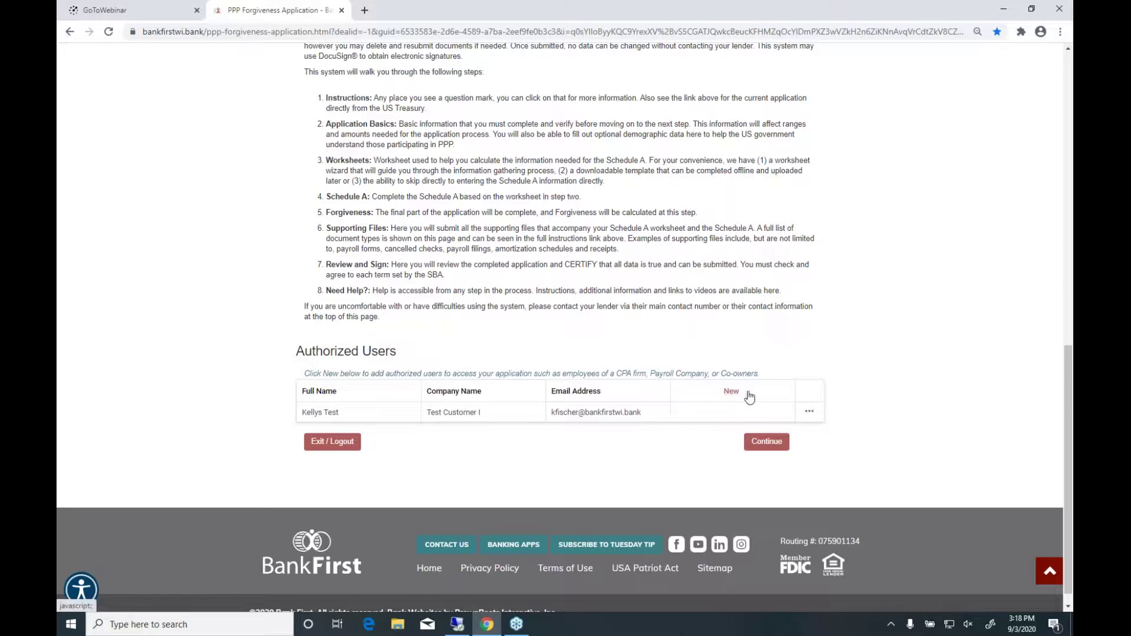
Step: View the entry form for adding an authorized user and close it without adding anyone
left_click(731, 392)
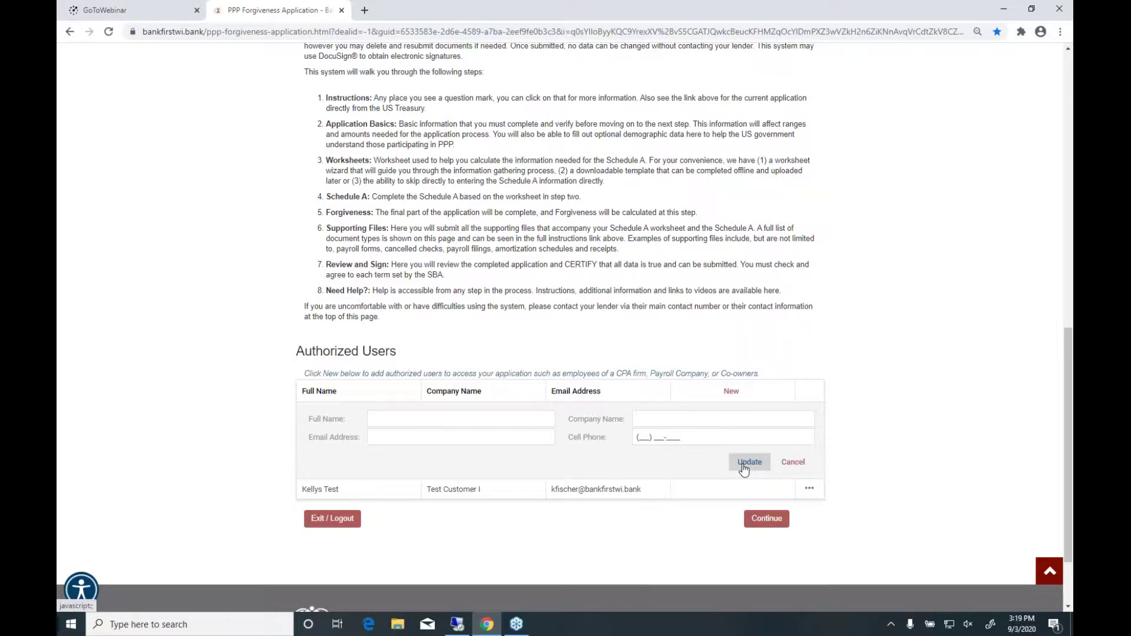
left_click(787, 463)
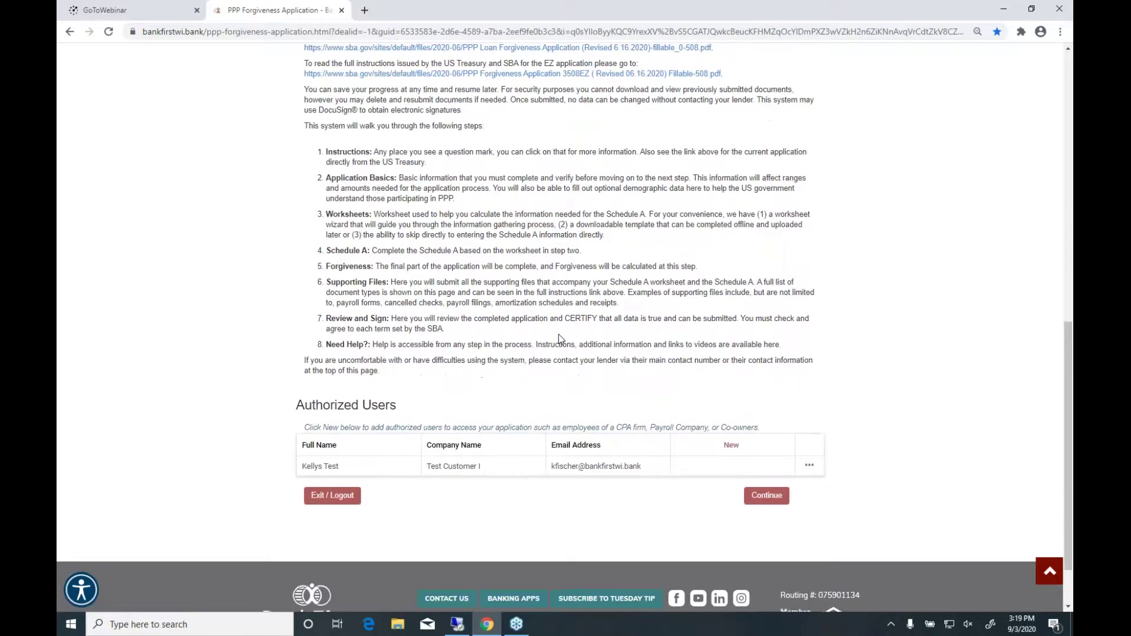
scroll(559, 340, "down", 1)
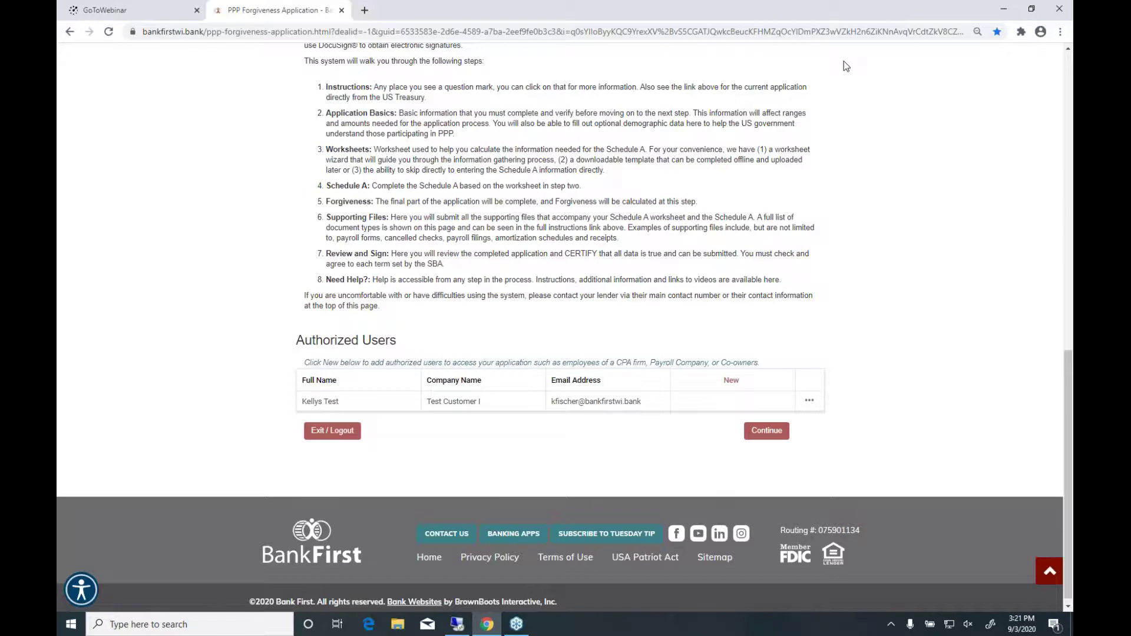
Step: Continue from the instructions to the Application Basics section of the PPP forgiveness application
scroll(813, 413, "down", 1)
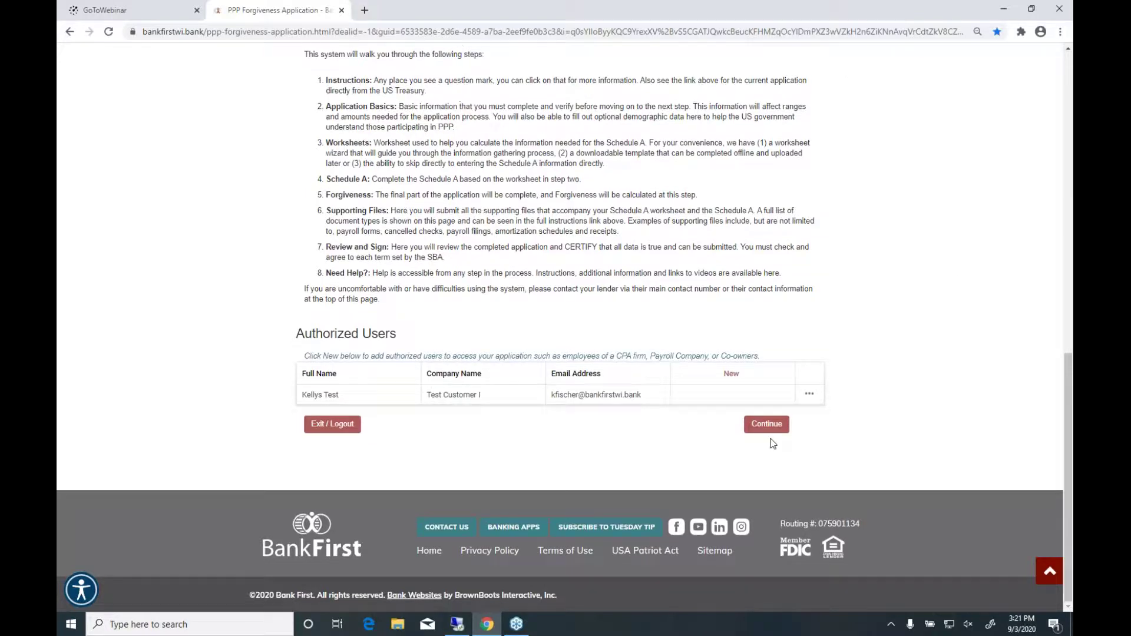
left_click(766, 424)
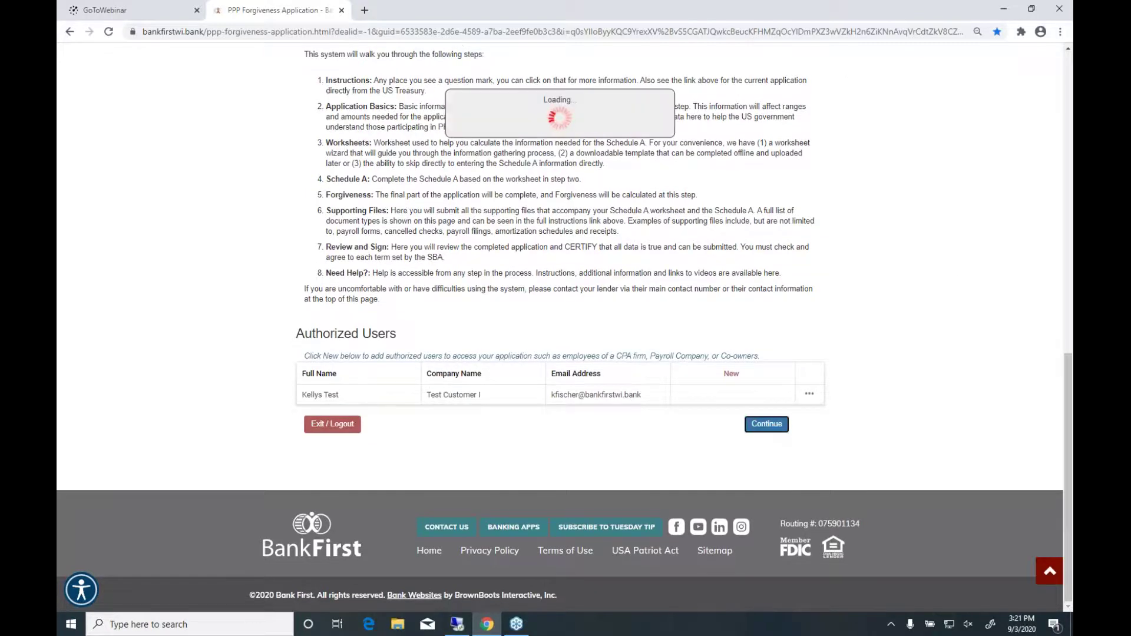
scroll(335, 266, "up", 4)
scroll(335, 267, "up", 8)
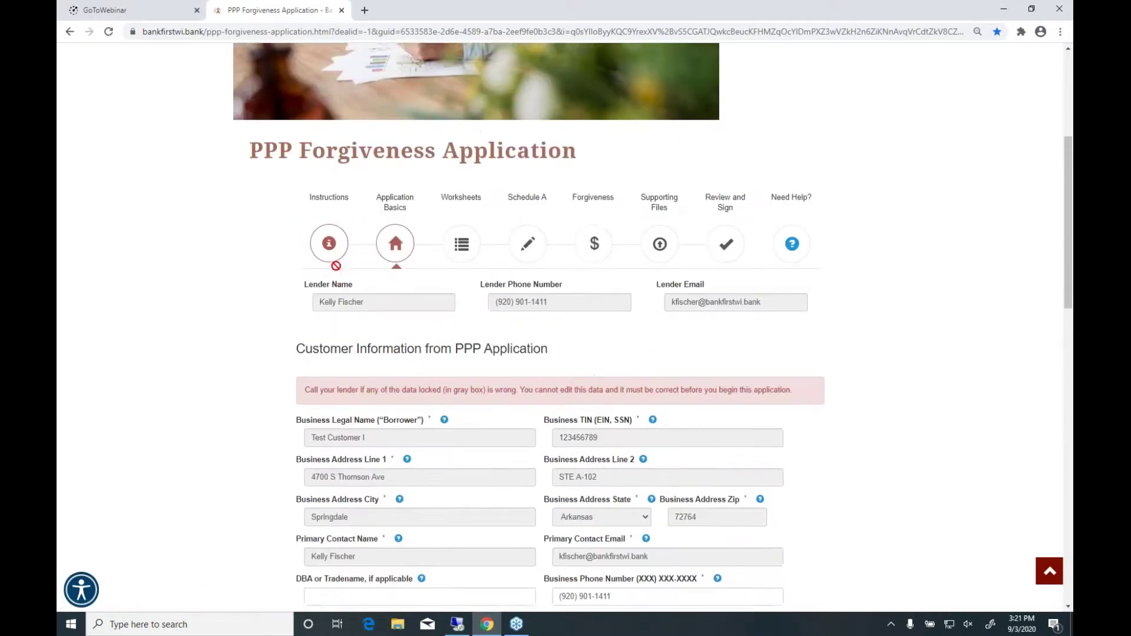
Step: Look over the whole Application Basics page and read the help notes for the borrower's legal name, TIN and address fields
scroll(365, 450, "down", 1)
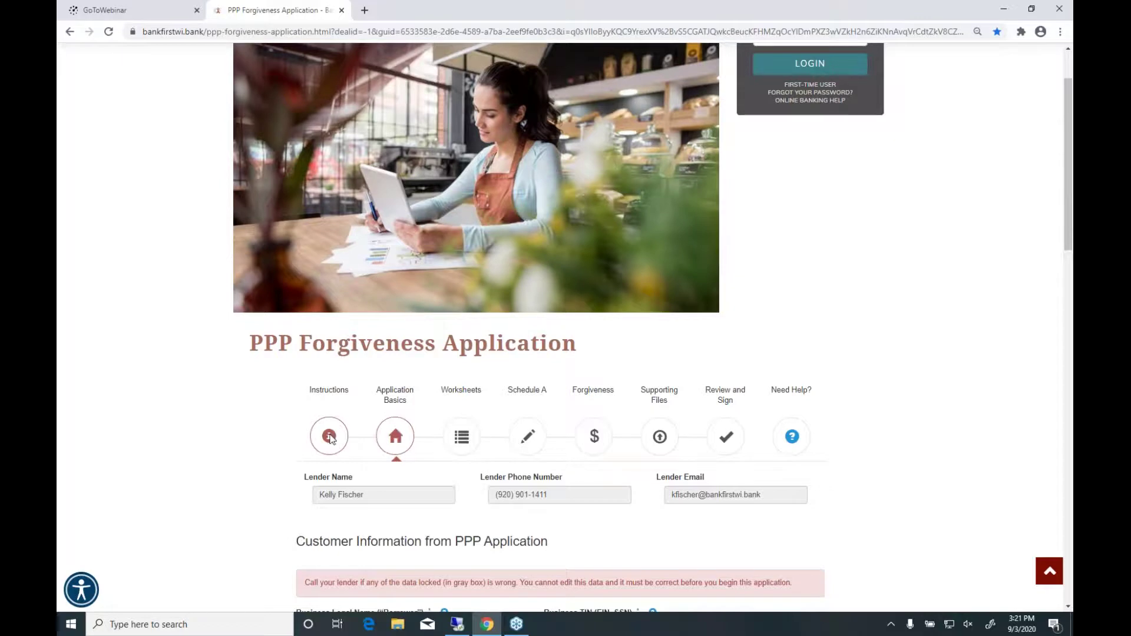
scroll(328, 436, "down", 4)
scroll(330, 439, "down", 14)
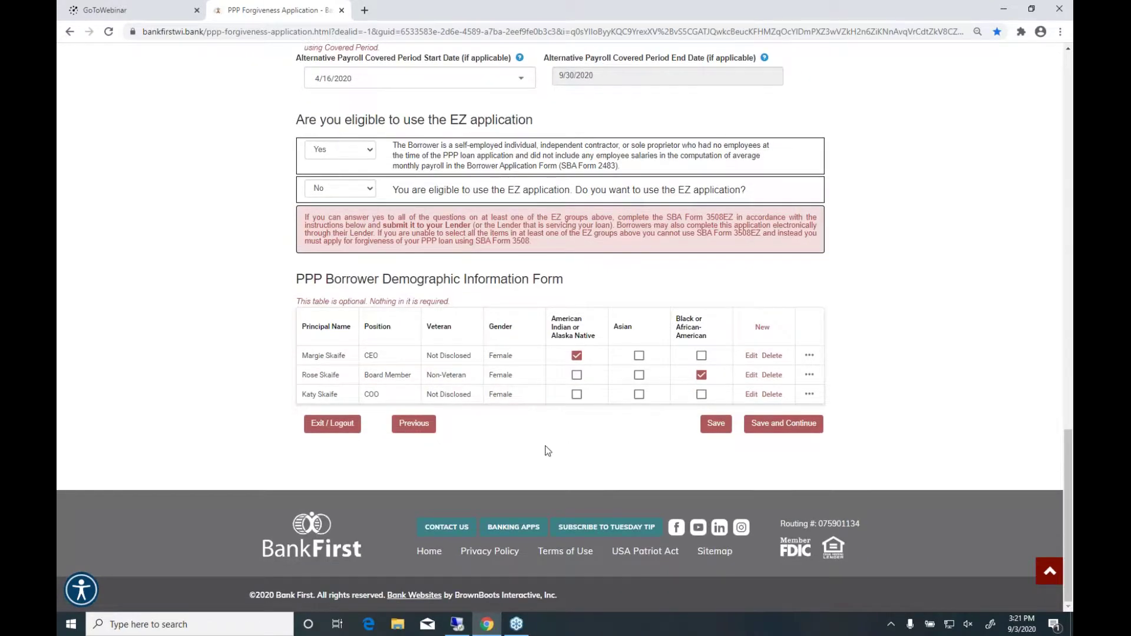
scroll(535, 439, "up", 7)
scroll(534, 443, "up", 6)
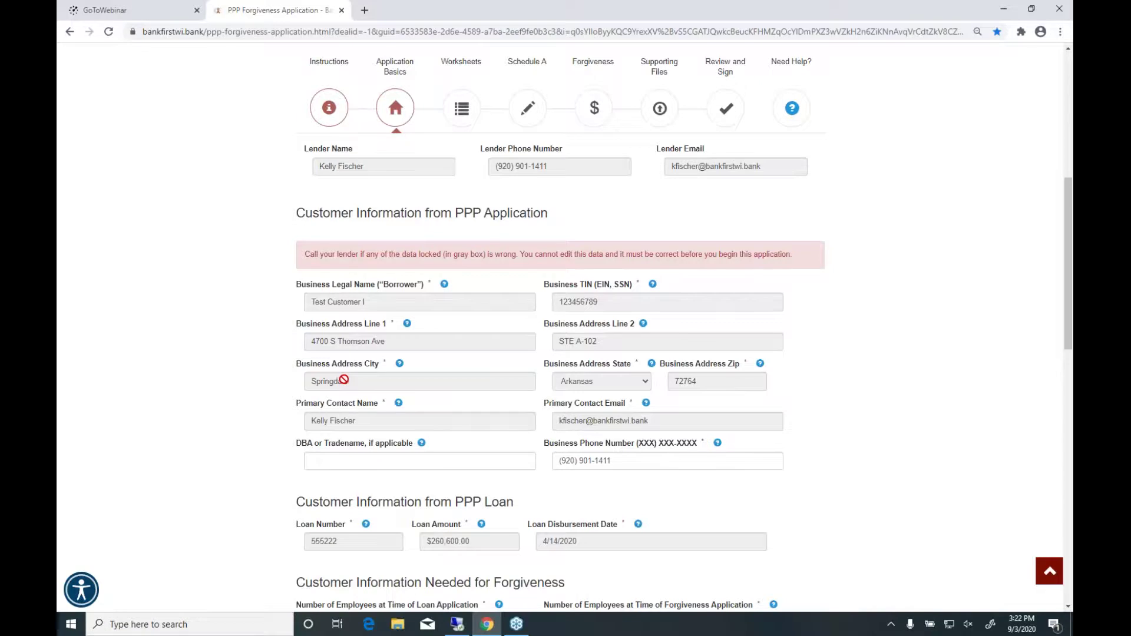
scroll(371, 354, "down", 1)
mouse_move(406, 317)
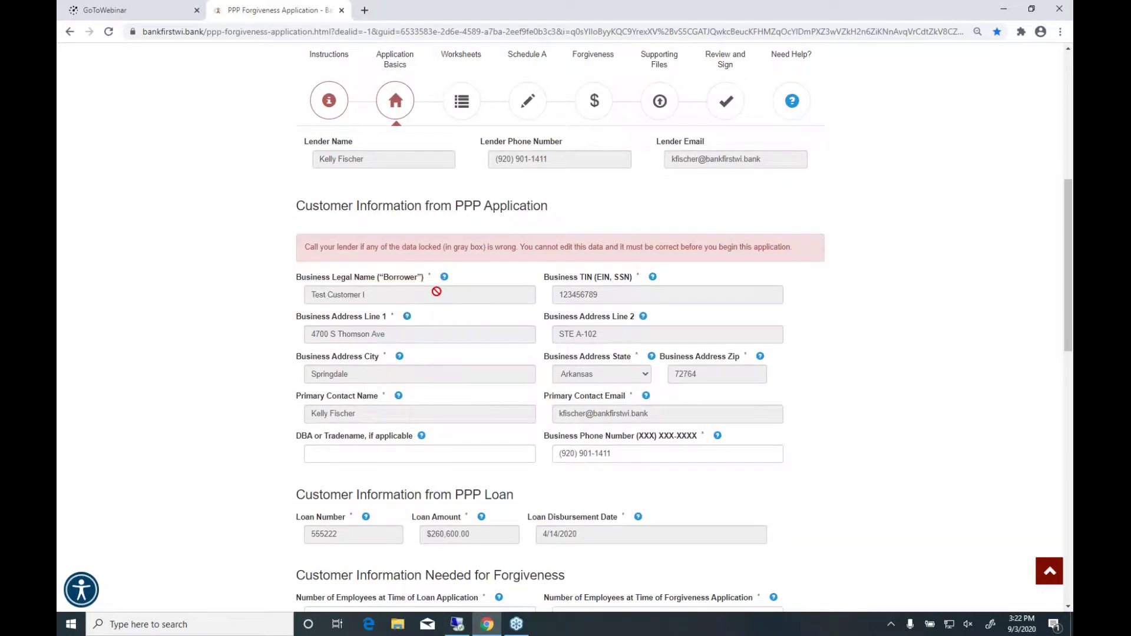
mouse_move(444, 281)
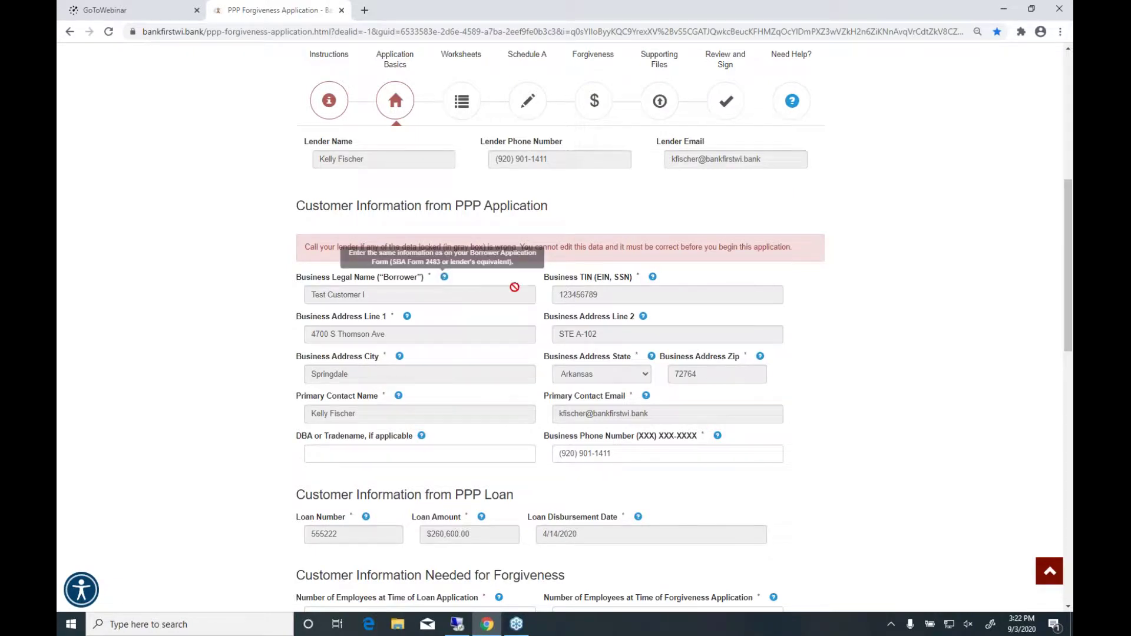
mouse_move(652, 283)
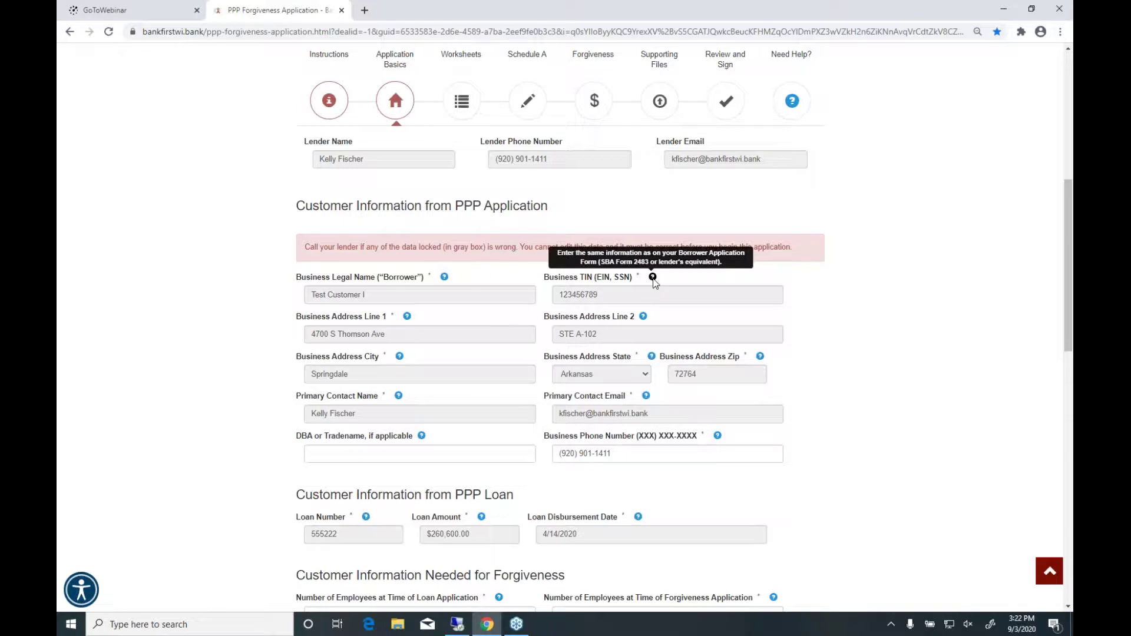
mouse_move(644, 318)
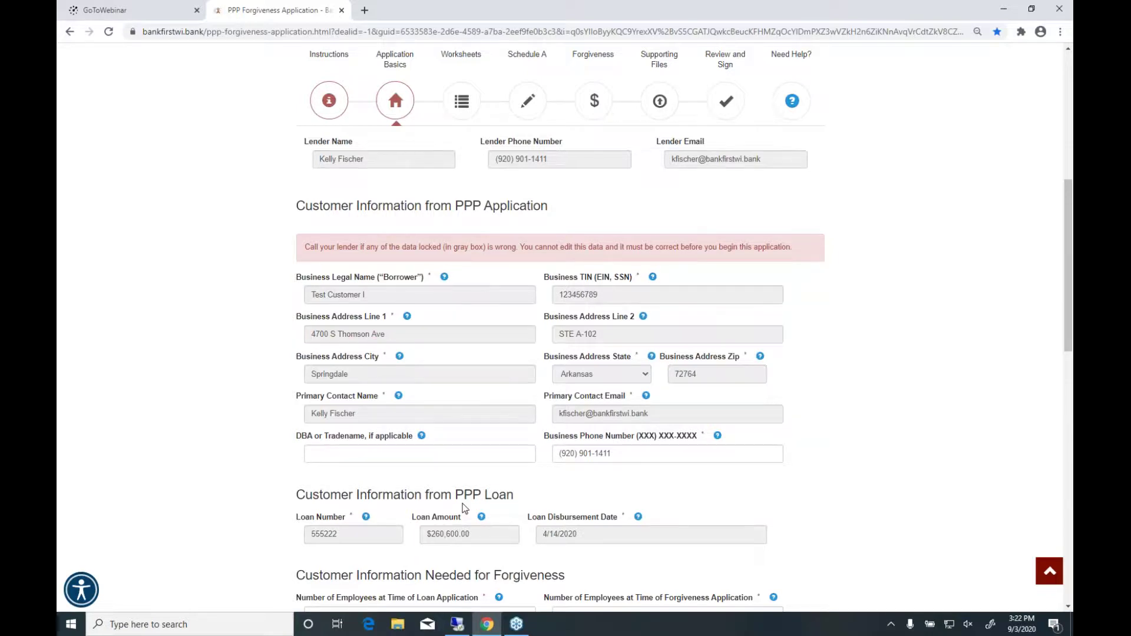
Step: Review the customer and PPP loan information, the details needed for forgiveness, and the help for the EIDL advance amount
scroll(464, 508, "down", 1)
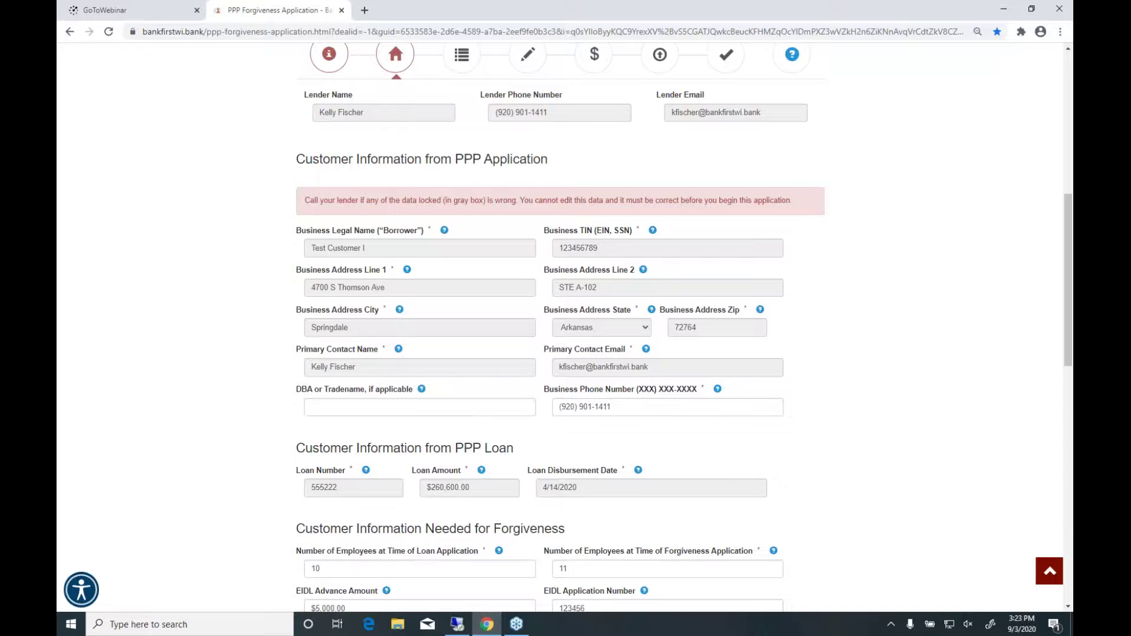
scroll(509, 396, "up", 3)
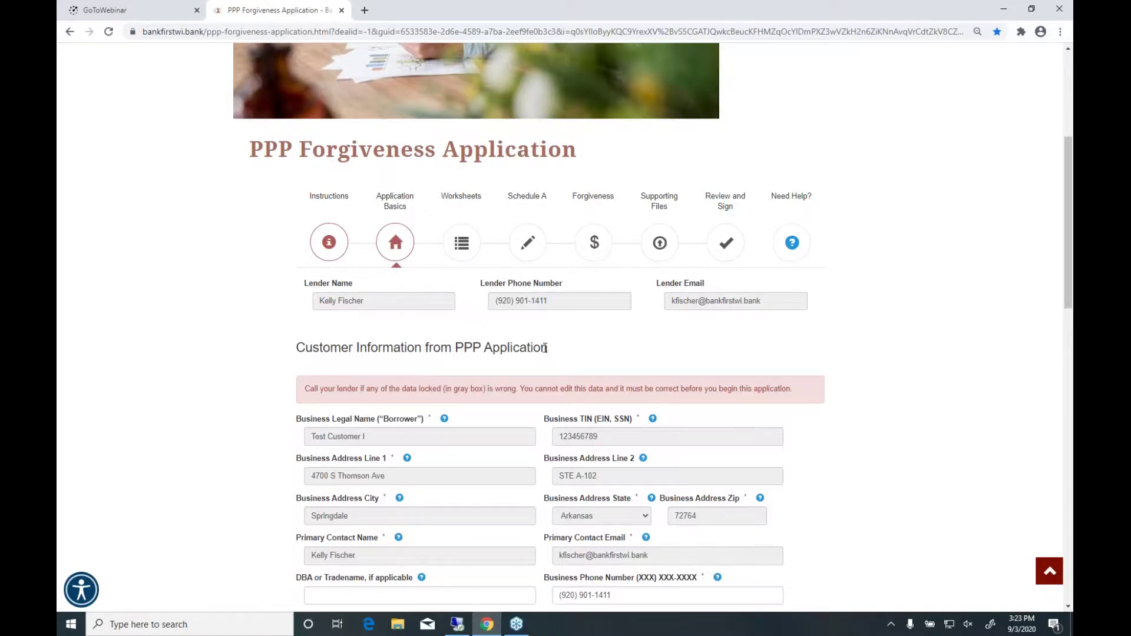
scroll(545, 348, "down", 2)
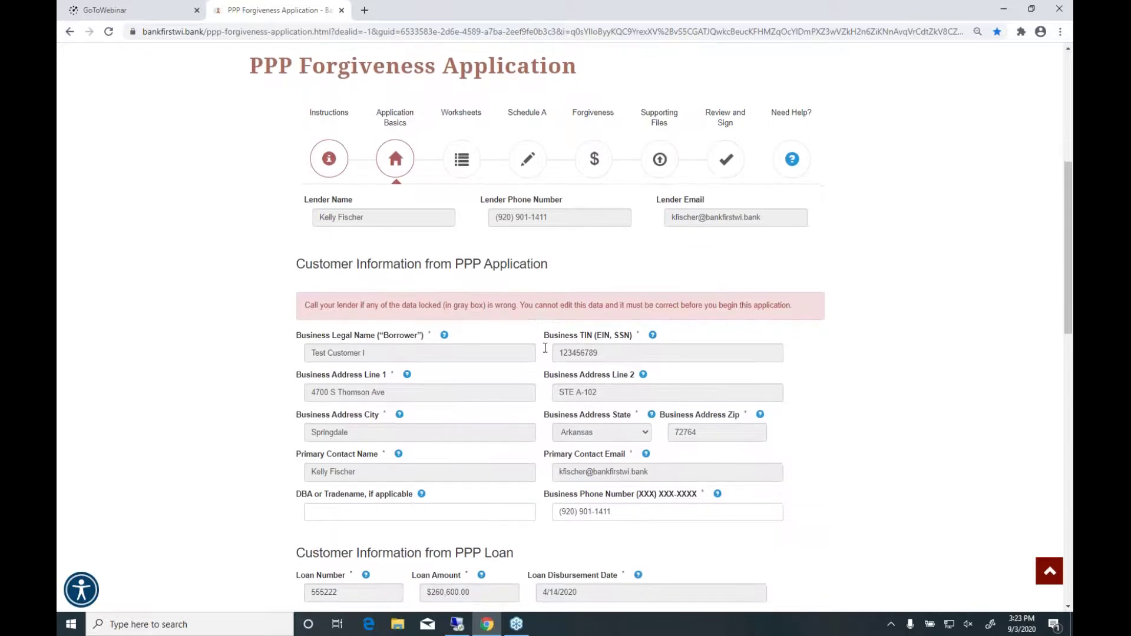
scroll(545, 348, "down", 1)
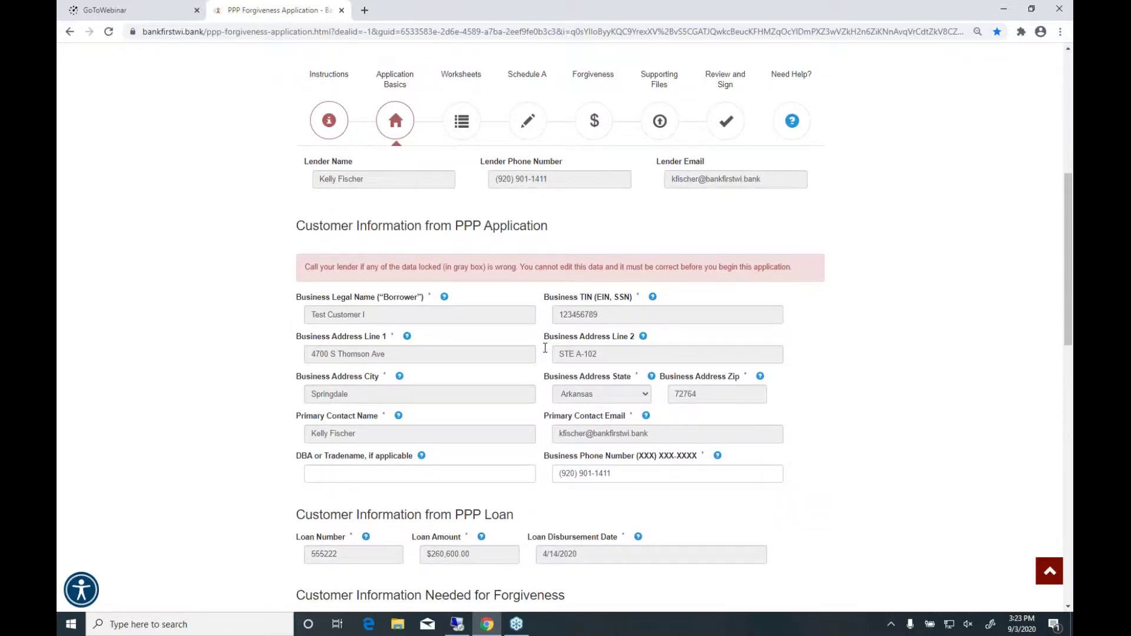
scroll(545, 348, "down", 4)
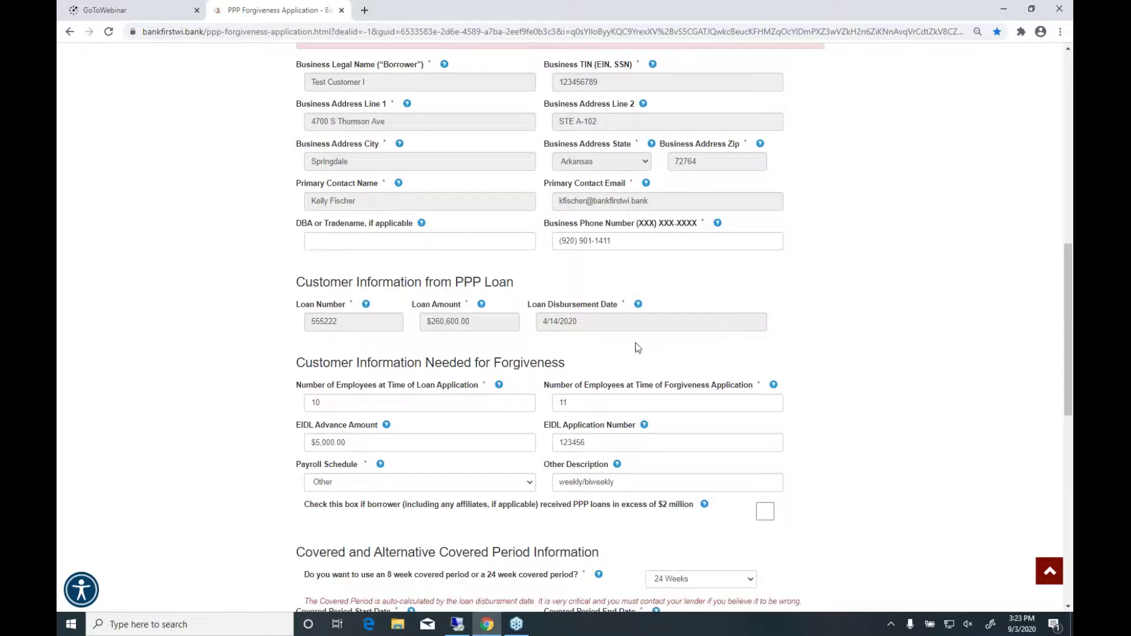
scroll(599, 358, "down", 1)
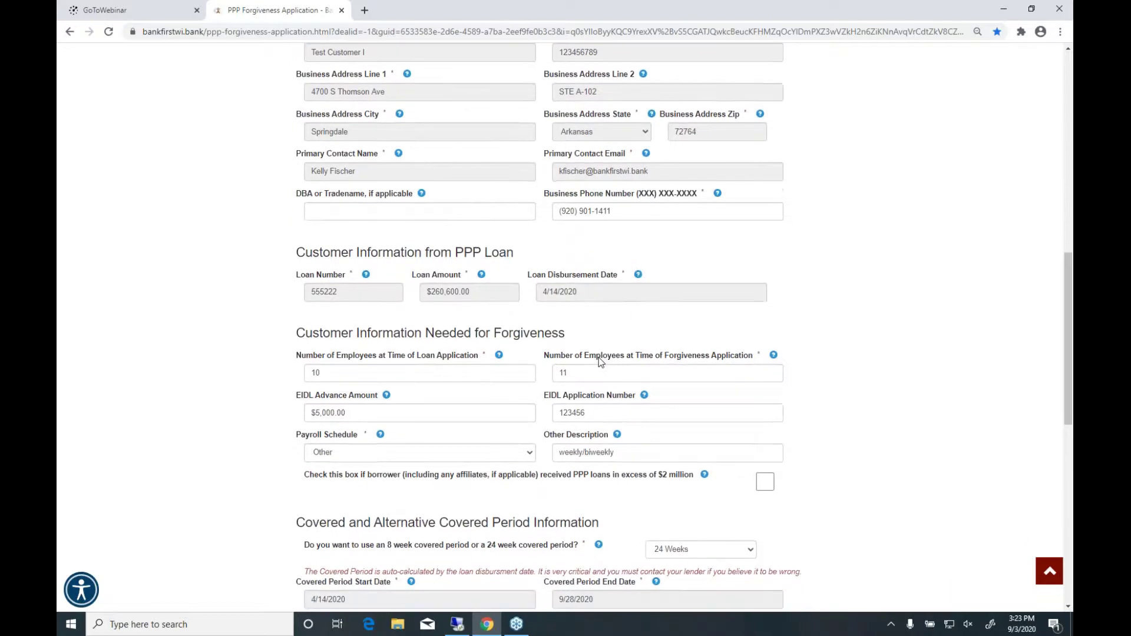
scroll(536, 323, "down", 3)
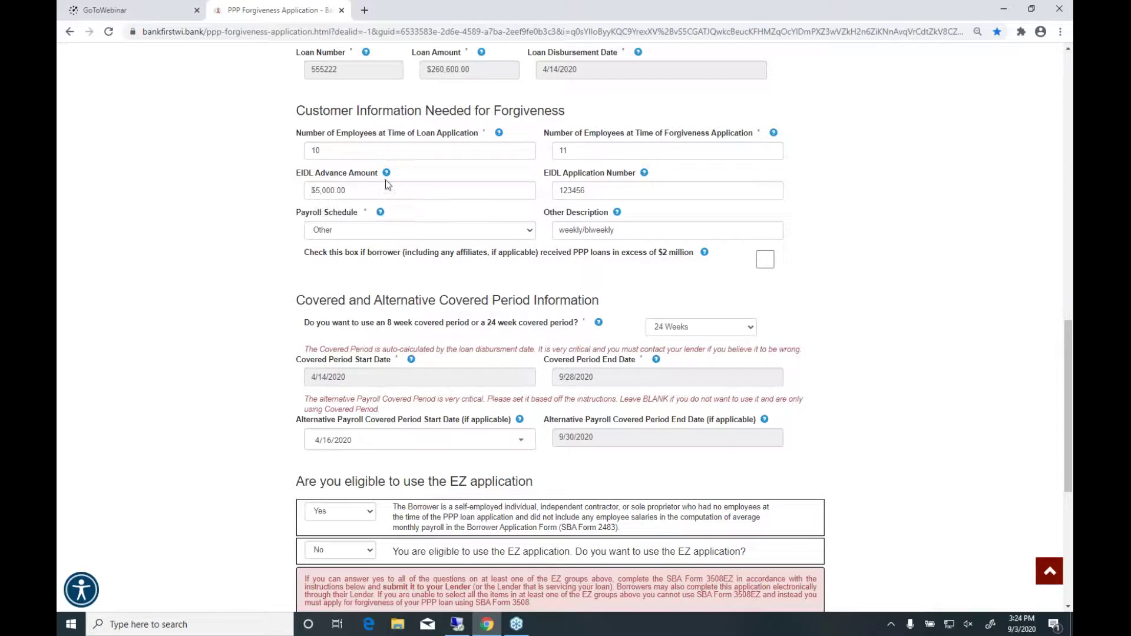
mouse_move(386, 177)
Step: Choose Other as the payroll schedule and read the help on the checkbox for PPP loans exceeding $2 million
left_click(531, 231)
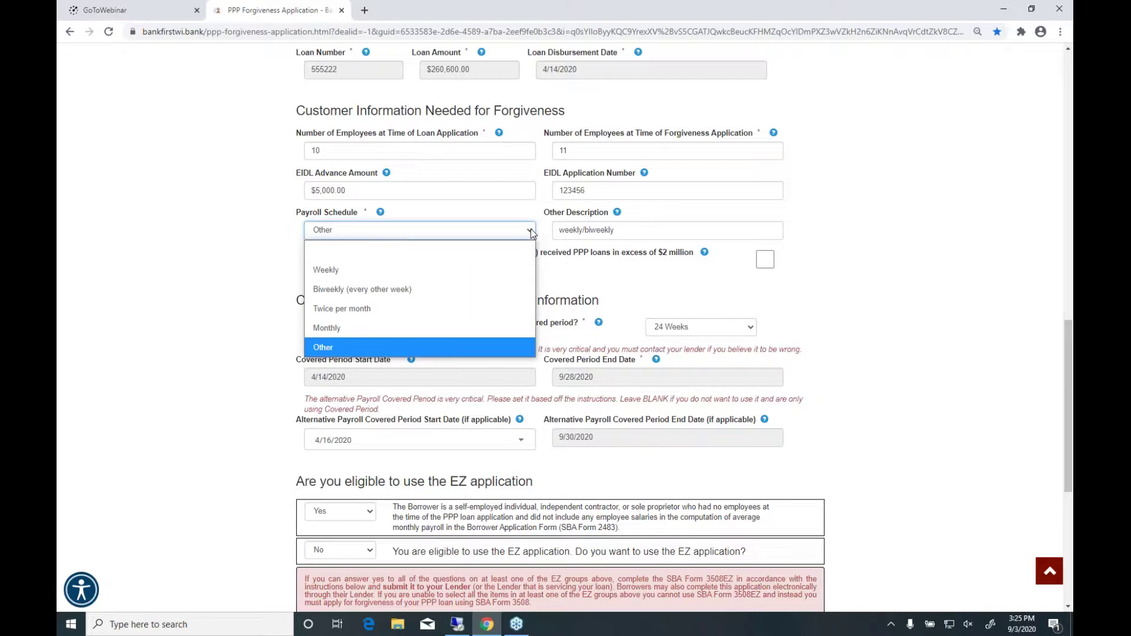
left_click(443, 347)
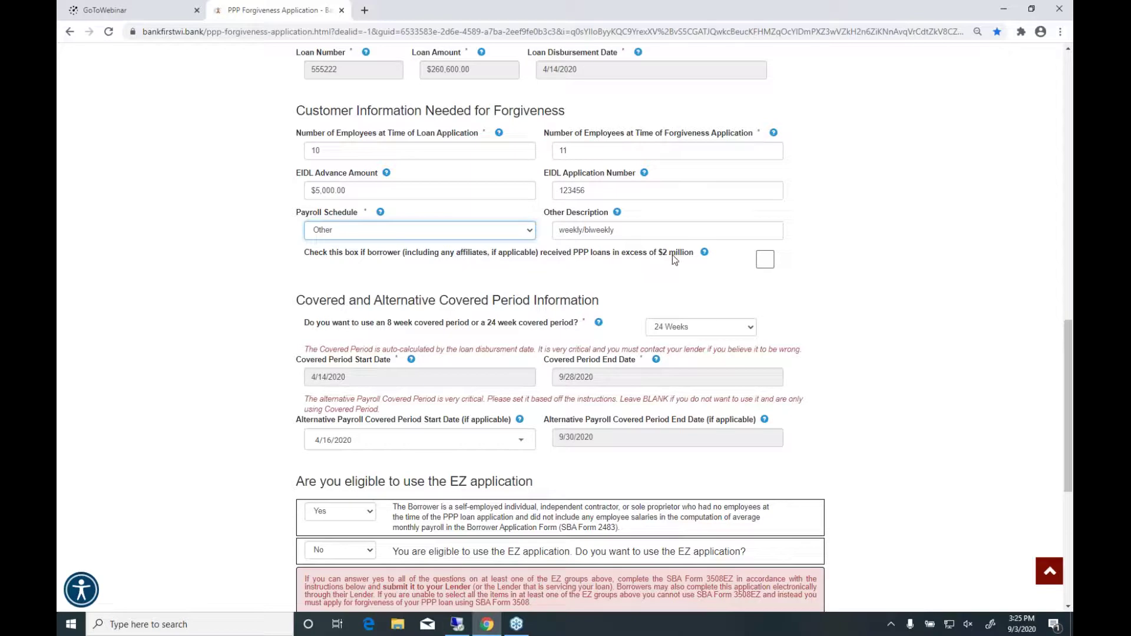
left_click(705, 255)
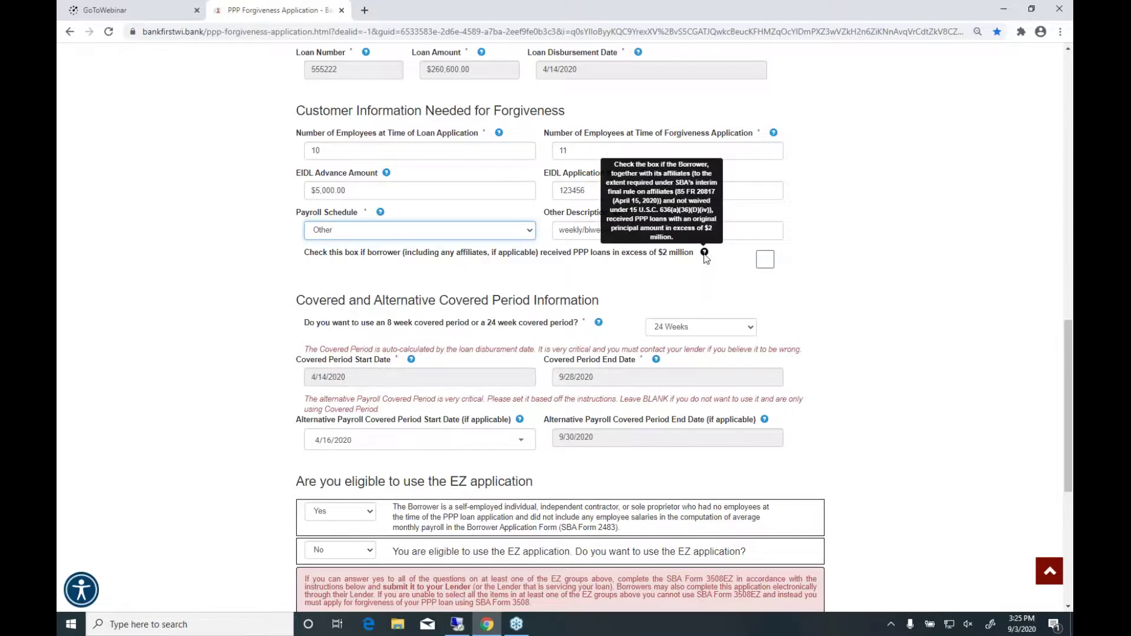
left_click(705, 254)
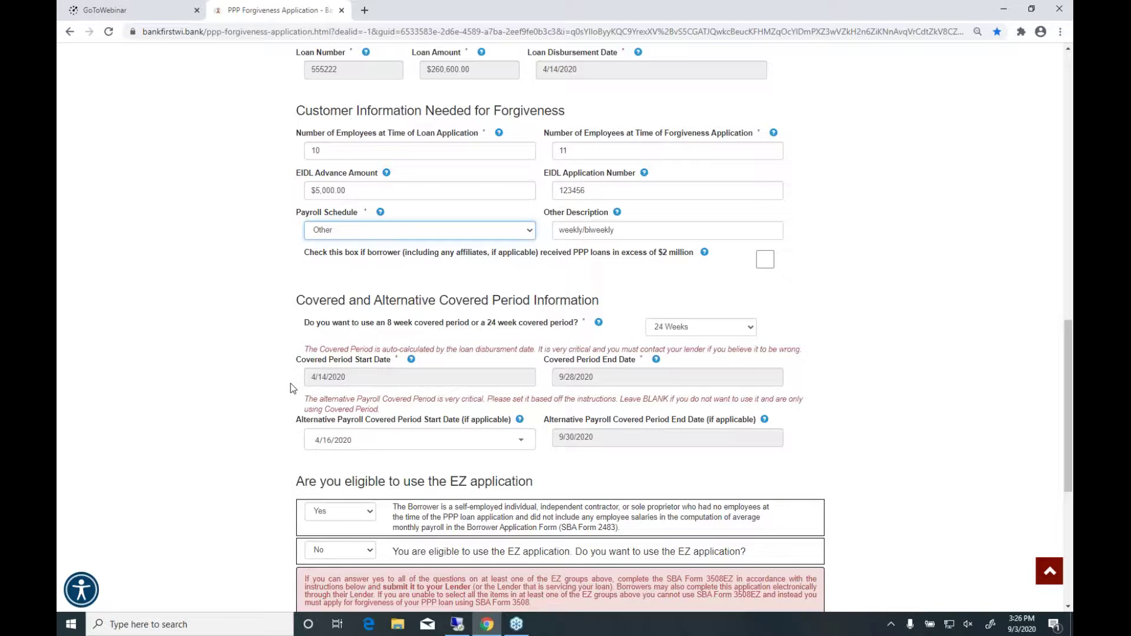
Step: Select 24 Weeks as the covered period
left_click(700, 334)
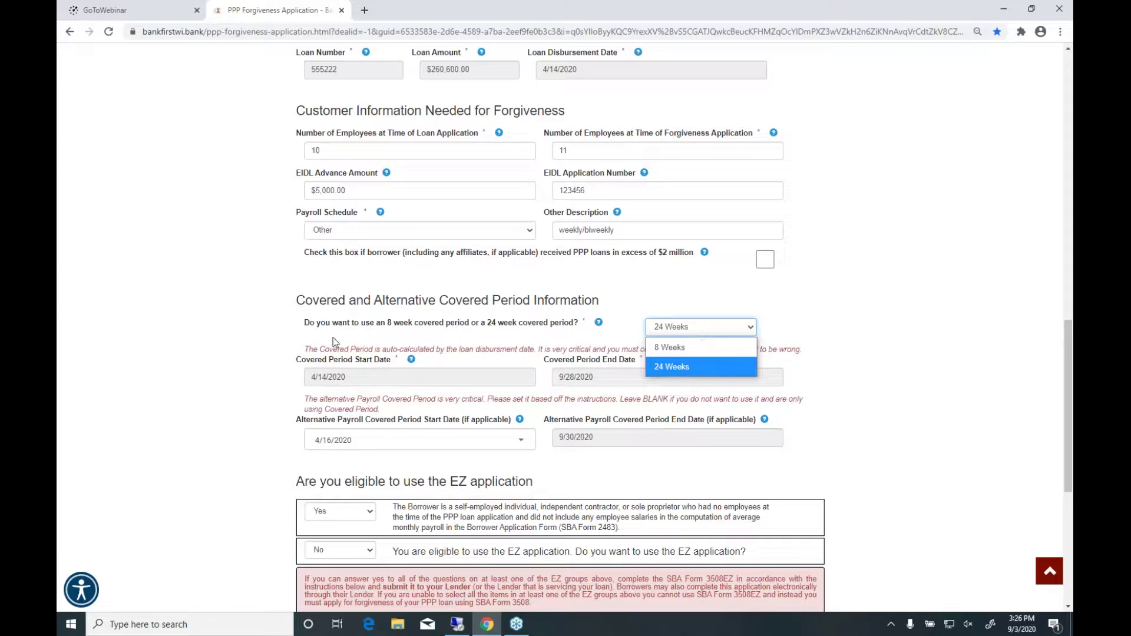
left_click(481, 341)
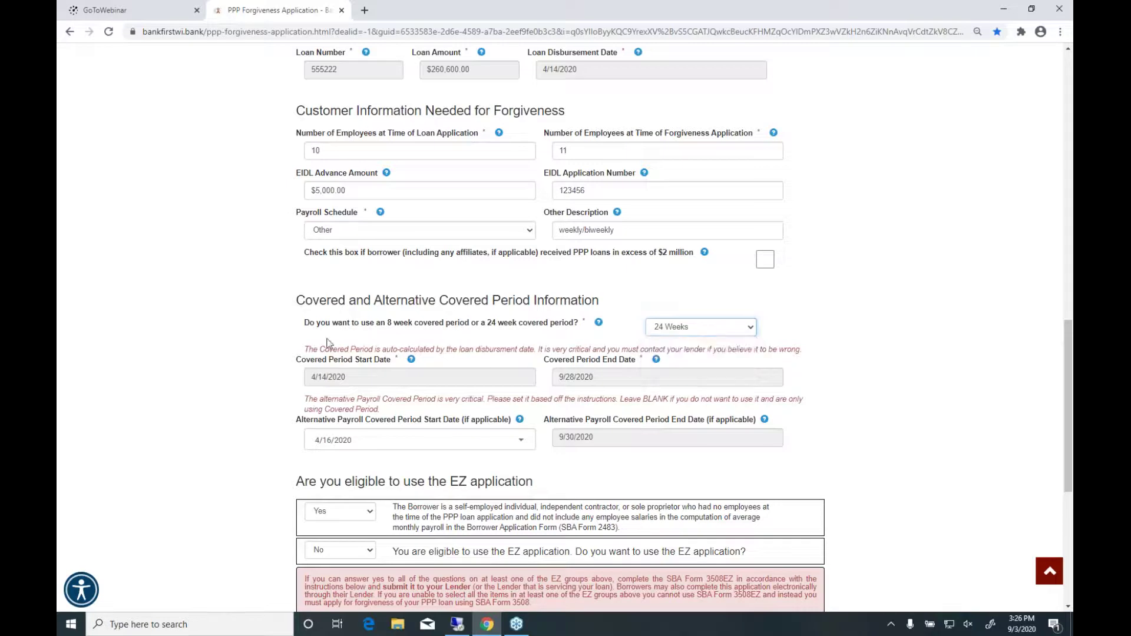
left_click(711, 334)
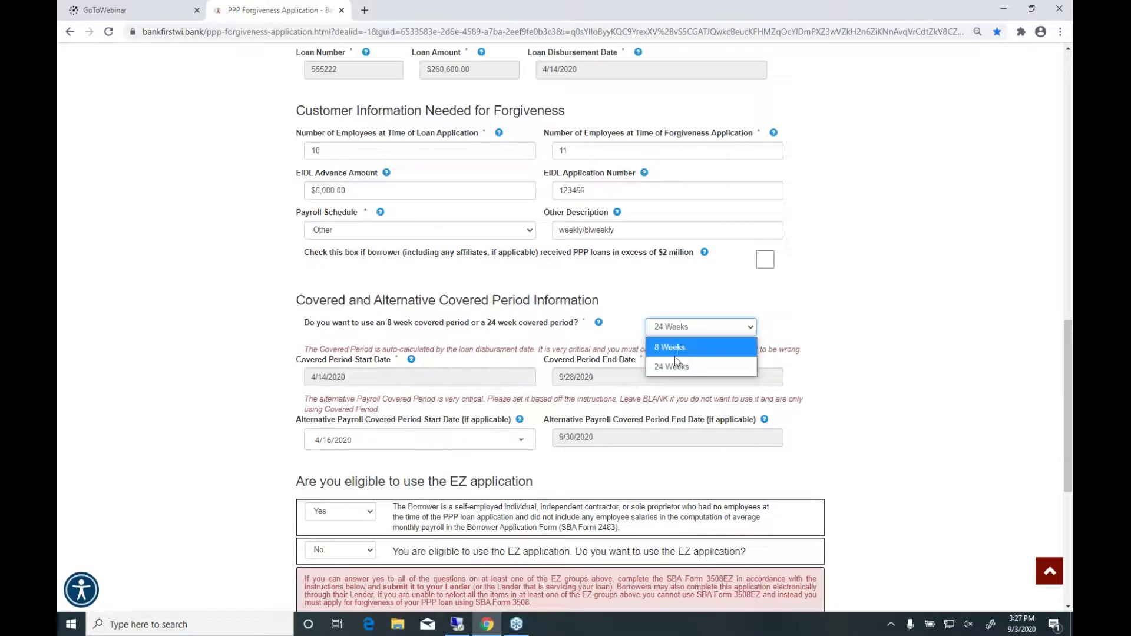
left_click(673, 363)
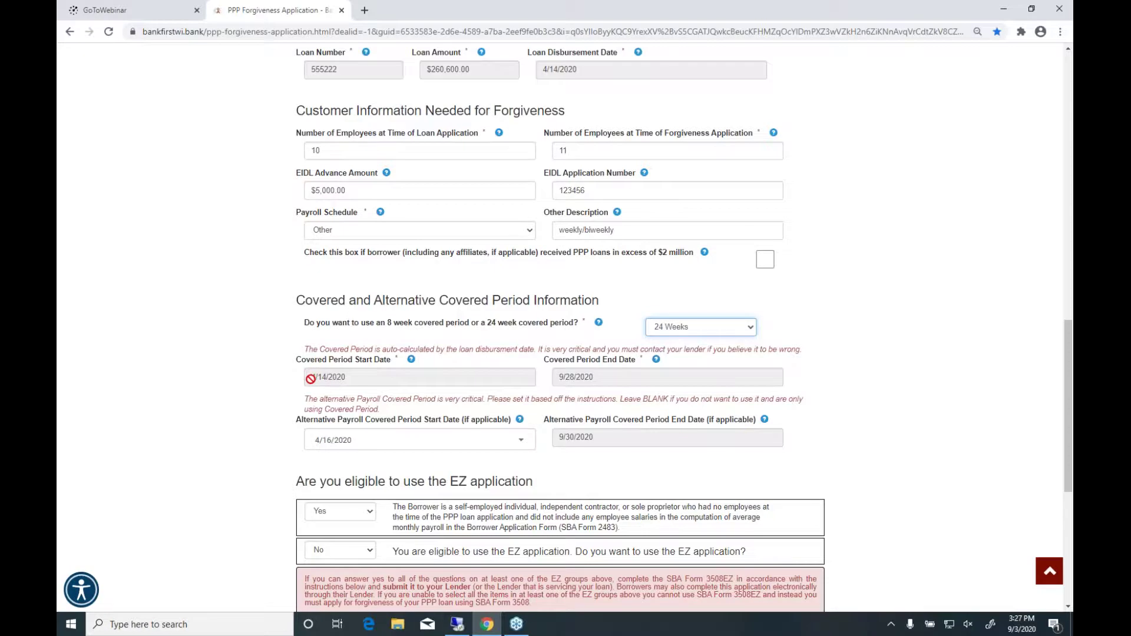
Step: Check the loan disbursement date and view the calendar for the alternative payroll covered period start date without changing it
scroll(362, 385, "up", 1)
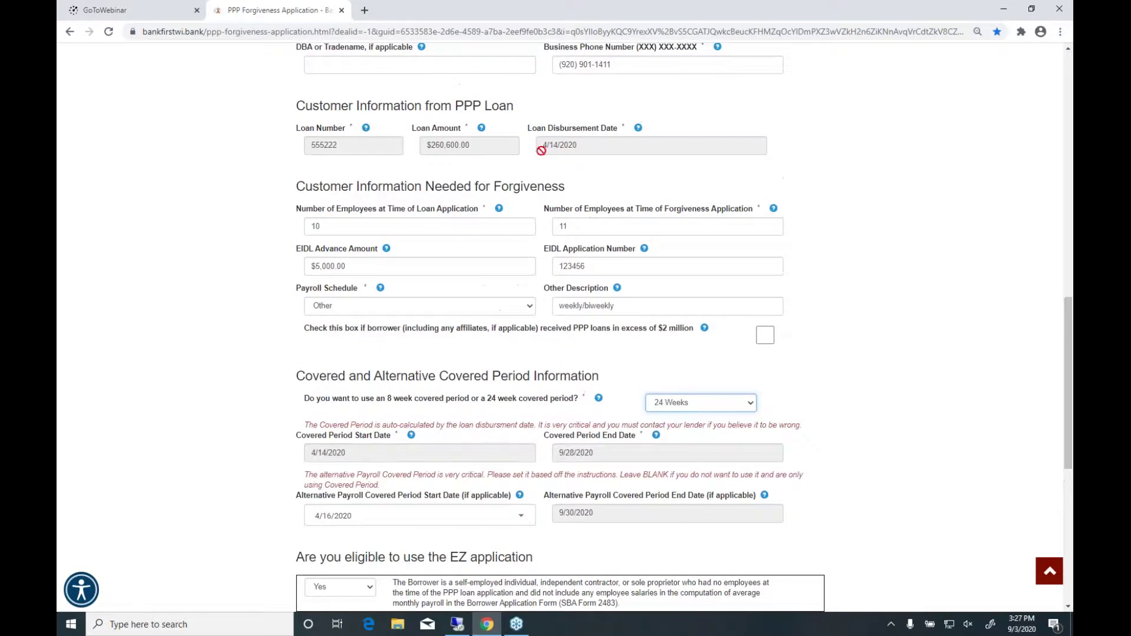
scroll(373, 427, "down", 1)
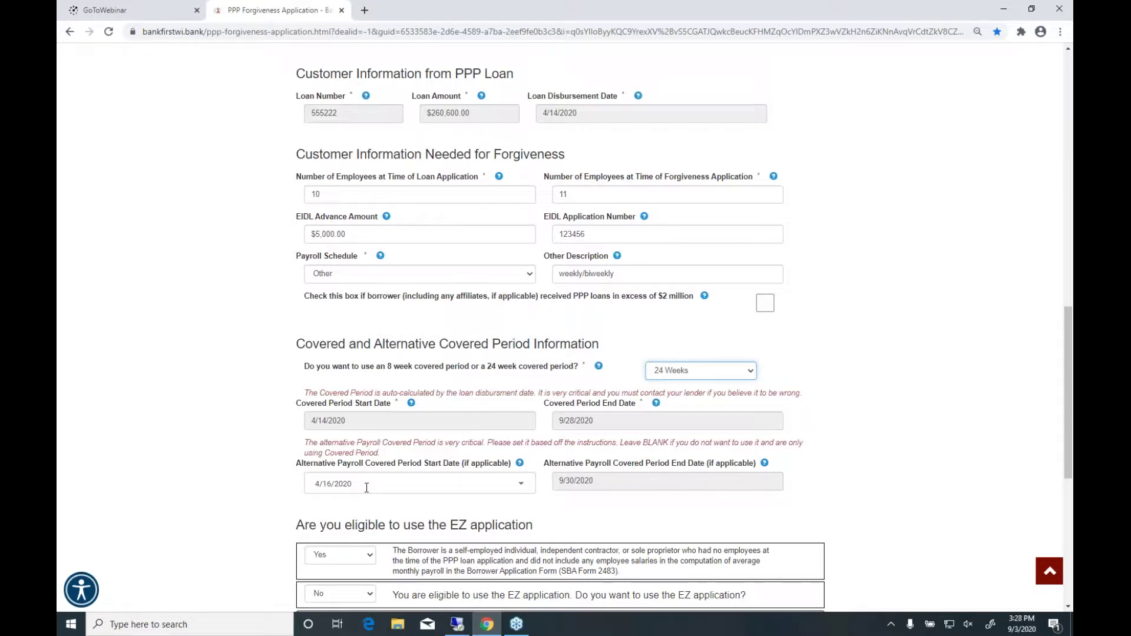
mouse_move(518, 465)
left_click(520, 484)
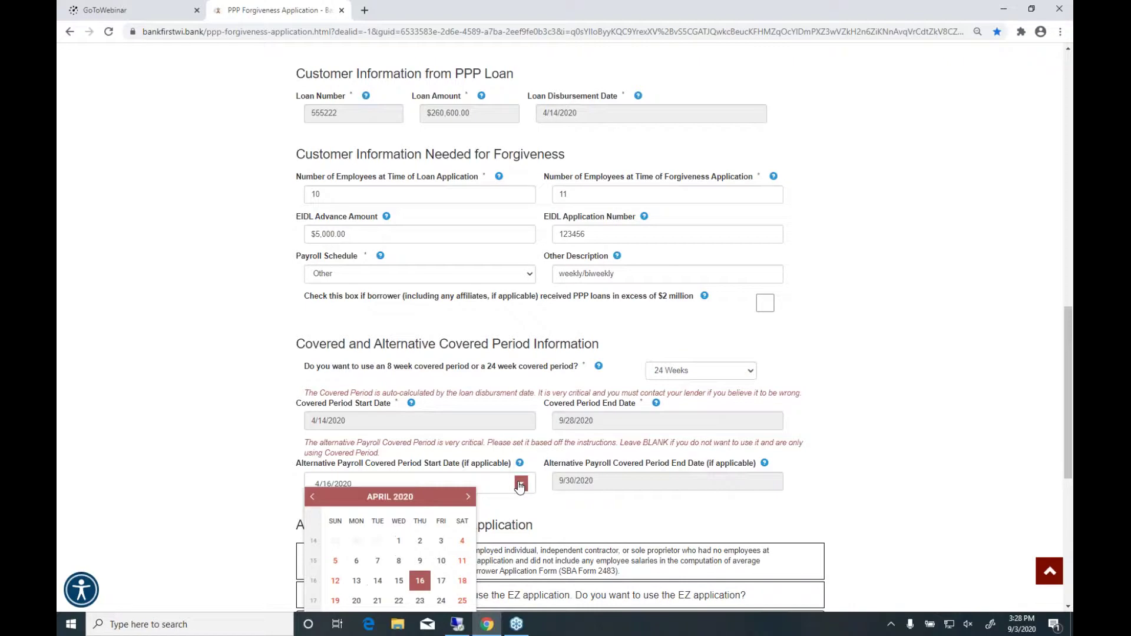
left_click(521, 484)
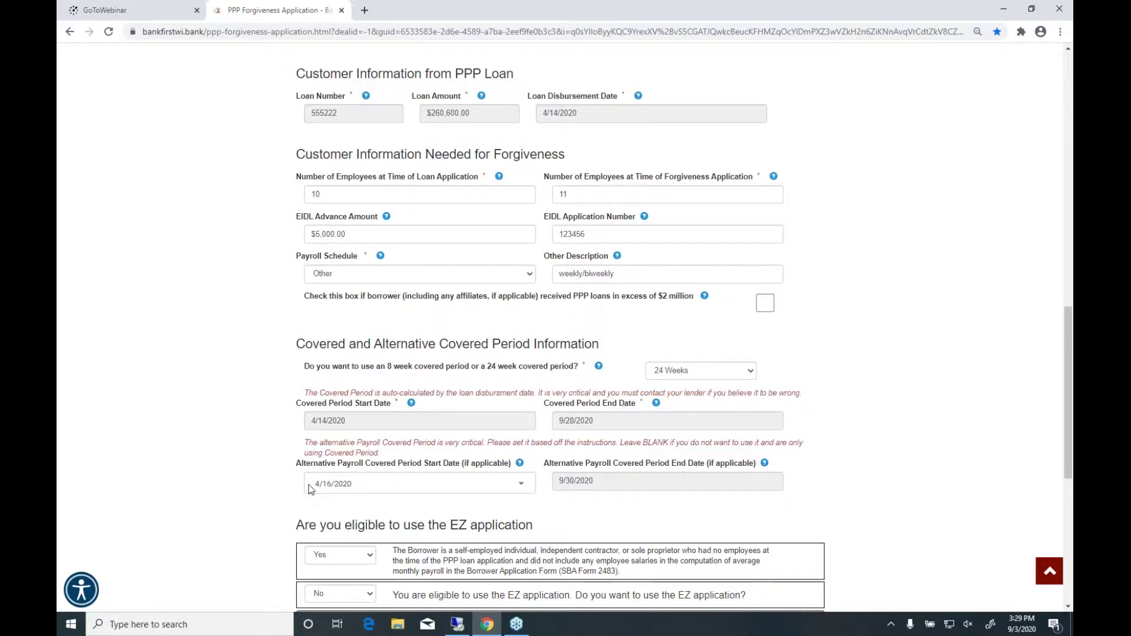
Step: Examine the EZ application eligibility questions and the optional borrower demographic table
scroll(310, 490, "down", 3)
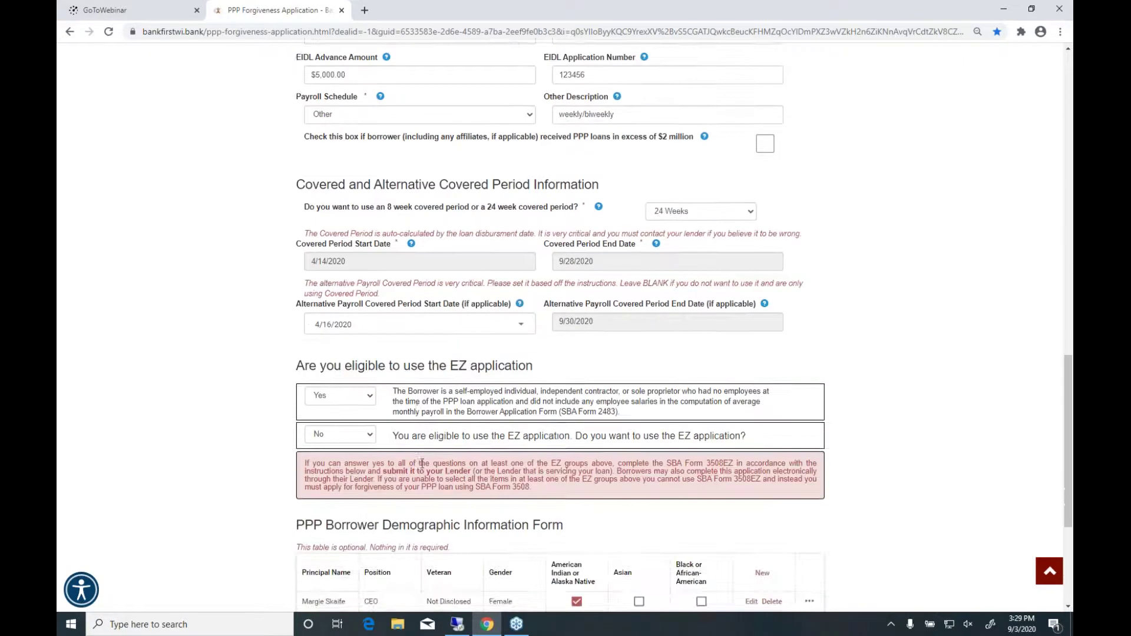
scroll(403, 353, "down", 2)
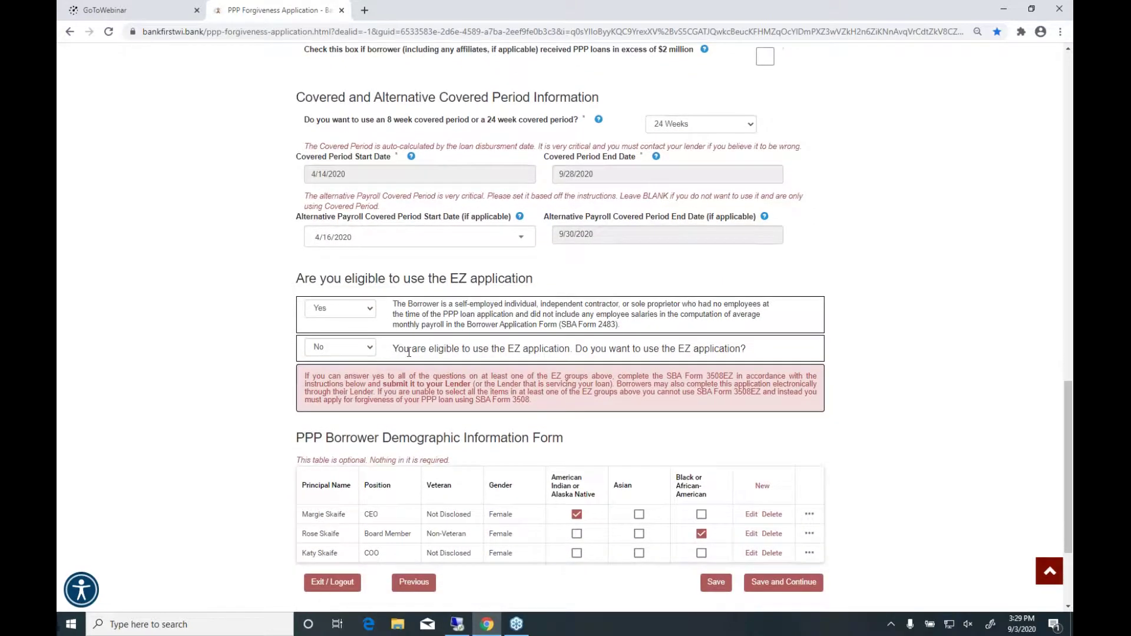
scroll(409, 352, "down", 1)
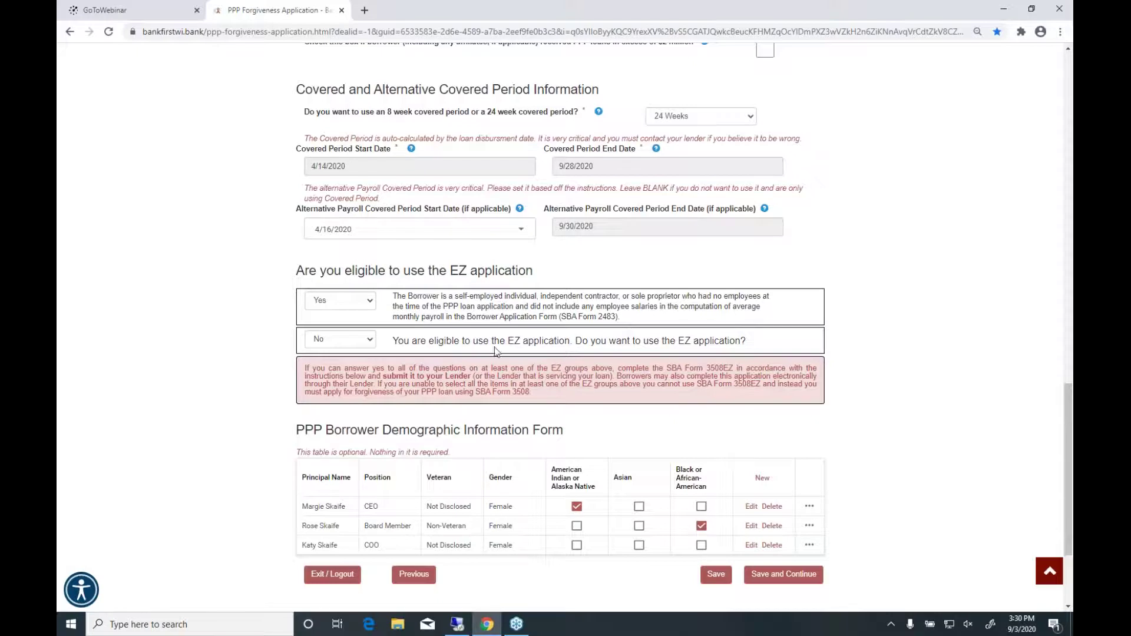
Step: Answer No to the self-employed borrower question and Yes to both wage and headcount reduction questions in the second EZ eligibility group
left_click(369, 343)
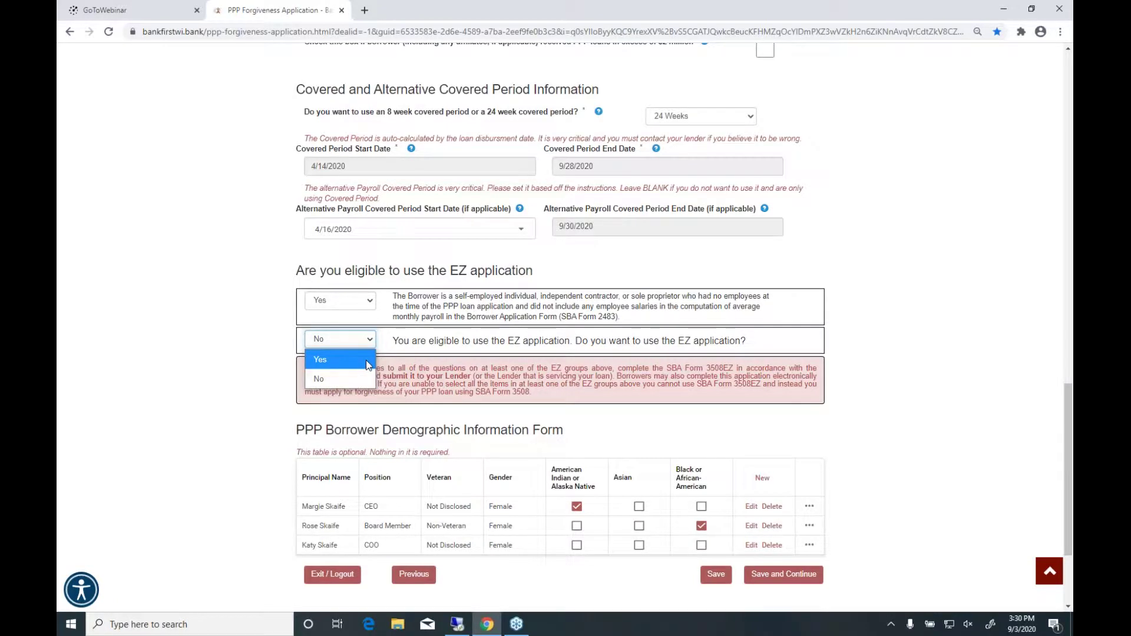
left_click(370, 346)
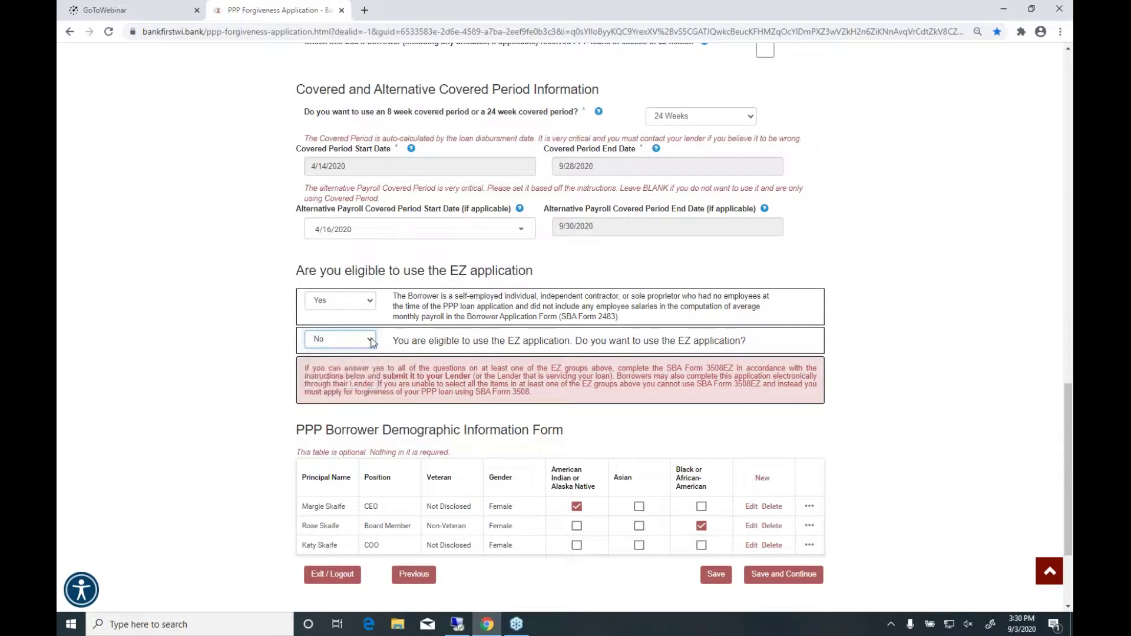
left_click(370, 301)
left_click(342, 337)
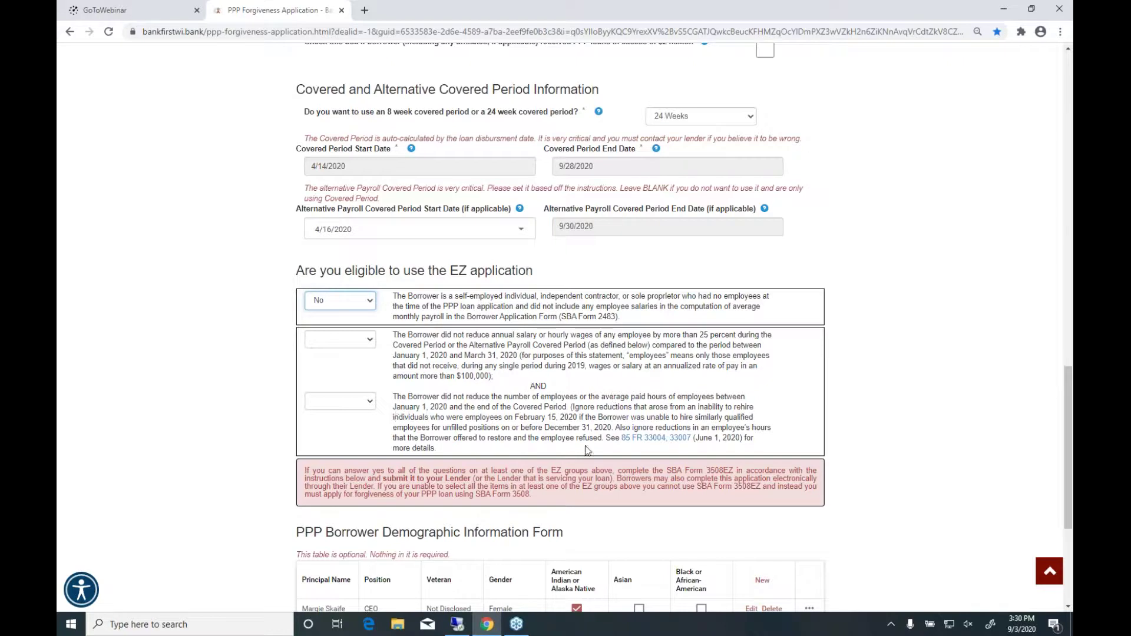
left_click(340, 339)
left_click(341, 386)
left_click(338, 399)
left_click(330, 440)
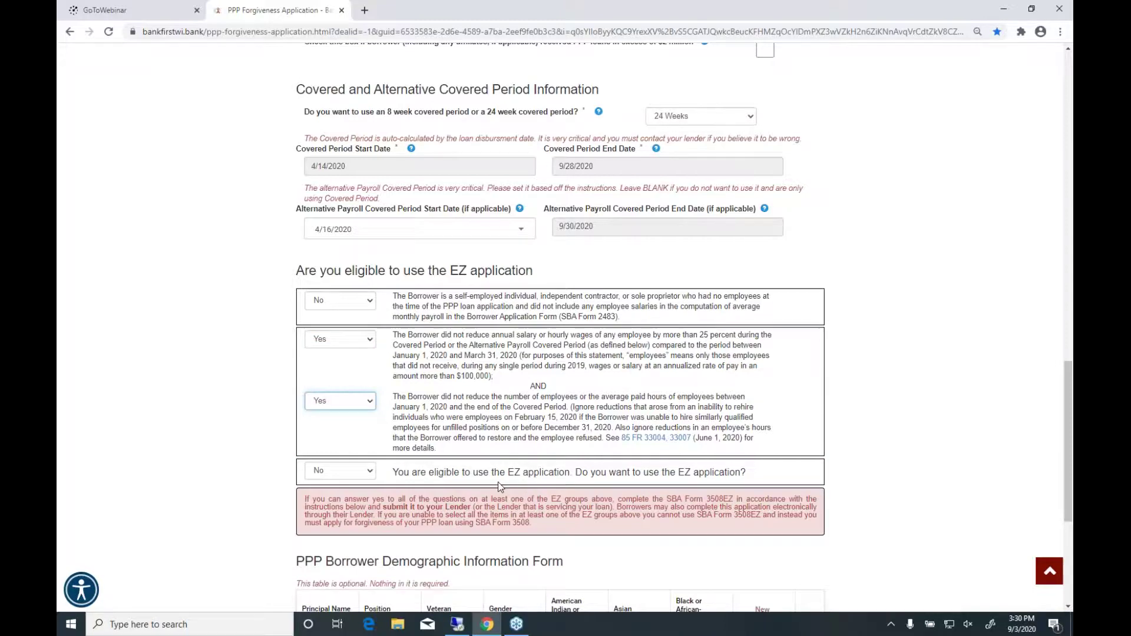
Step: Change the second group's headcount reduction answer to No and answer Yes to both questions in the third EZ eligibility group
left_click(372, 407)
left_click(357, 441)
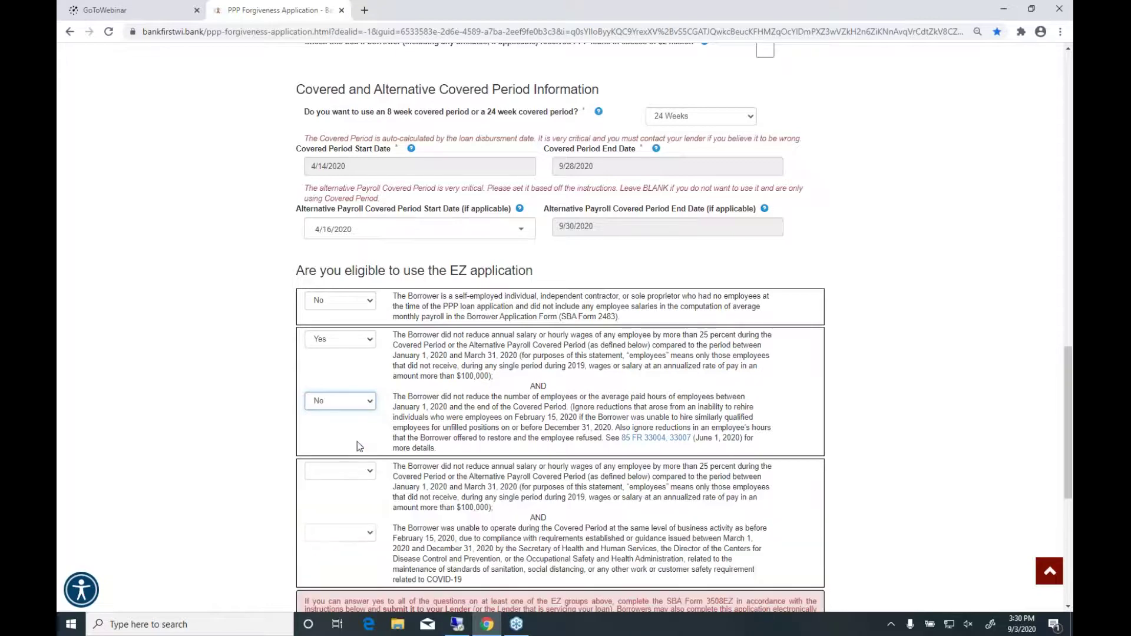
scroll(486, 485, "down", 2)
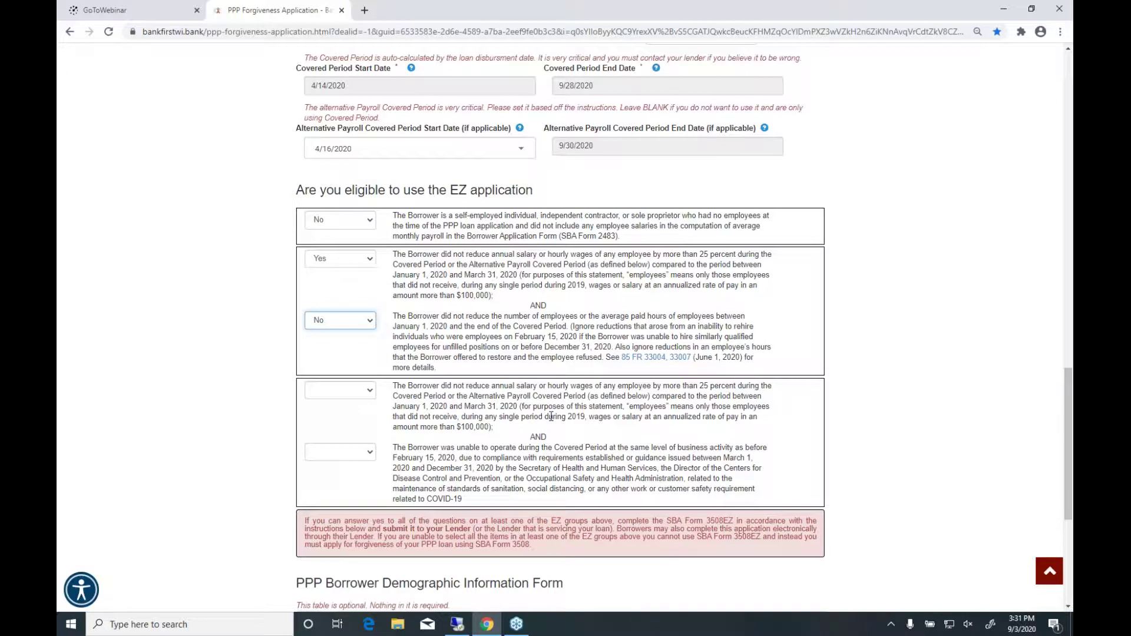
left_click(347, 390)
left_click(346, 446)
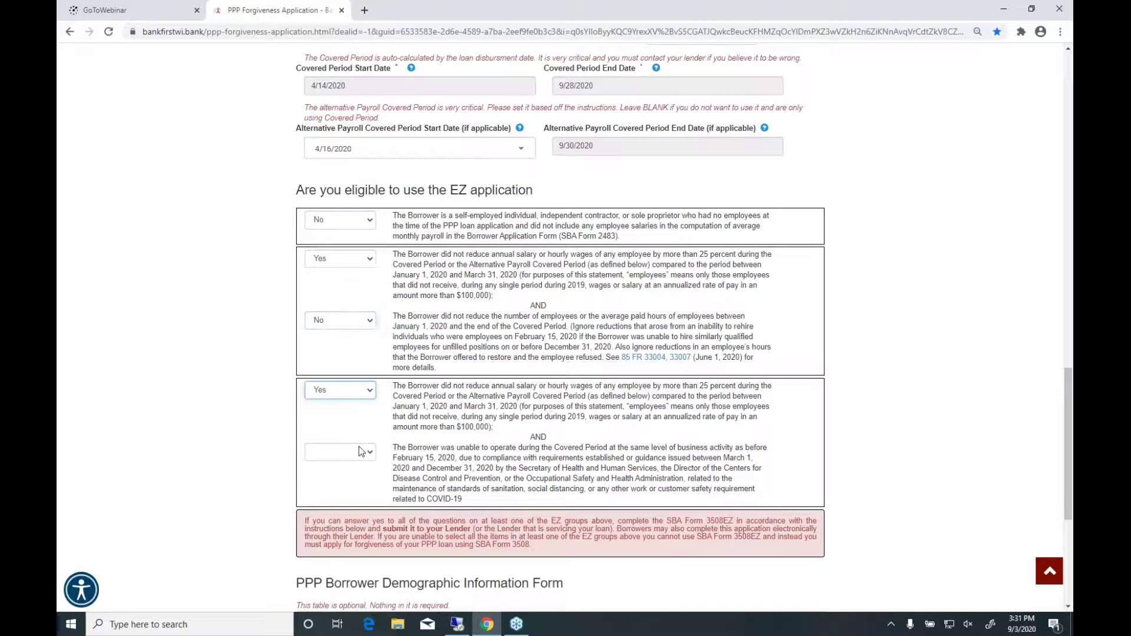
left_click(340, 451)
left_click(336, 510)
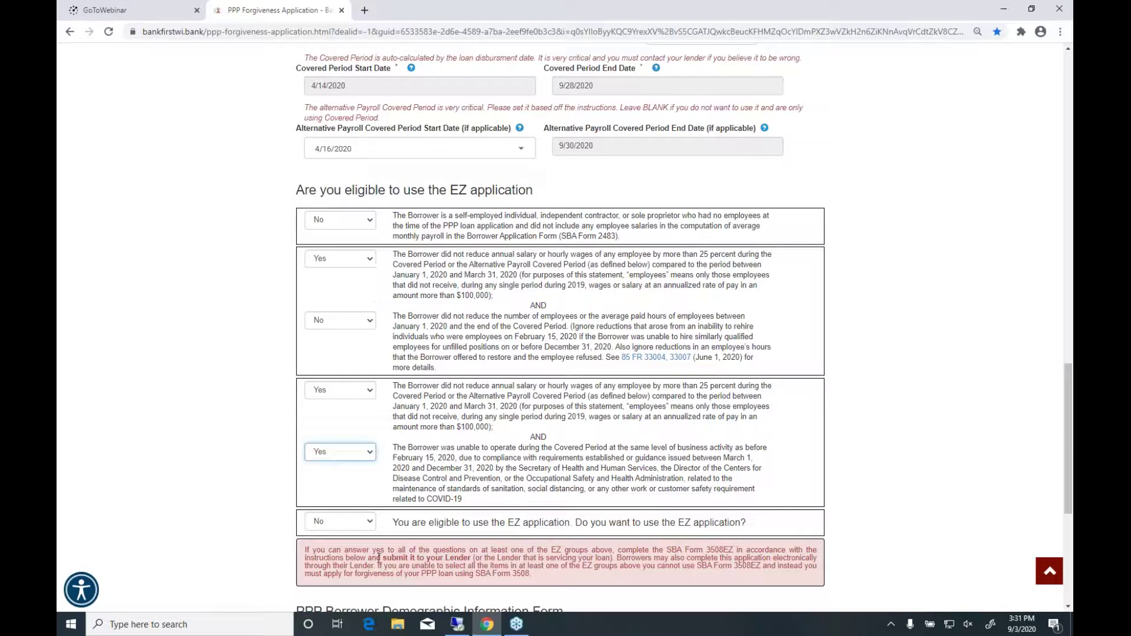
Step: Answer No to both third-group EZ questions and to the second group's wage reduction question
left_click(366, 452)
left_click(359, 491)
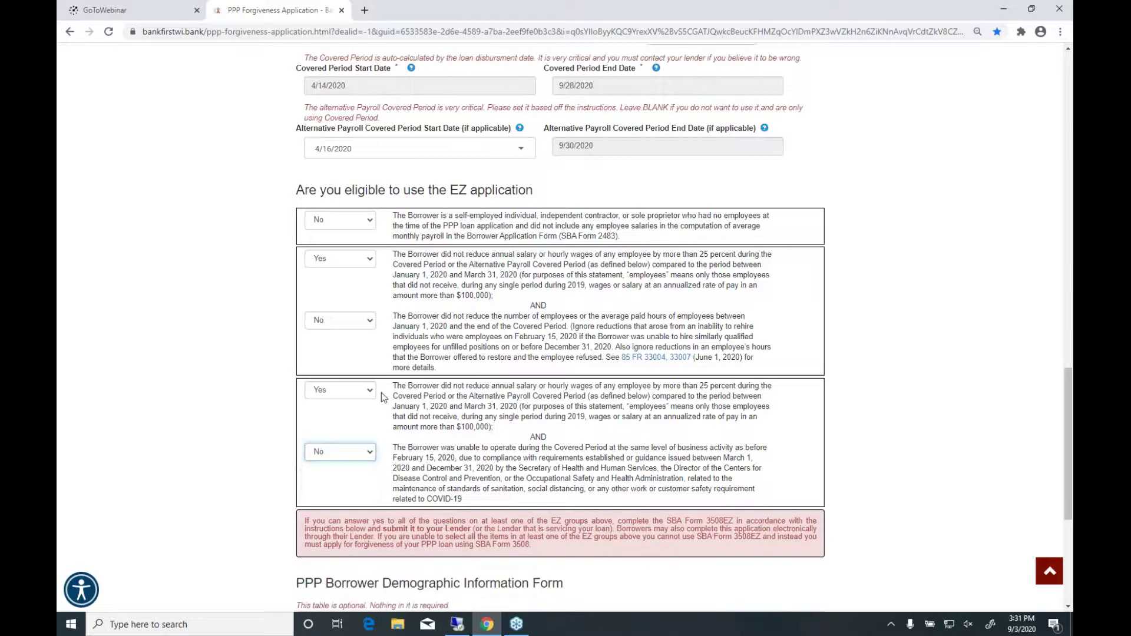
left_click(377, 393)
left_click(365, 429)
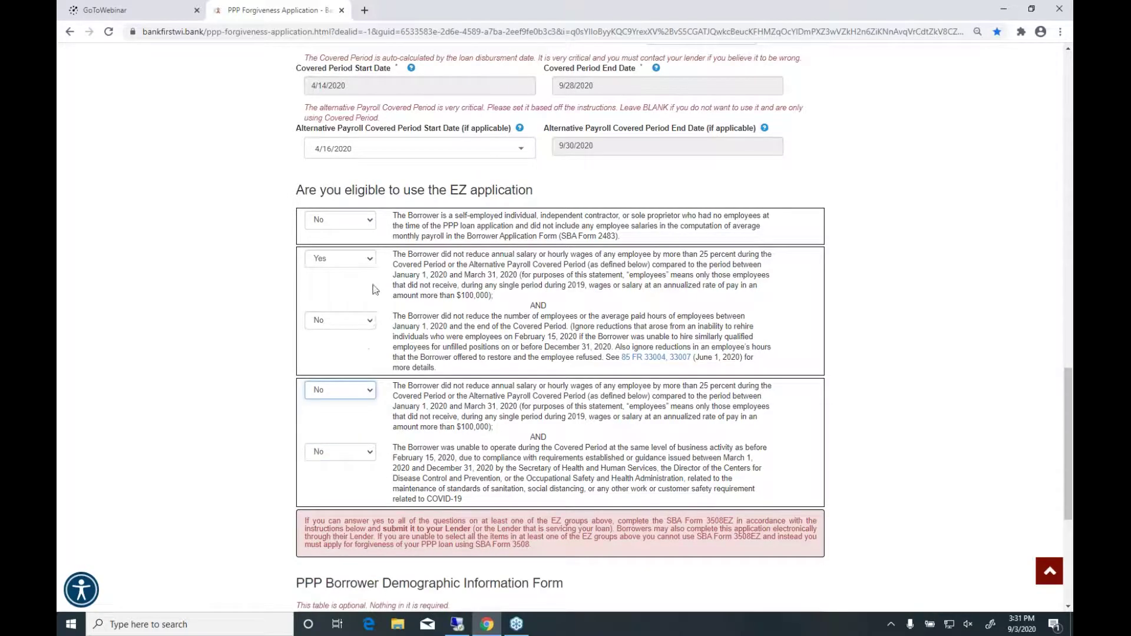
left_click(370, 259)
left_click(365, 299)
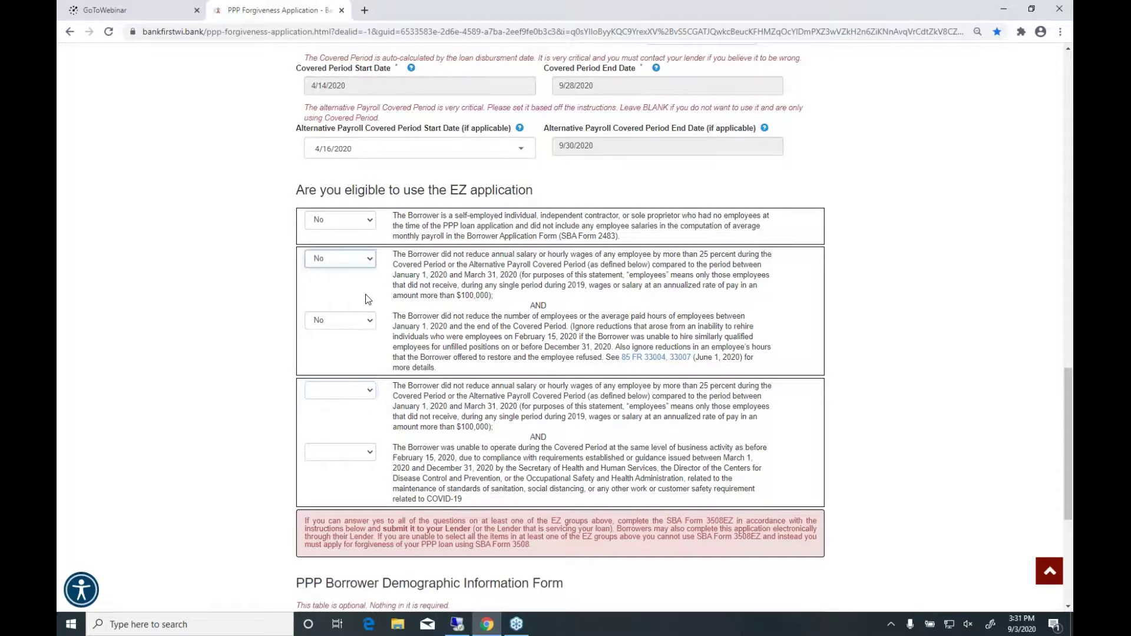
Step: Set the EZ eligibility question about a self-employed borrower without employees back to Yes
left_click(358, 221)
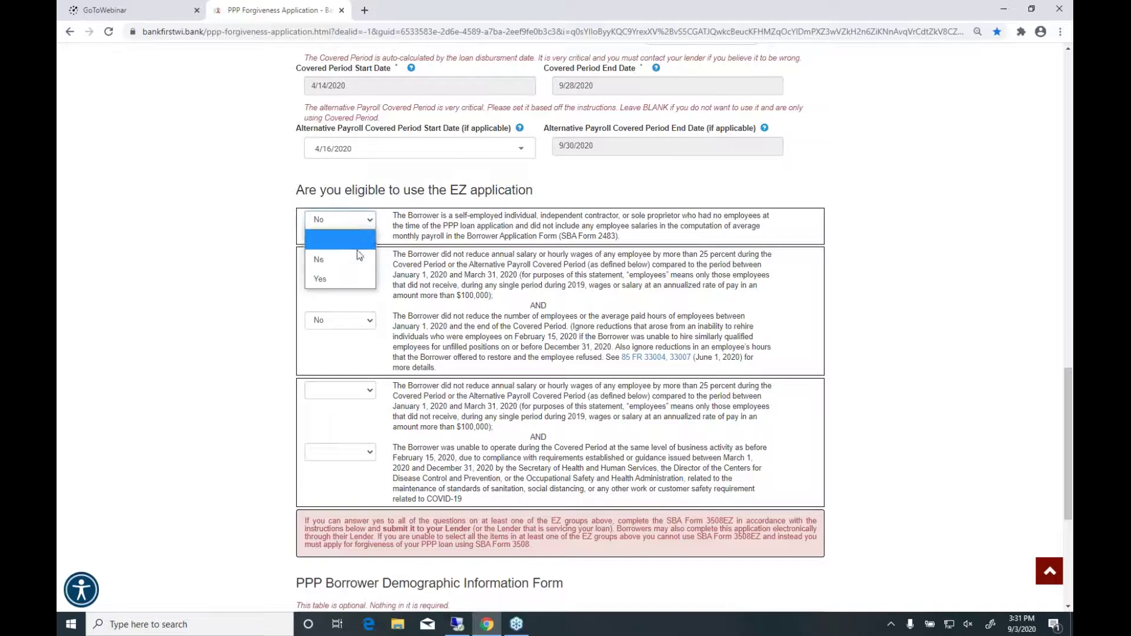
left_click(345, 277)
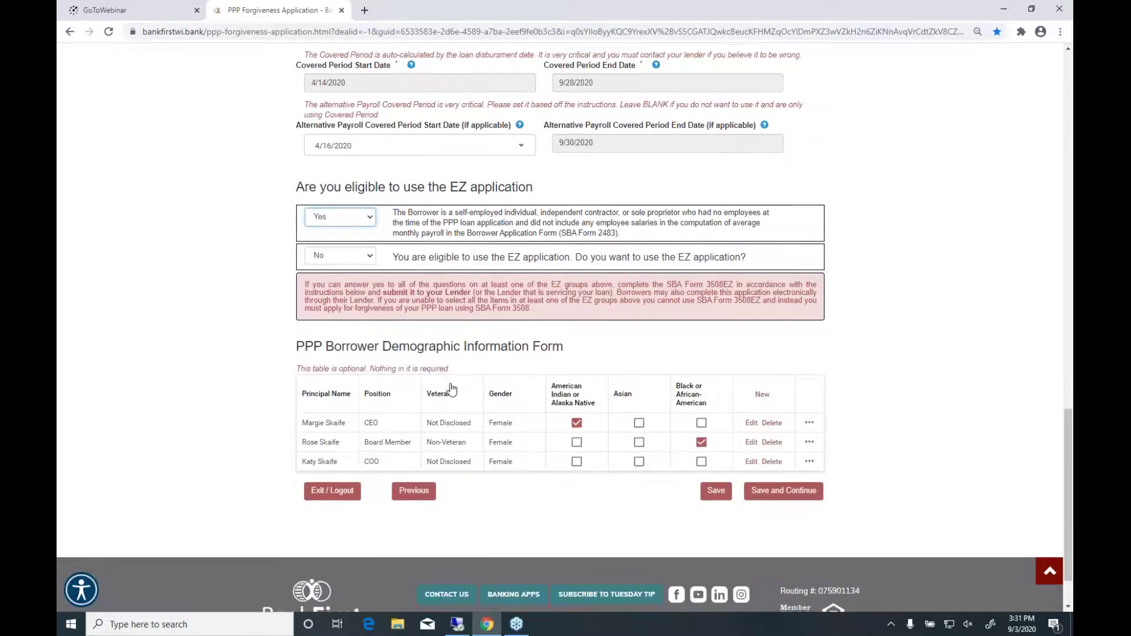
scroll(450, 369, "down", 1)
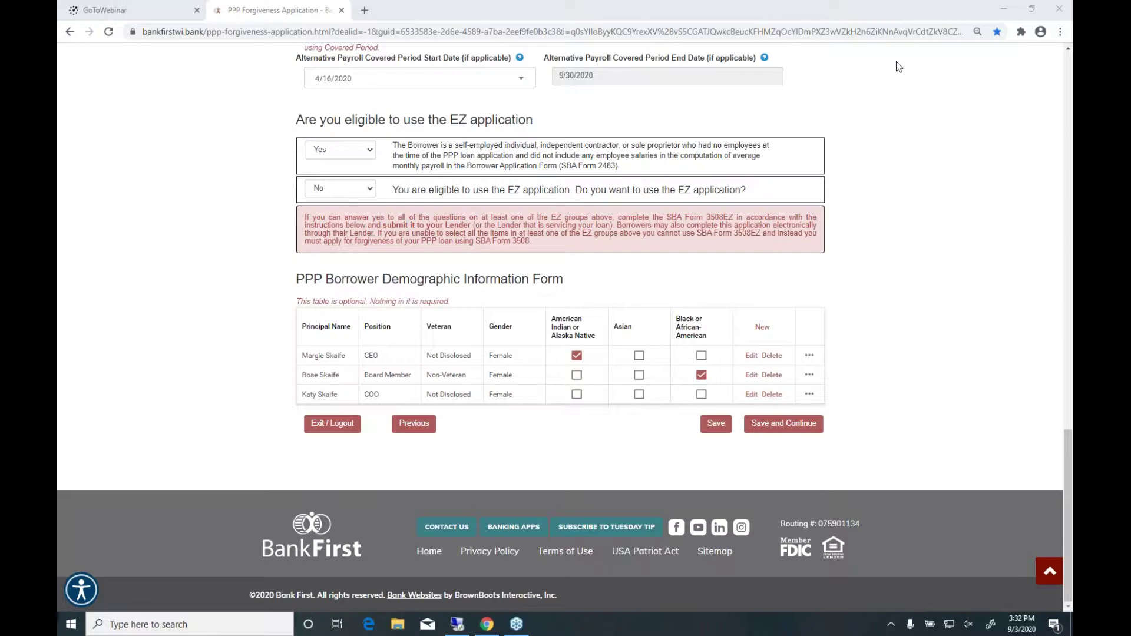
Step: Read the help for the number of employees at the time of loan application under Customer Information Needed for Forgiveness
scroll(820, 129, "up", 3)
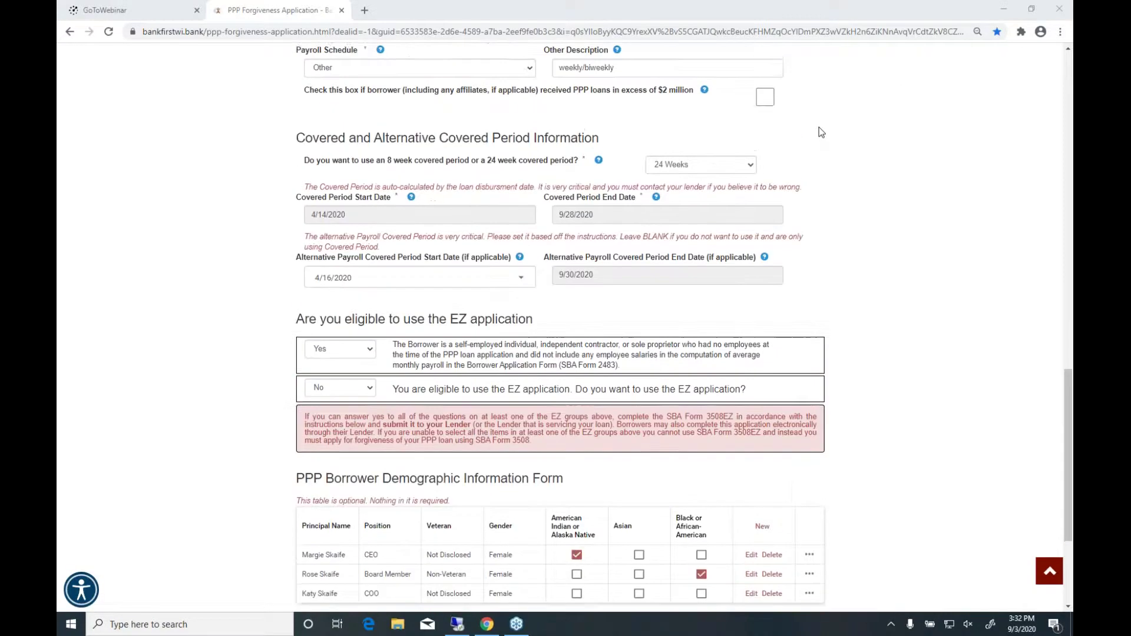
scroll(820, 131, "up", 5)
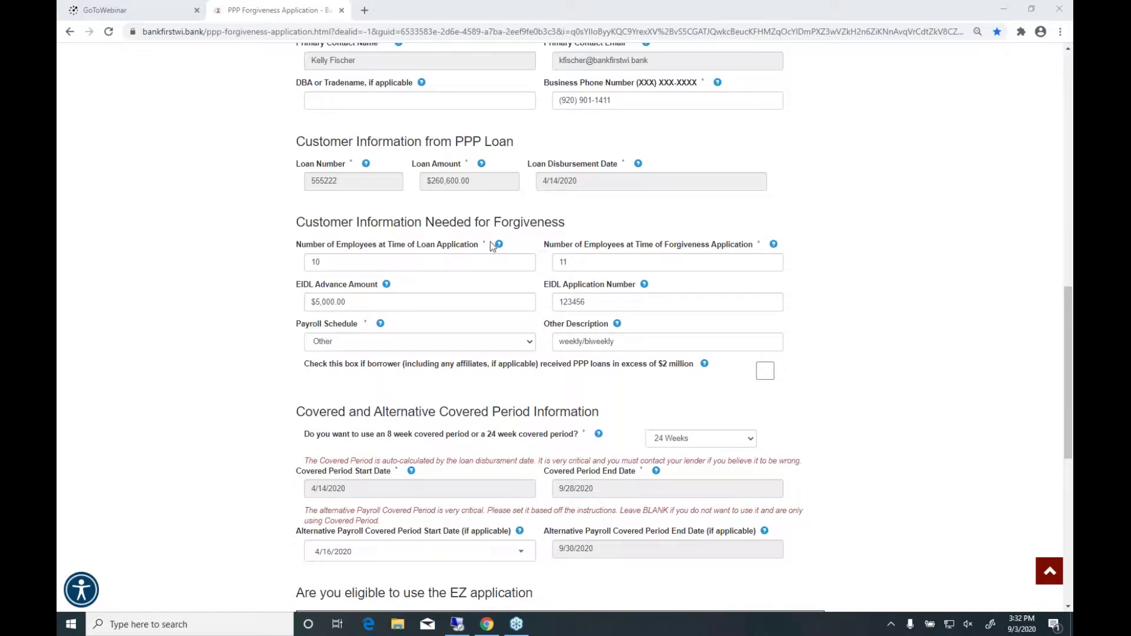
mouse_move(499, 246)
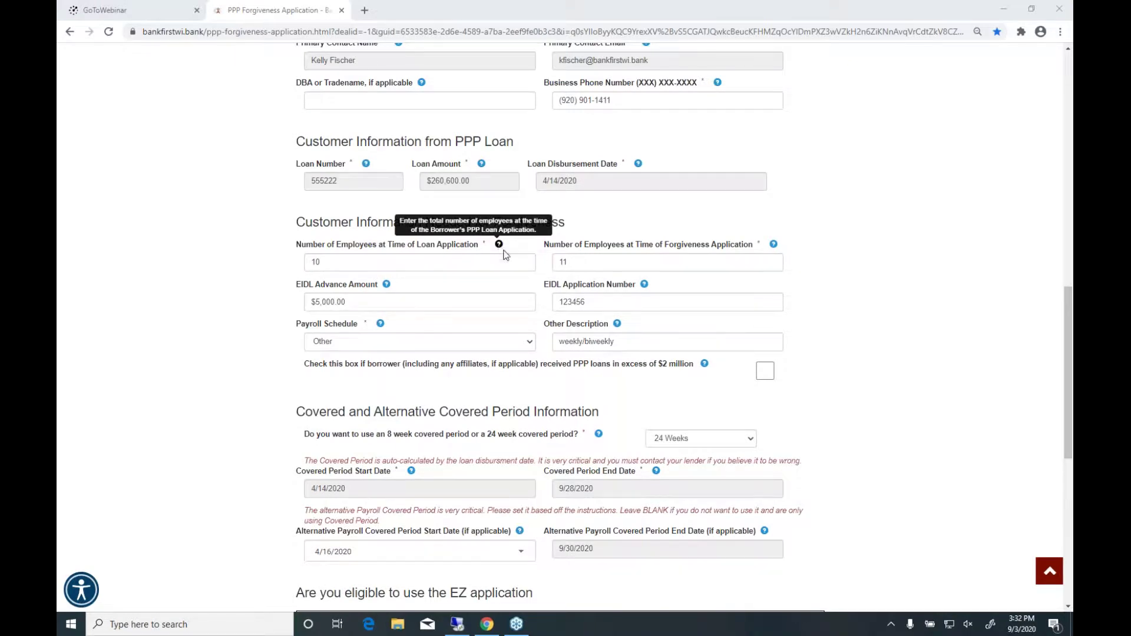
mouse_move(774, 246)
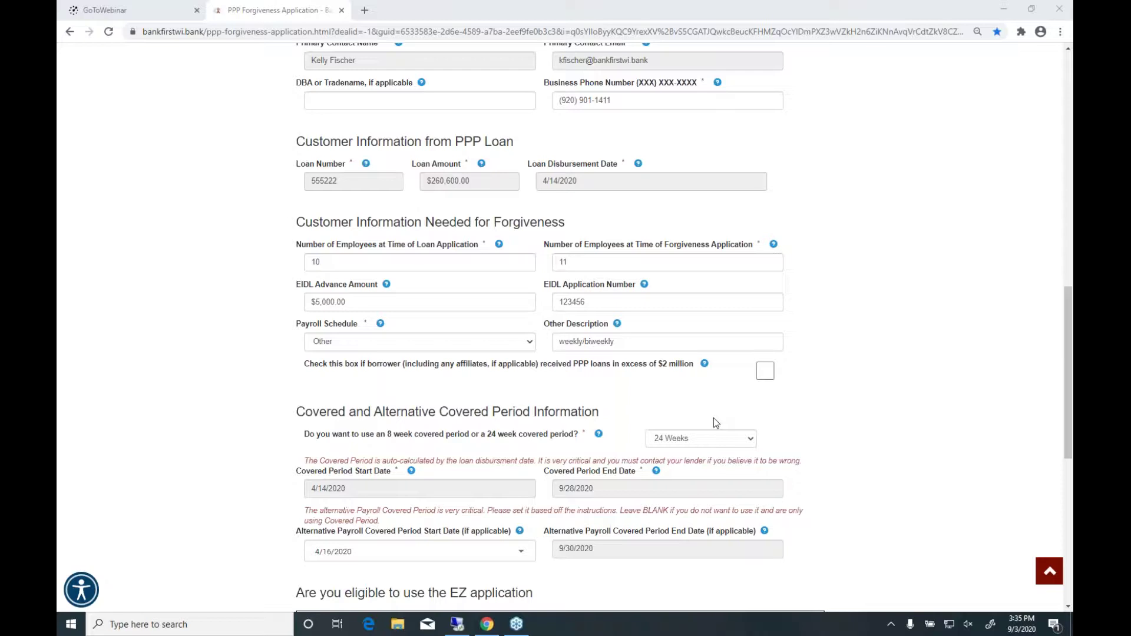
Step: Review the whole Application Basics page, from the lender details to the borrower demographic table
scroll(713, 423, "down", 4)
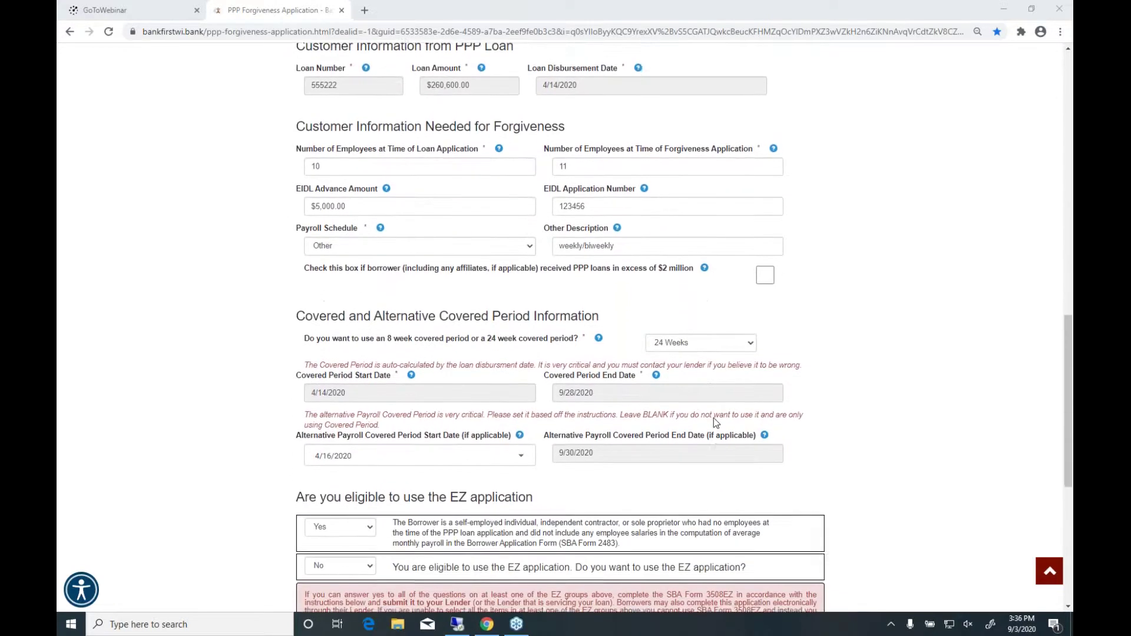
scroll(714, 419, "down", 4)
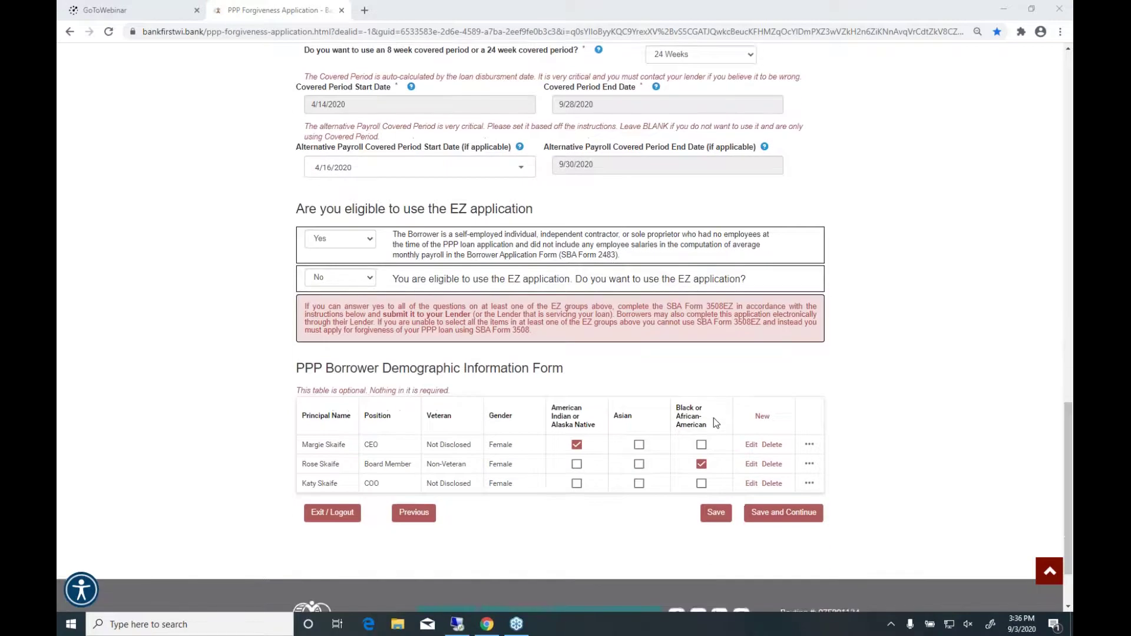
scroll(713, 419, "down", 1)
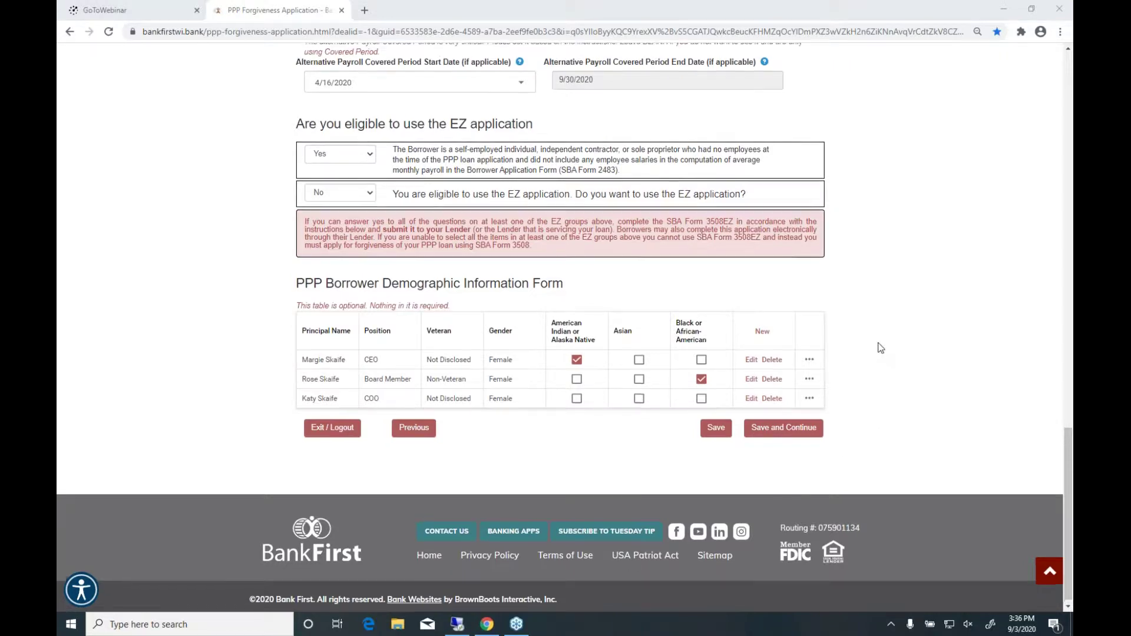
scroll(881, 348, "up", 7)
scroll(880, 347, "up", 10)
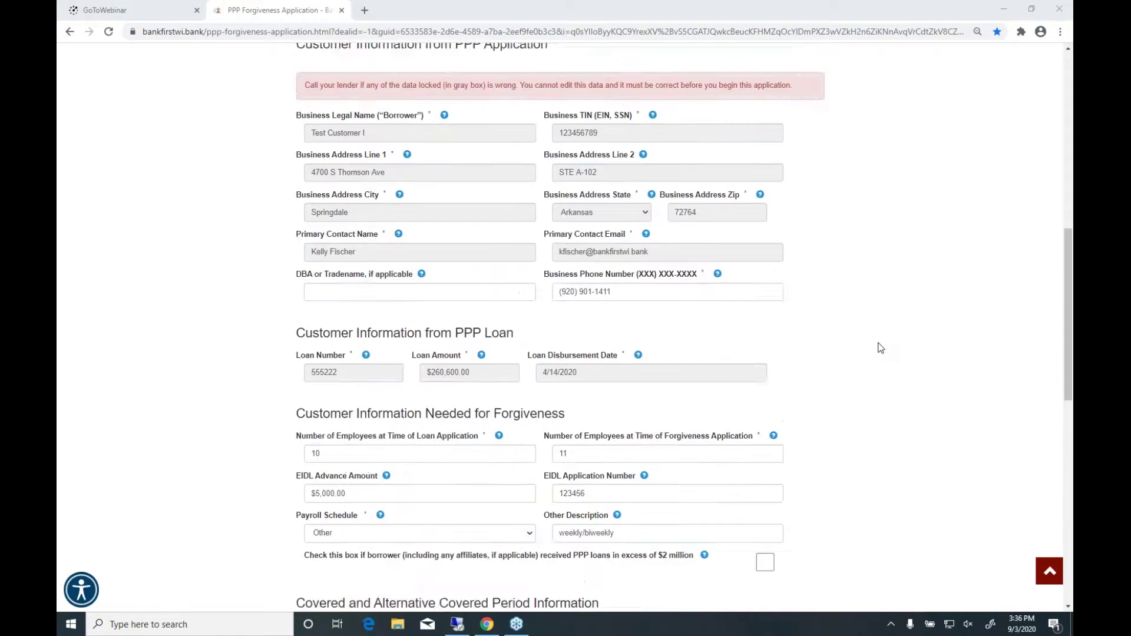
scroll(880, 348, "down", 14)
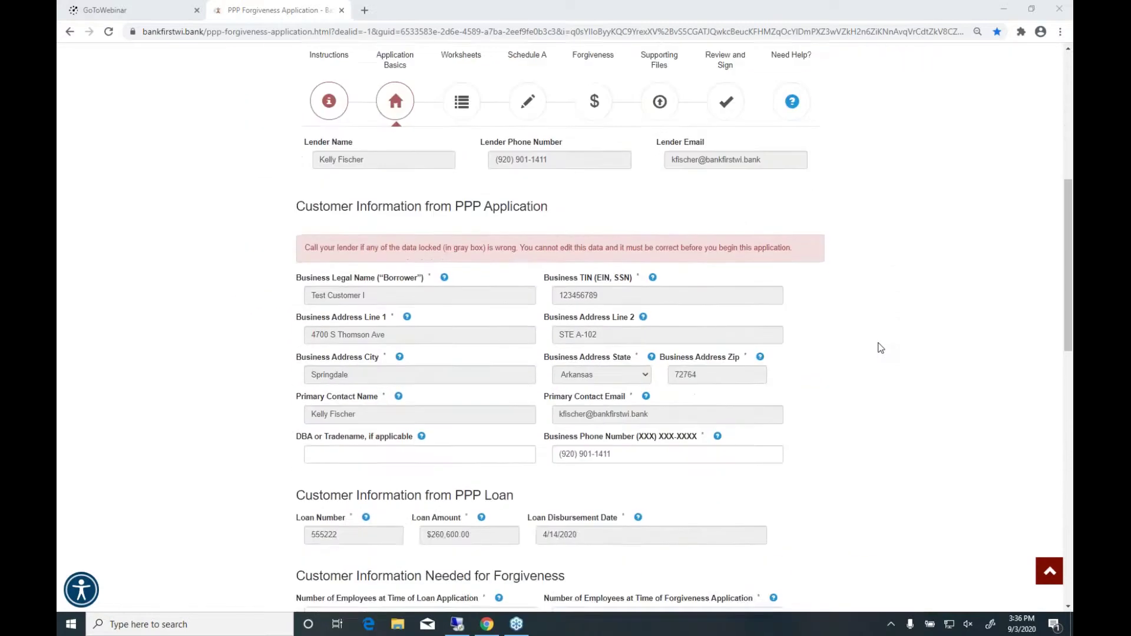
scroll(880, 347, "down", 4)
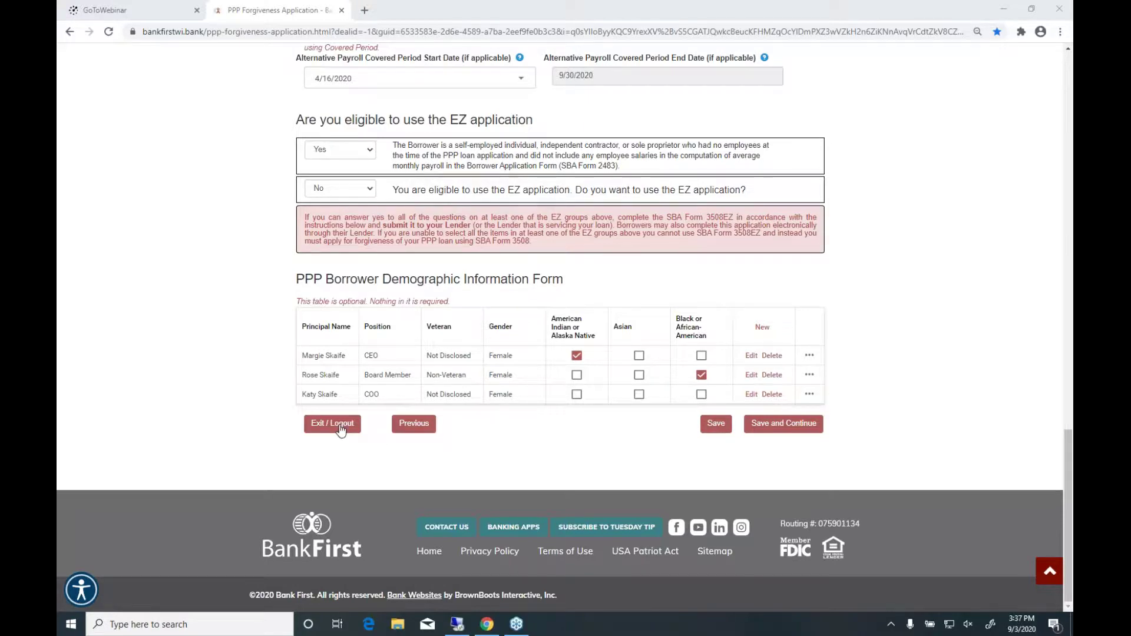
Step: Save Application Basics, continue to Worksheets, and look through the PPP Schedule A Worksheet page to its end
left_click(797, 424)
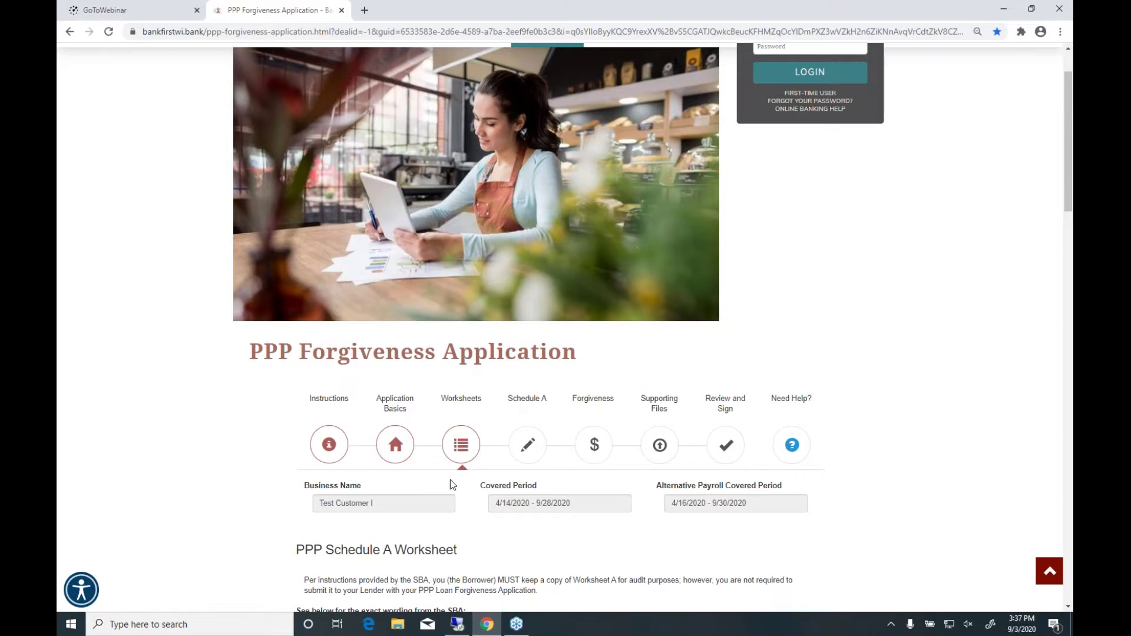
scroll(480, 400, "down", 3)
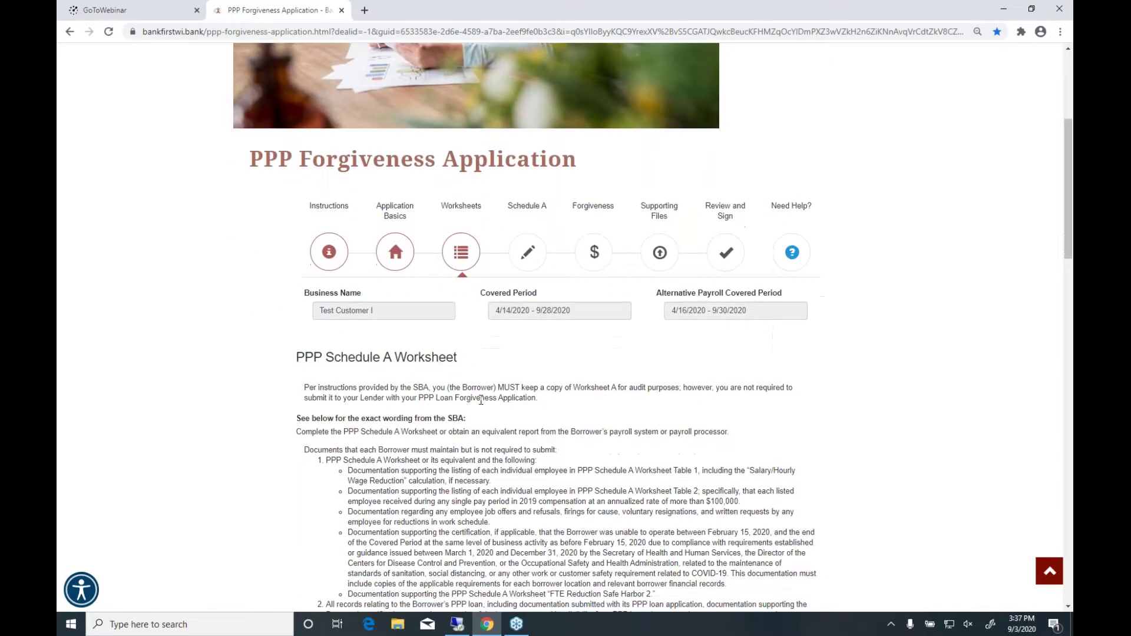
scroll(481, 400, "down", 1)
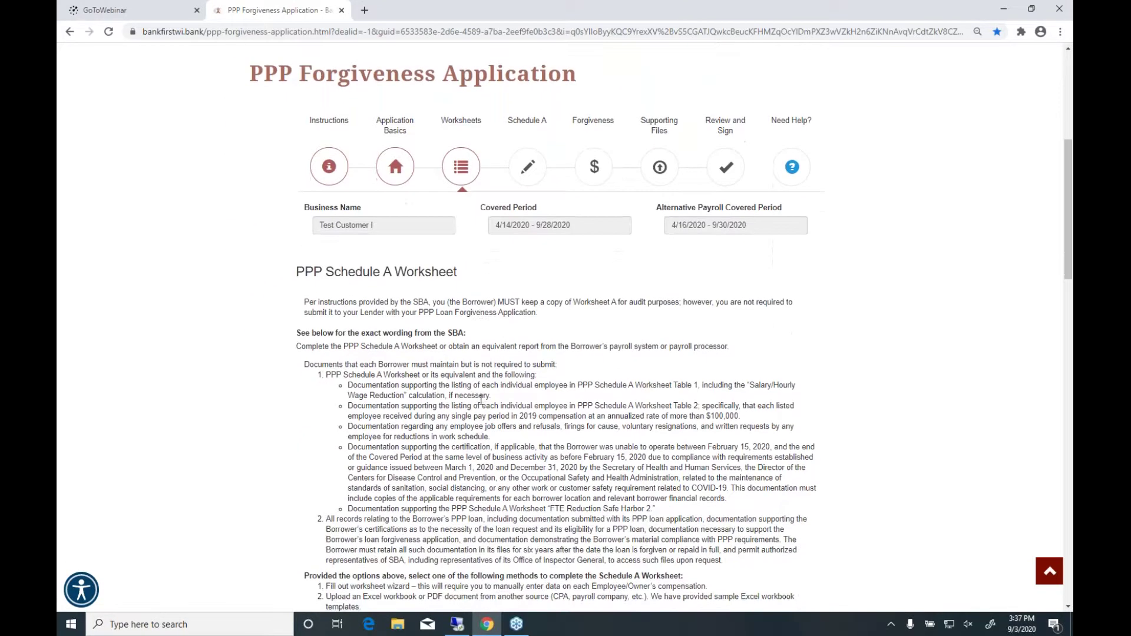
scroll(481, 400, "up", 1)
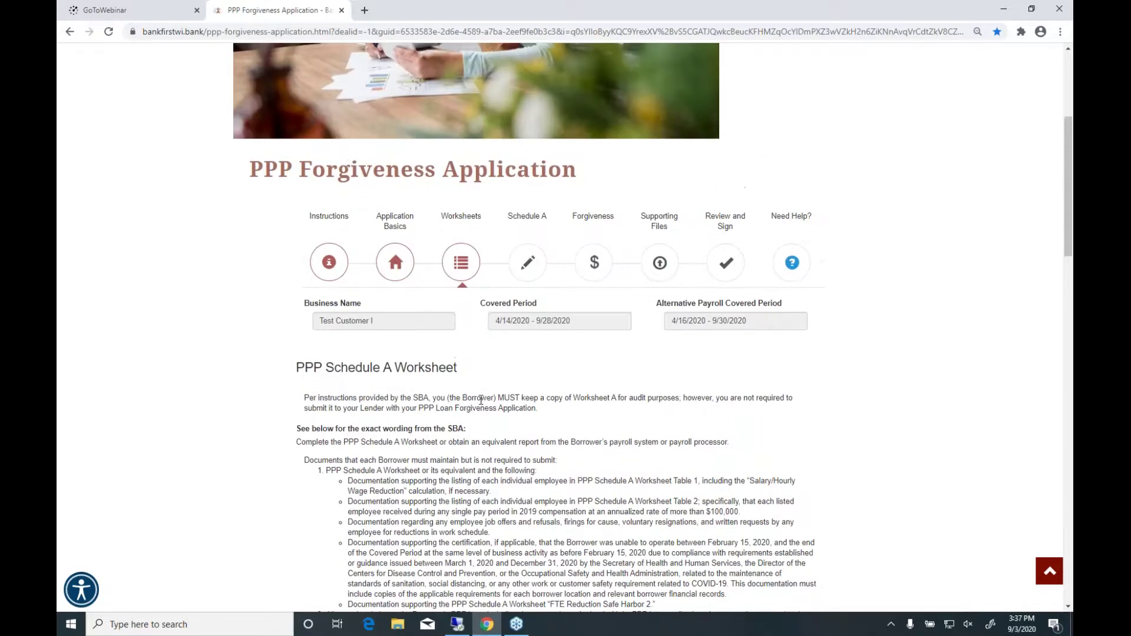
scroll(481, 400, "up", 1)
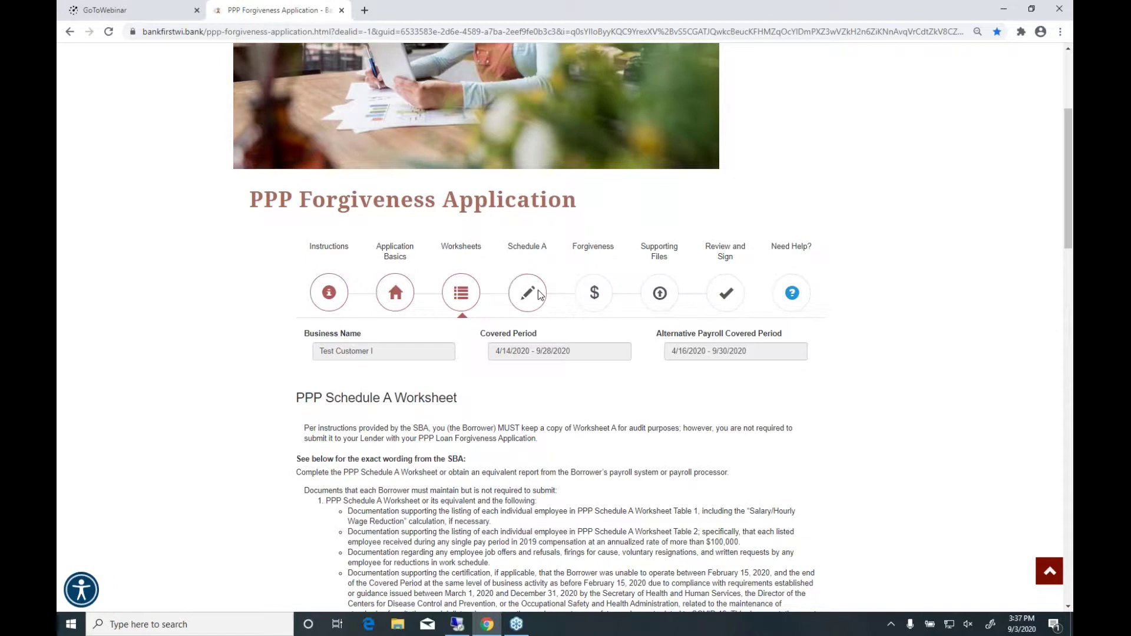
scroll(538, 291, "down", 9)
scroll(443, 396, "down", 20)
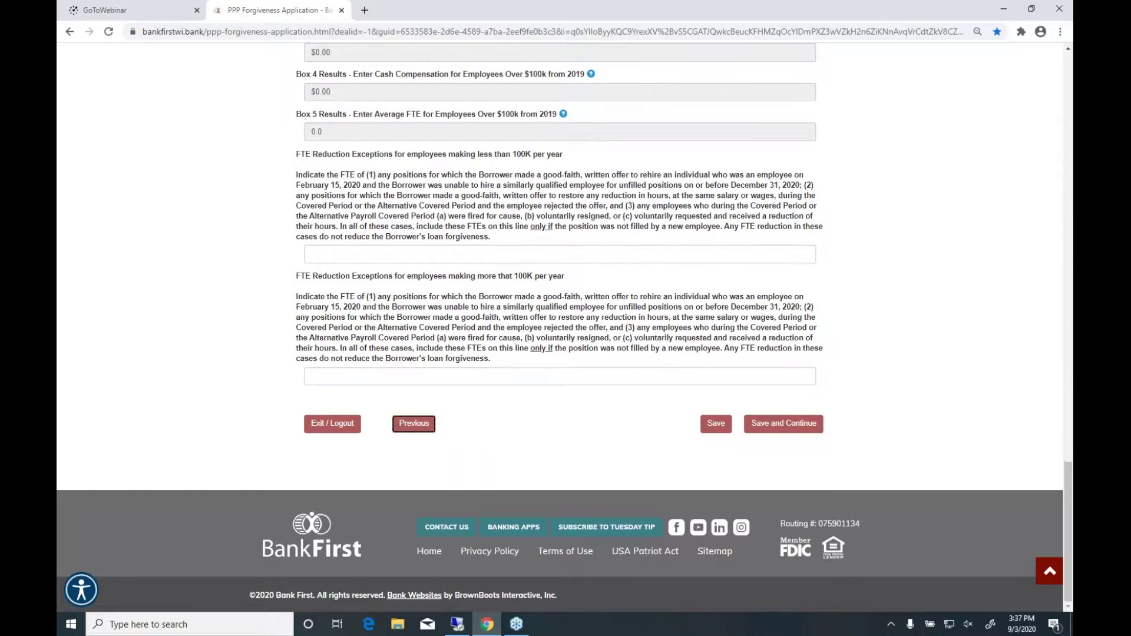
Step: Return to Application Basics, choose Yes for using the EZ application, and save and continue
left_click(414, 423)
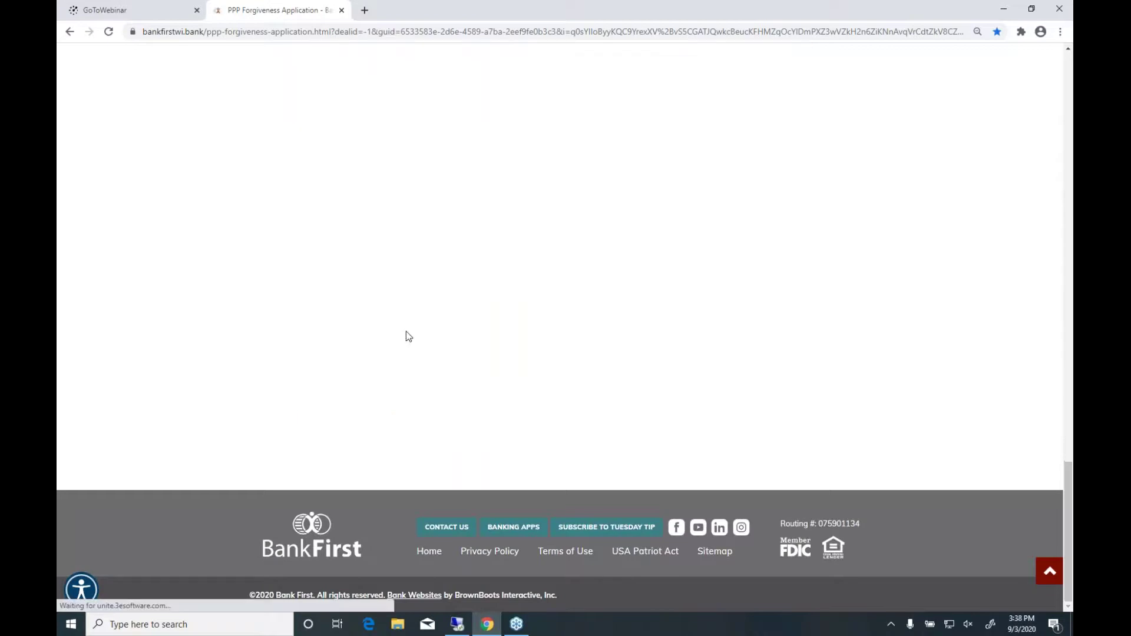
left_click(348, 266)
left_click(348, 283)
left_click(754, 497)
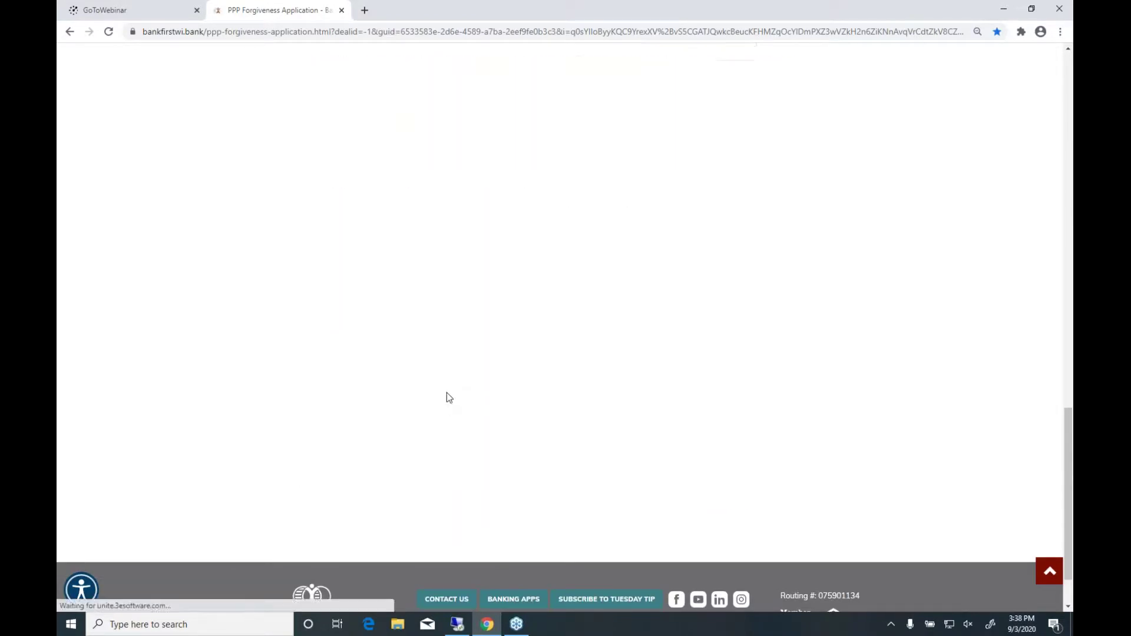
Step: Examine the EZ version's Forgiveness page from Payroll and Nonpayroll Costs to Results, and return to Application Basics
scroll(621, 249, "up", 1)
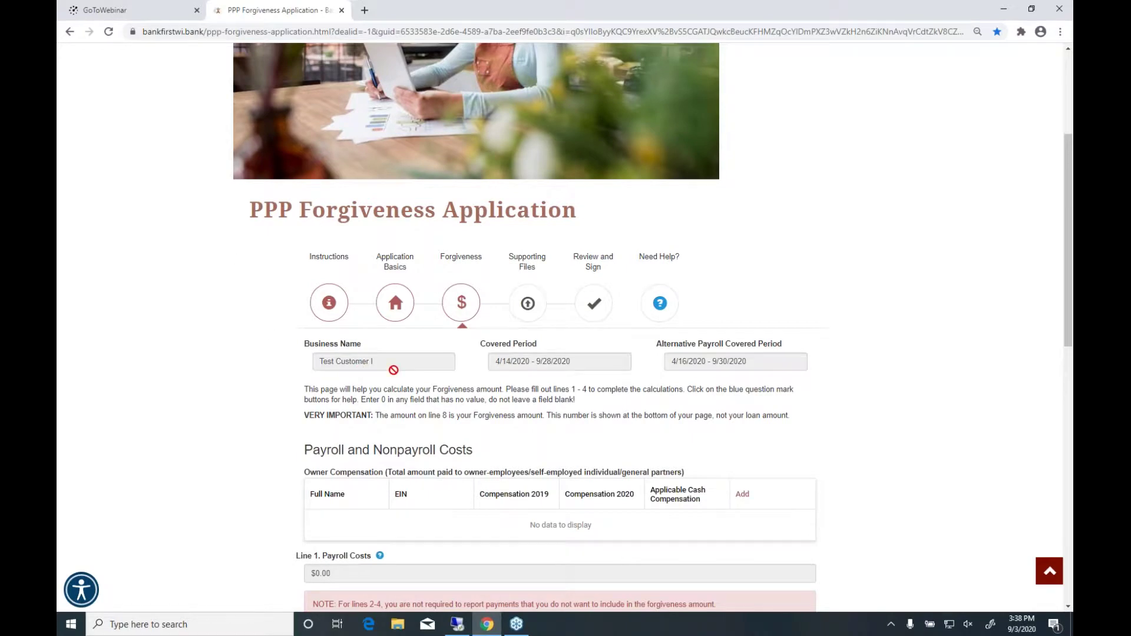
scroll(393, 370, "down", 7)
scroll(394, 370, "down", 4)
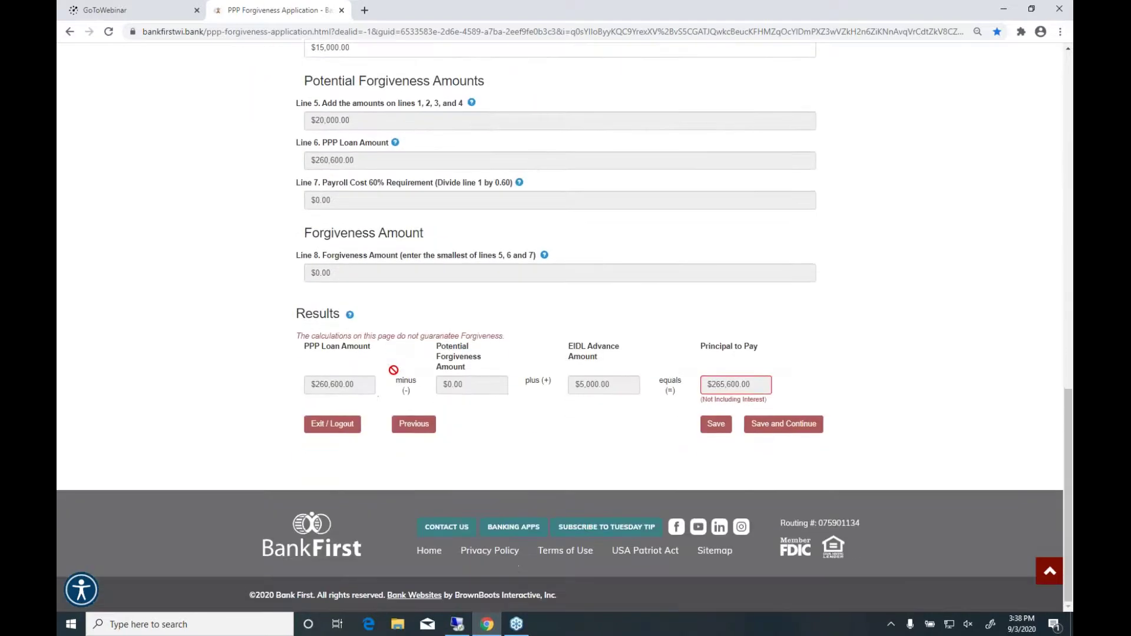
left_click(412, 422)
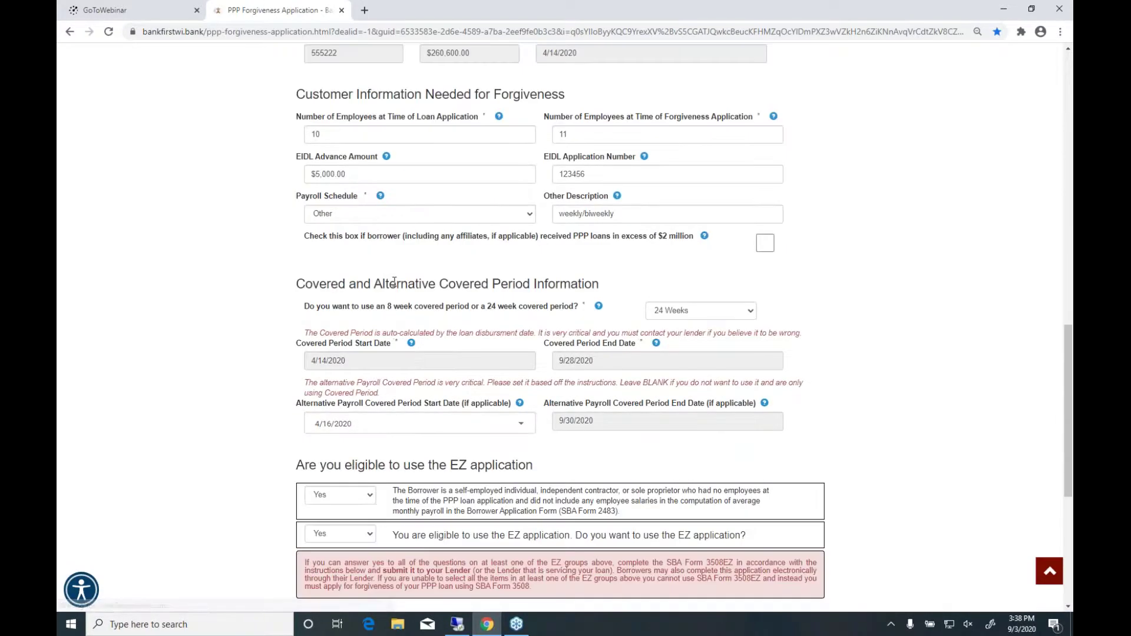
Step: Choose No for using the EZ application in Application Basics, and save and continue to Worksheets
scroll(354, 401, "down", 2)
left_click(347, 399)
left_click(334, 433)
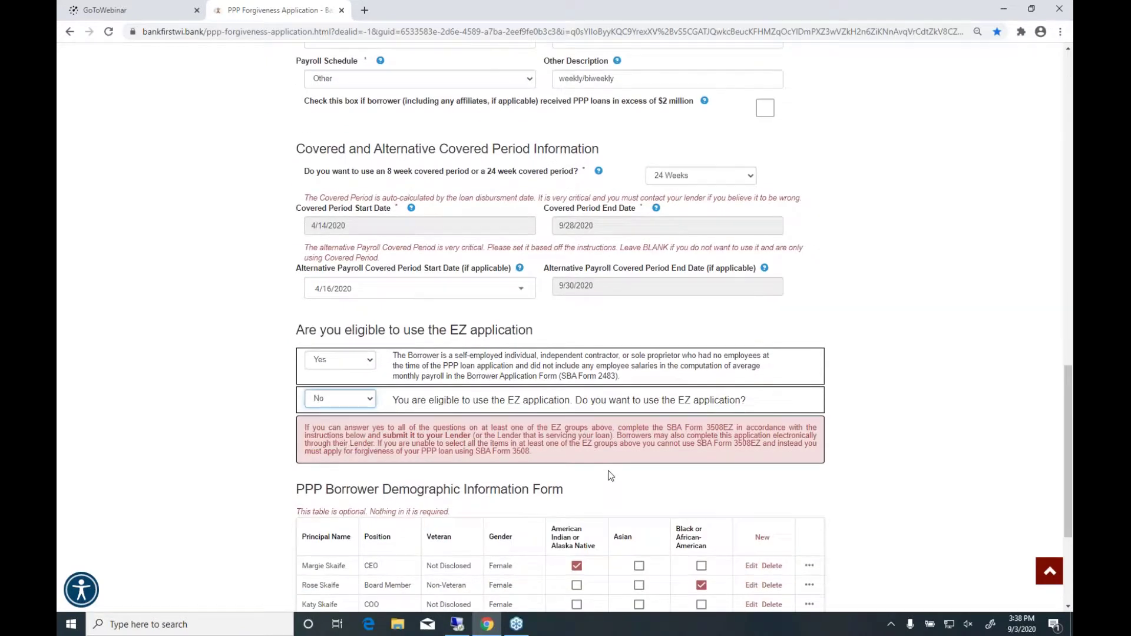
left_click(881, 494)
scroll(881, 494, "down", 3)
left_click(789, 423)
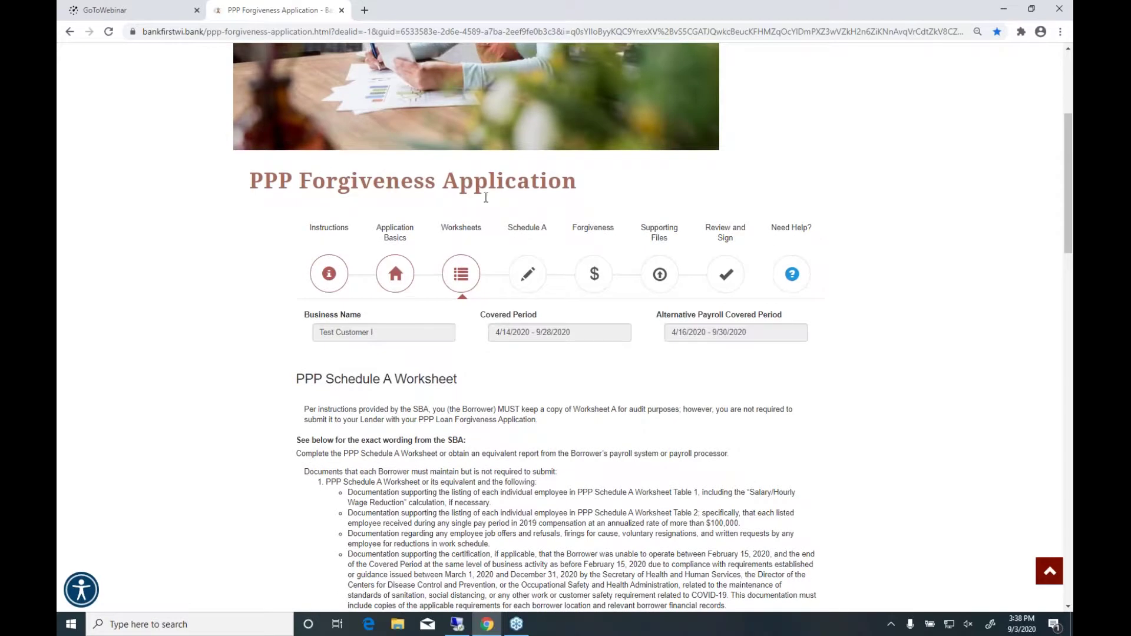
Step: Read the PPP Schedule A Worksheet instructions, from the required borrower documentation through the worksheet method options
scroll(407, 333, "down", 2)
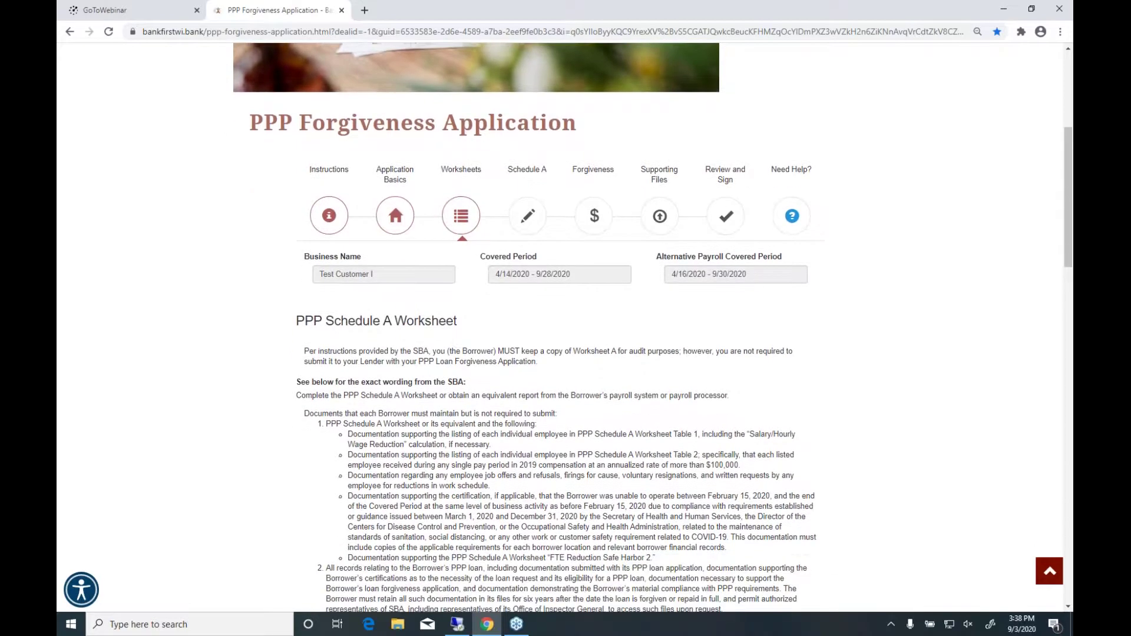
scroll(407, 342, "down", 1)
scroll(406, 334, "down", 1)
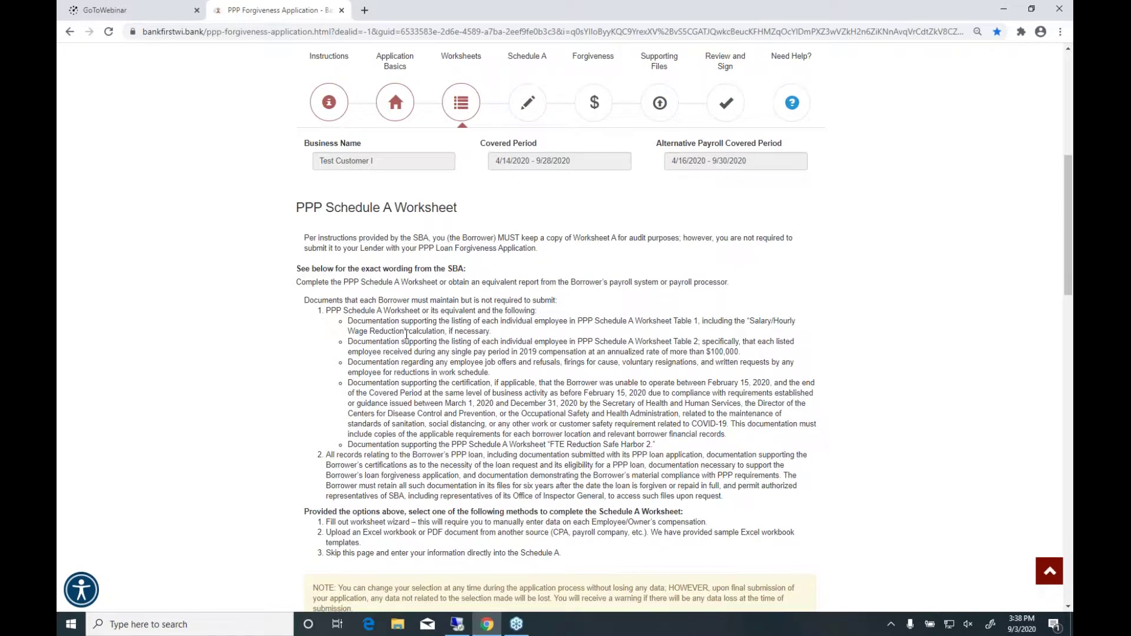
scroll(407, 334, "down", 1)
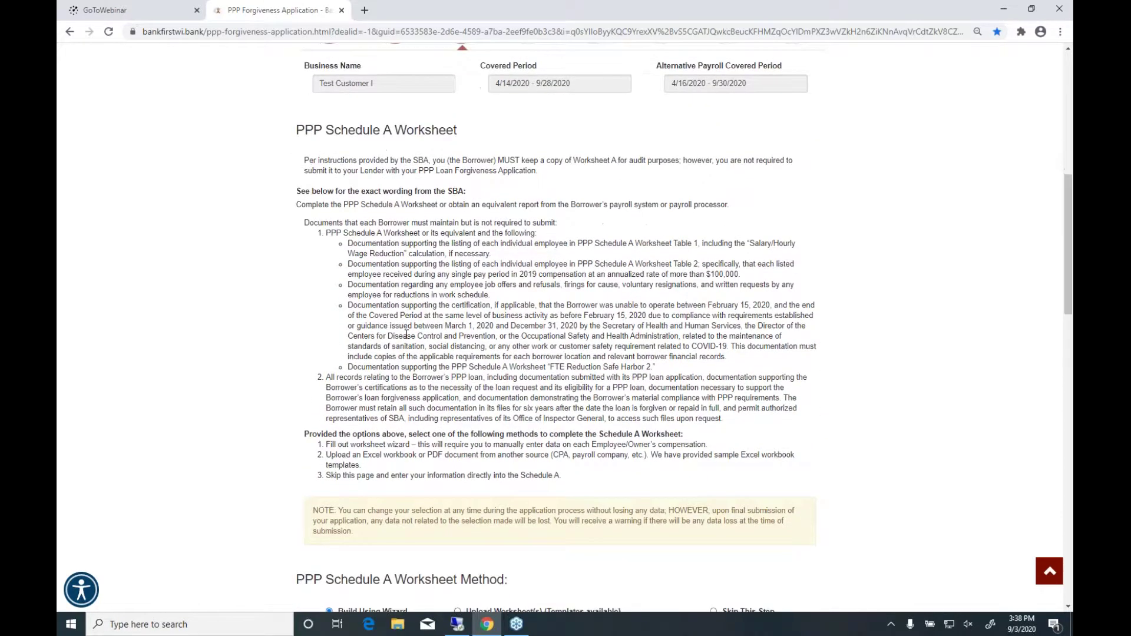
scroll(407, 334, "down", 3)
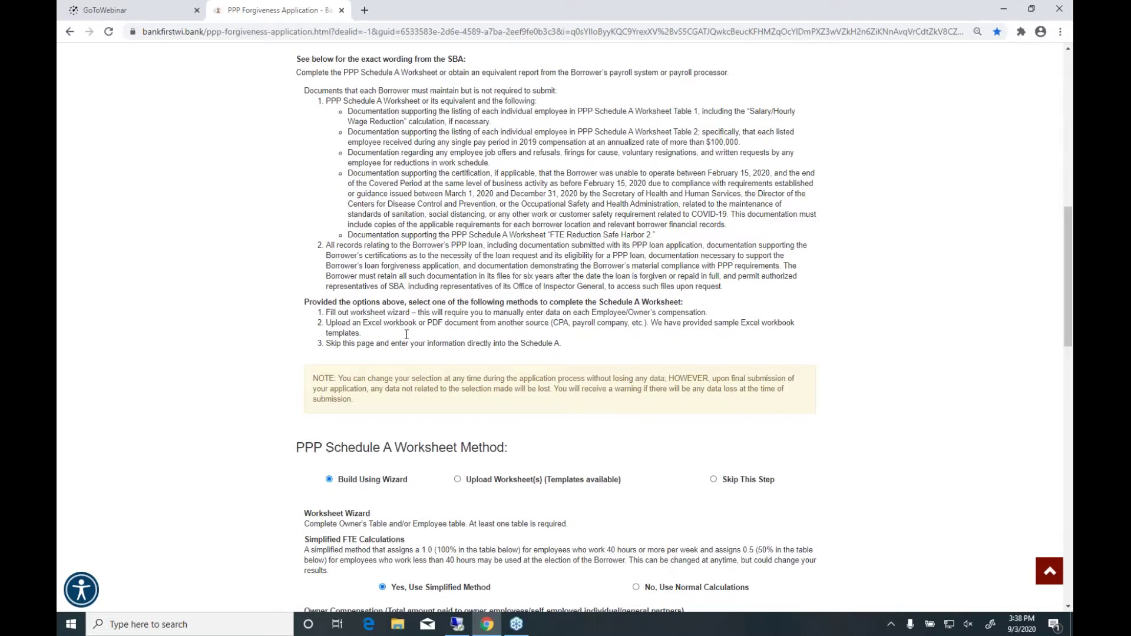
scroll(406, 334, "down", 3)
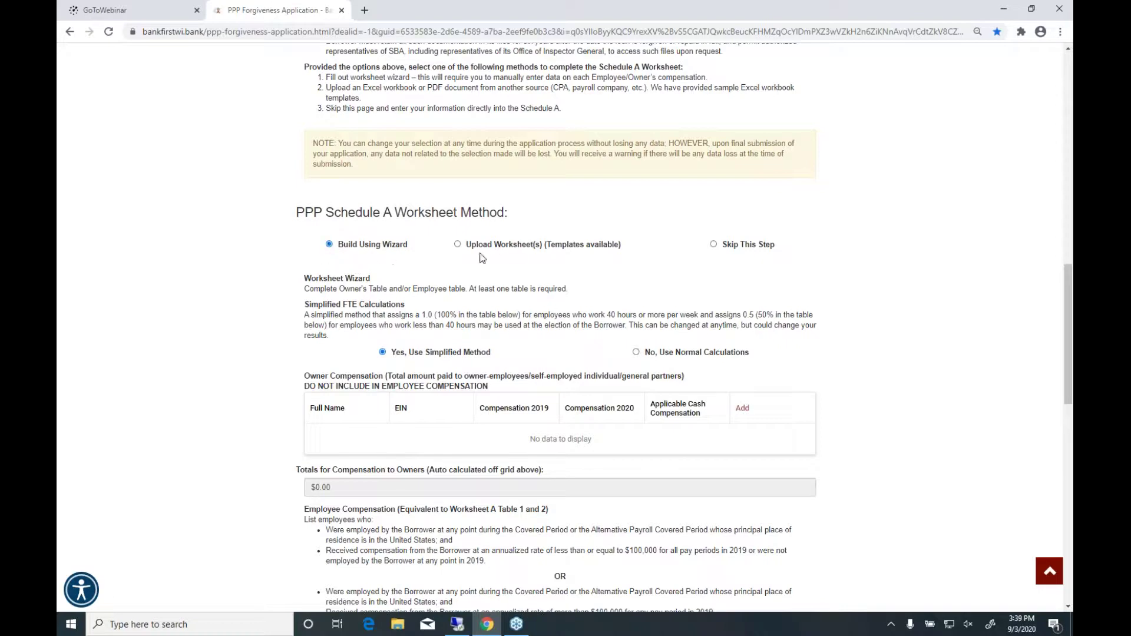
Step: Switch the worksheet method to Upload Worksheet(s), look over its bank forms and file upload area, and return to Build Using Wizard
left_click(458, 245)
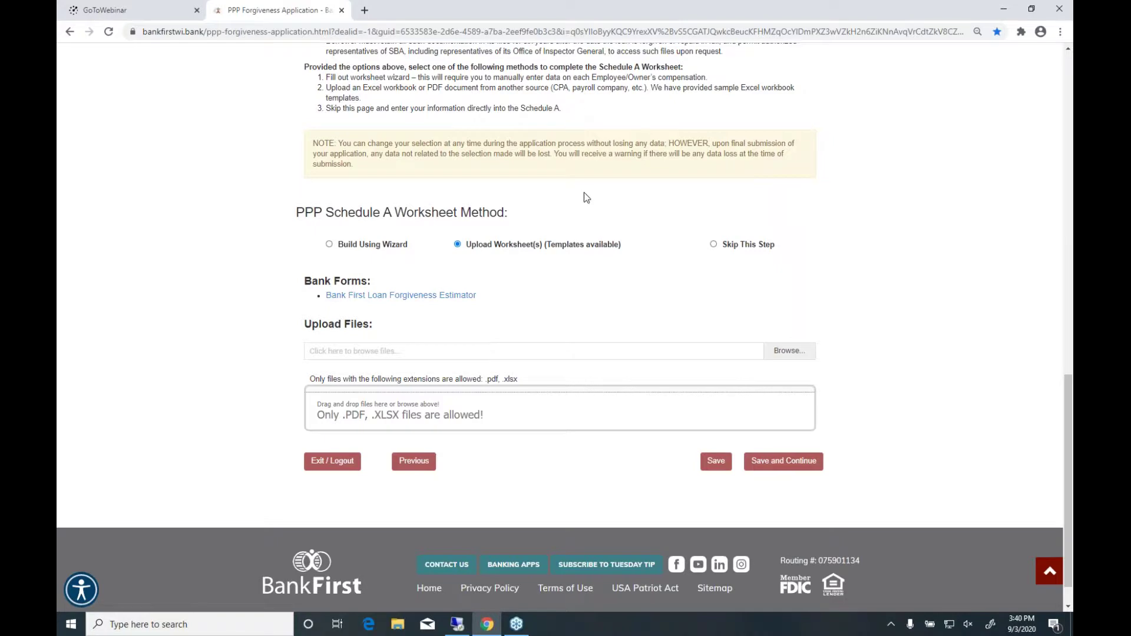
scroll(586, 212, "up", 3)
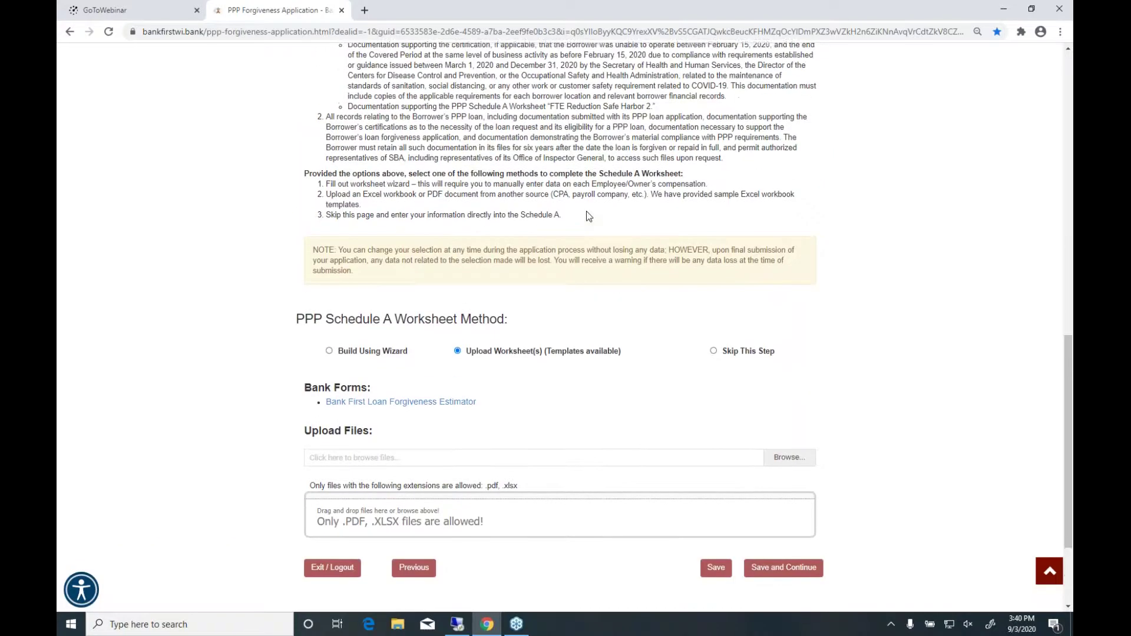
scroll(586, 212, "down", 4)
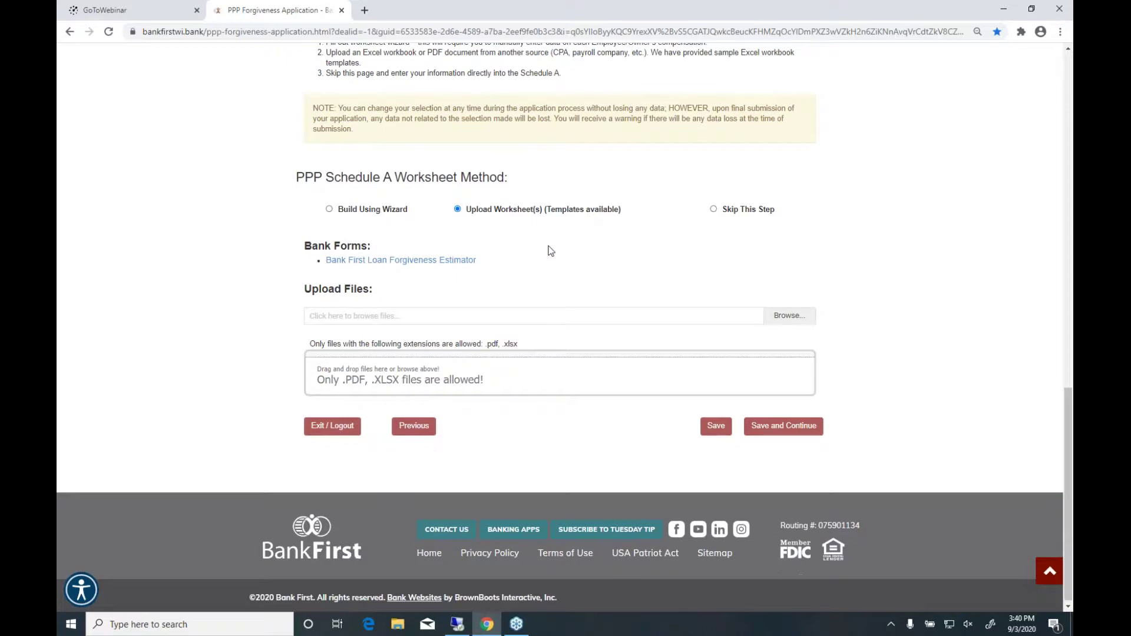
scroll(406, 230, "up", 1)
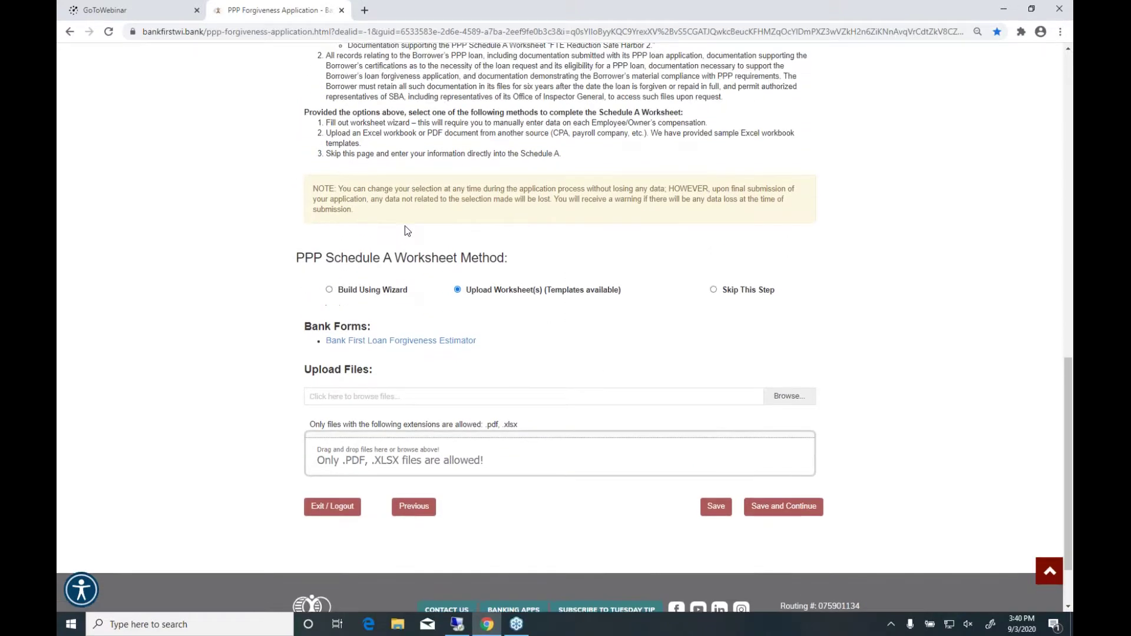
left_click(329, 291)
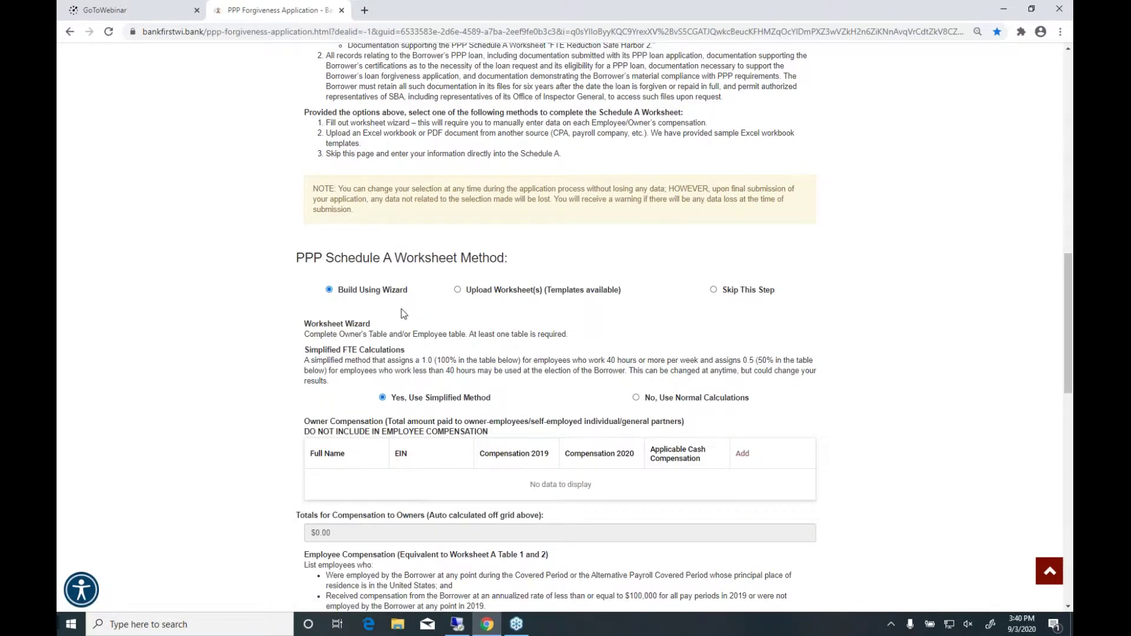
Step: Open a new Owner Compensation entry, examine its instructions and fields, and close it without entering anything
scroll(403, 317, "down", 2)
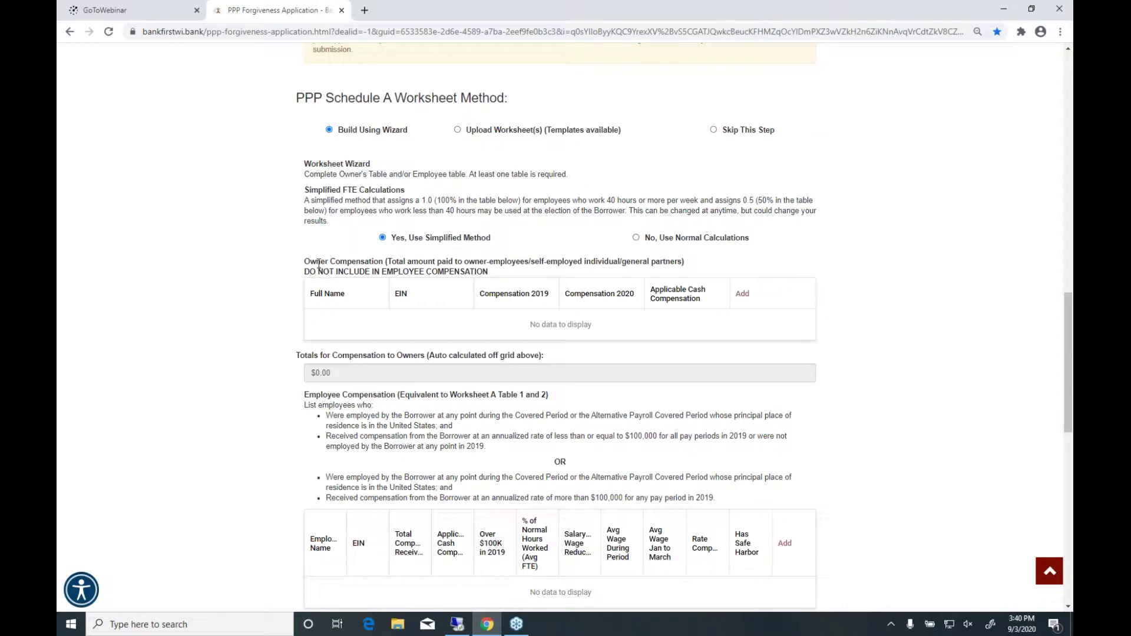
left_click(745, 296)
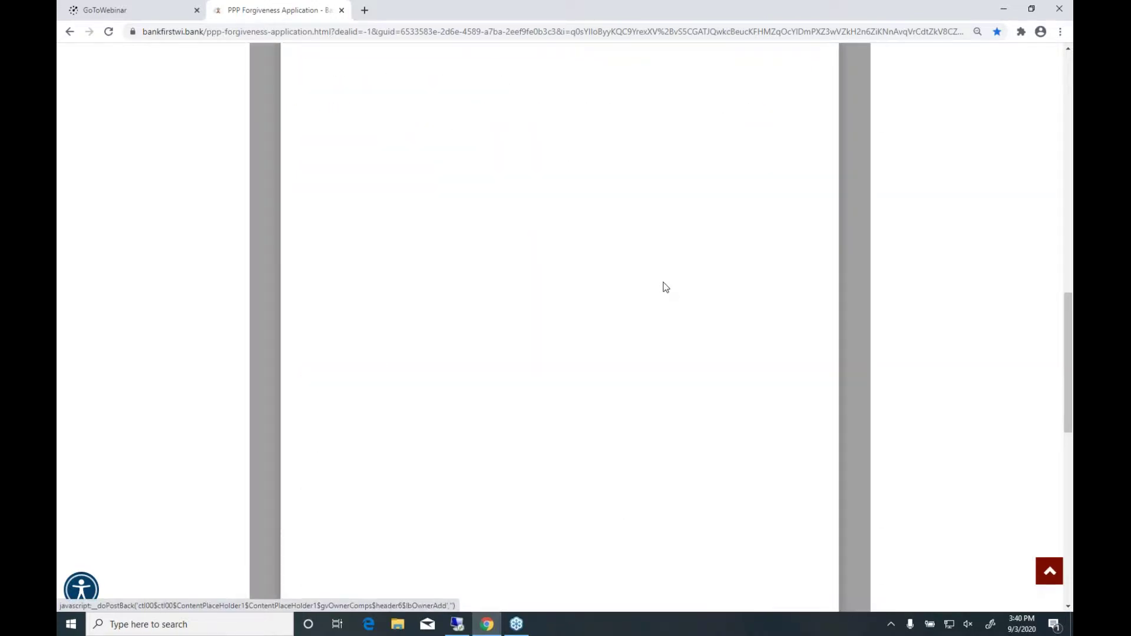
scroll(648, 270, "up", 7)
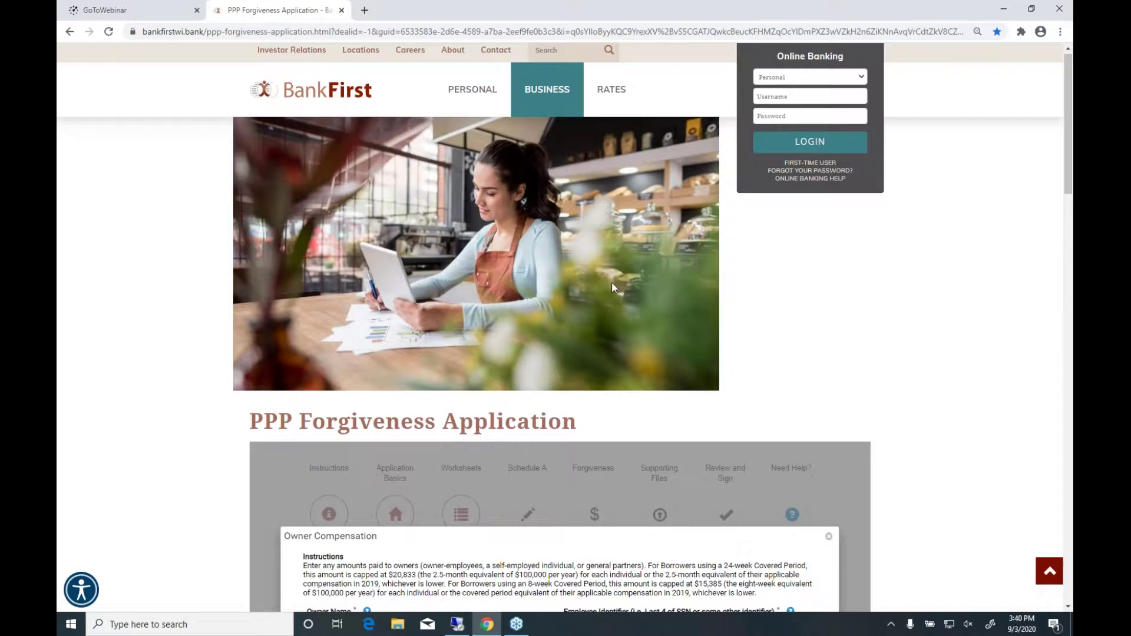
scroll(511, 388, "down", 1)
scroll(512, 388, "down", 4)
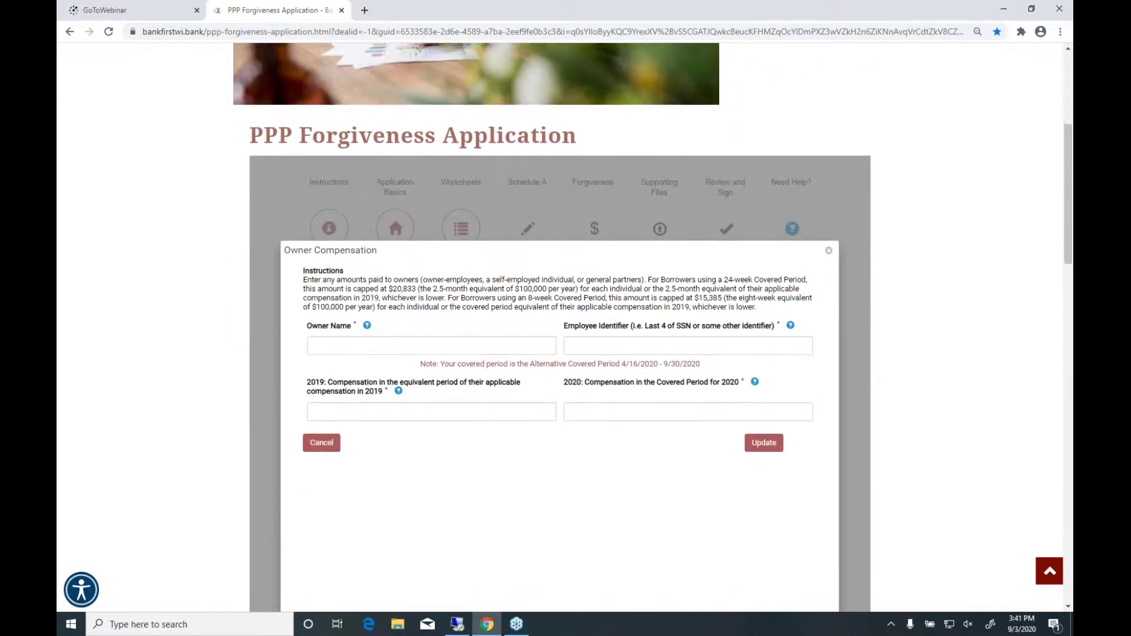
scroll(511, 412, "down", 1)
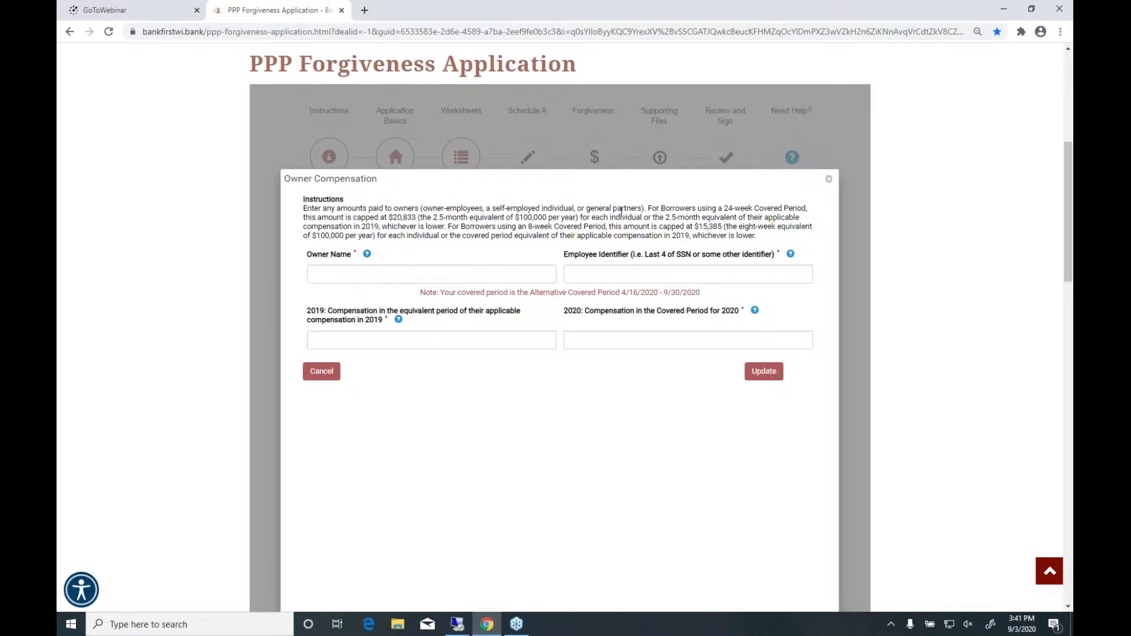
left_click(829, 179)
Step: Review the Employee Compensation criteria, open a new employee entry to examine its fields, and close it without entering anything
scroll(698, 360, "down", 7)
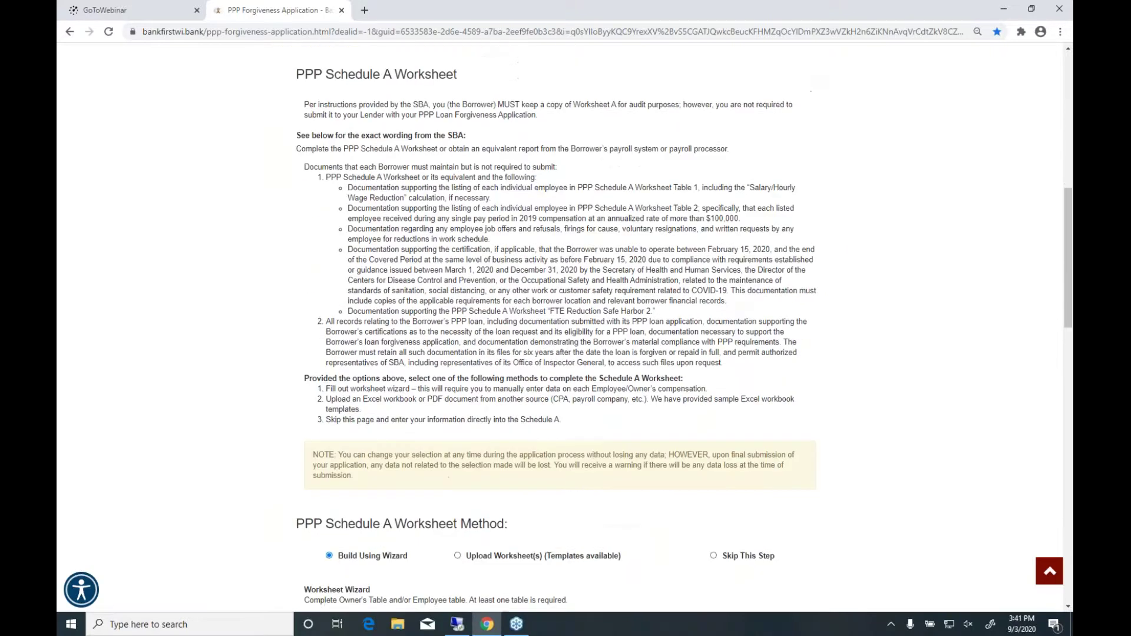
scroll(629, 419, "down", 4)
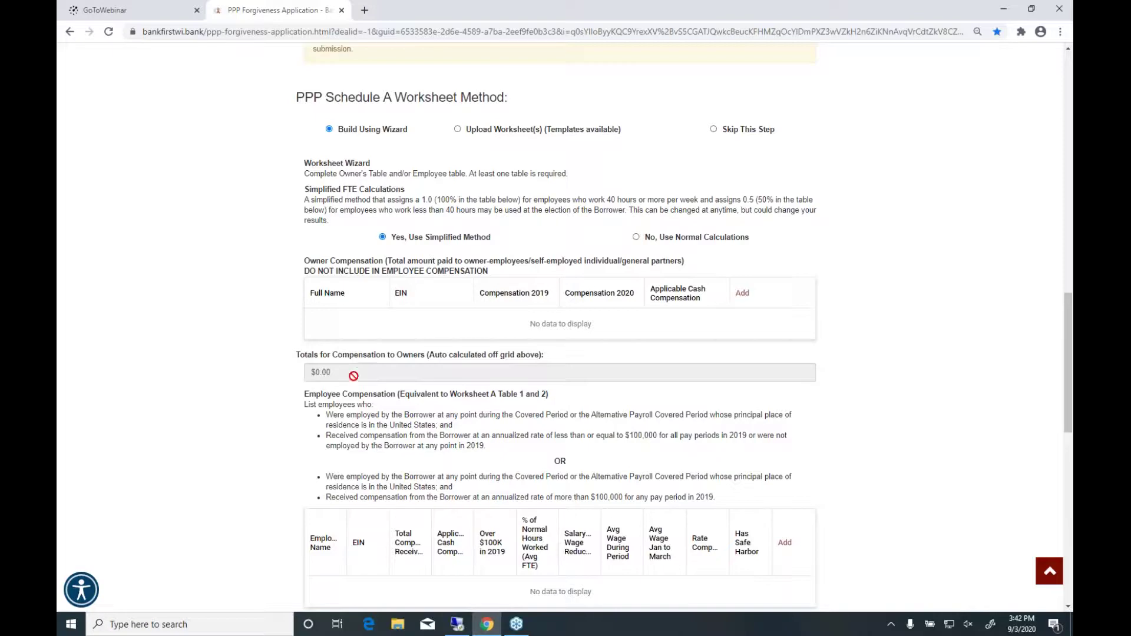
scroll(299, 392, "down", 2)
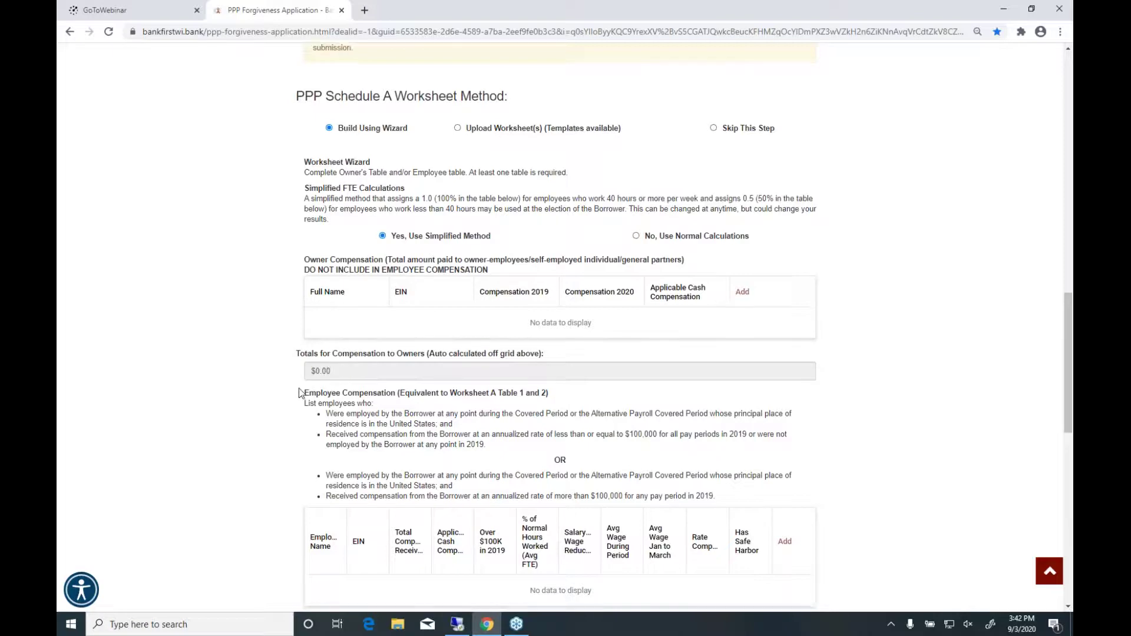
scroll(353, 388, "down", 1)
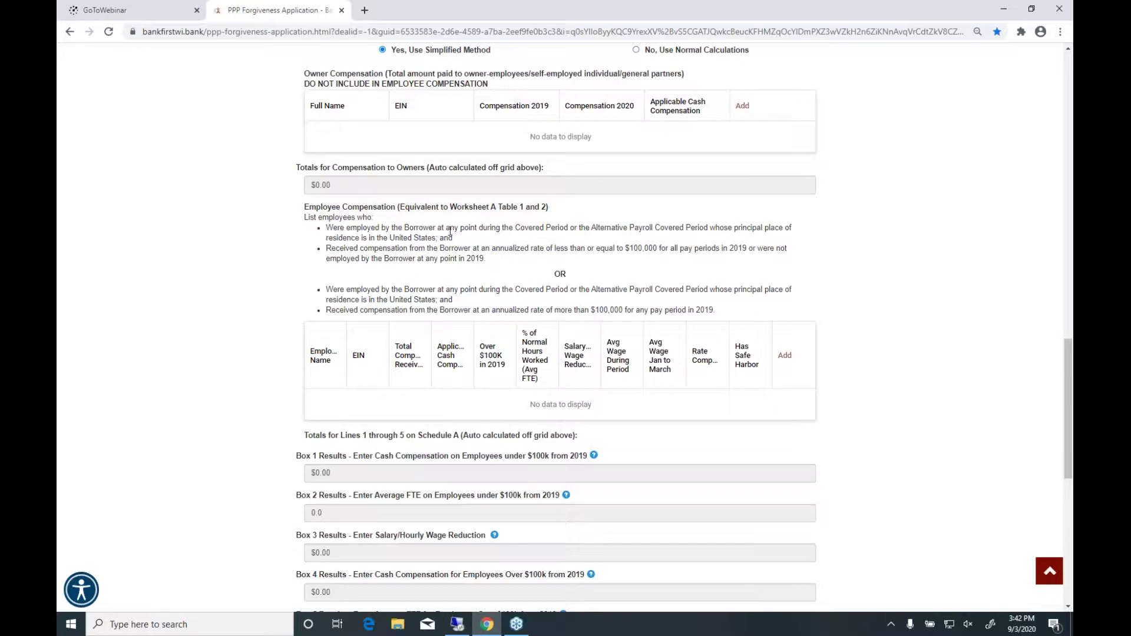
scroll(449, 237, "down", 1)
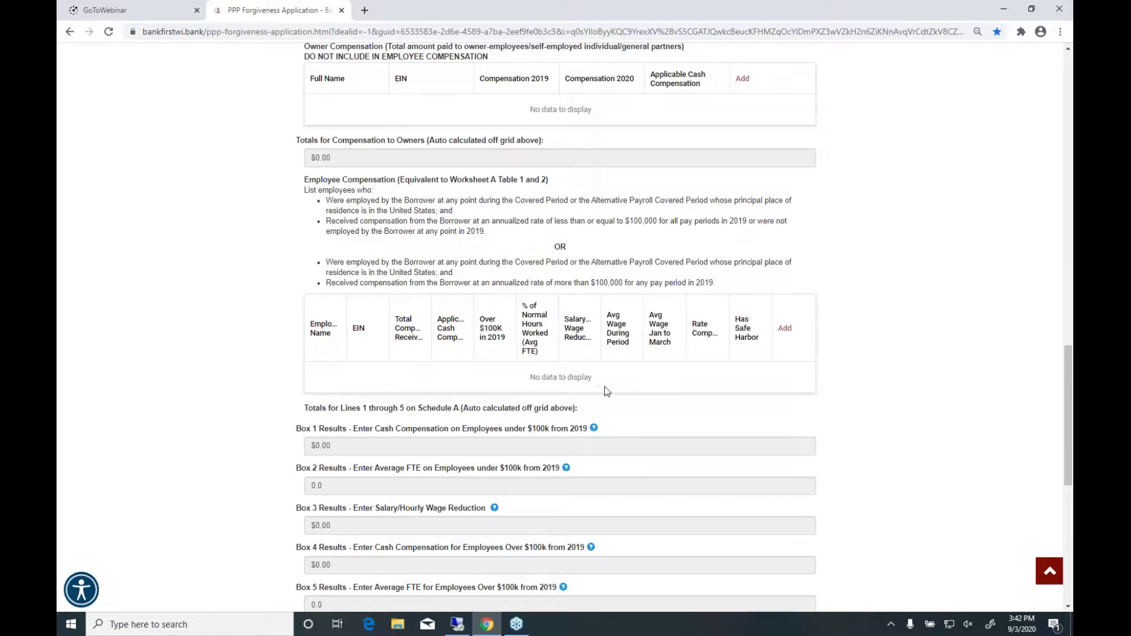
left_click(785, 329)
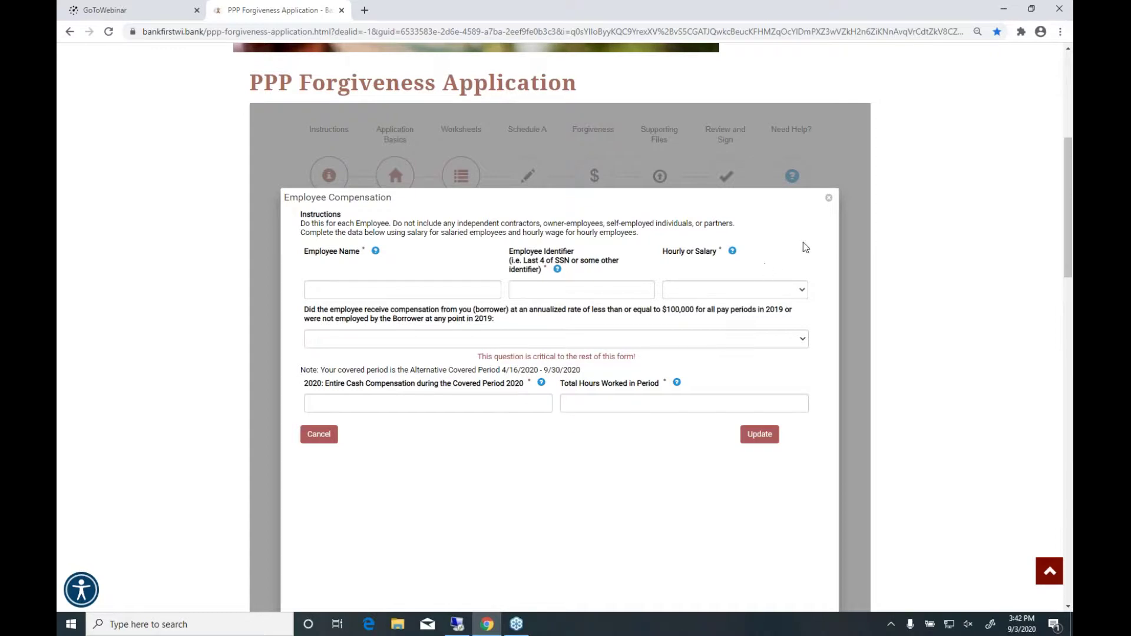
left_click(828, 201)
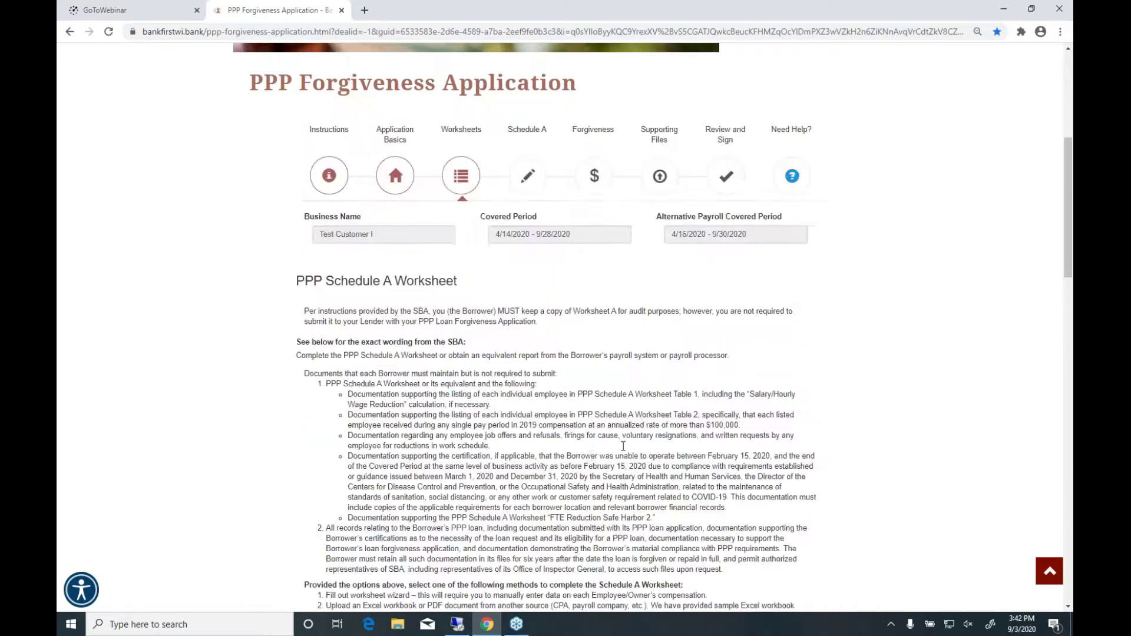
Step: Examine the Schedule A totals in Boxes 1 through 5 and both FTE Reduction Exceptions sections
scroll(543, 383, "down", 15)
scroll(543, 383, "down", 3)
scroll(428, 525, "down", 1)
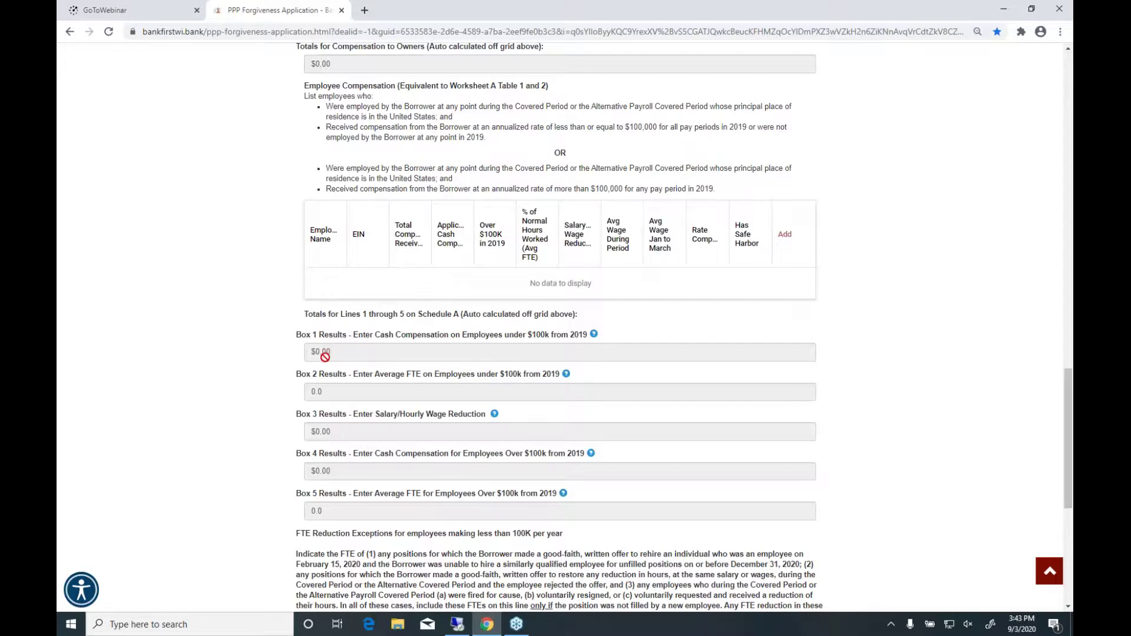
scroll(330, 536, "down", 3)
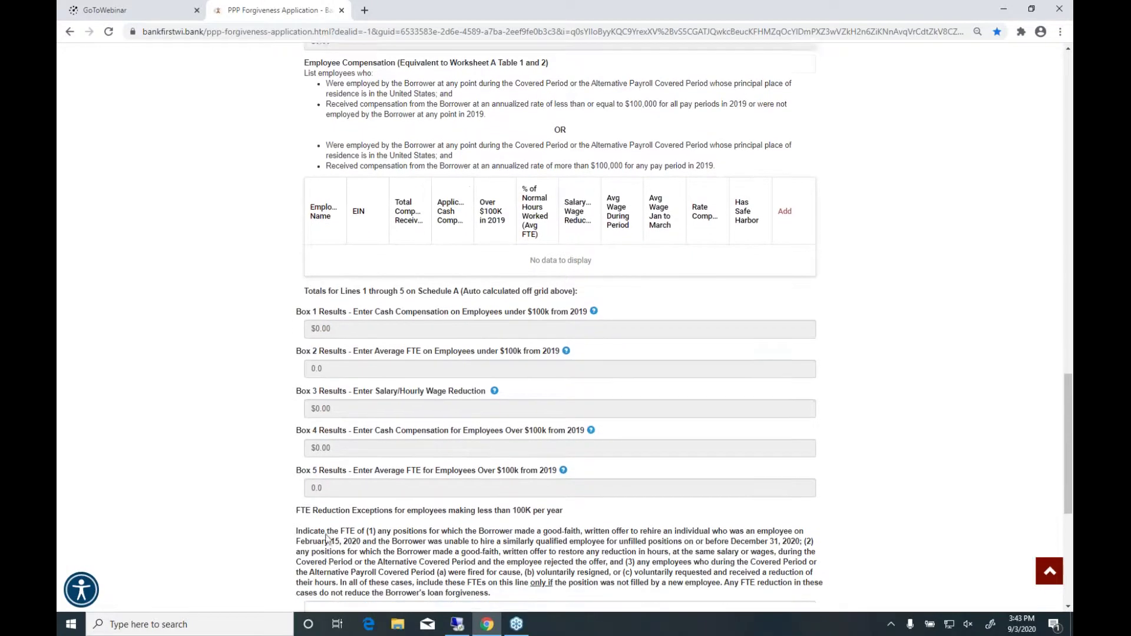
scroll(365, 508, "down", 2)
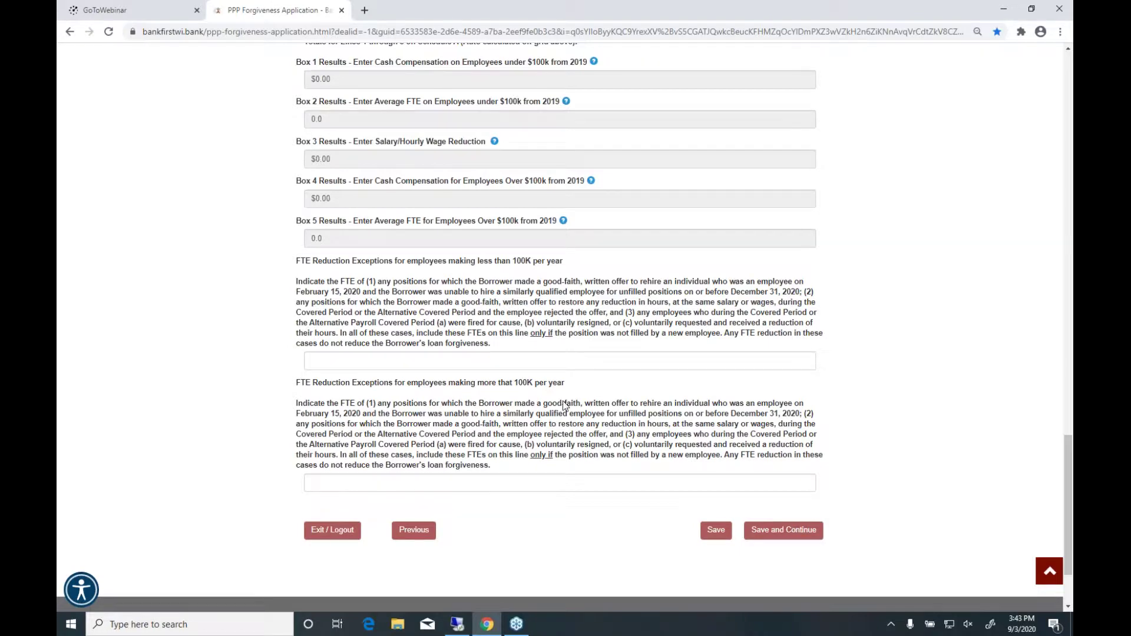
scroll(560, 427, "down", 1)
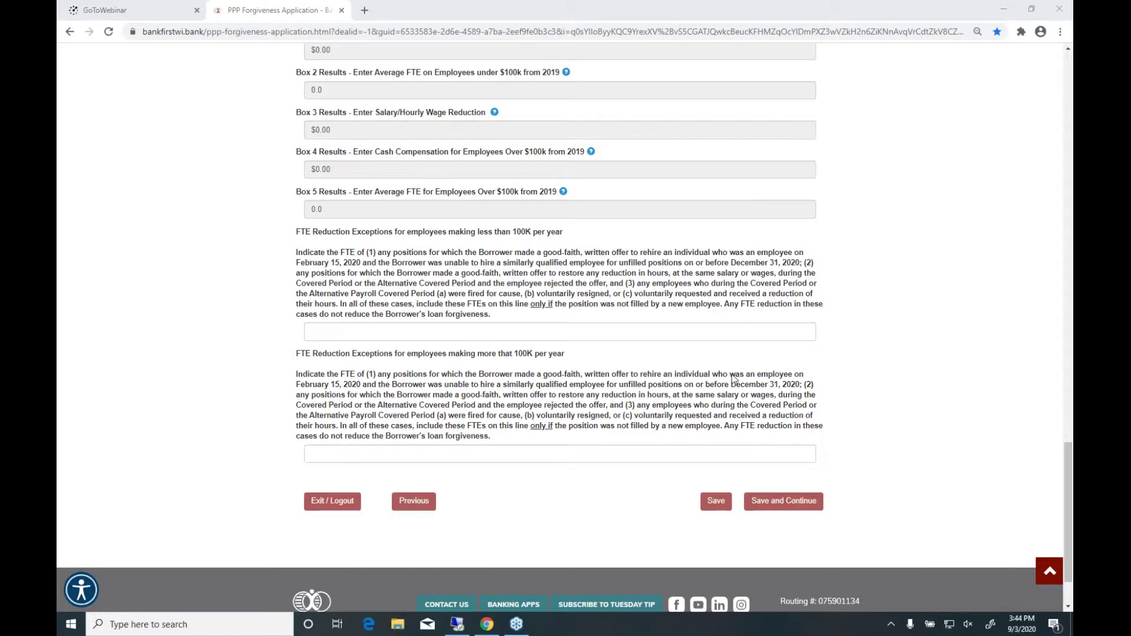
Step: Review the worksheet wizard again, comparing the Simplified FTE option, owner and employee compensation tables, totals and FTE exceptions
scroll(756, 375, "up", 12)
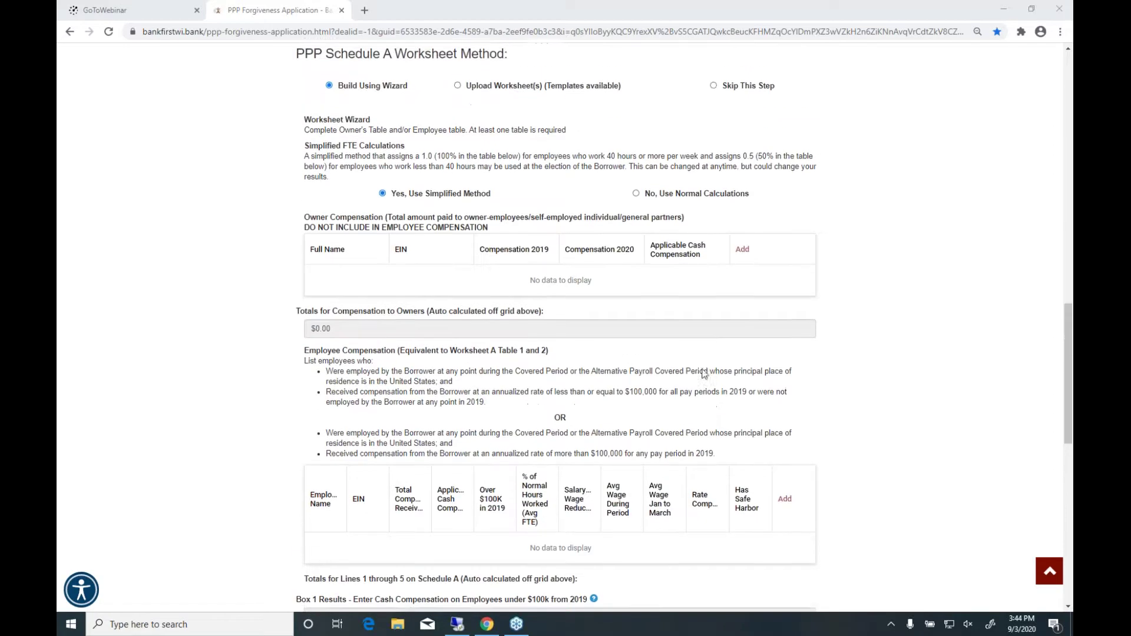
scroll(704, 374, "up", 1)
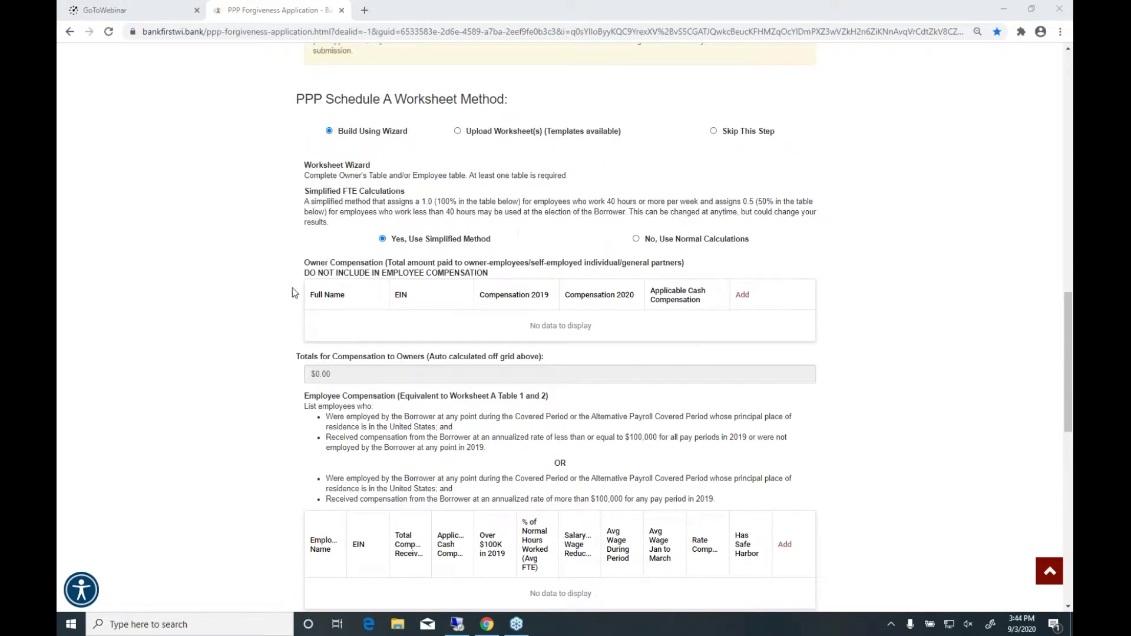
scroll(579, 373, "down", 6)
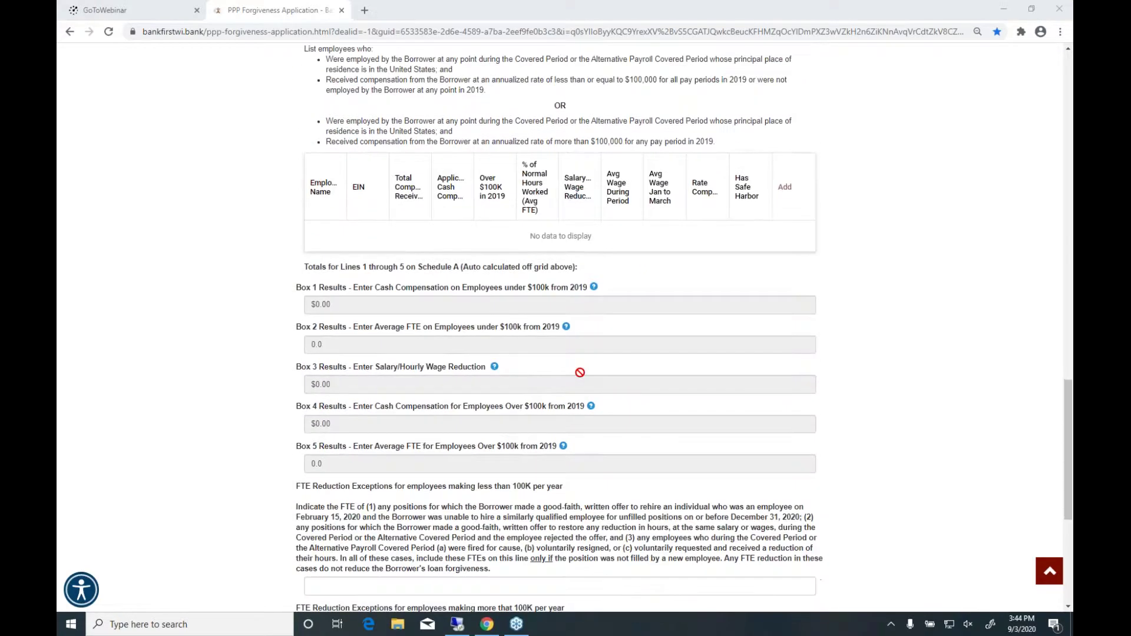
scroll(580, 372, "down", 4)
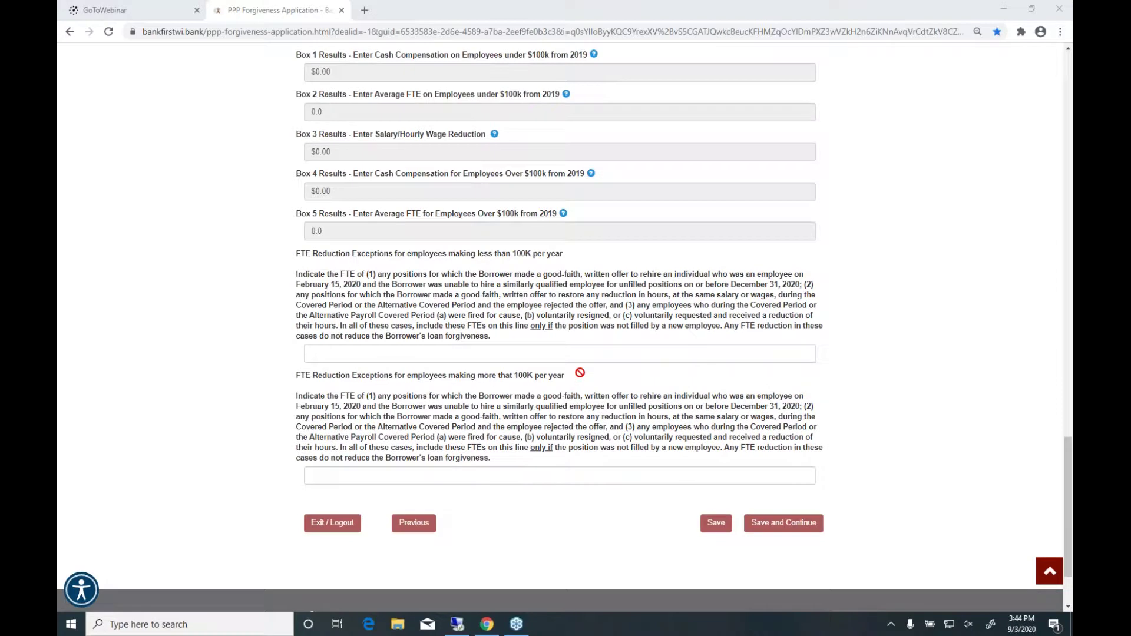
scroll(580, 372, "up", 8)
scroll(580, 372, "up", 1)
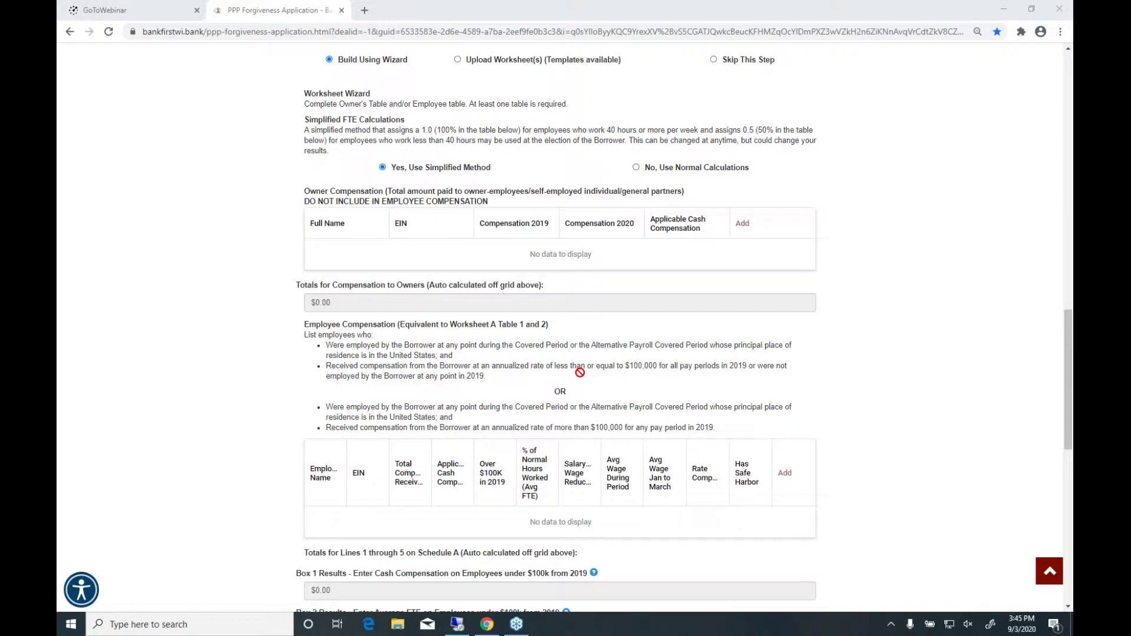
scroll(580, 372, "down", 2)
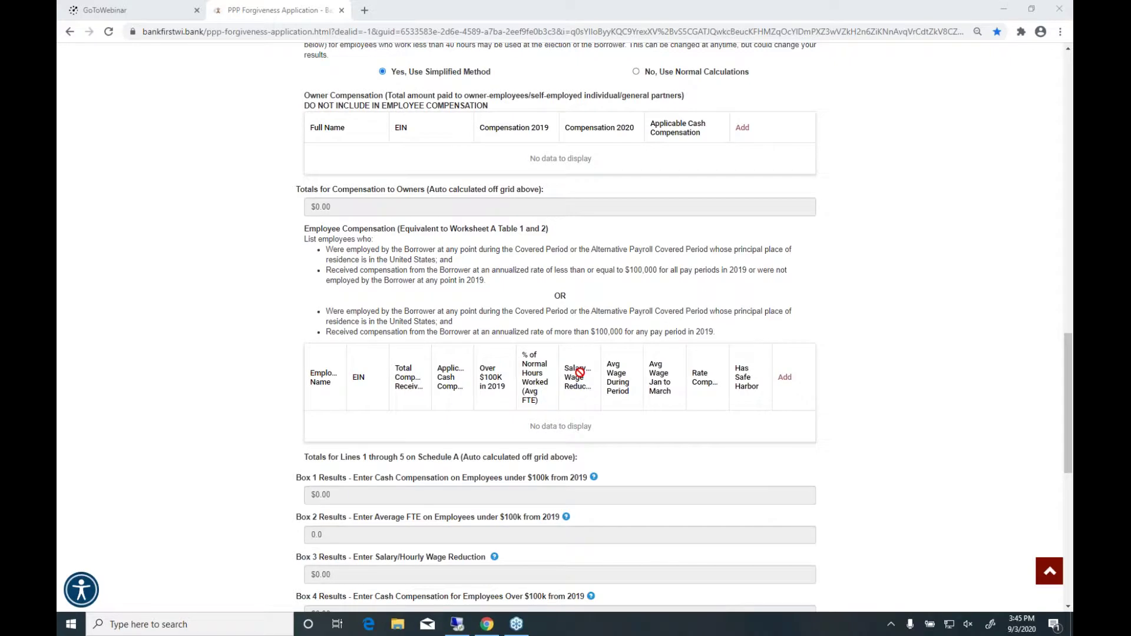
scroll(580, 372, "down", 6)
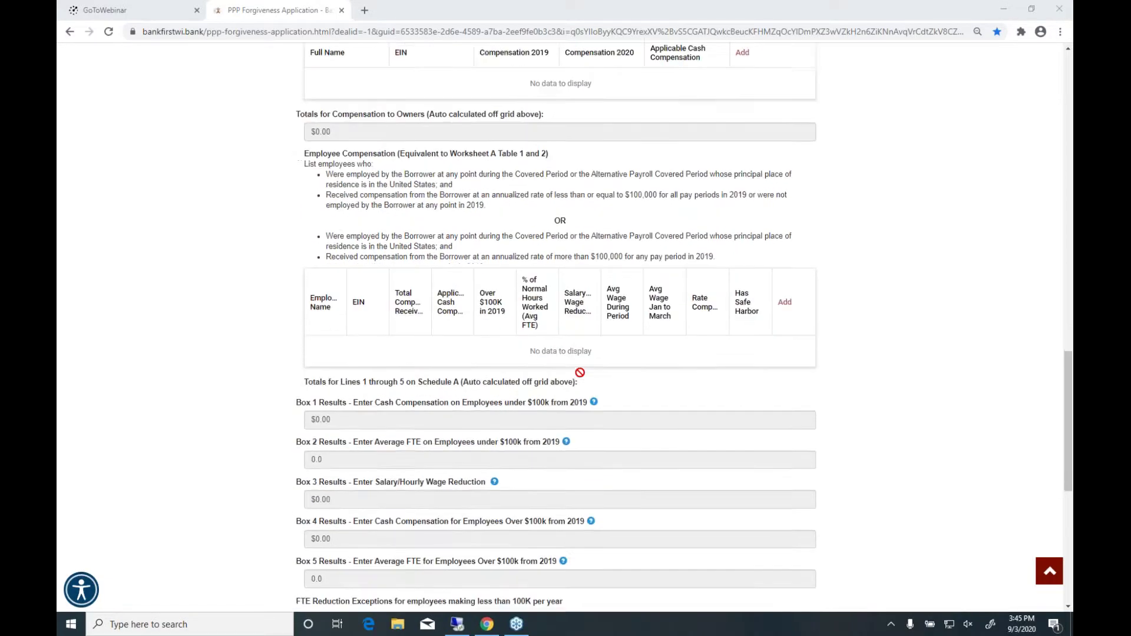
Step: Open a new Employee Compensation entry in the worksheet wizard, examine its required fields, and close it without entering anything
scroll(580, 373, "down", 4)
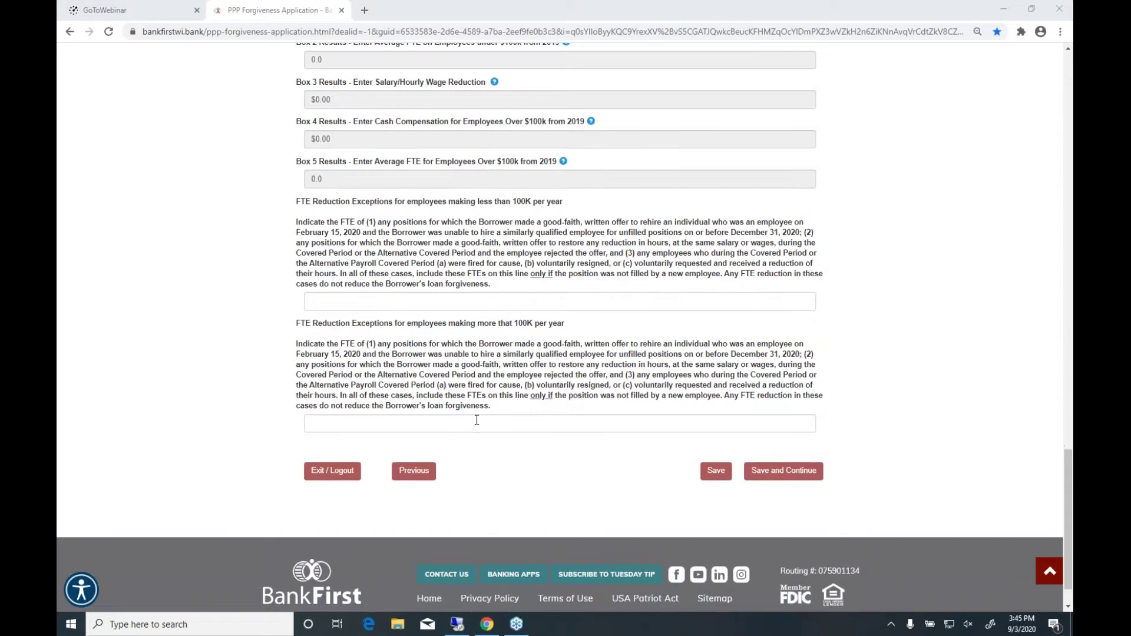
scroll(460, 418, "up", 4)
scroll(463, 378, "up", 5)
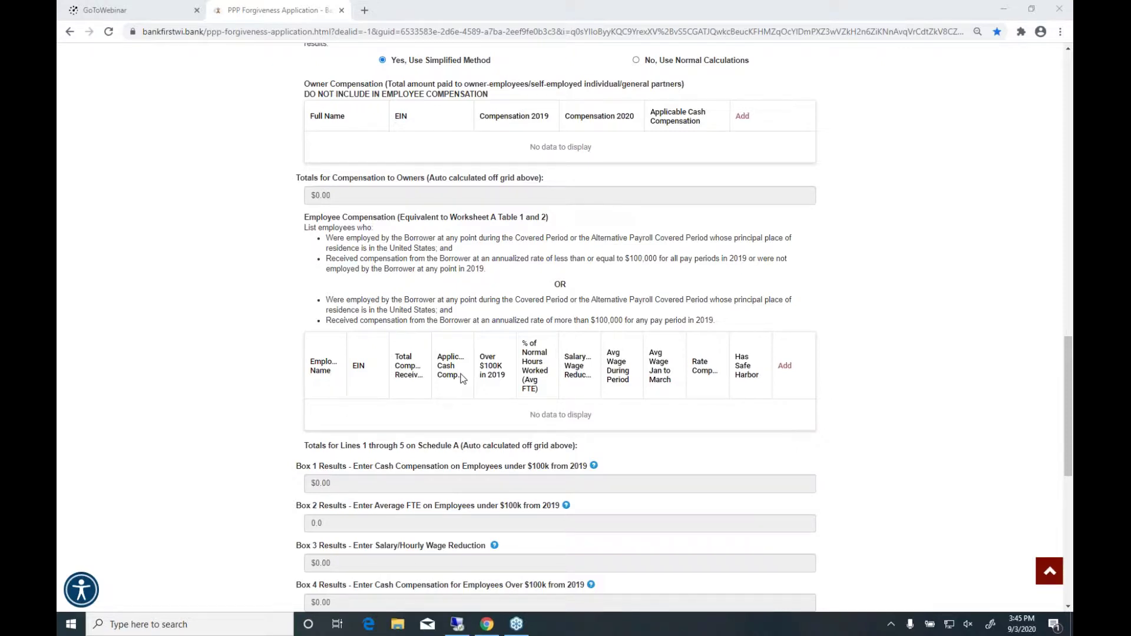
left_click(784, 365)
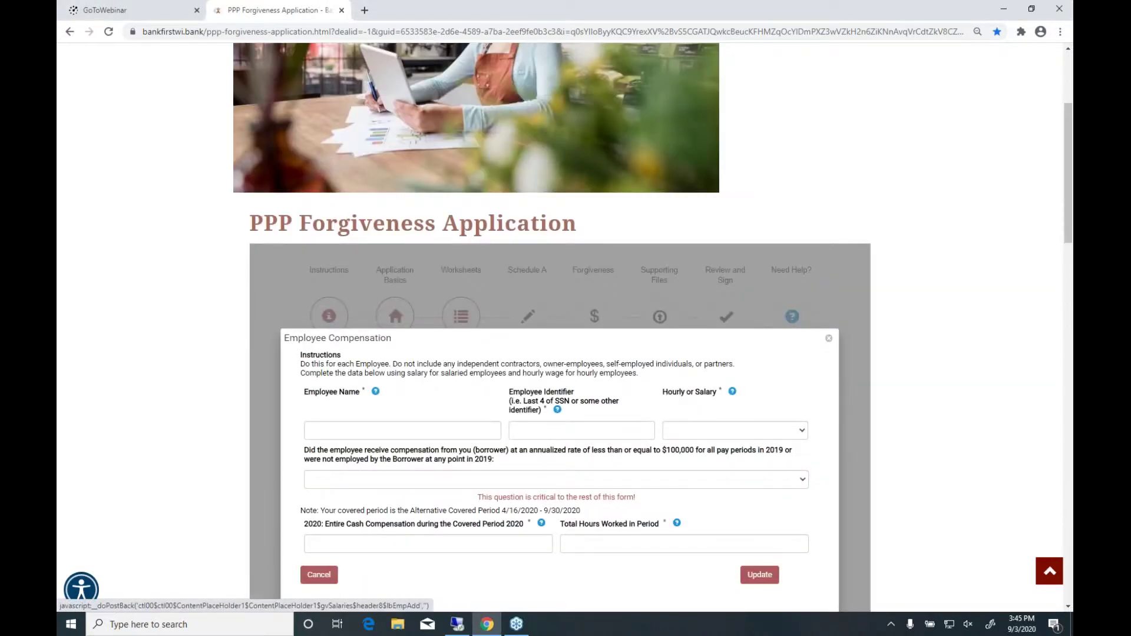
scroll(688, 426, "down", 3)
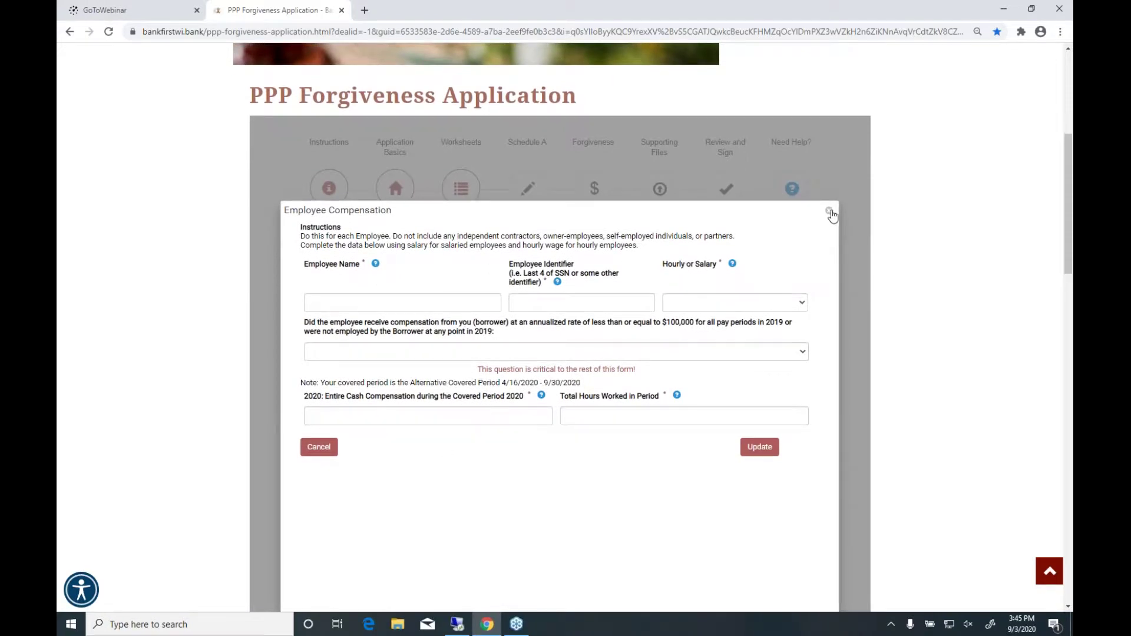
left_click(830, 211)
Step: Open a new Owner Compensation entry, read its cap instructions for 24-week and 8-week covered periods, and close it without entering anything
scroll(711, 422, "down", 10)
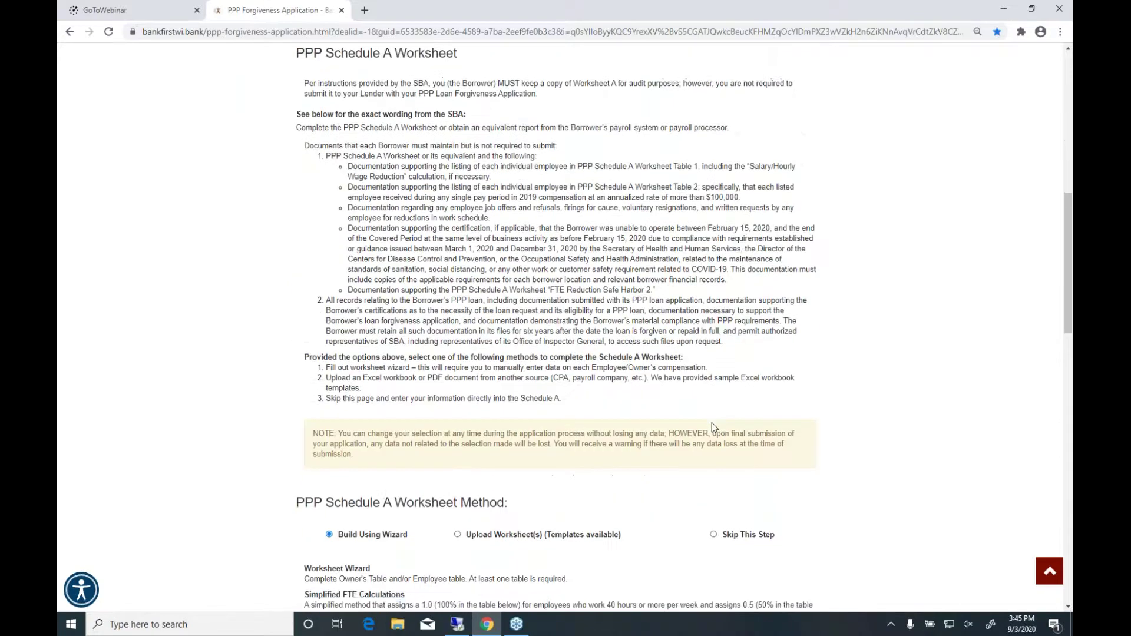
scroll(712, 422, "down", 18)
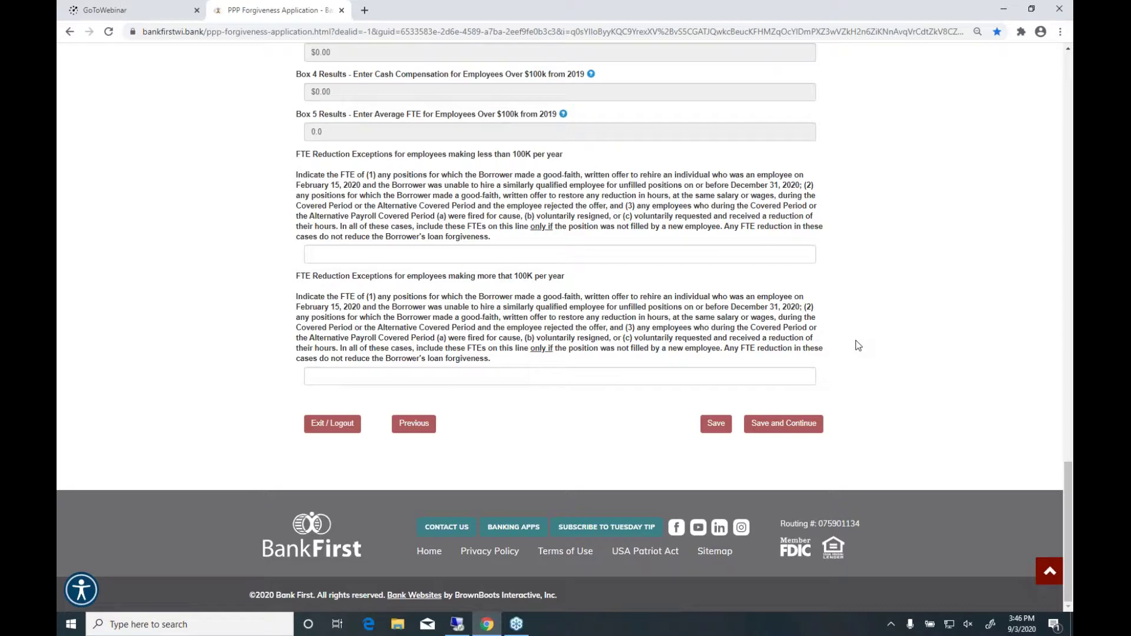
scroll(560, 279, "up", 6)
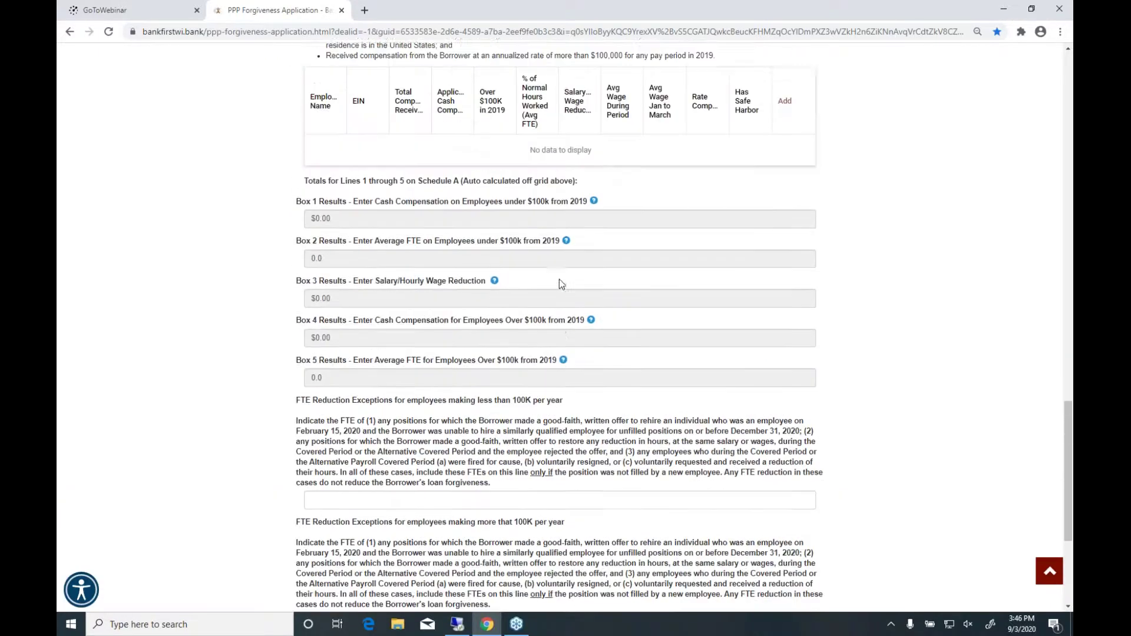
scroll(560, 278, "up", 4)
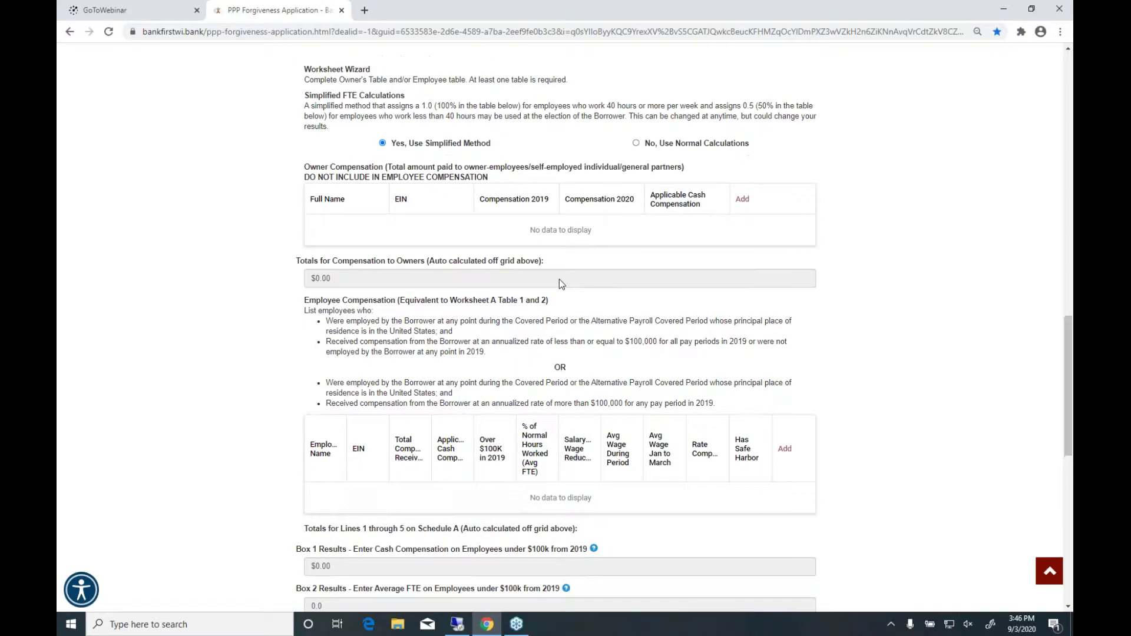
left_click(744, 200)
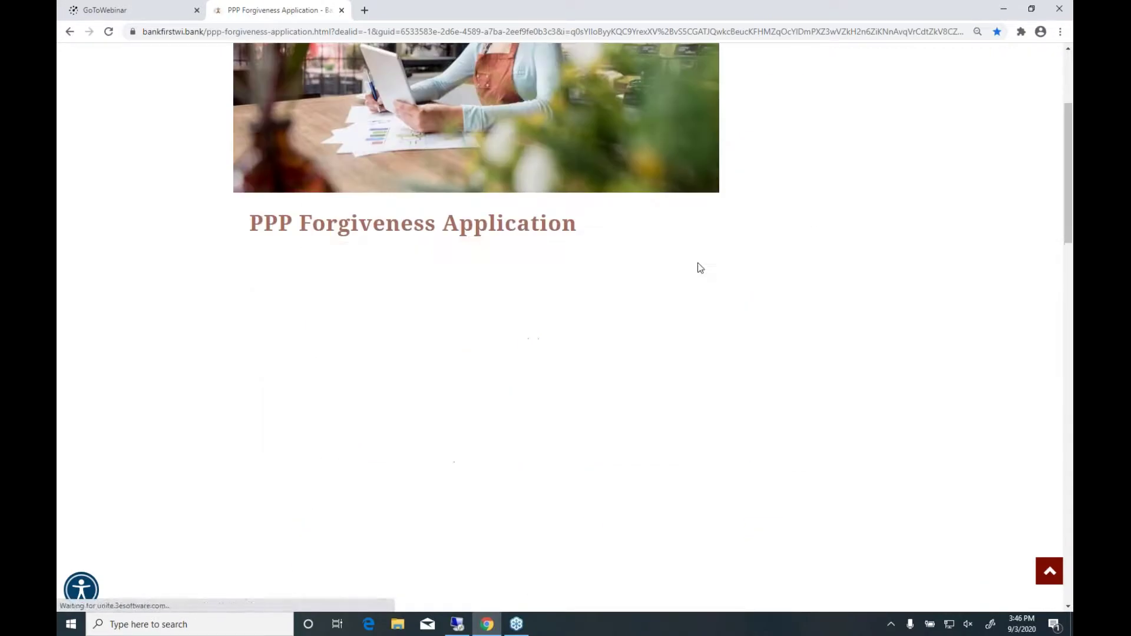
scroll(658, 344, "down", 3)
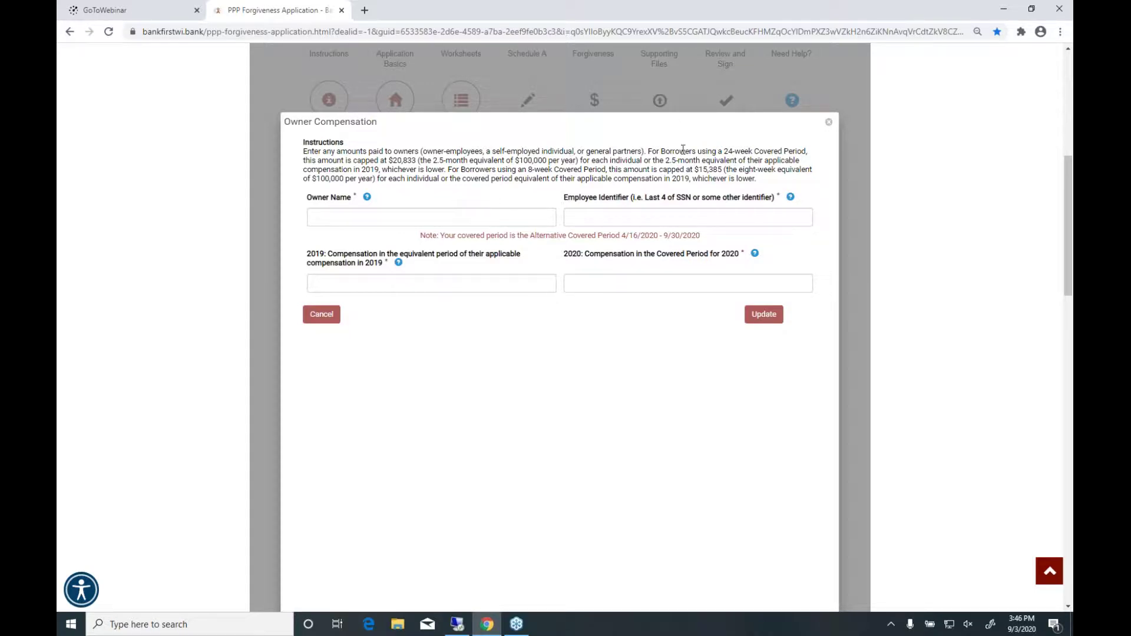
left_click(829, 125)
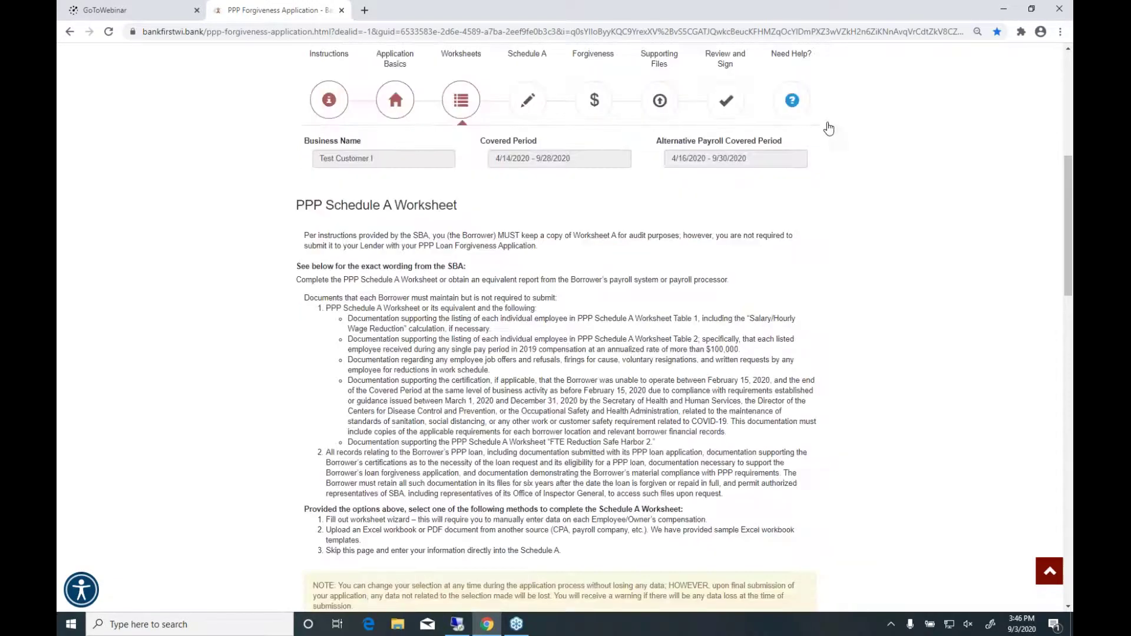
Step: Save the Schedule A Worksheet with its compensation tables and FTE exceptions left empty, and continue to Schedule A
scroll(626, 439, "down", 4)
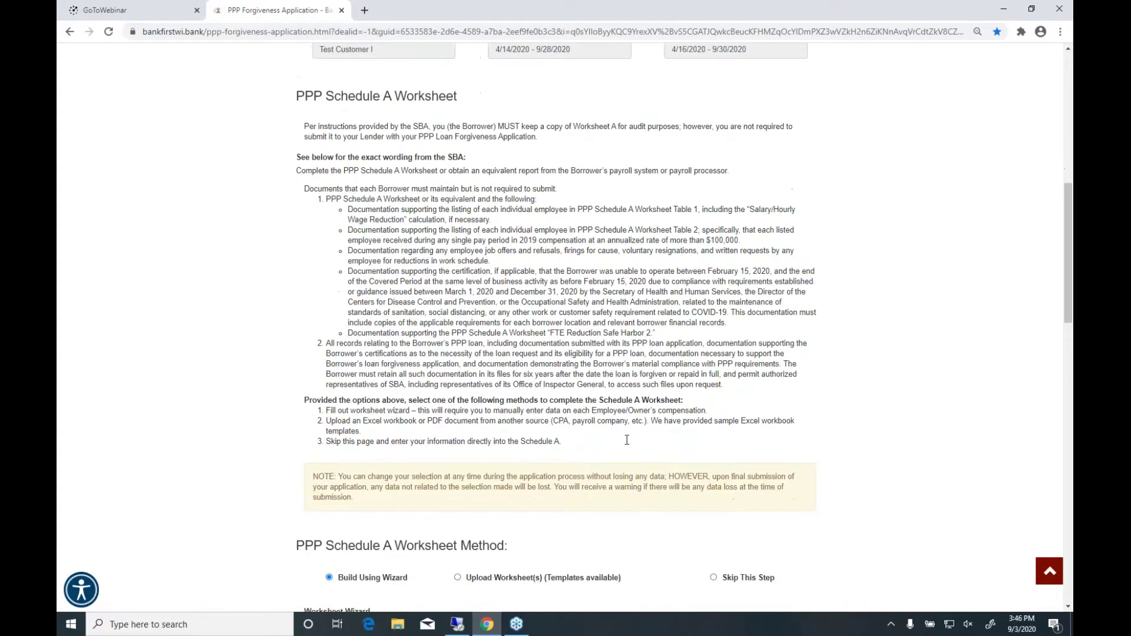
scroll(627, 440, "down", 7)
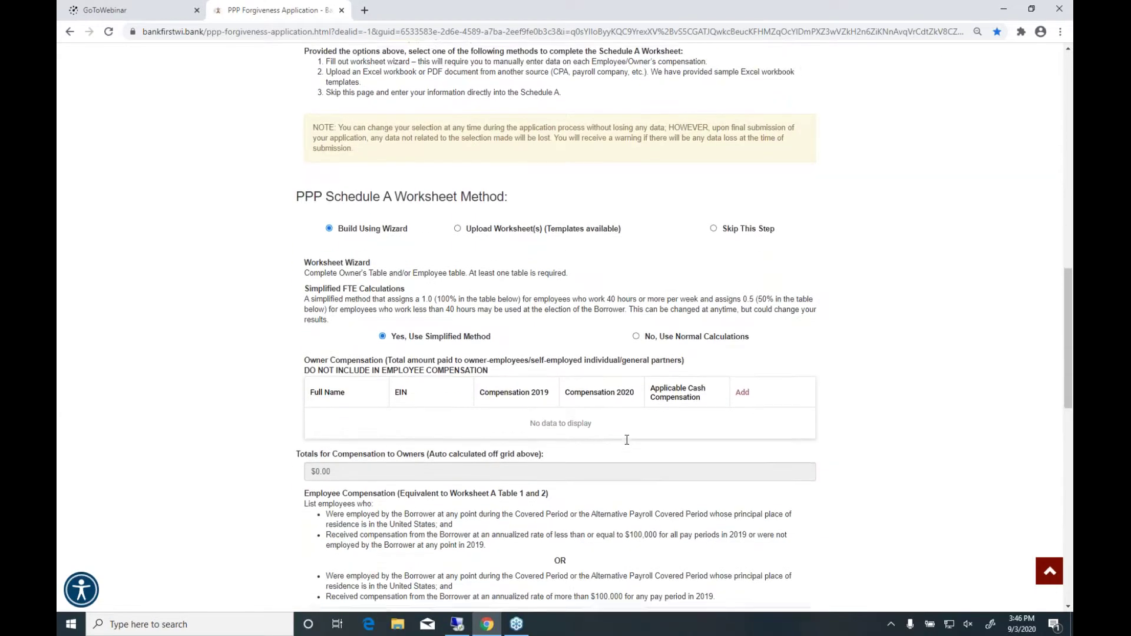
scroll(626, 439, "down", 6)
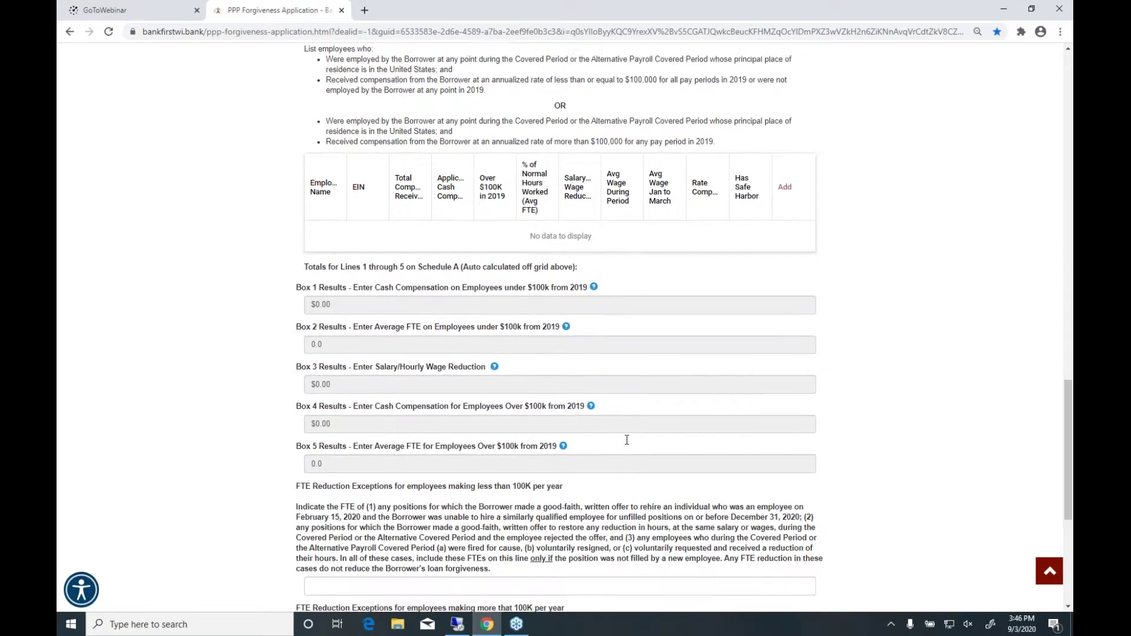
scroll(626, 439, "down", 3)
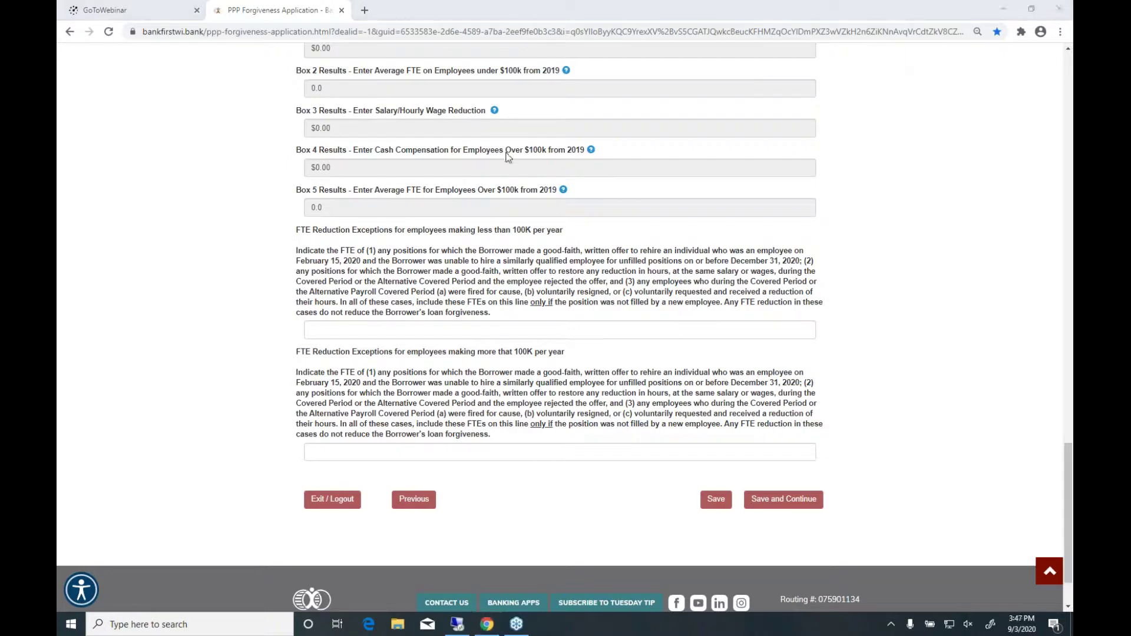
left_click(792, 501)
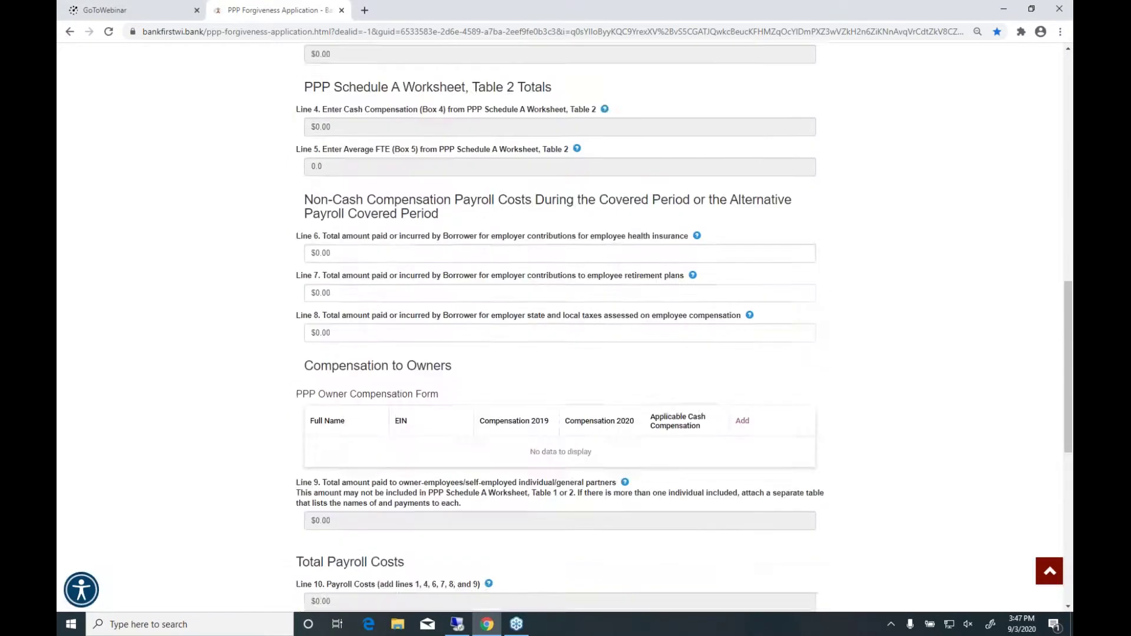
Step: Review the Schedule A introduction and the prefilled Table 1 and Table 2 totals in Lines 1 through 5
scroll(510, 415, "down", 2)
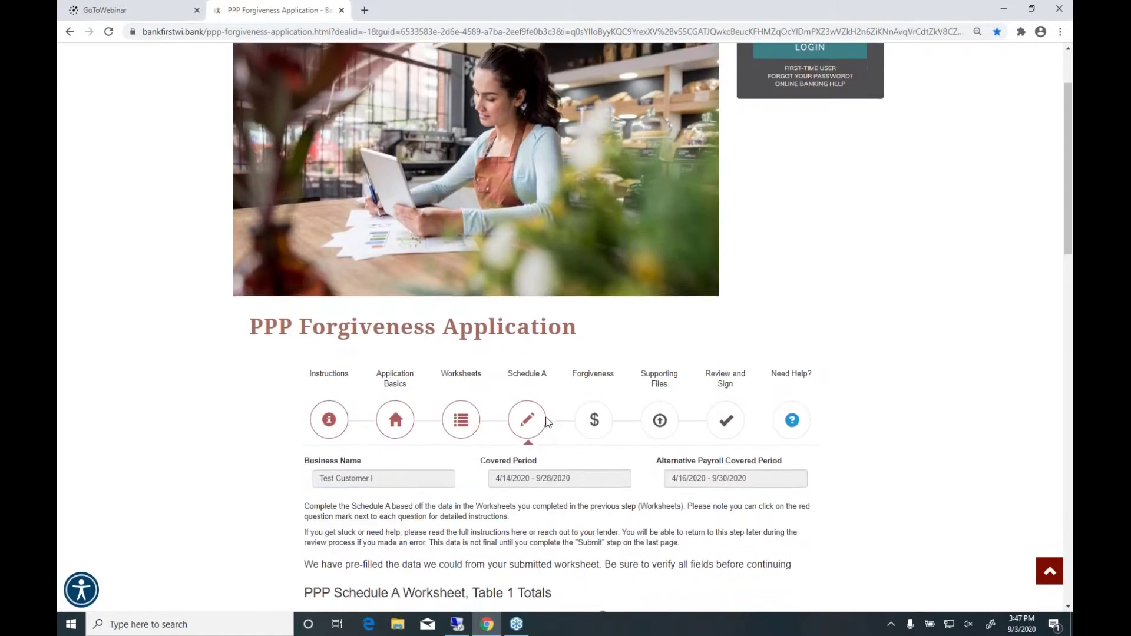
scroll(511, 414, "down", 4)
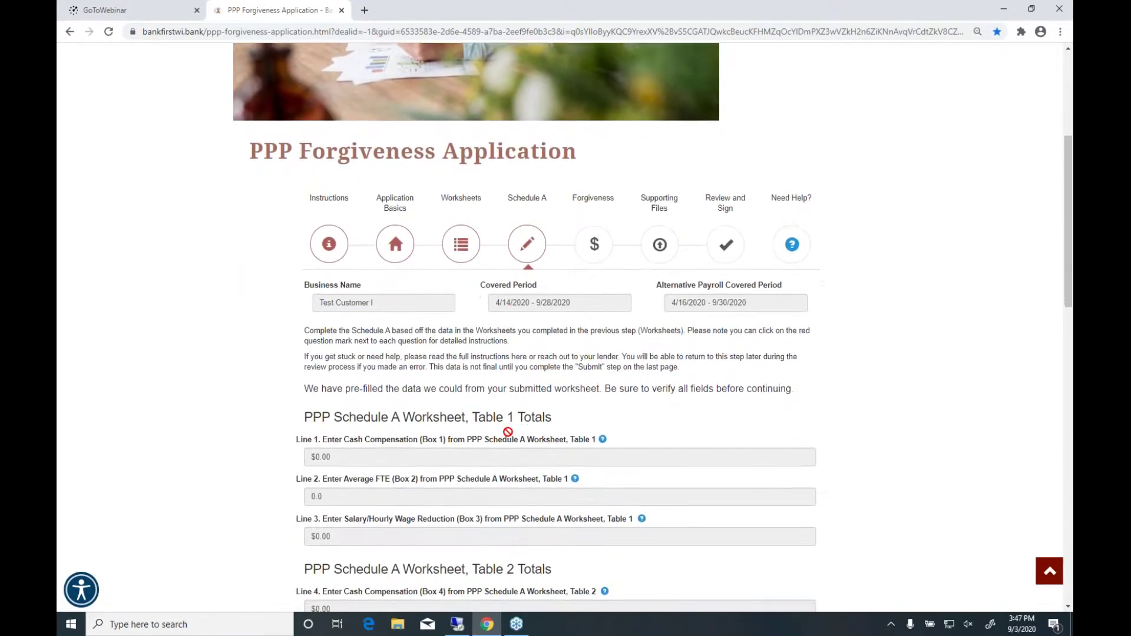
scroll(465, 453, "down", 3)
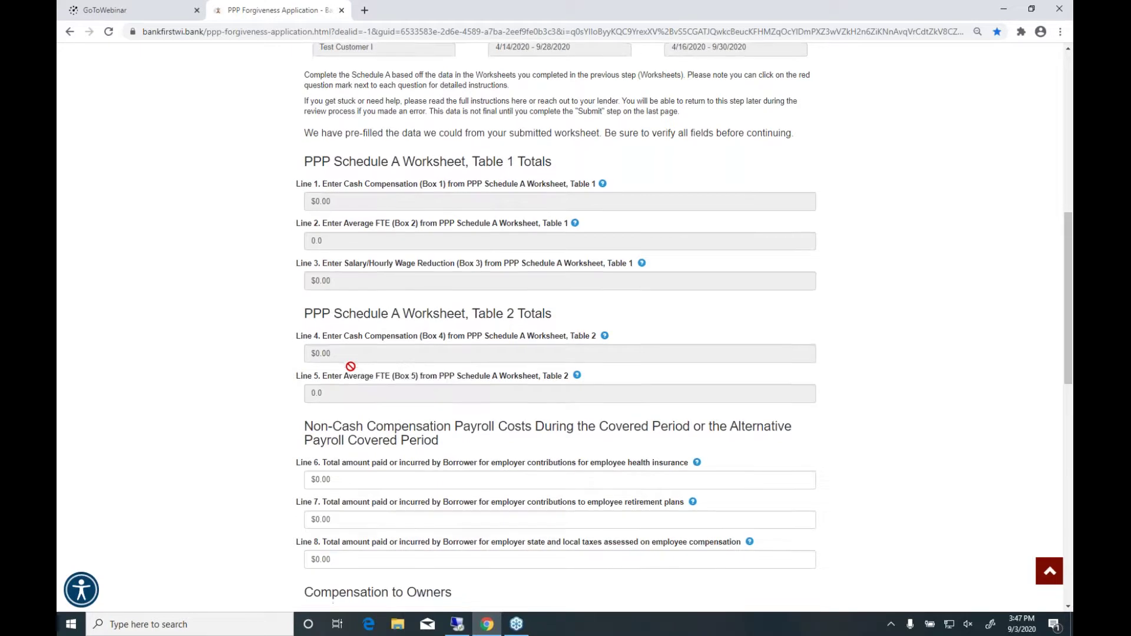
scroll(350, 365, "down", 1)
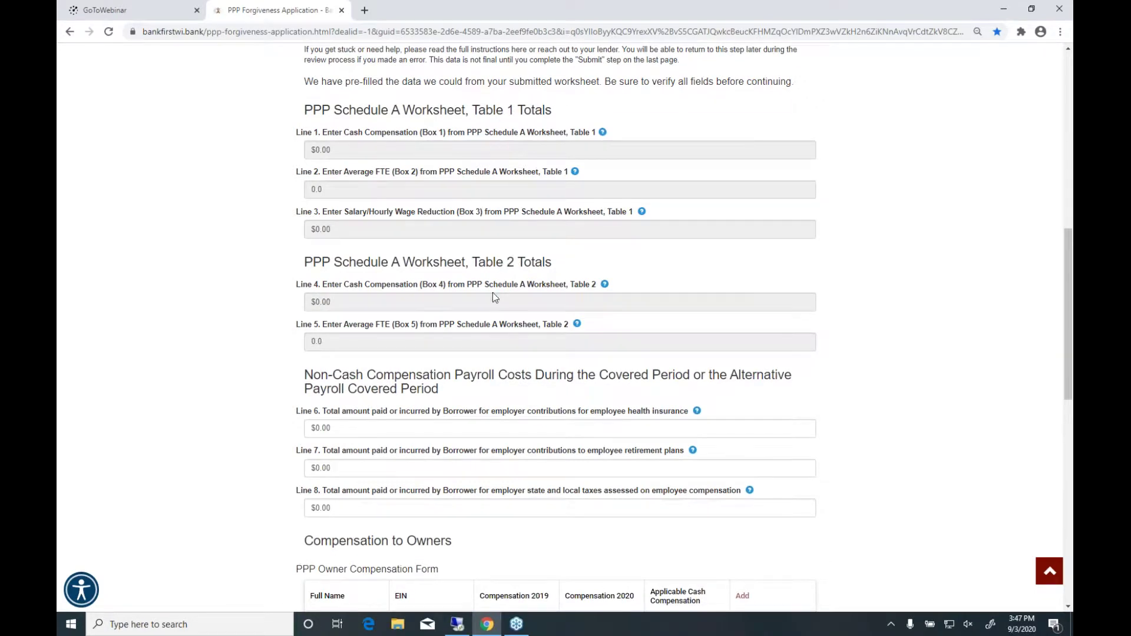
scroll(493, 302, "down", 1)
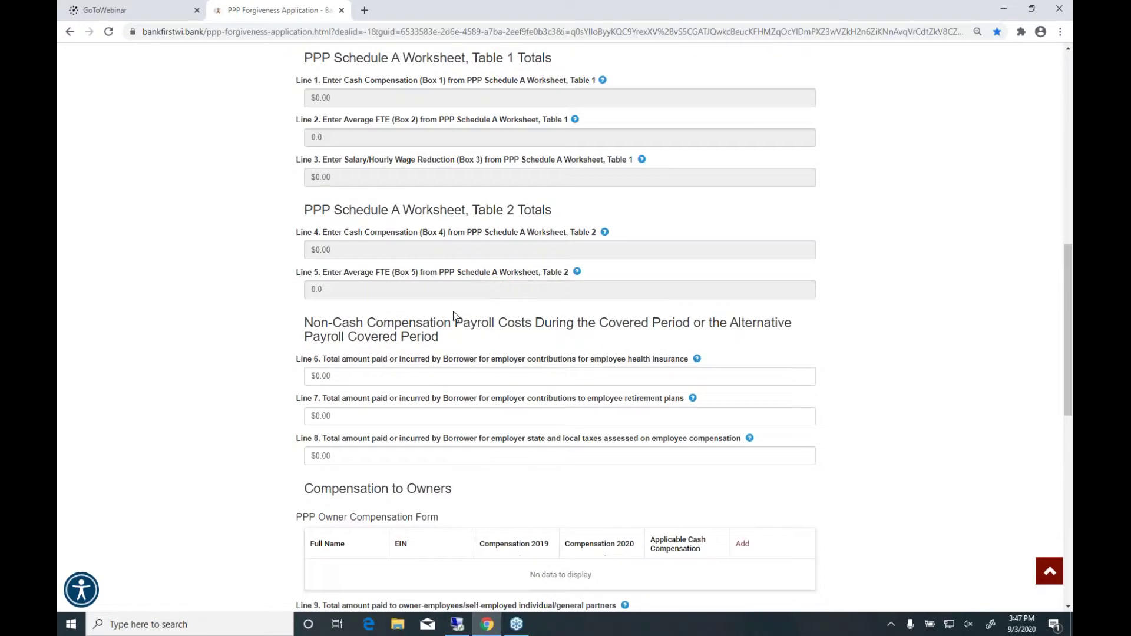
Step: Read the help notes for non-cash payroll costs in Lines 6 through 8: health insurance, retirement plans, and state and local taxes
scroll(523, 320, "down", 1)
scroll(377, 295, "down", 1)
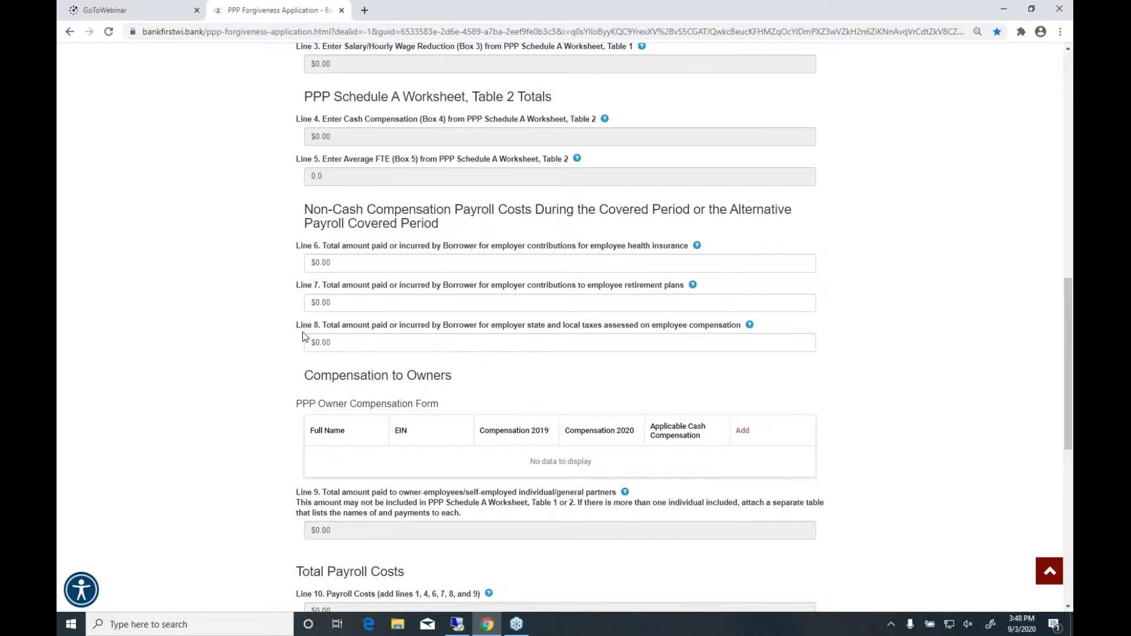
mouse_move(749, 327)
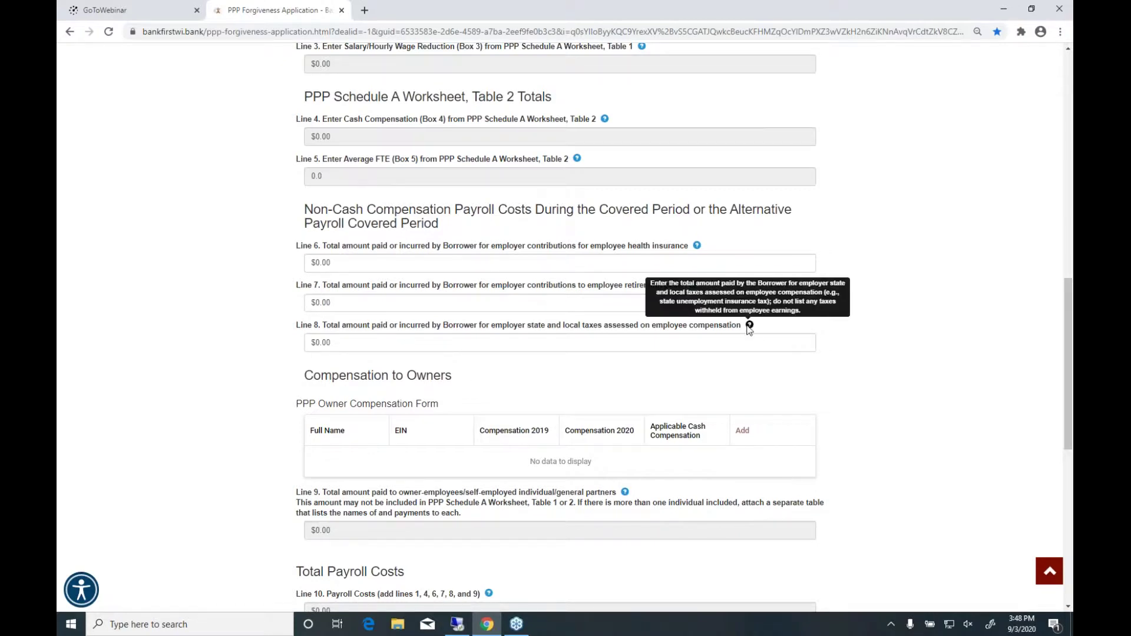
mouse_move(697, 246)
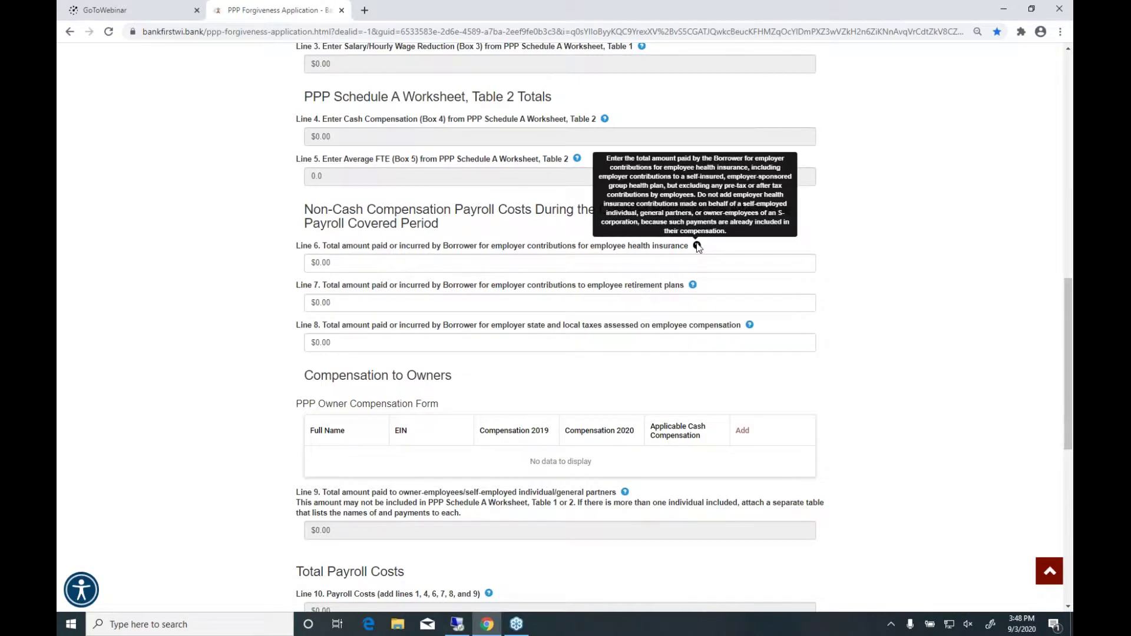
mouse_move(693, 286)
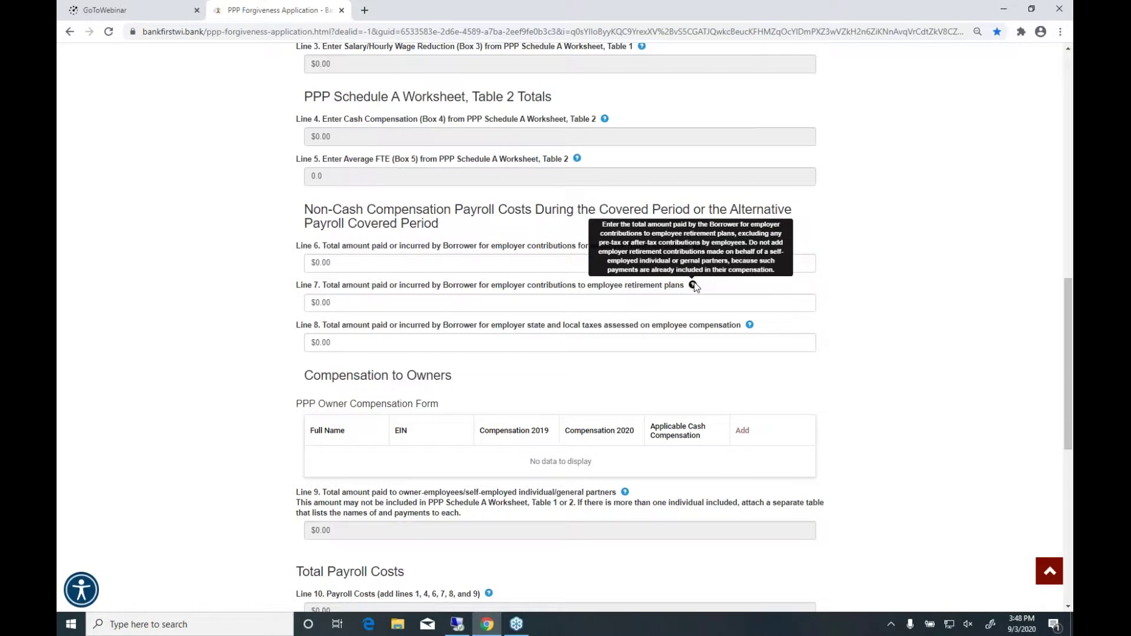
scroll(537, 335, "down", 2)
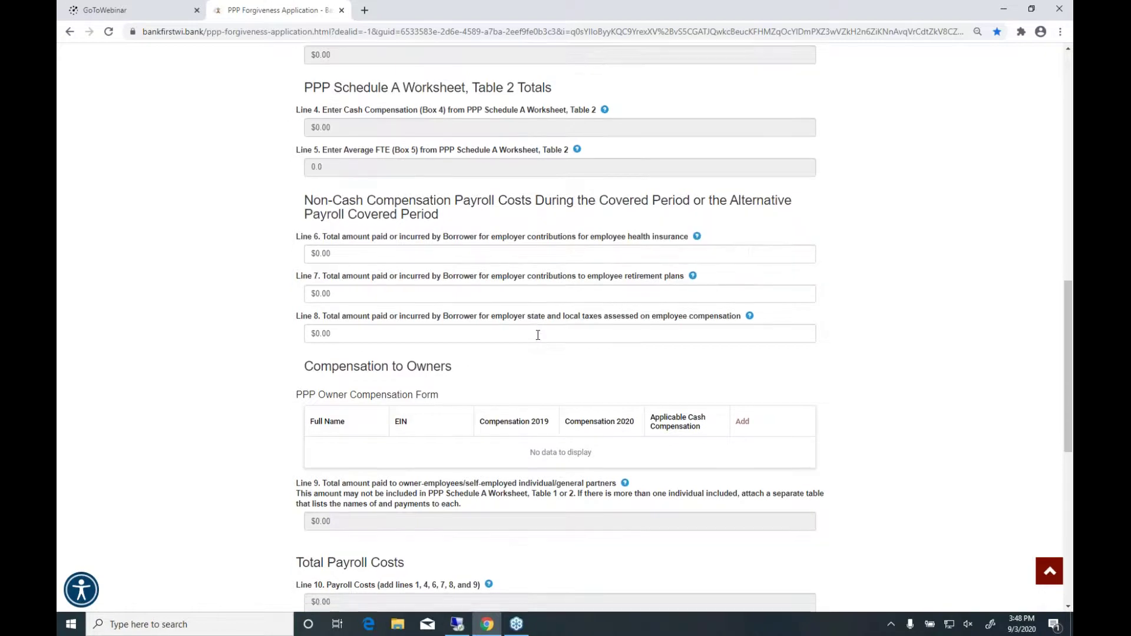
Step: Open a new owner entry from Schedule A's Compensation to Owners table, examine its instructions and 2019 and 2020 compensation fields, and close it empty
scroll(538, 334, "down", 2)
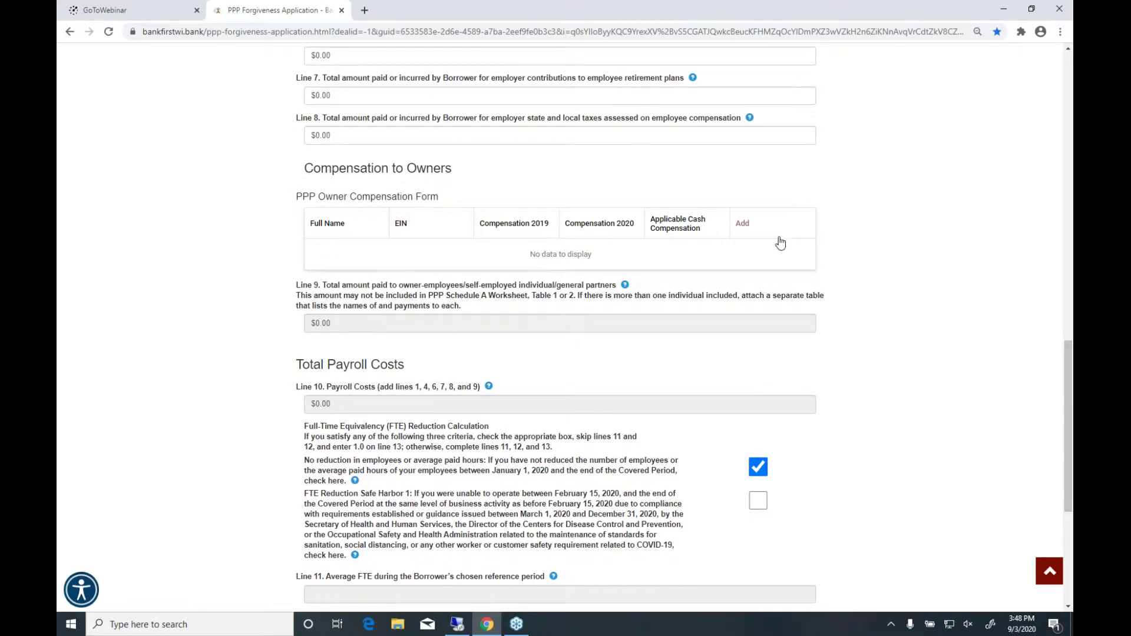
left_click(741, 223)
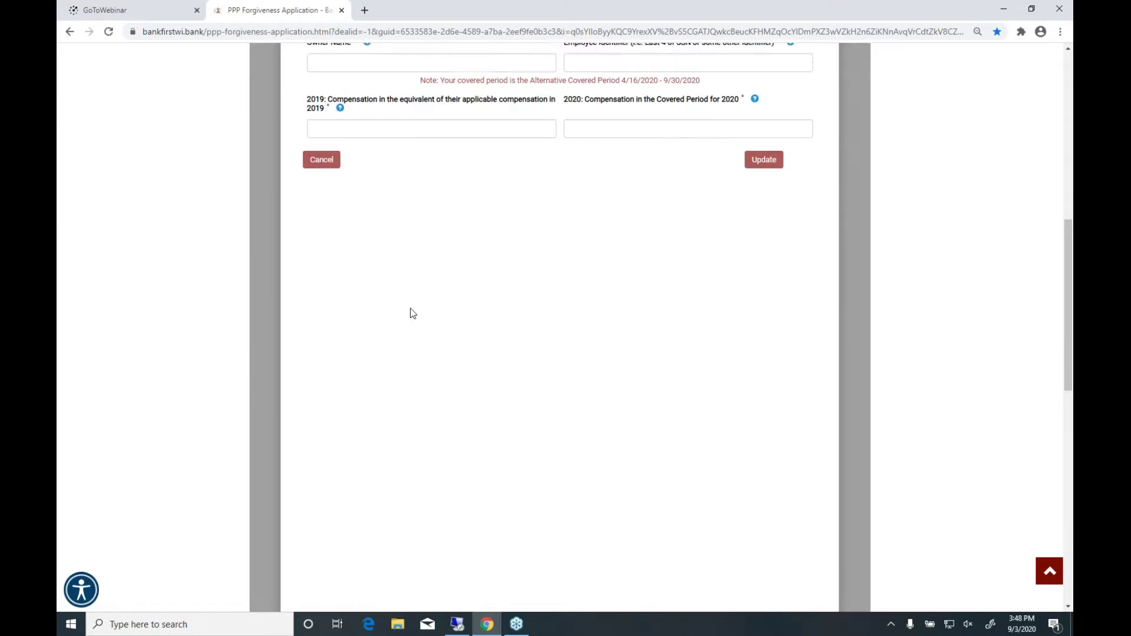
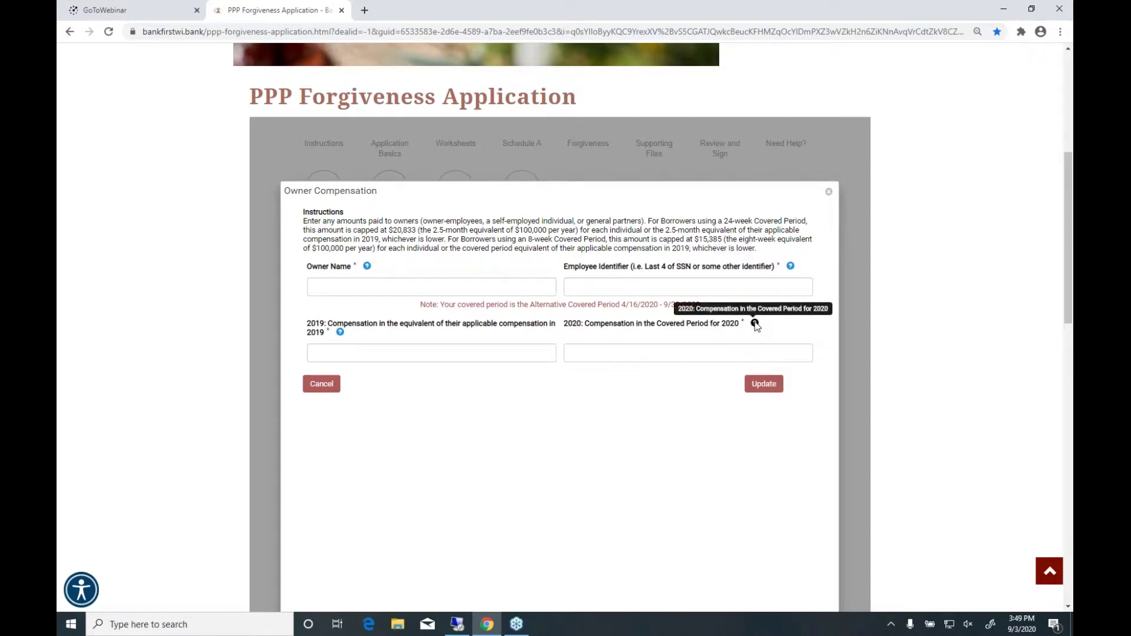
mouse_move(340, 333)
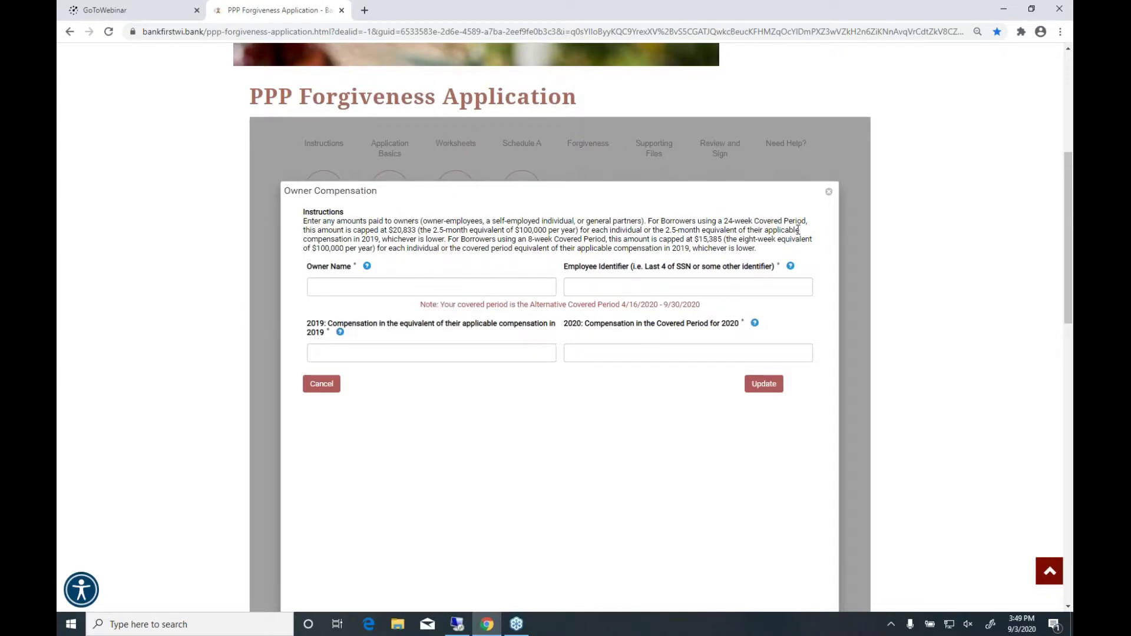
left_click(829, 192)
Step: Examine Schedule A's Total Payroll Costs, the FTE Reduction Calculation criteria, and Lines 11 through 13
scroll(430, 431, "down", 6)
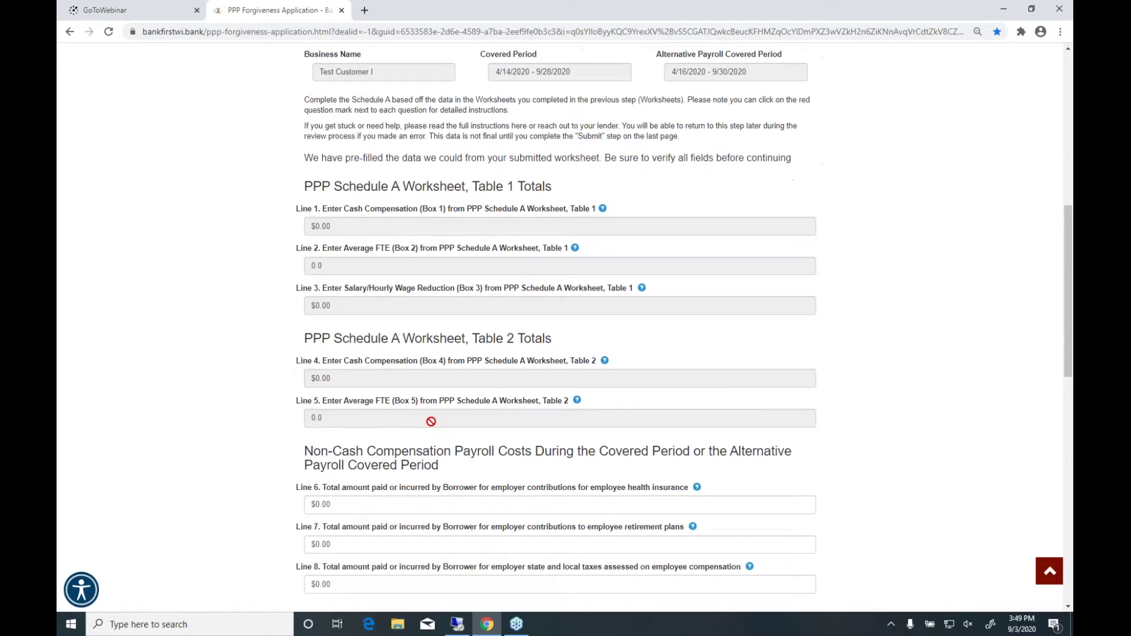
scroll(354, 184, "down", 7)
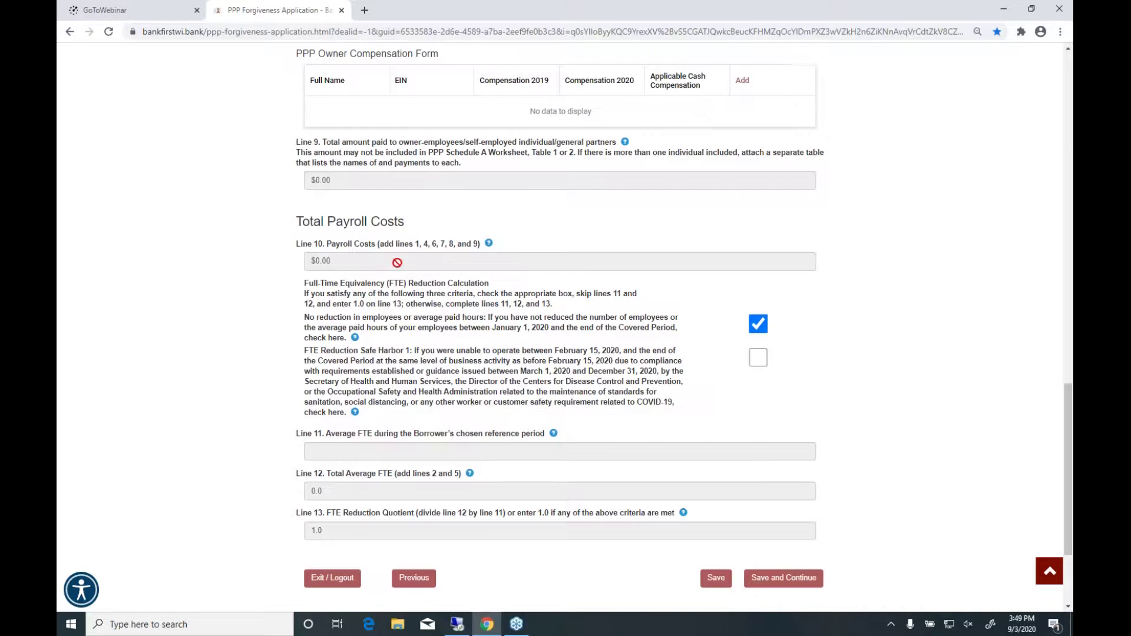
scroll(397, 264, "down", 1)
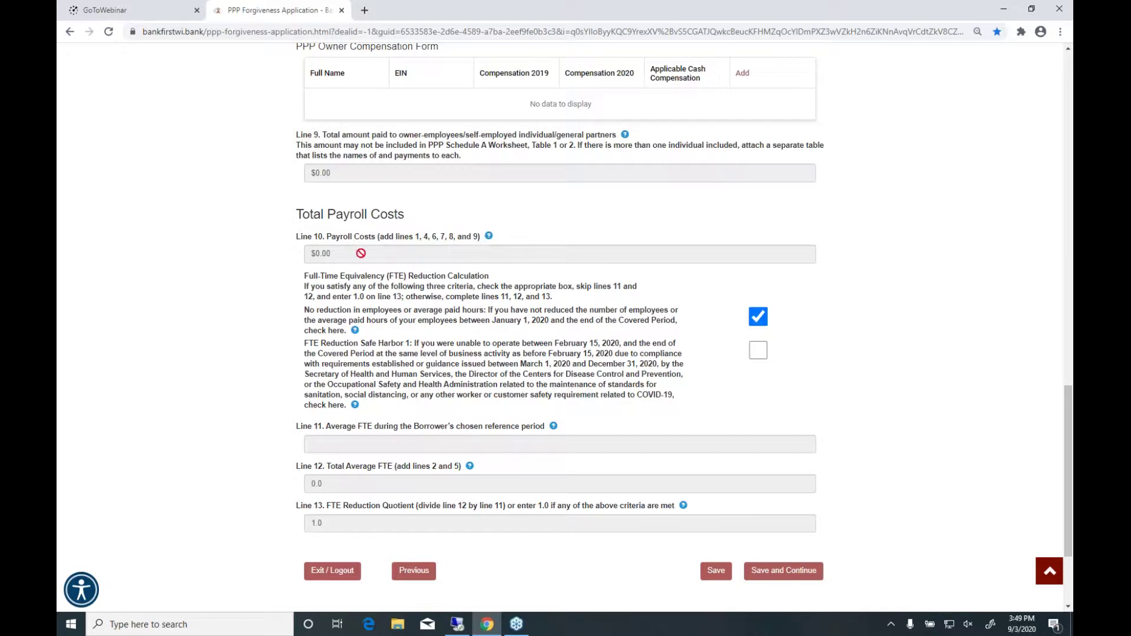
scroll(361, 253, "down", 1)
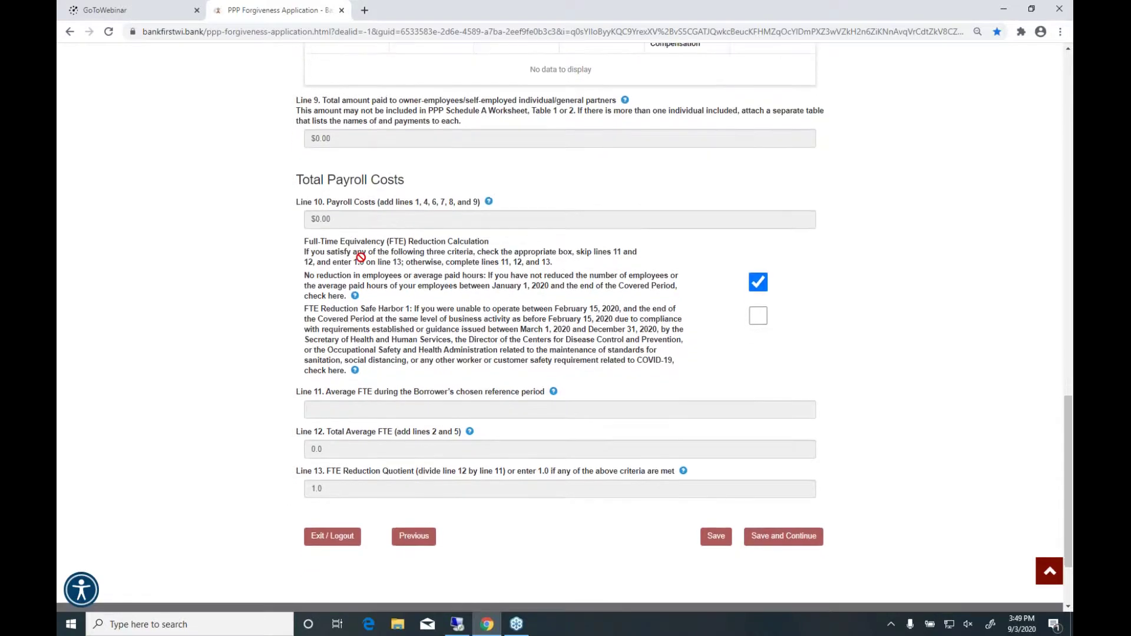
scroll(360, 257, "down", 1)
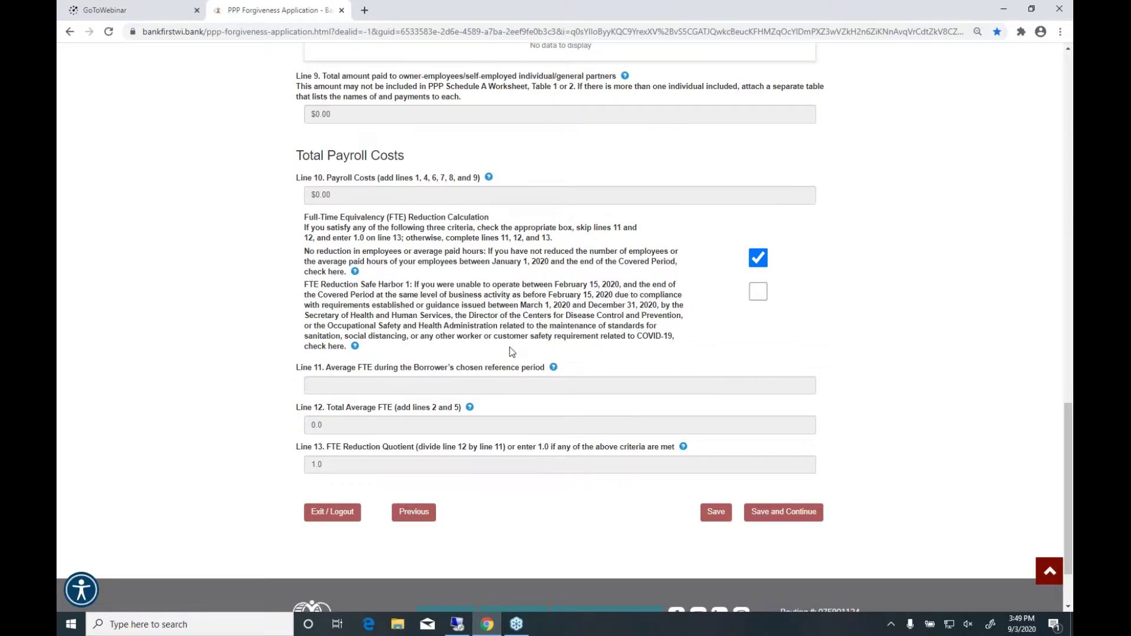
Step: Return from Schedule A to the worksheet methods and select Upload Worksheet(s) to examine its bank form and file upload area
scroll(510, 348, "down", 3)
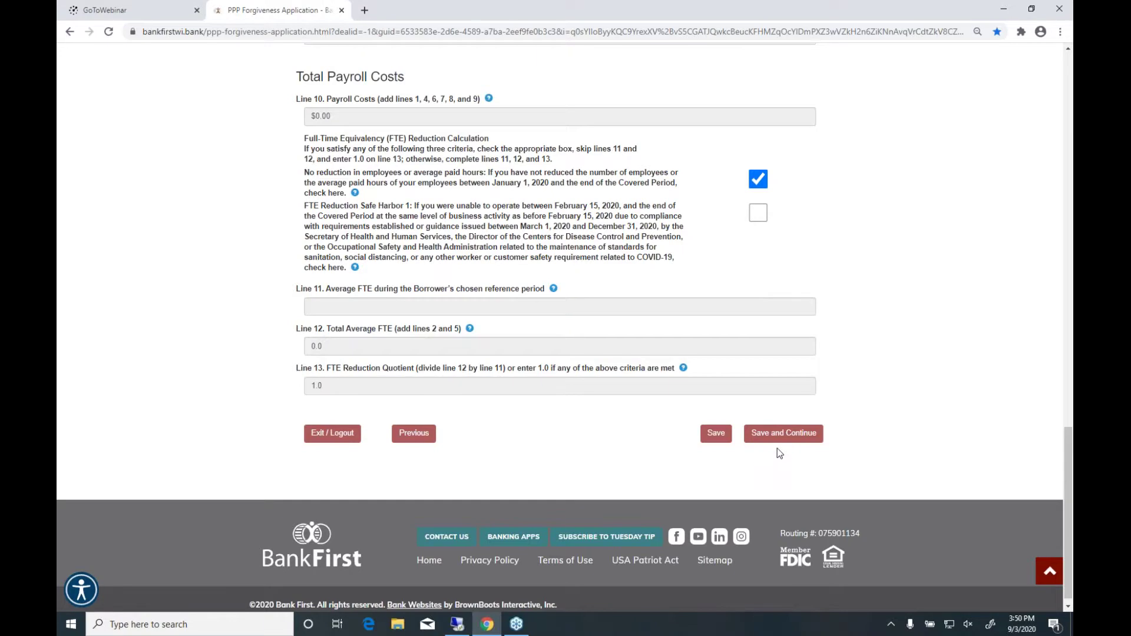
left_click(750, 433)
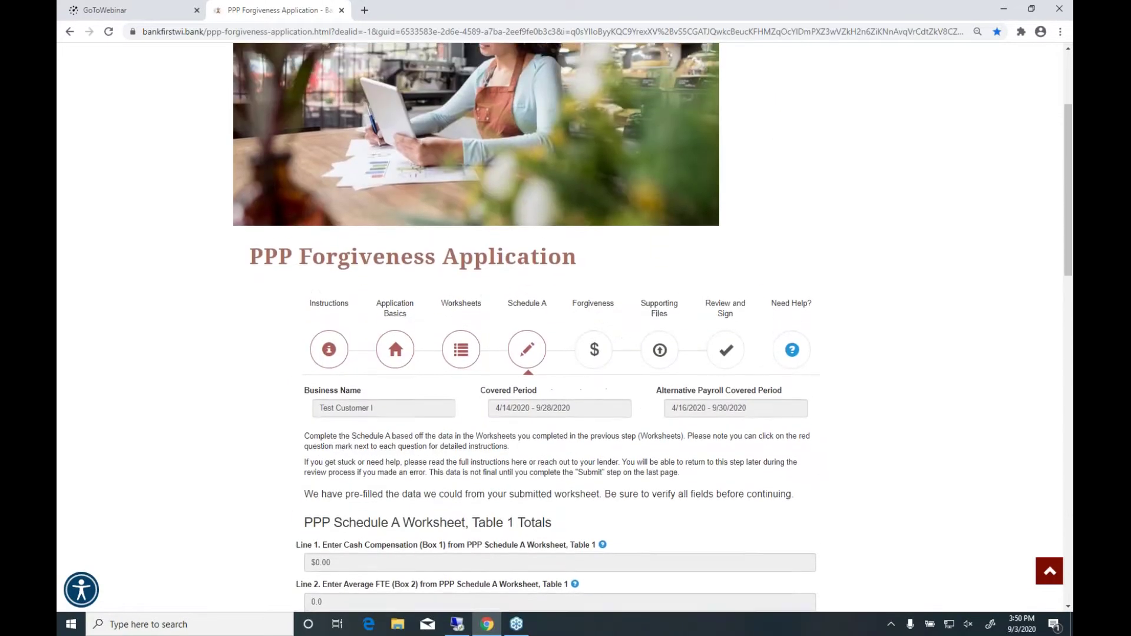
scroll(513, 377, "down", 10)
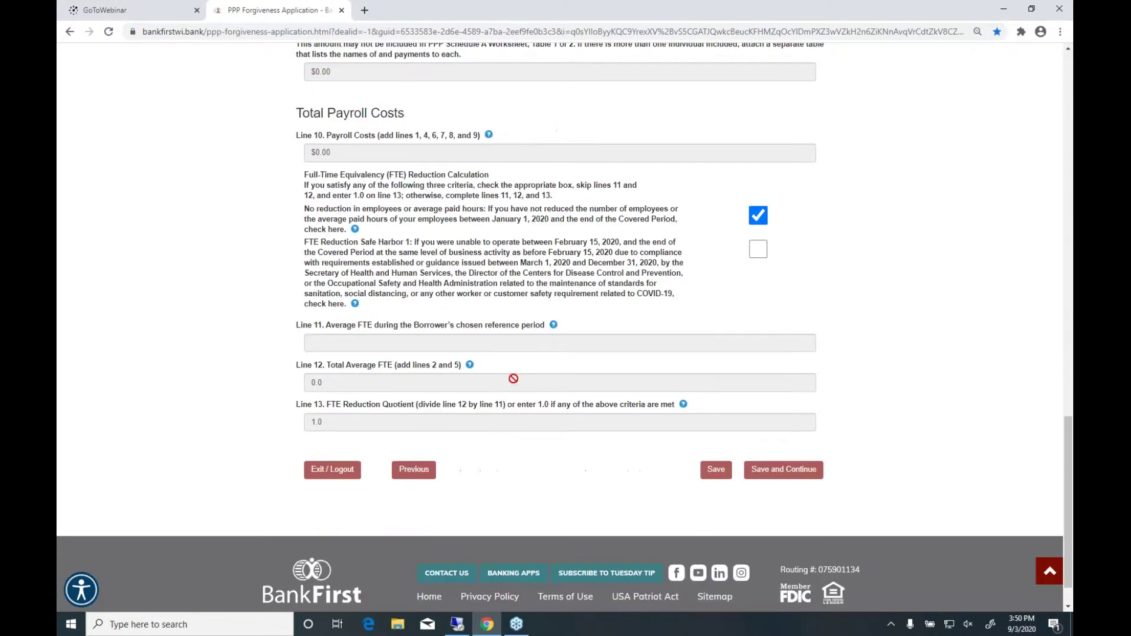
scroll(482, 267, "up", 15)
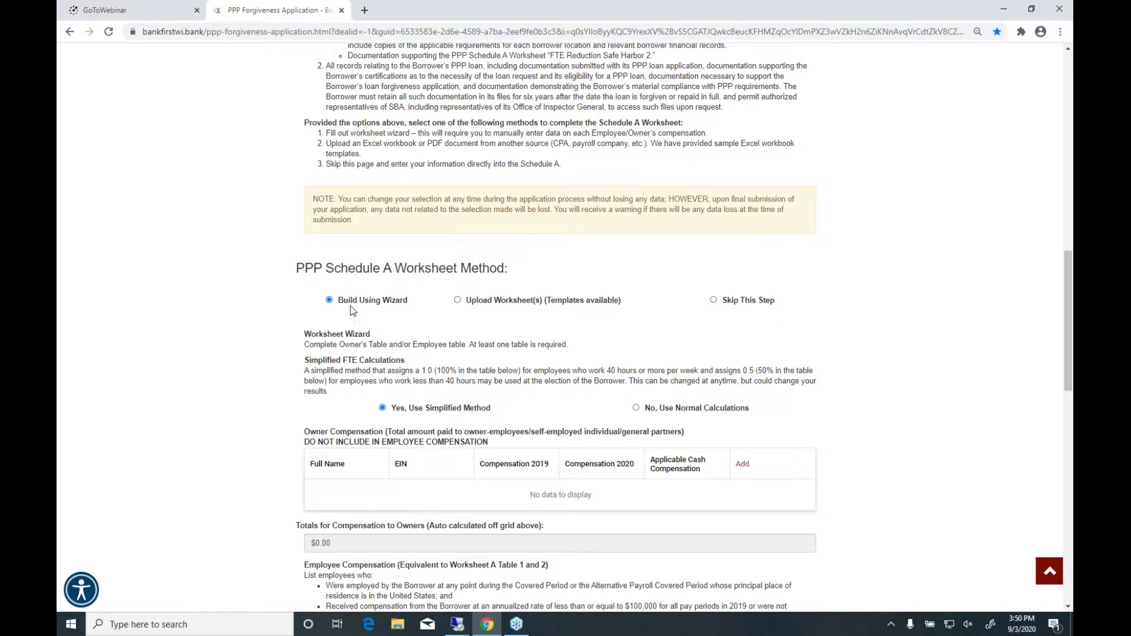
left_click(458, 300)
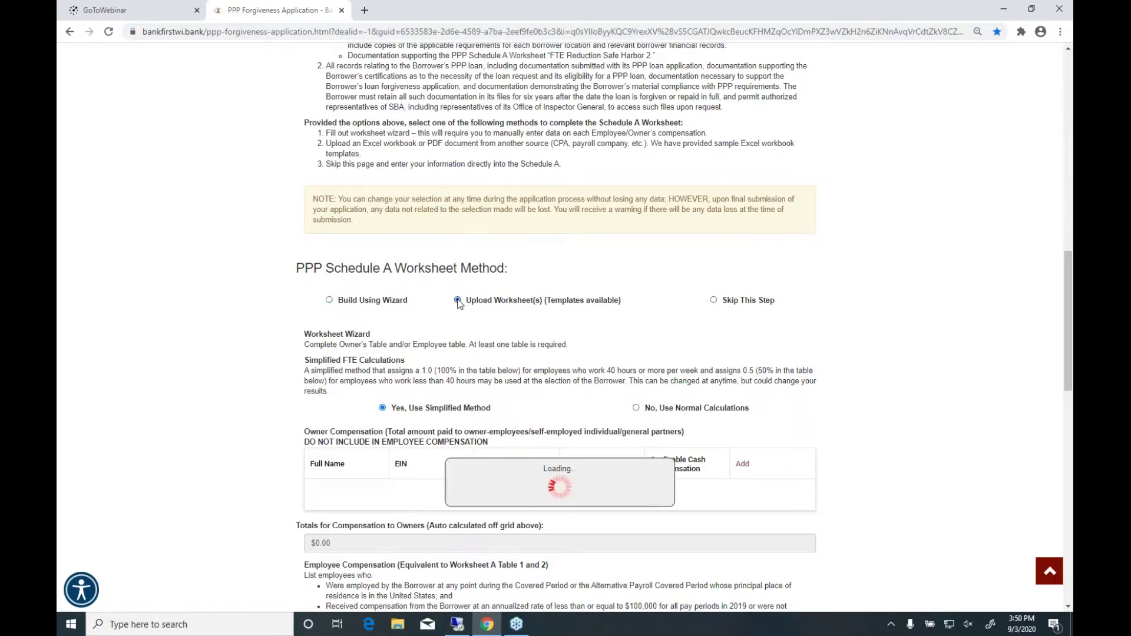
scroll(467, 330, "down", 2)
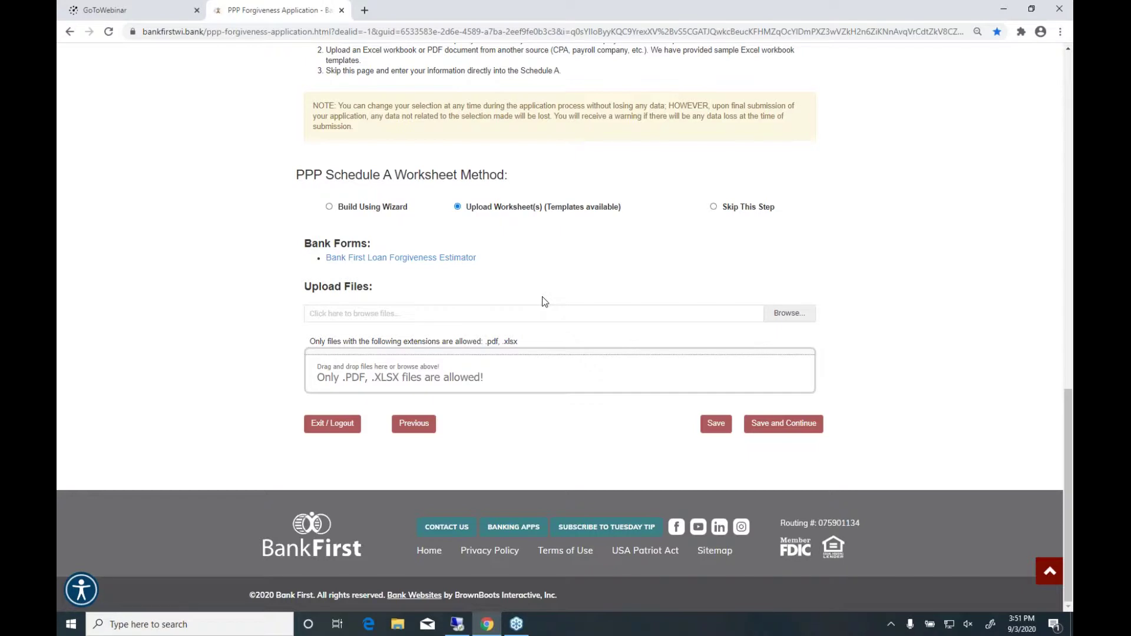
Step: Switch the Schedule A Worksheet method back to Build Using Wizard, then save and continue to Schedule A
left_click(330, 207)
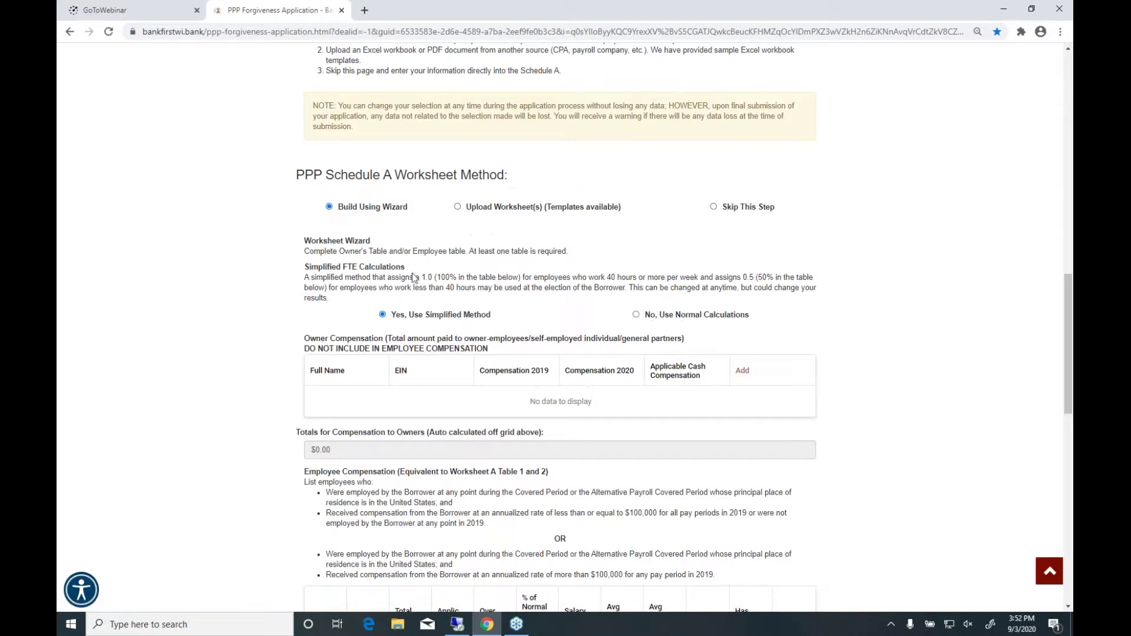
scroll(426, 293, "down", 15)
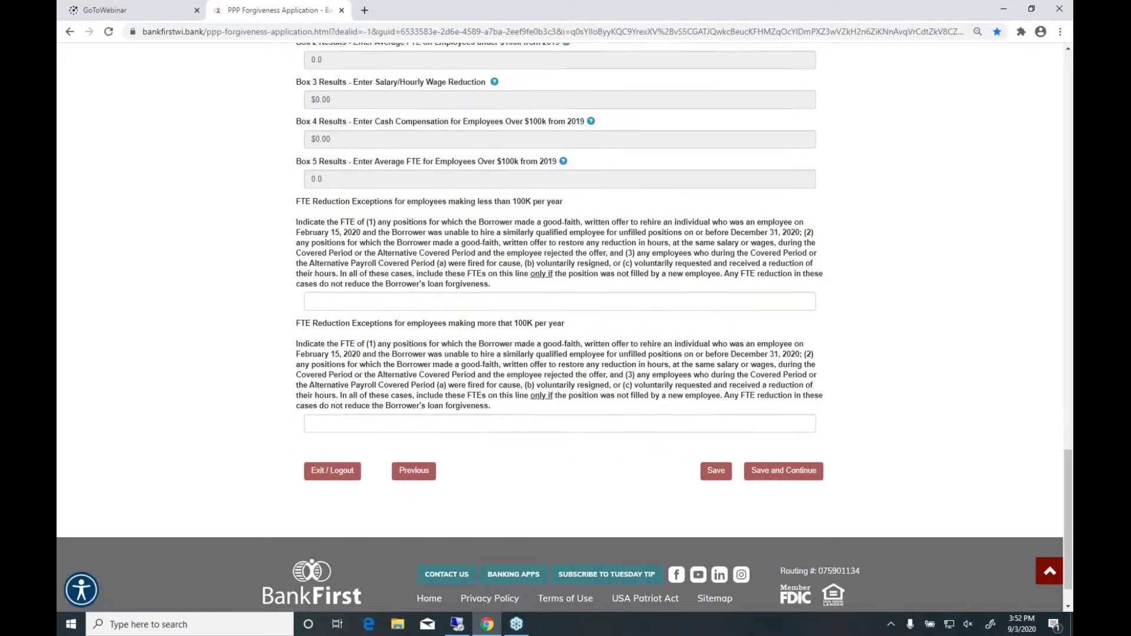
left_click(766, 428)
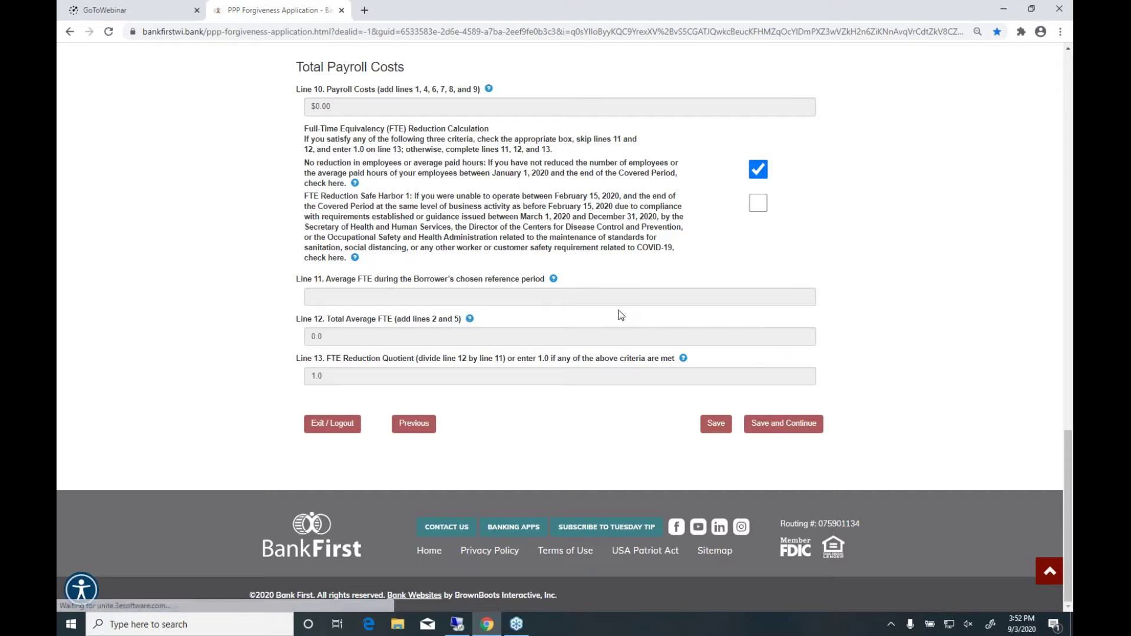
Step: Read Schedule A's Line 8 help note on employer state and local taxes assessed on employee compensation
scroll(595, 294, "up", 7)
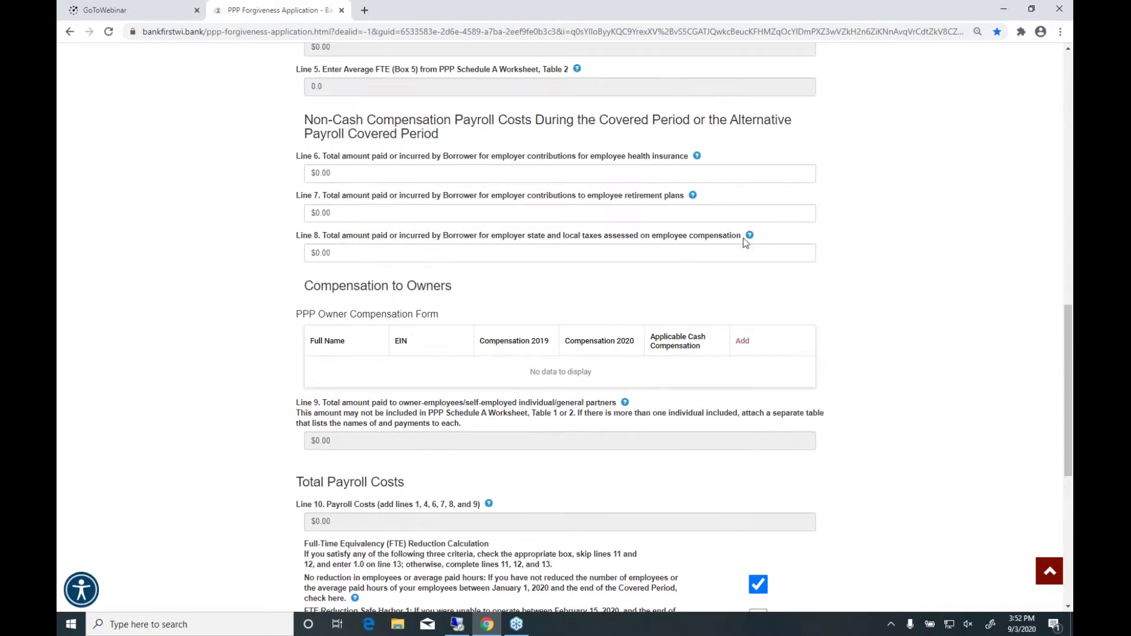
mouse_move(749, 241)
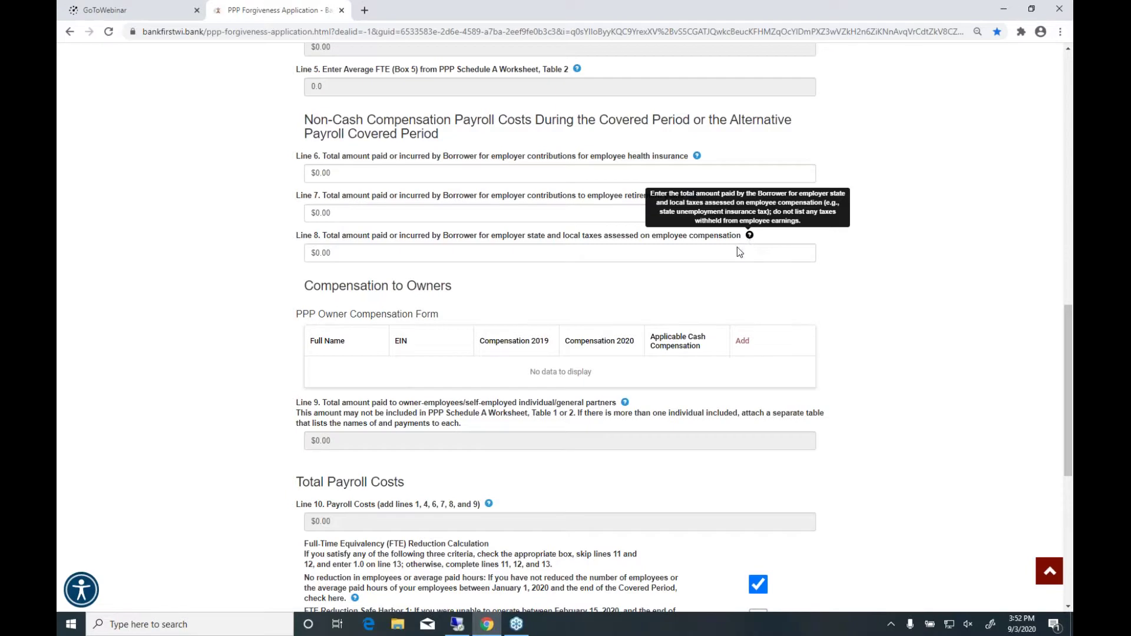
scroll(537, 331, "down", 7)
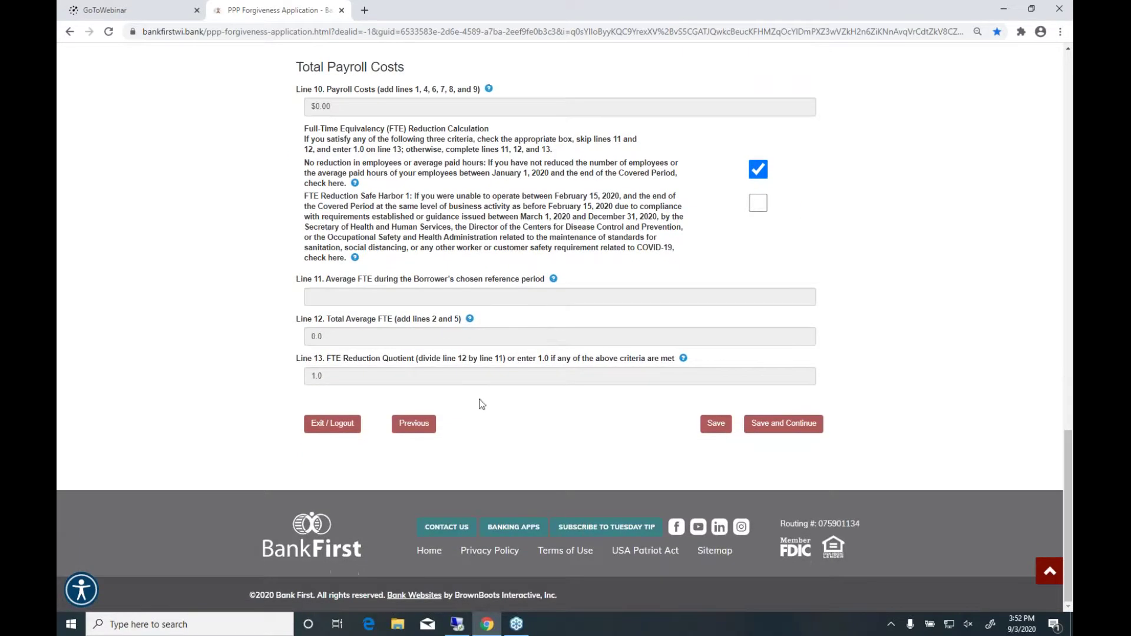
Step: Return to Application Basics, answer Yes to using the EZ application, and save and continue to the EZ Forgiveness page
left_click(415, 425)
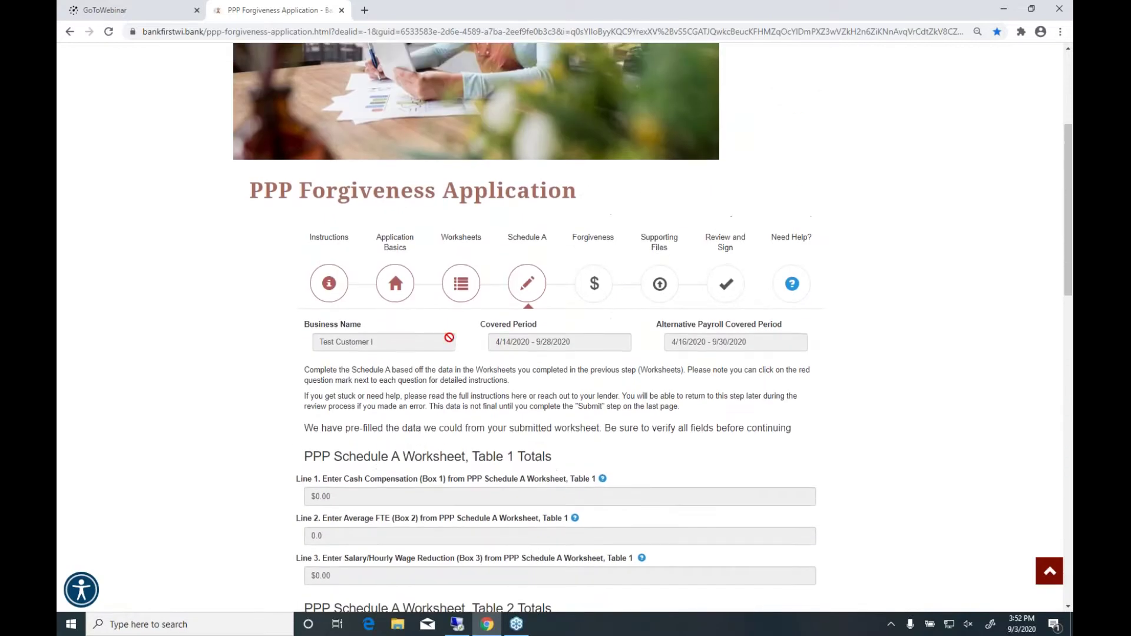
left_click(396, 286)
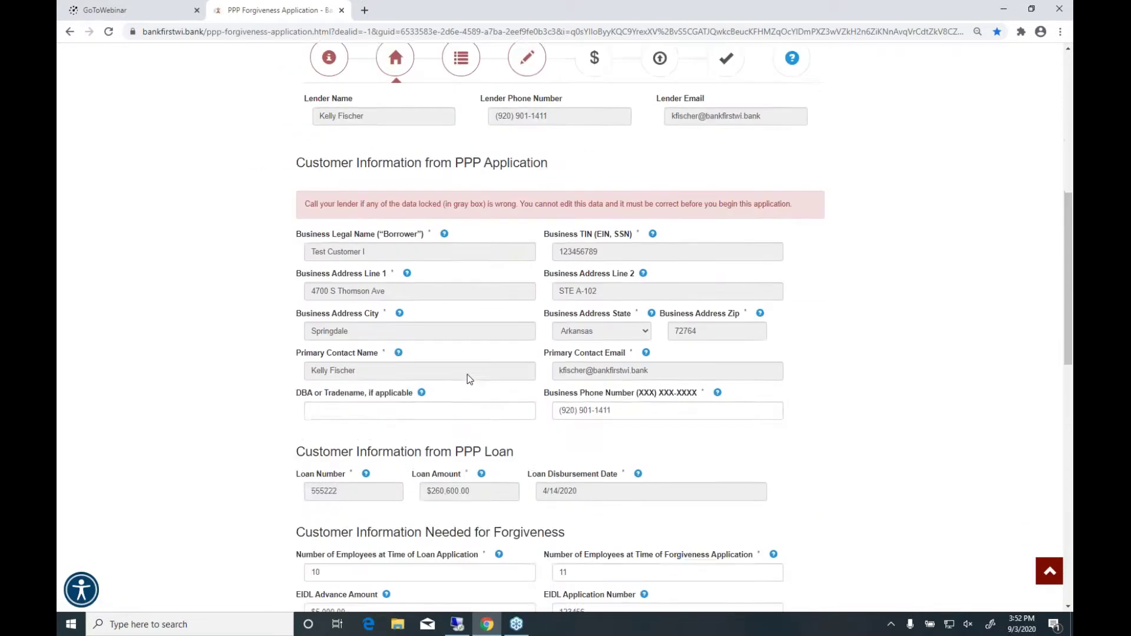
scroll(470, 378, "down", 12)
left_click(348, 235)
left_click(330, 252)
left_click(767, 480)
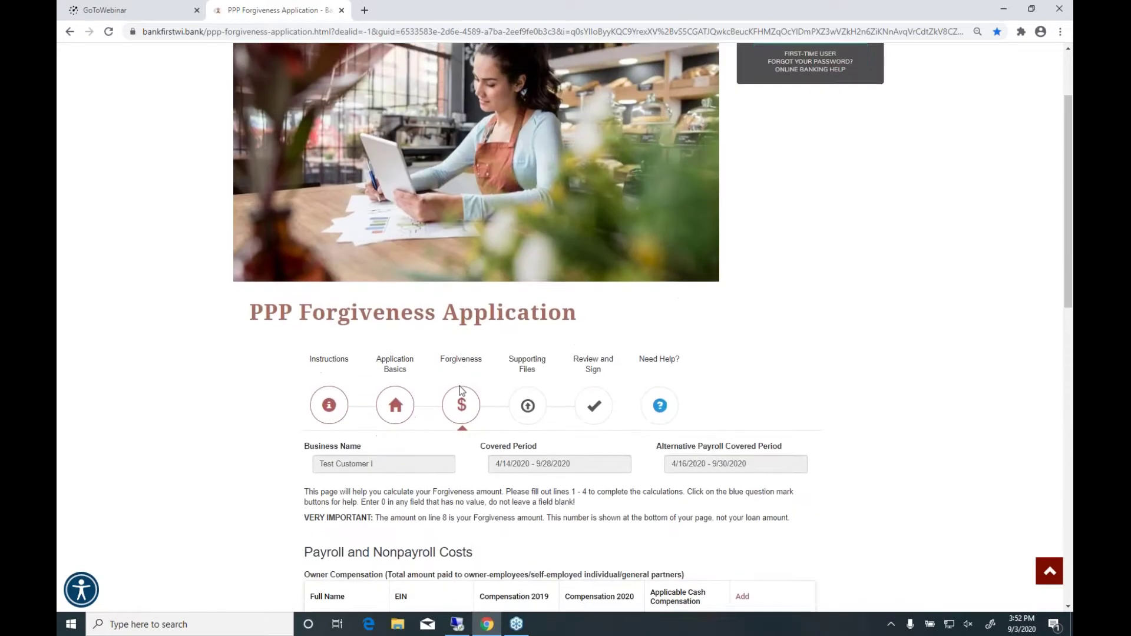
Step: Review the EZ form's payroll costs, open a new owner entry from the Owner Compensation table, and close it empty
scroll(460, 390, "down", 6)
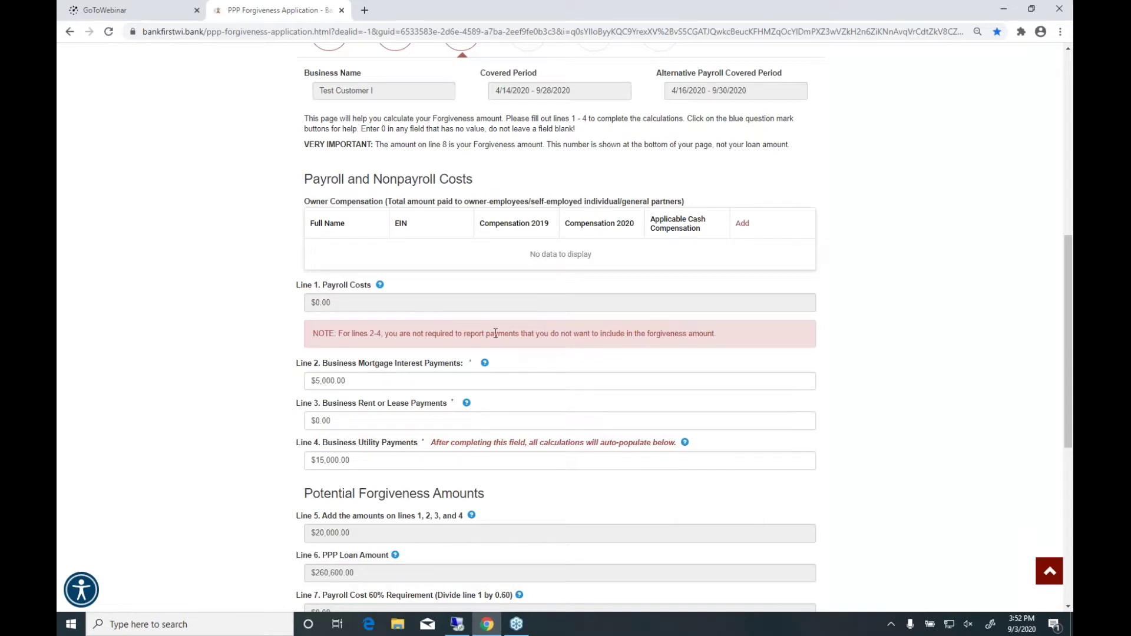
scroll(496, 333, "down", 1)
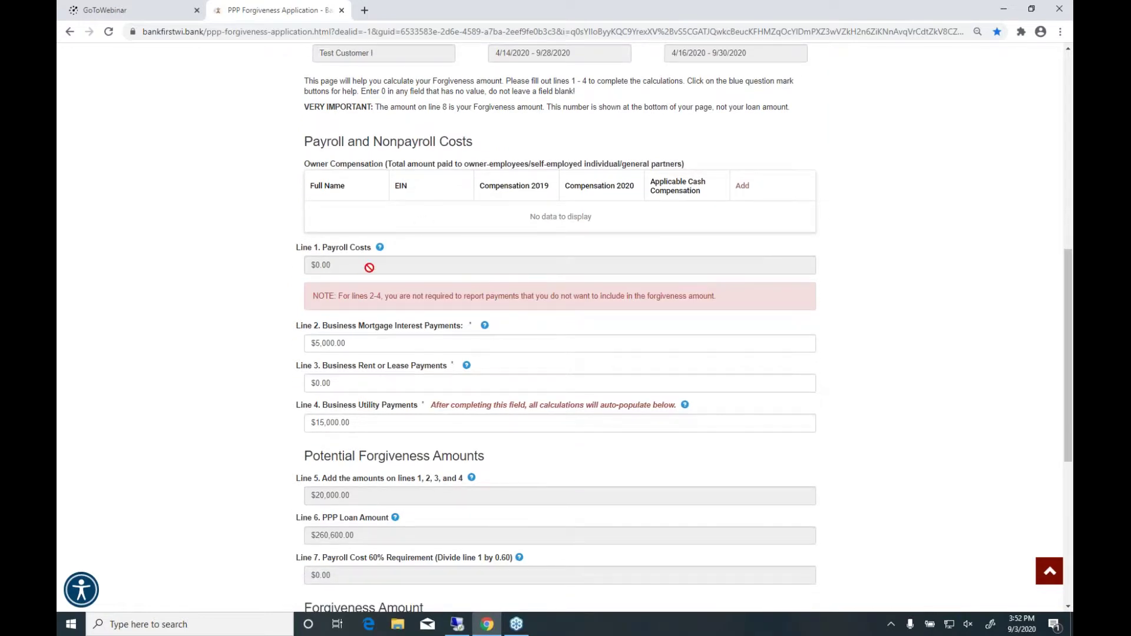
scroll(370, 314, "down", 1)
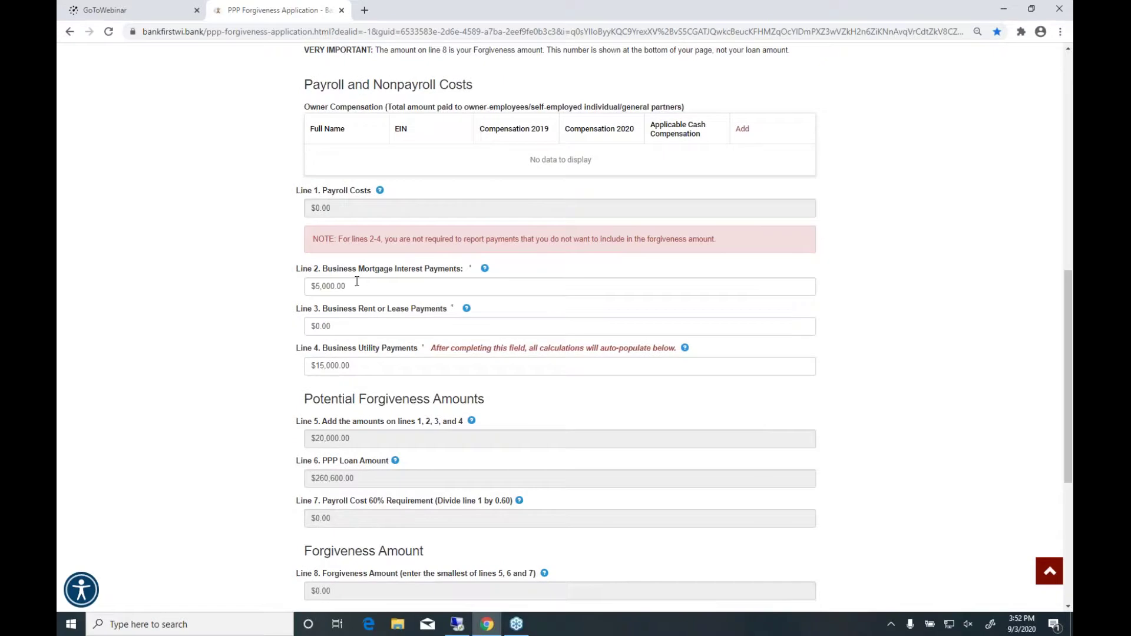
scroll(750, 210, "up", 1)
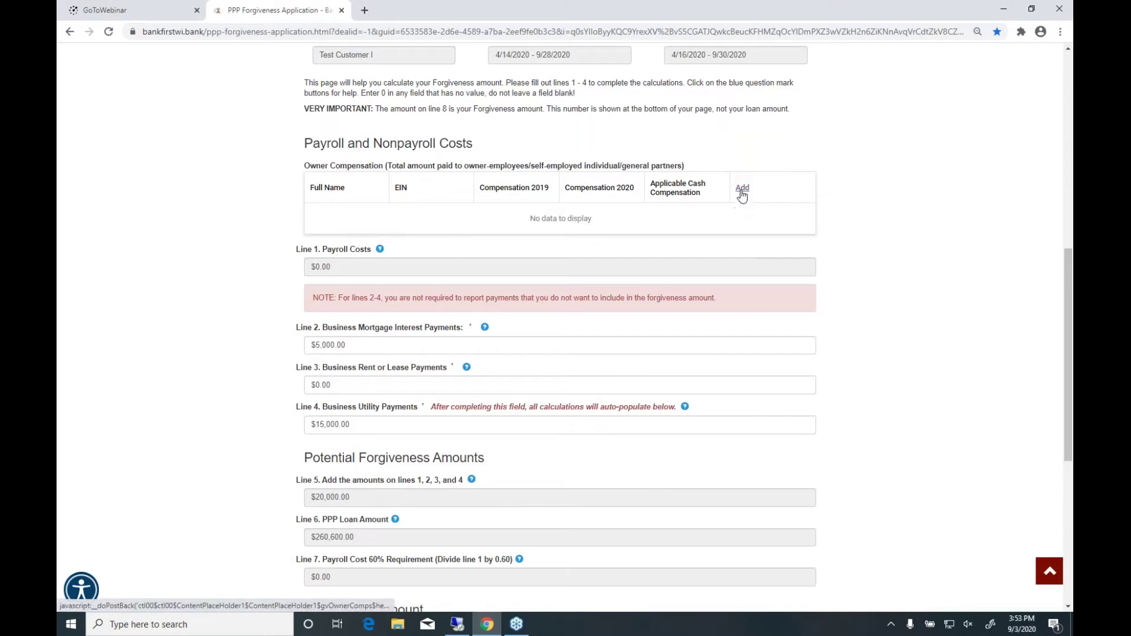
left_click(741, 190)
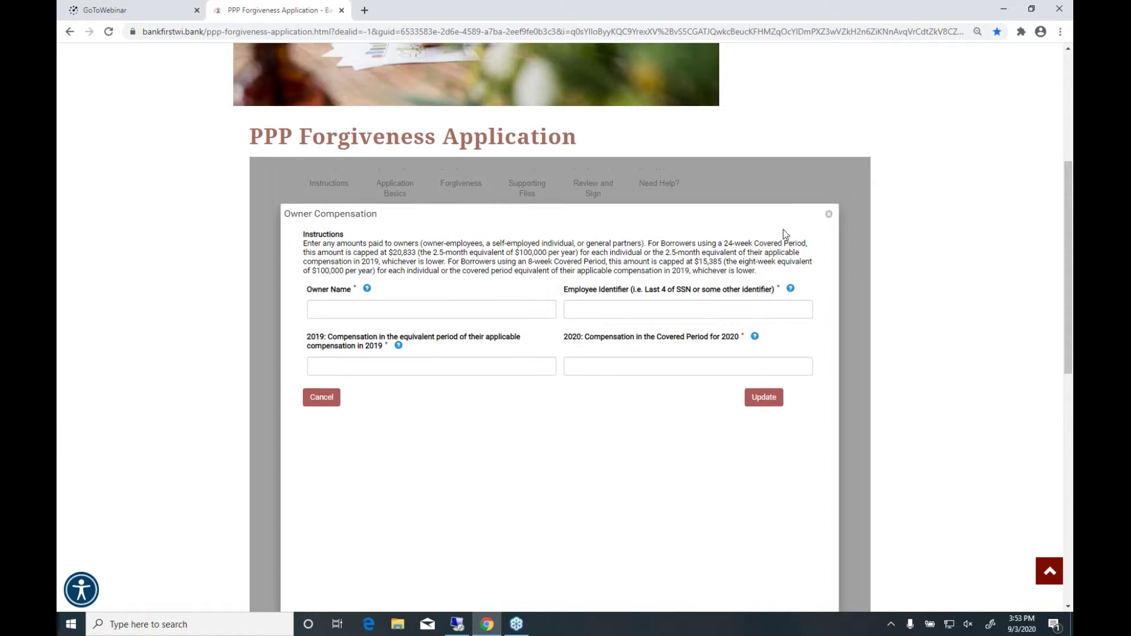
left_click(829, 218)
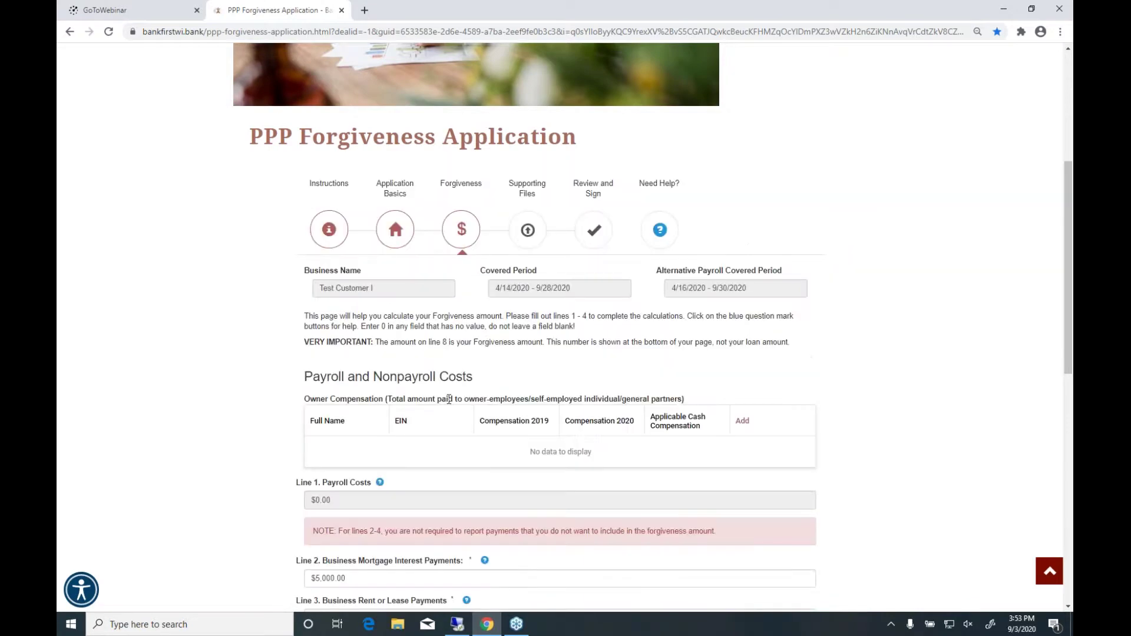
Step: Examine the EZ form's nonpayroll costs in Lines 2 through 4, potential forgiveness amounts, Line 8 Forgiveness Amount and Results
scroll(449, 393, "down", 3)
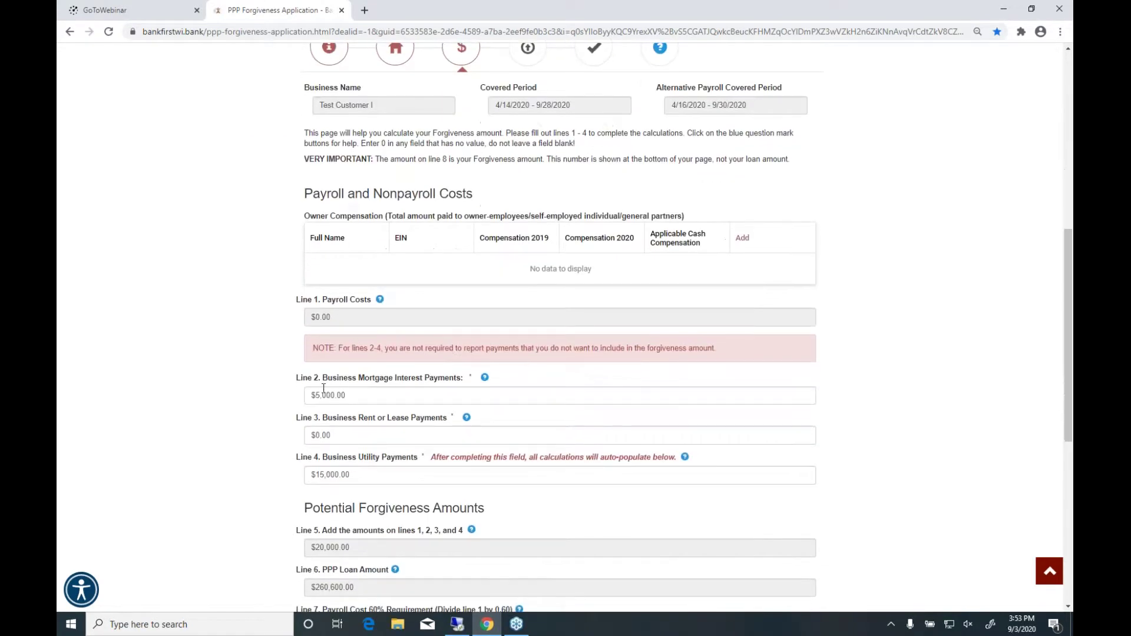
scroll(330, 377, "down", 1)
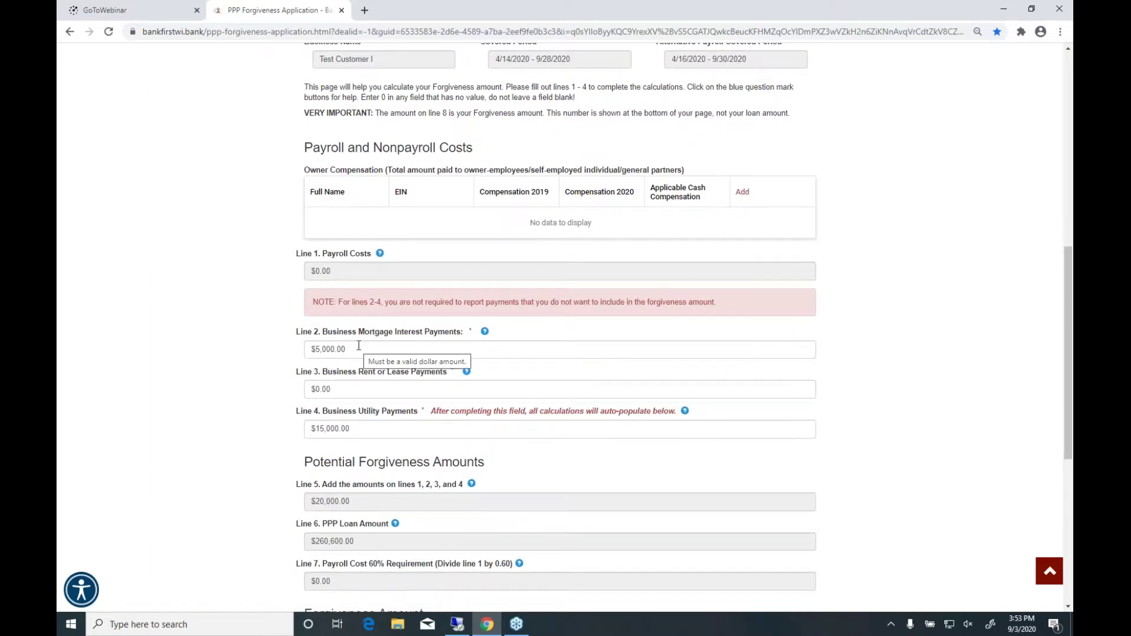
scroll(358, 348, "down", 1)
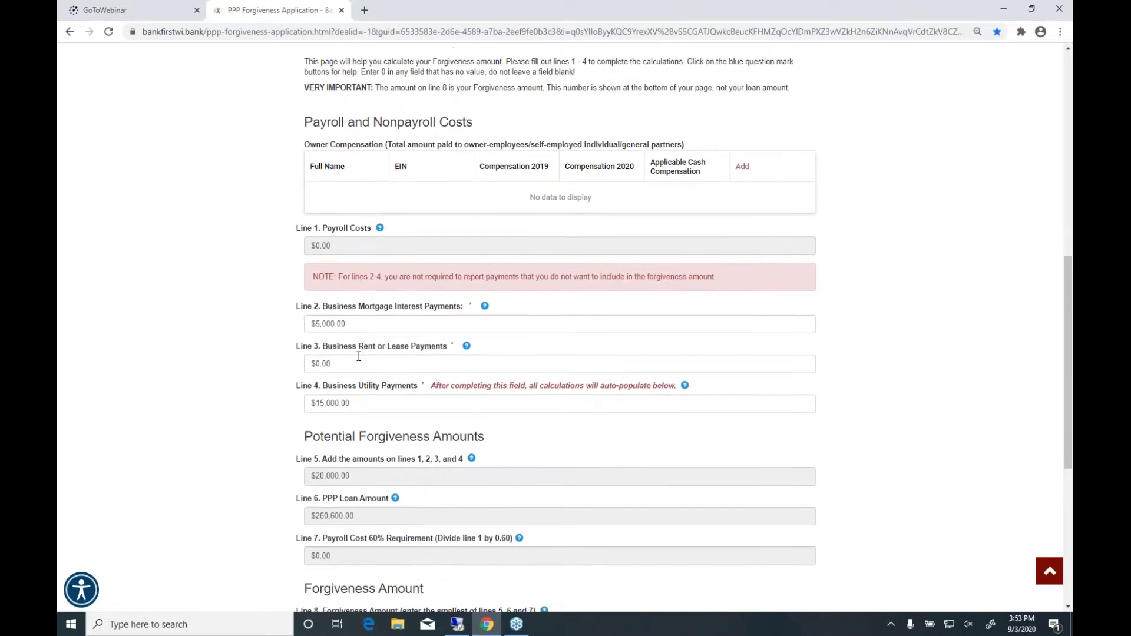
scroll(358, 356, "down", 3)
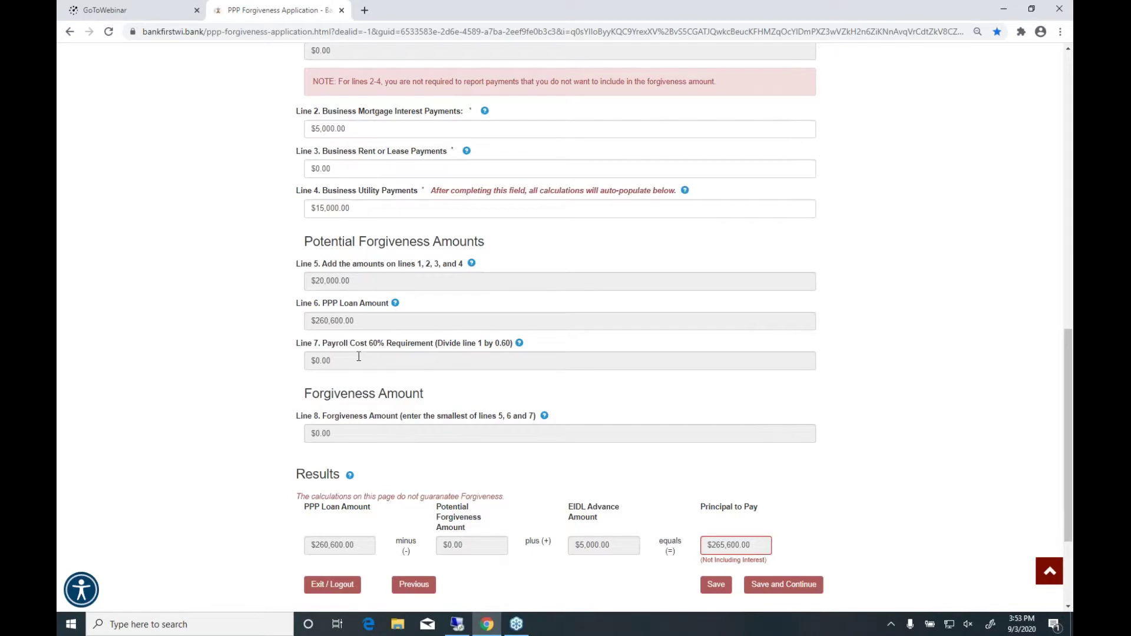
scroll(359, 356, "up", 2)
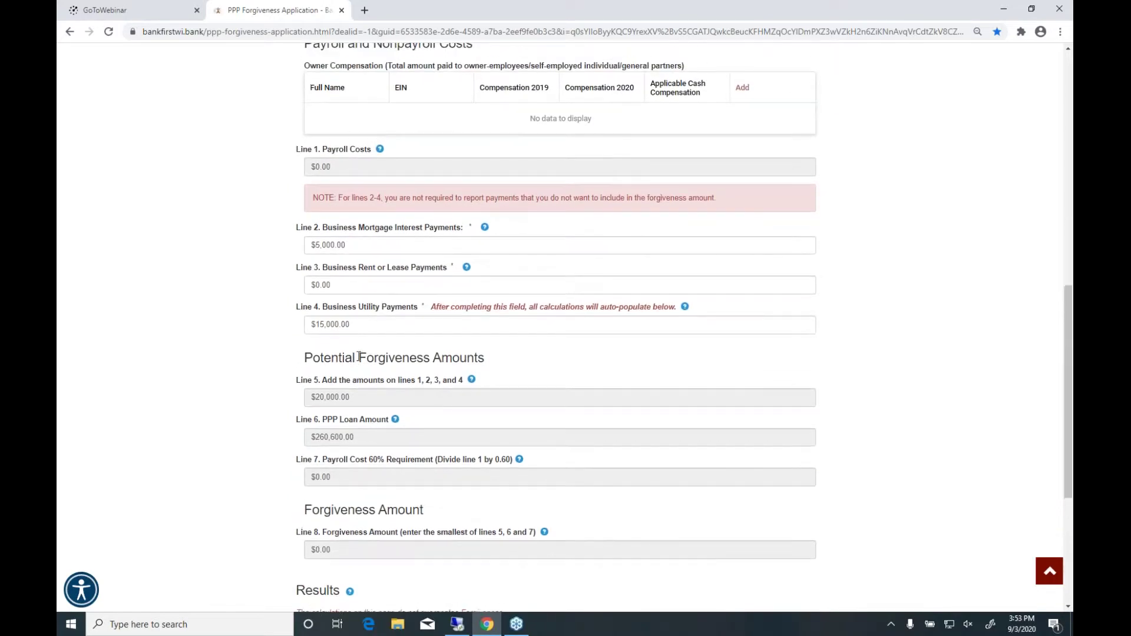
Step: Return to Application Basics, answer No to using the EZ application, and save and continue to the Worksheets page
scroll(359, 357, "up", 4)
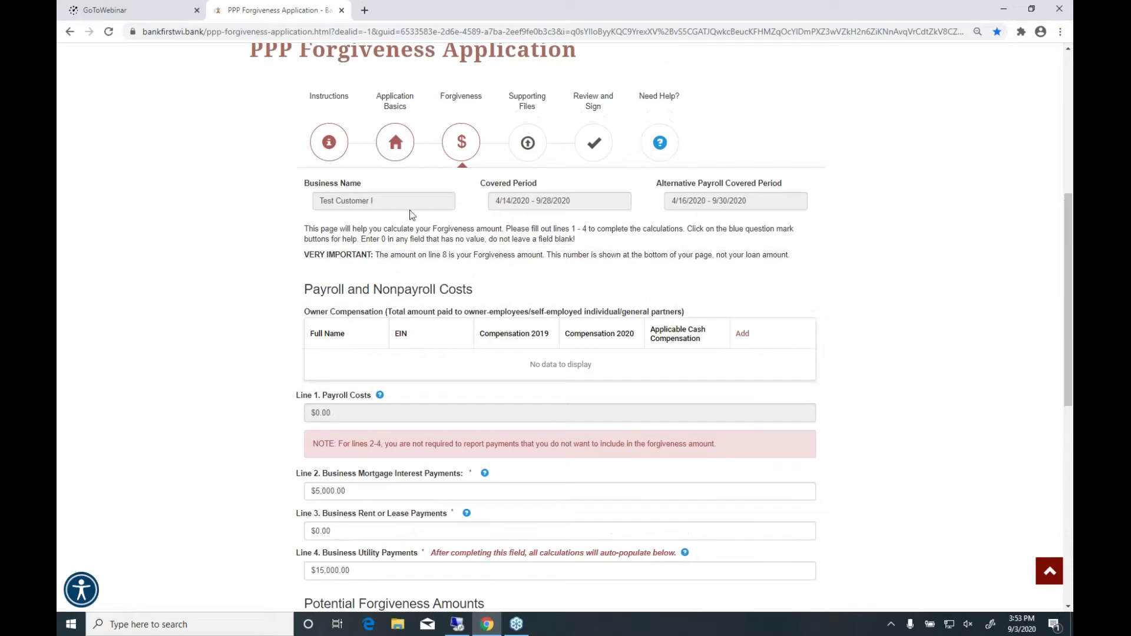
left_click(394, 143)
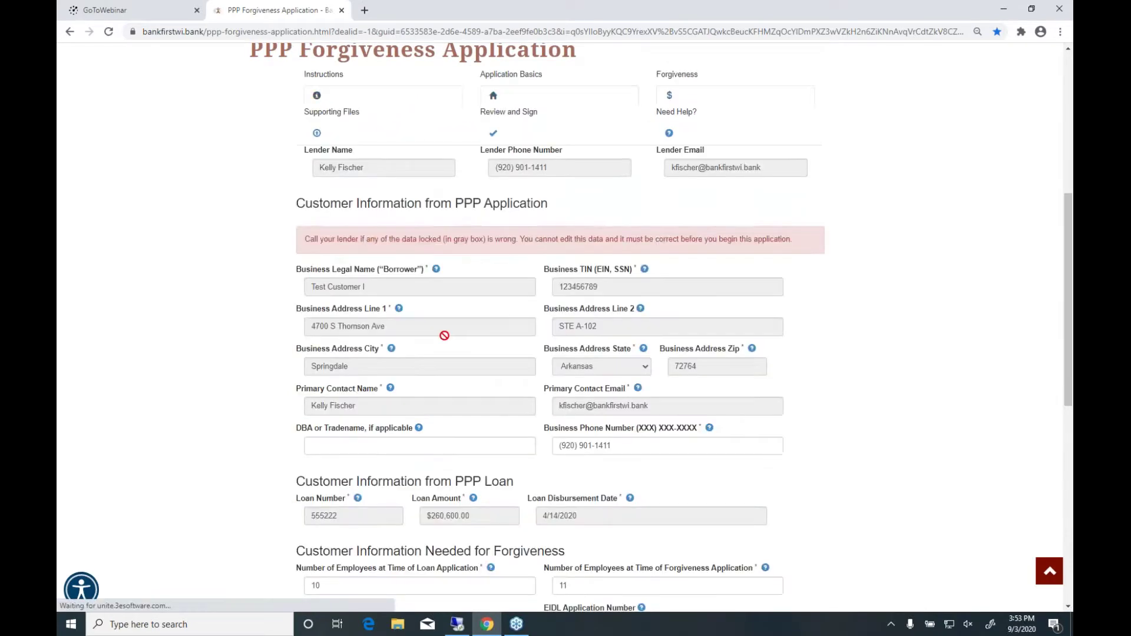
scroll(443, 330, "down", 12)
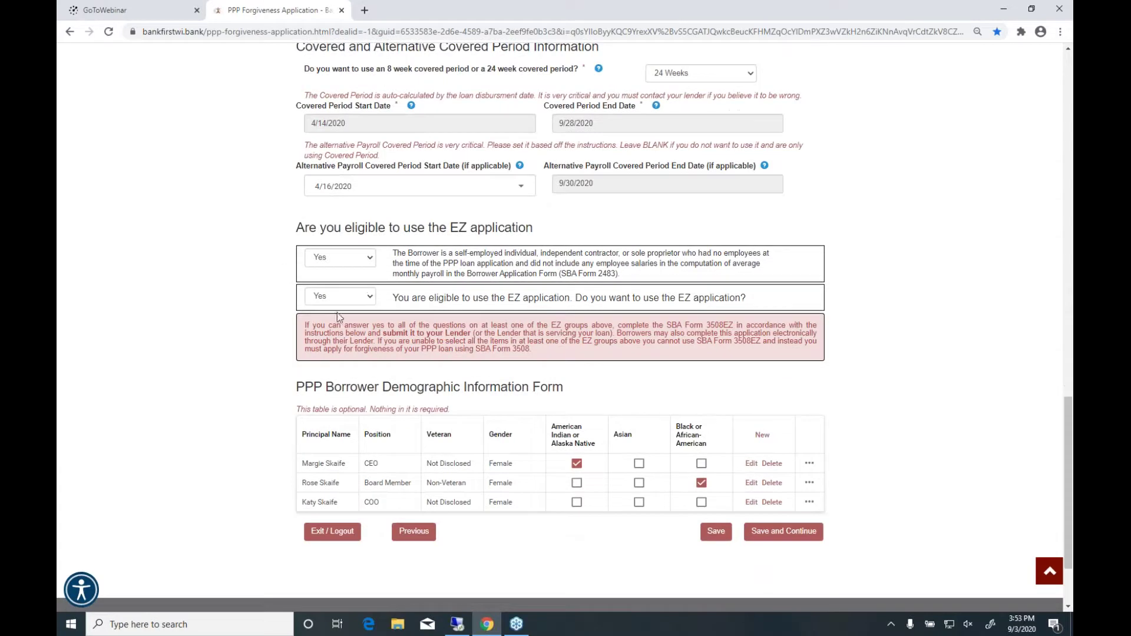
left_click(338, 297)
left_click(331, 331)
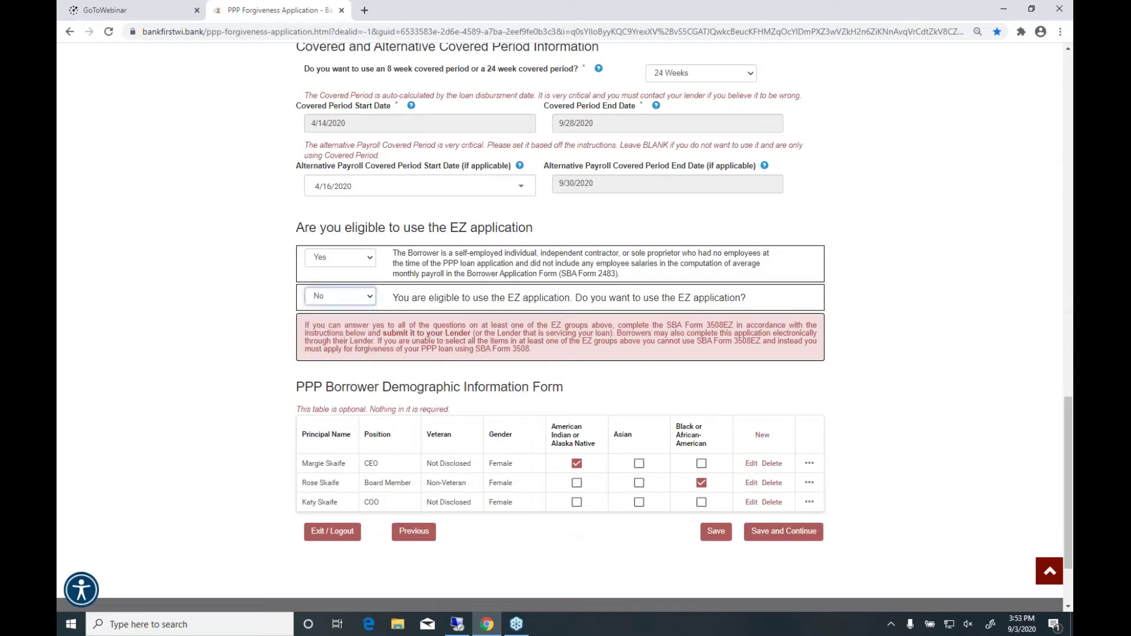
left_click(783, 531)
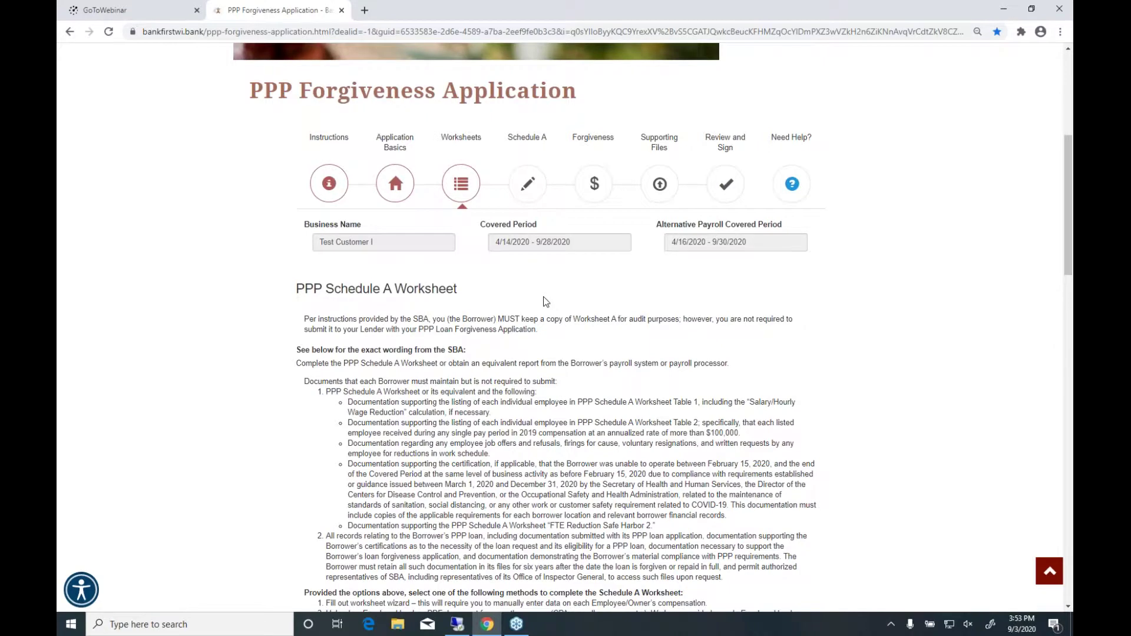
Step: Save and continue through the Worksheets and Schedule A pages to reach the full application's Forgiveness page
scroll(543, 297, "down", 7)
scroll(737, 454, "down", 15)
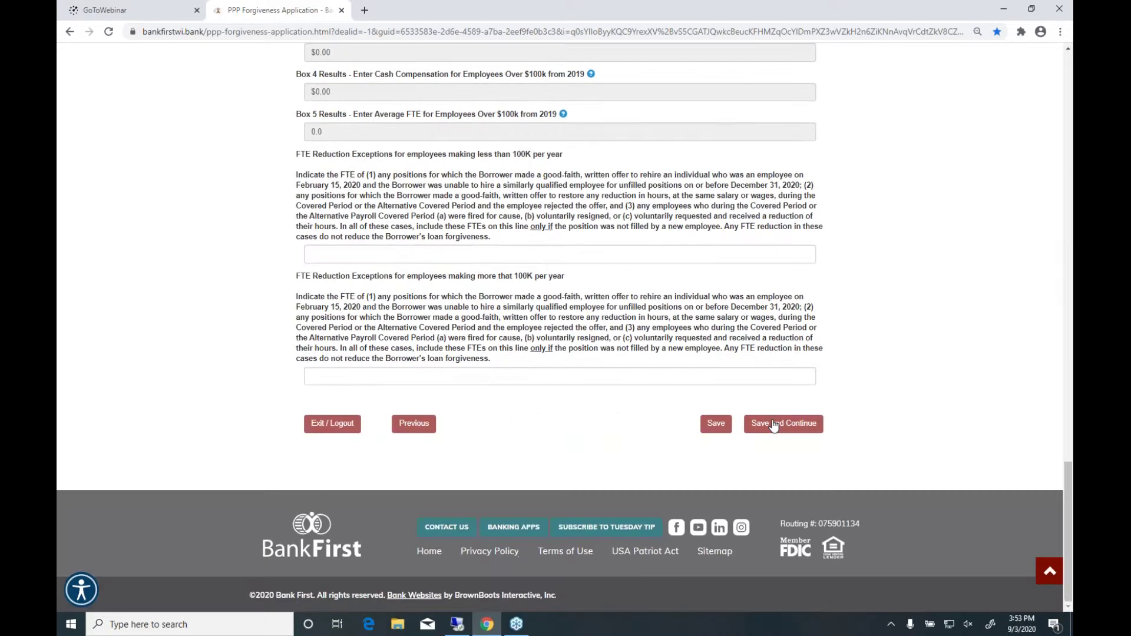
left_click(773, 425)
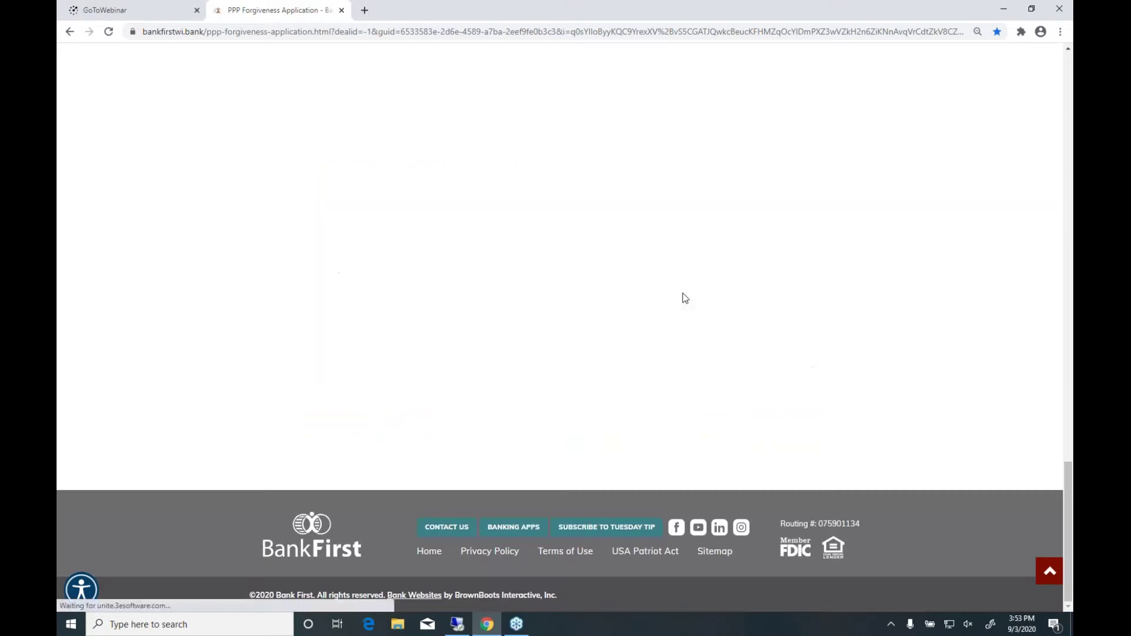
left_click(751, 429)
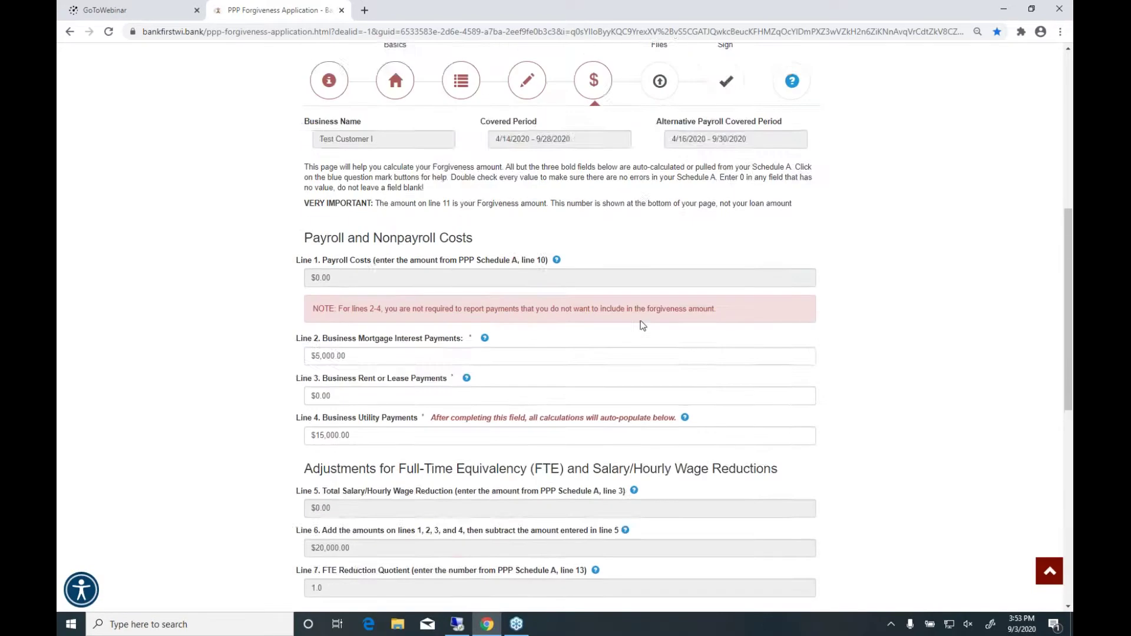
scroll(632, 358, "down", 2)
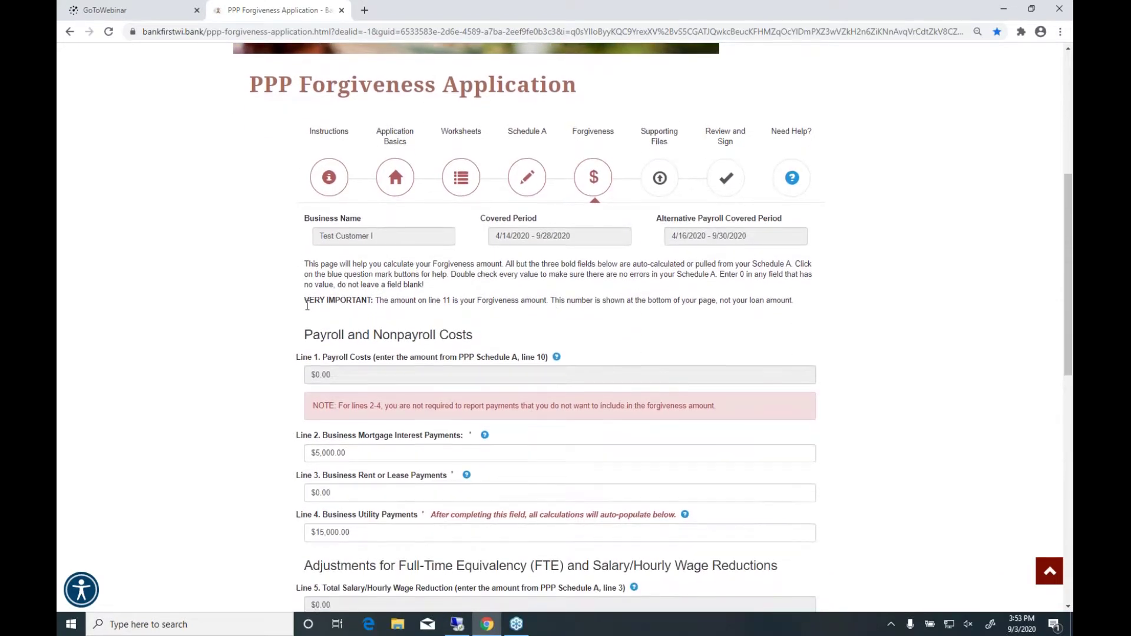
Step: Review the full form's payroll and nonpayroll costs in Lines 1 through 4, including the help note for Line 2 Business Mortgage Interest Payments
scroll(307, 305, "down", 1)
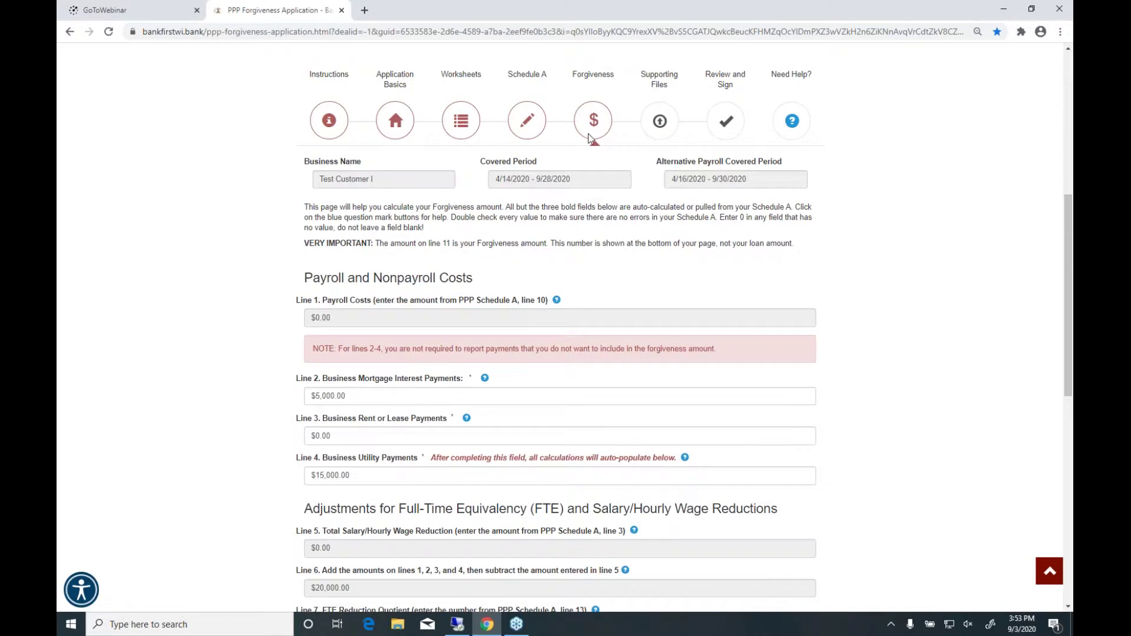
scroll(386, 260, "down", 3)
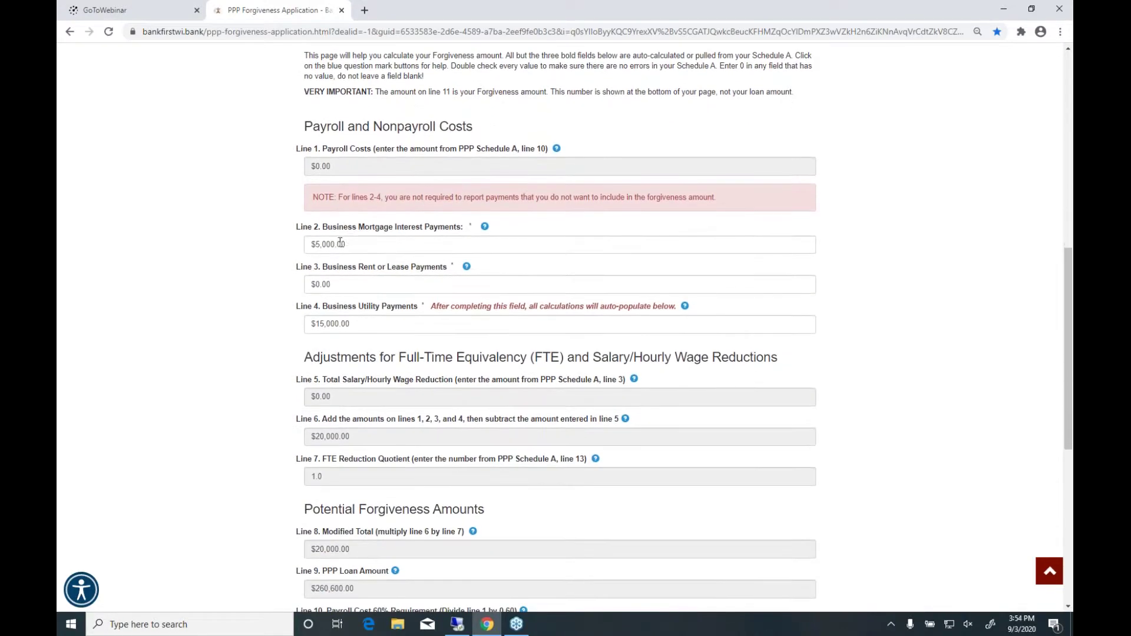
scroll(341, 249, "up", 5)
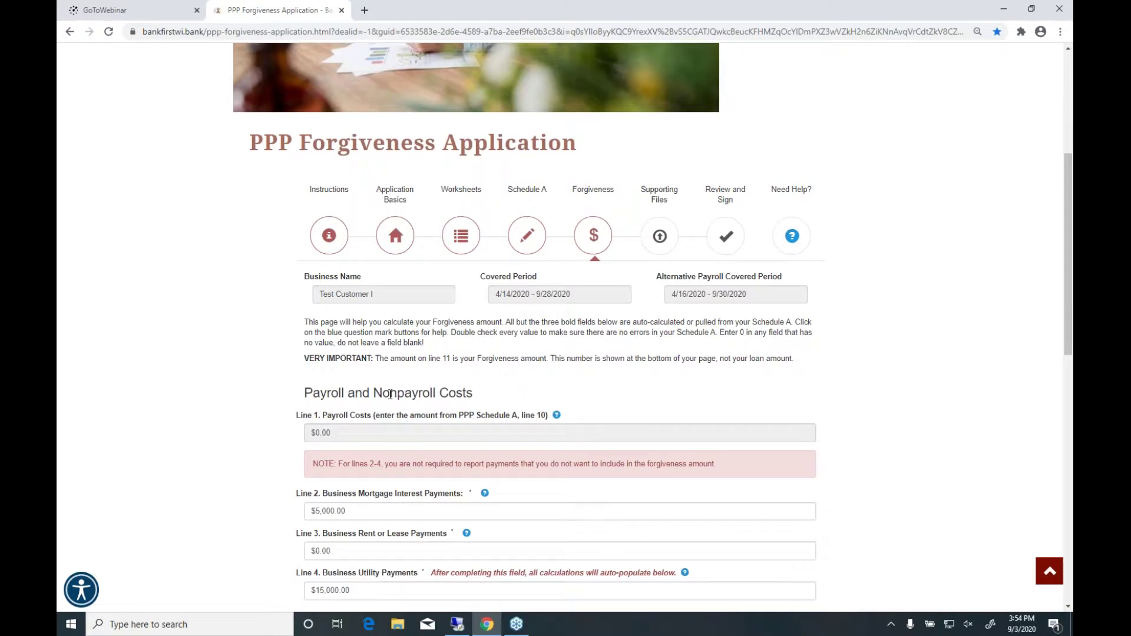
scroll(390, 394, "down", 2)
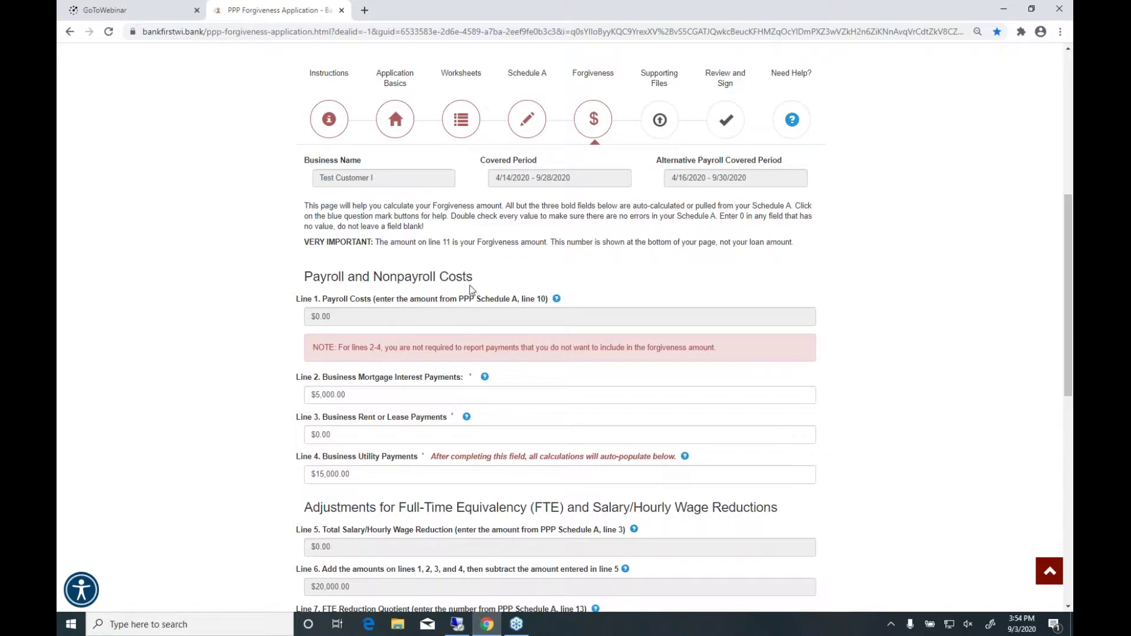
scroll(419, 283, "down", 2)
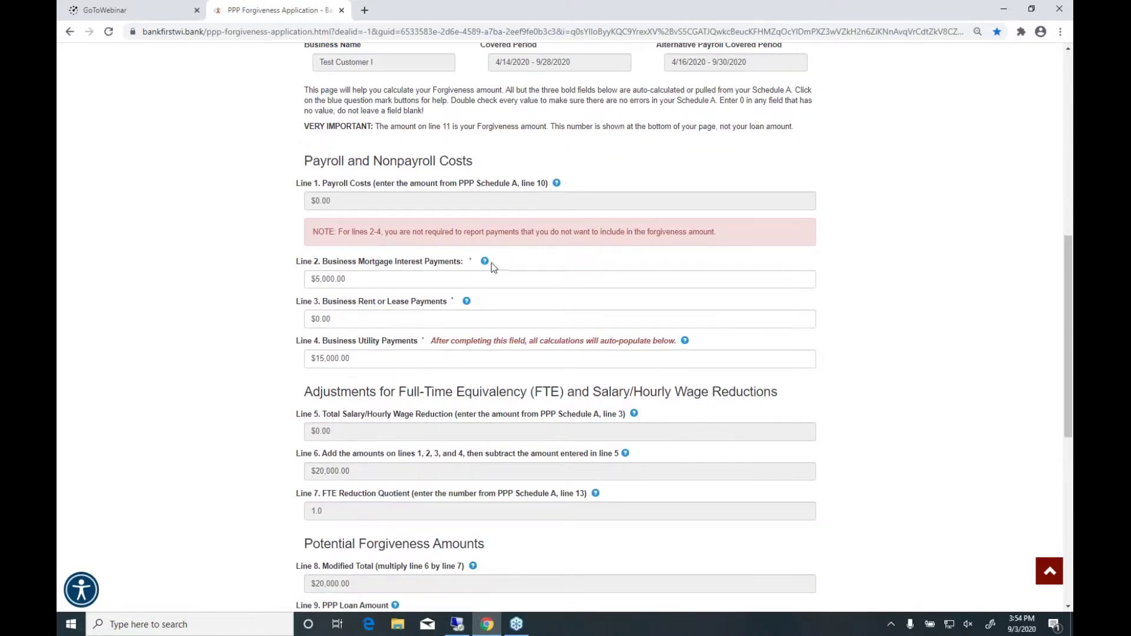
left_click(485, 262)
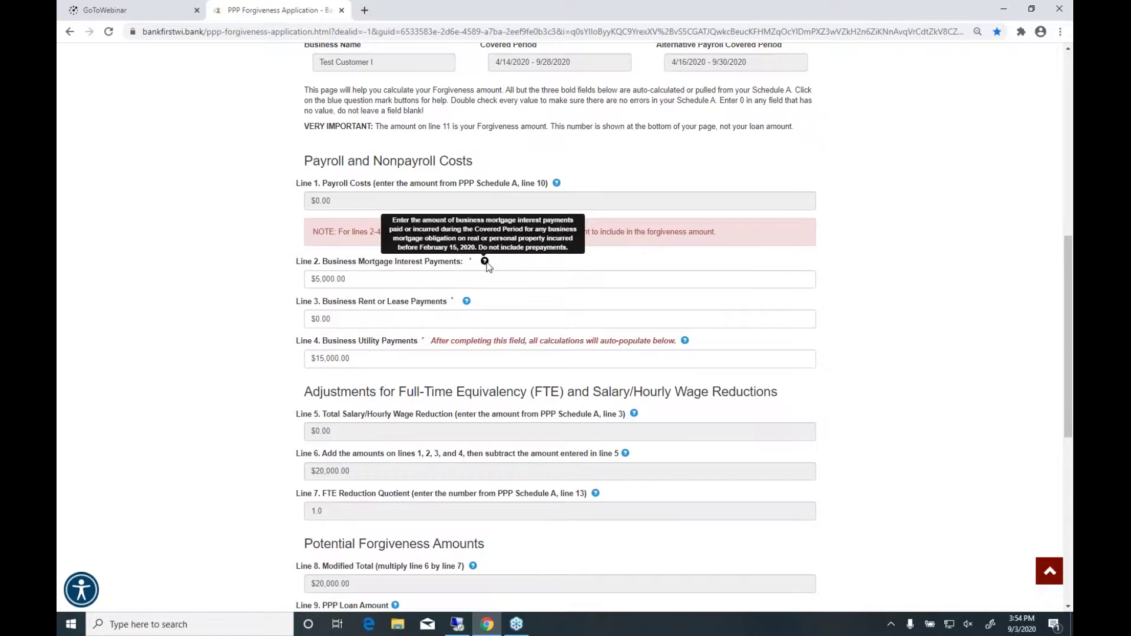
scroll(482, 255, "down", 1)
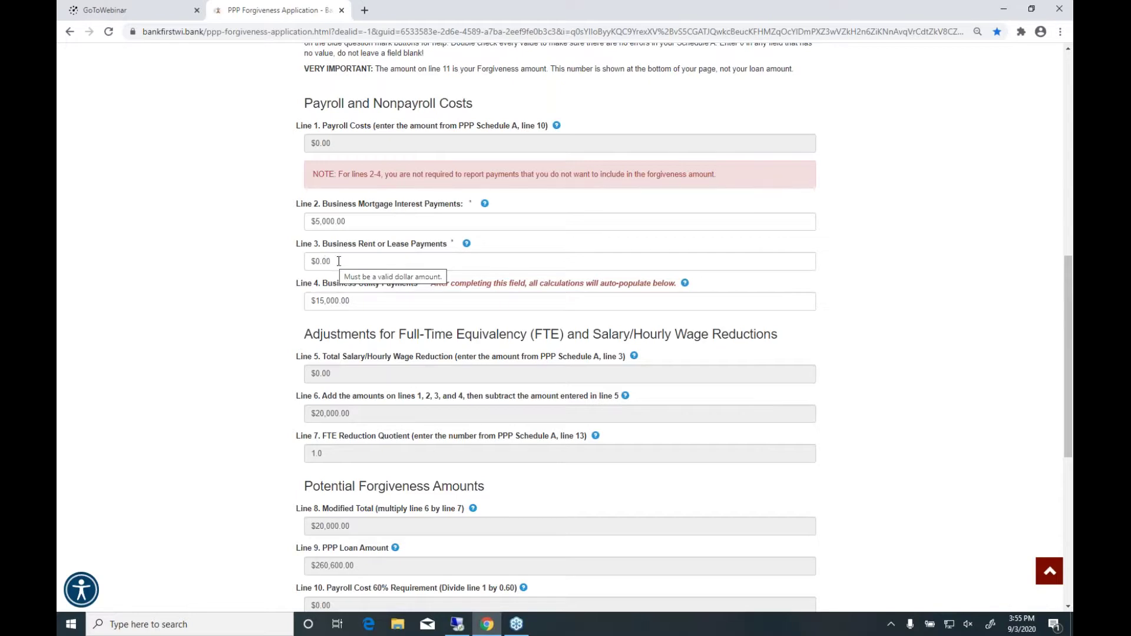
Step: Examine the FTE and wage reduction adjustments, the potential forgiveness amounts, Line 11 Forgiveness Amount and the Results section
scroll(339, 261, "down", 3)
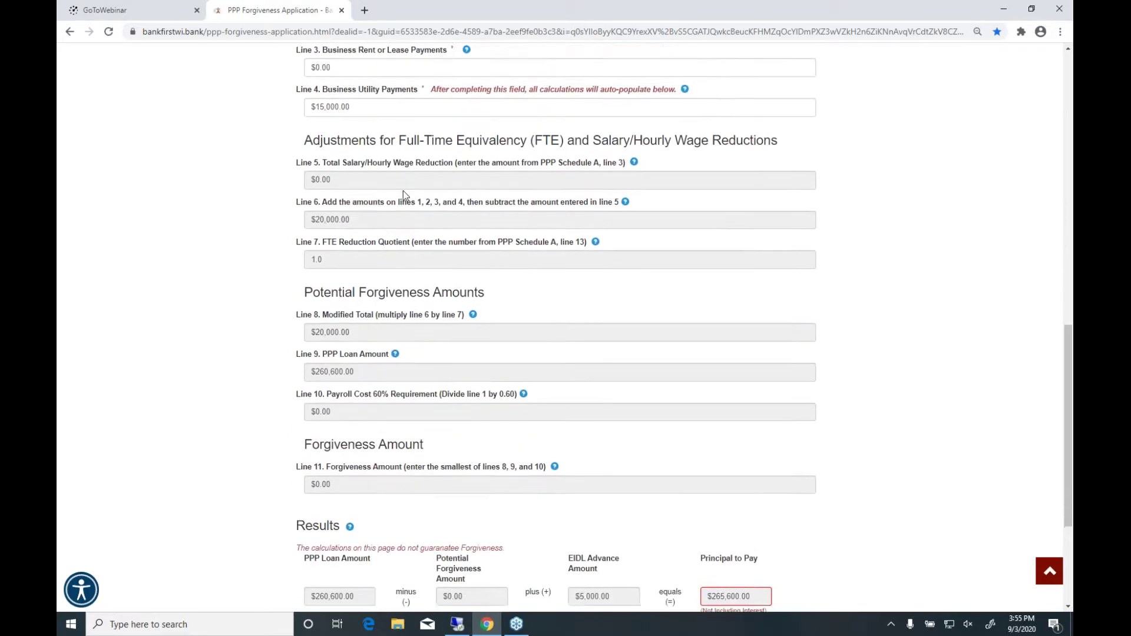
scroll(403, 191, "up", 1)
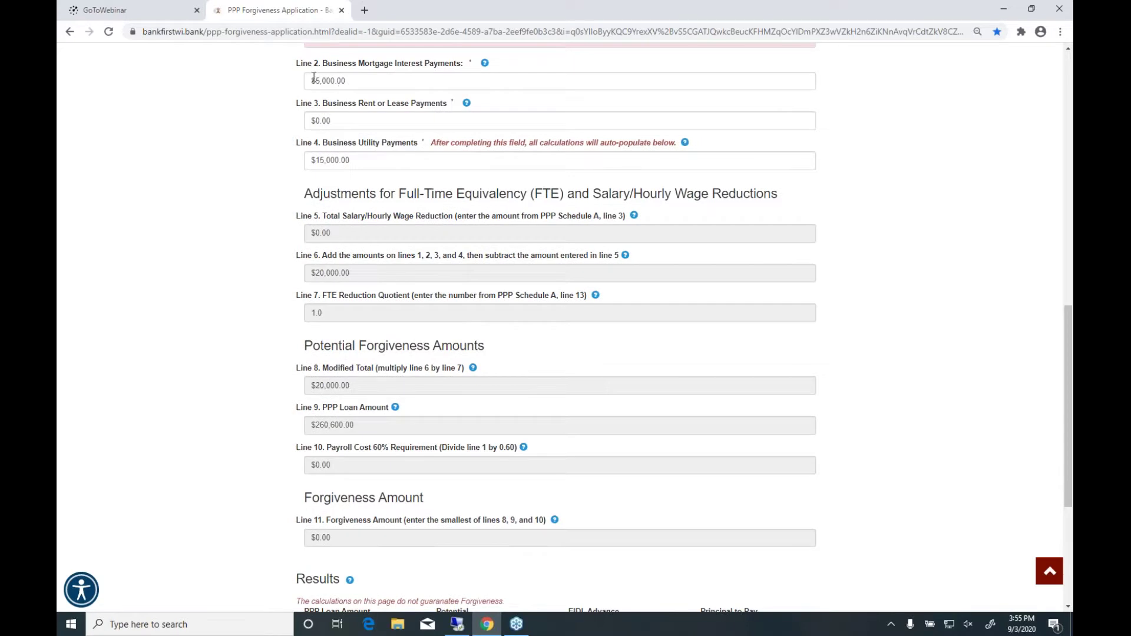
scroll(448, 268, "down", 1)
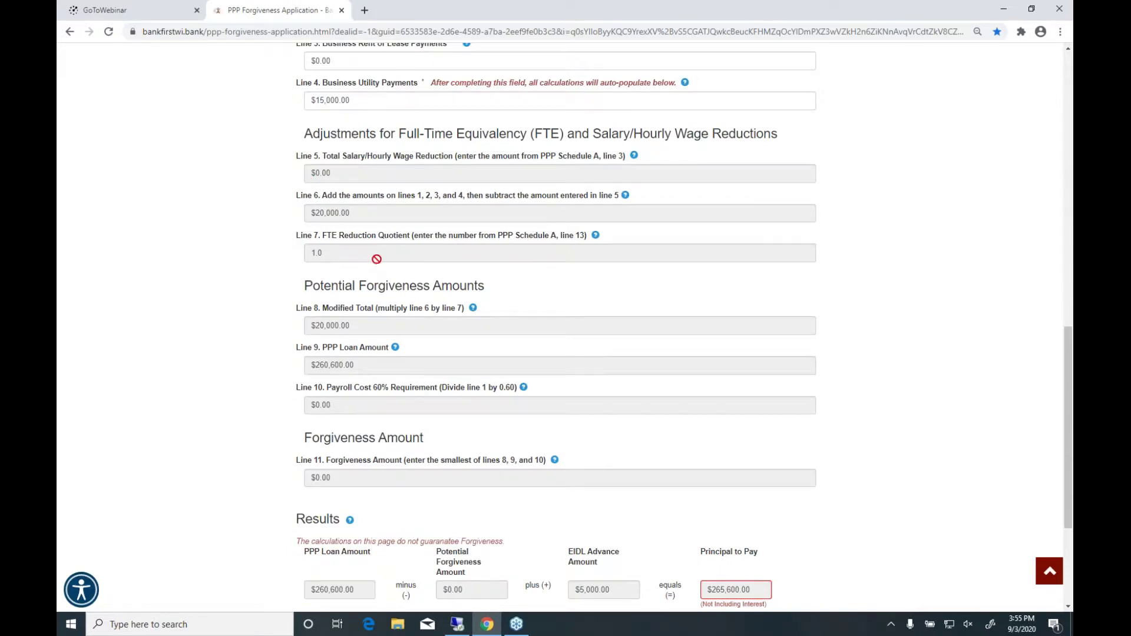
scroll(383, 258, "down", 2)
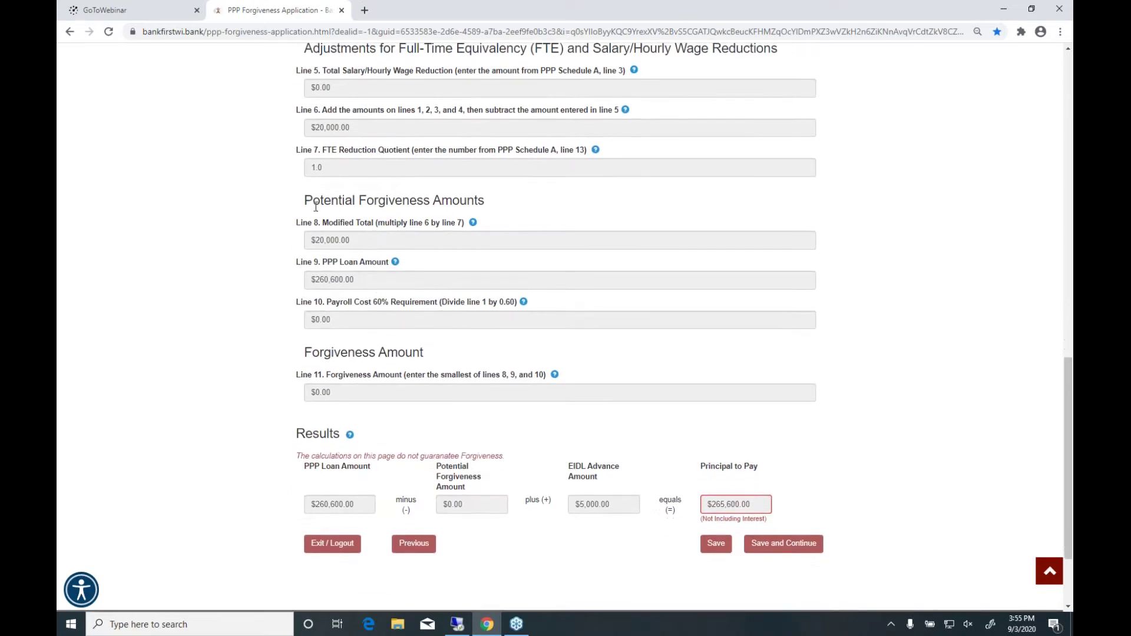
scroll(358, 408, "down", 1)
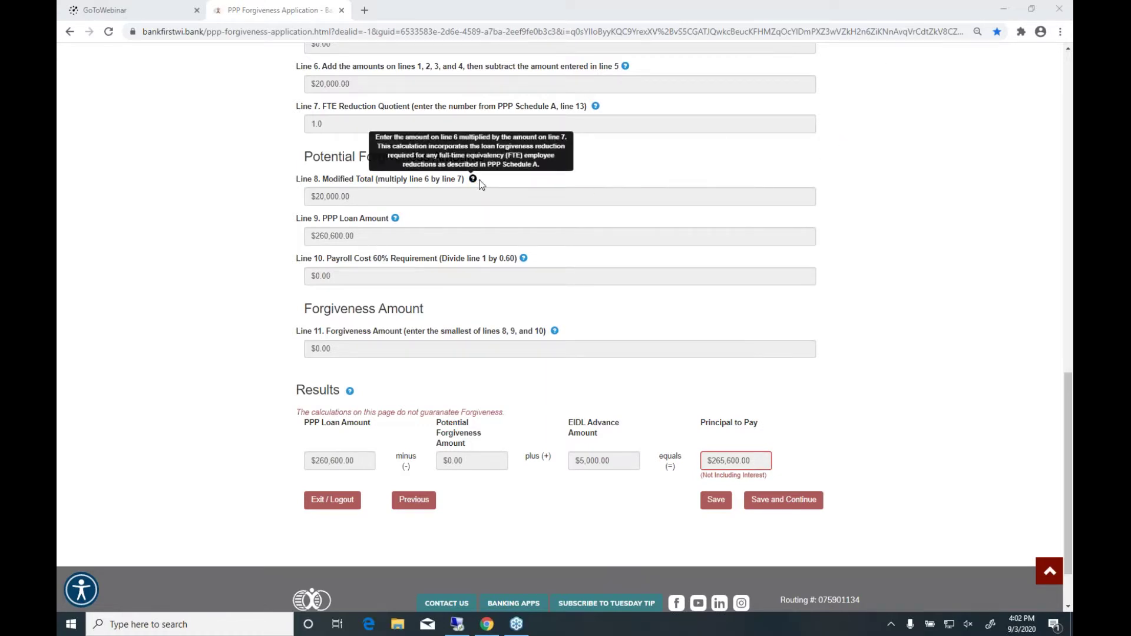
Step: Compare the cost entries in Lines 1 through 4 with the calculated Lines 5 through 11 and the Principal to Pay
scroll(493, 178, "up", 2)
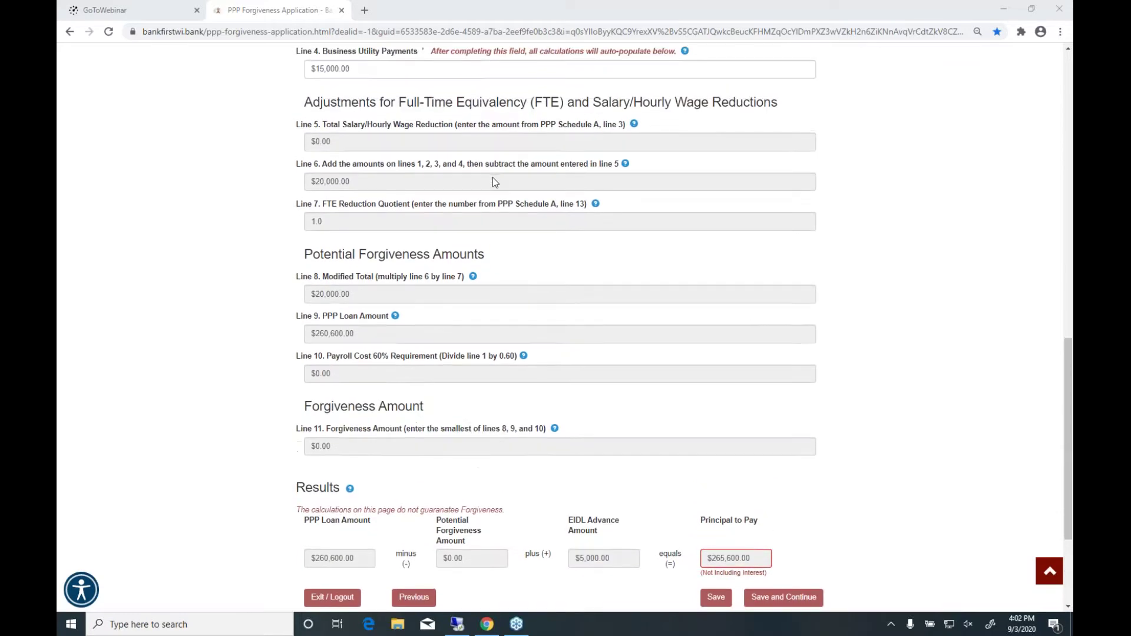
scroll(492, 178, "down", 2)
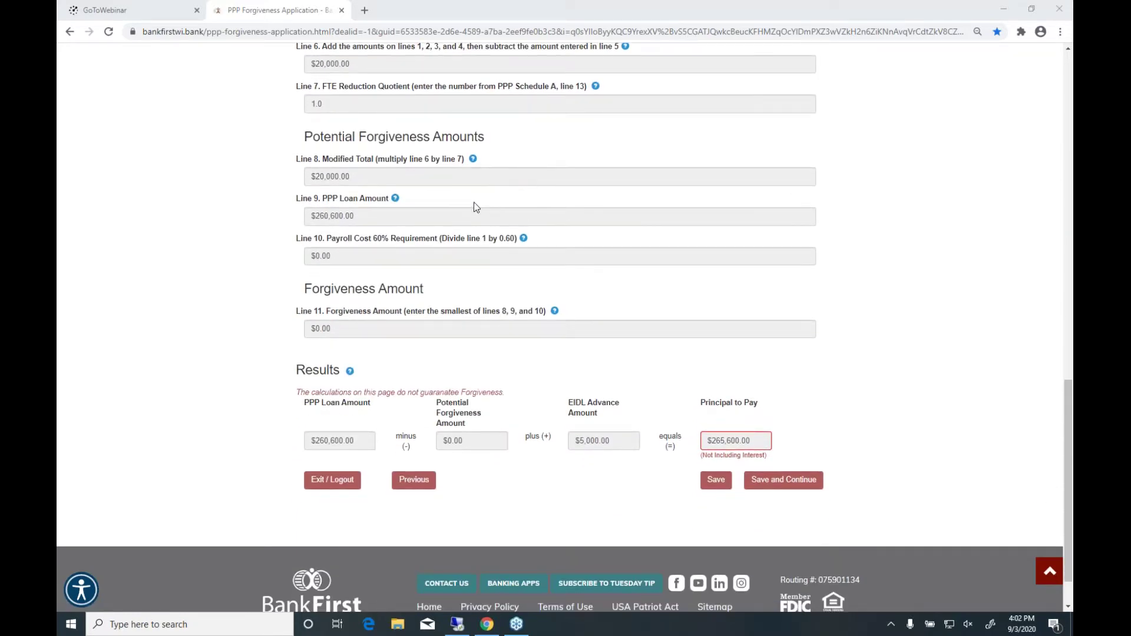
scroll(484, 205, "down", 2)
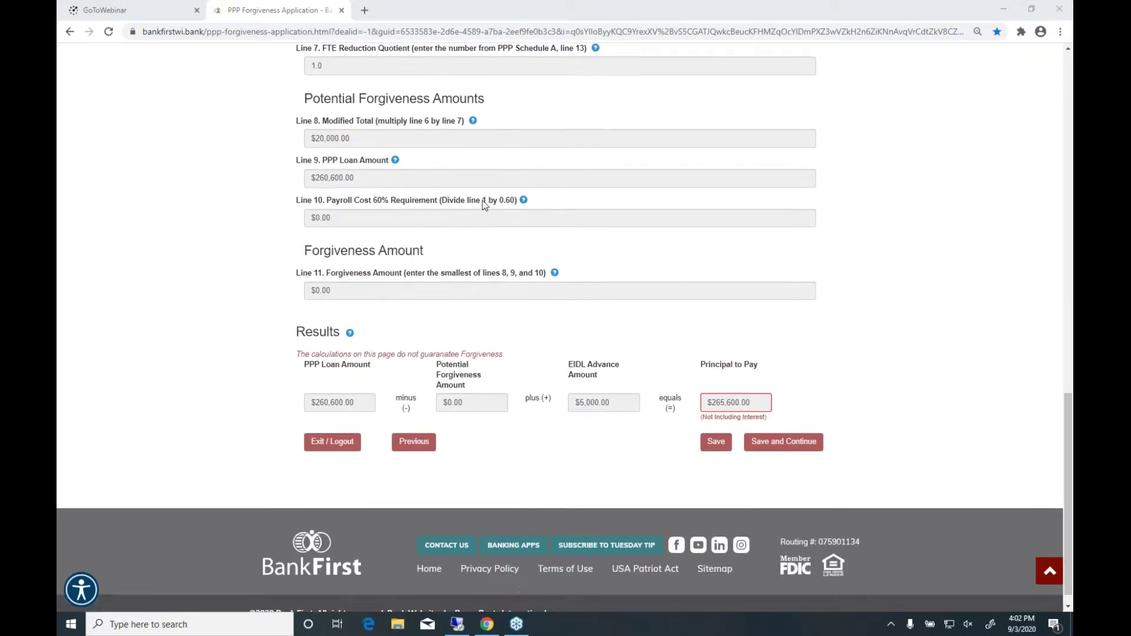
scroll(484, 205, "up", 5)
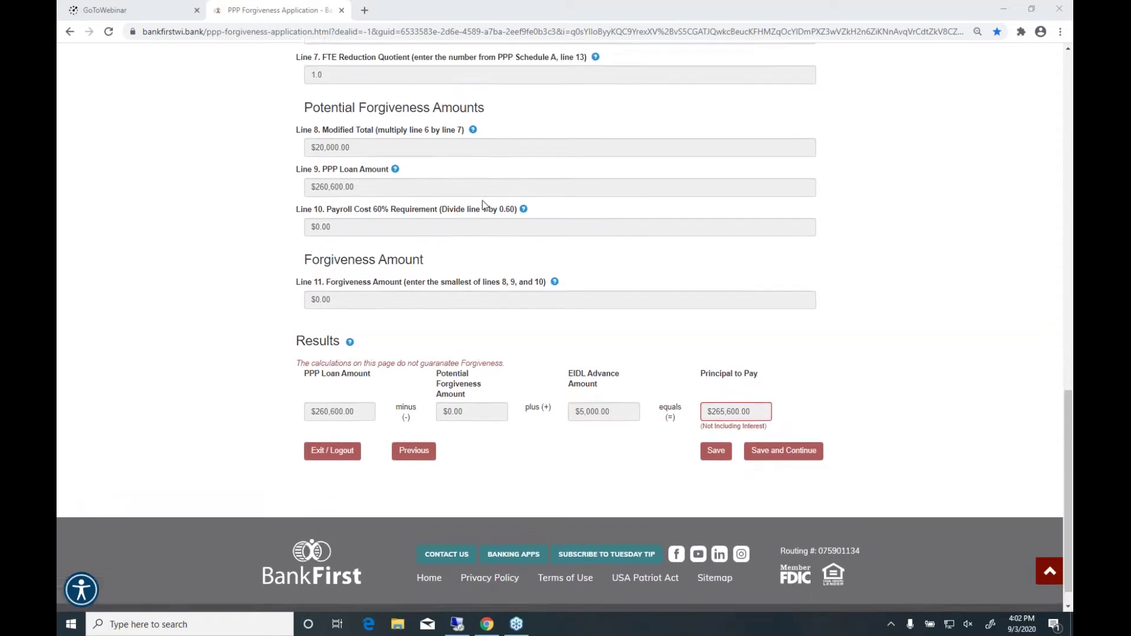
scroll(484, 204, "up", 3)
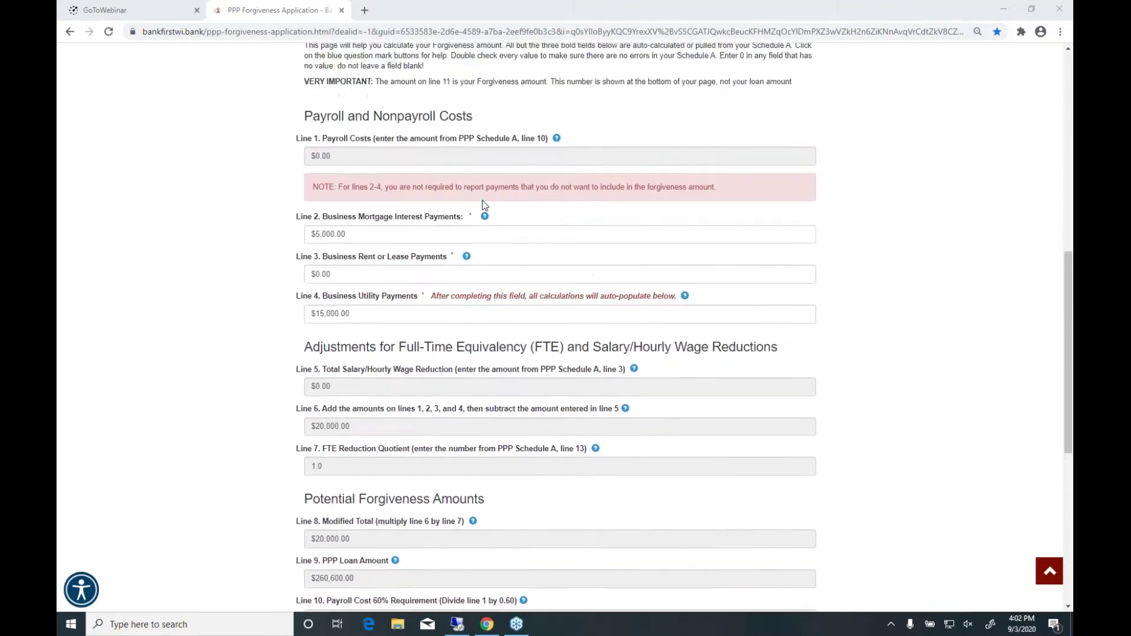
scroll(484, 204, "down", 6)
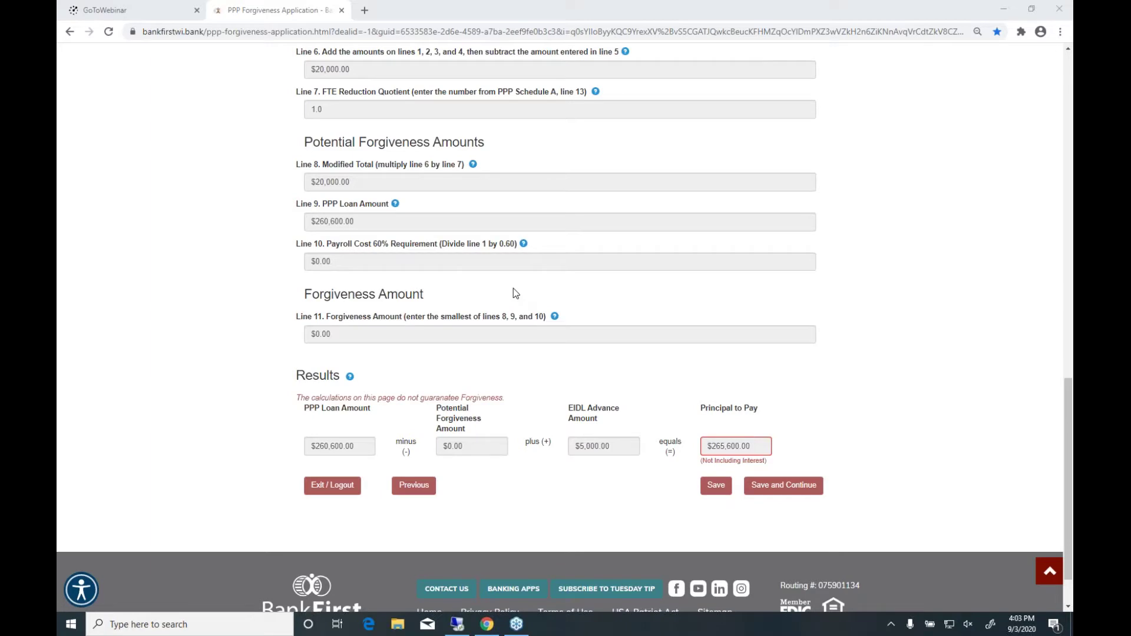
scroll(513, 290, "down", 1)
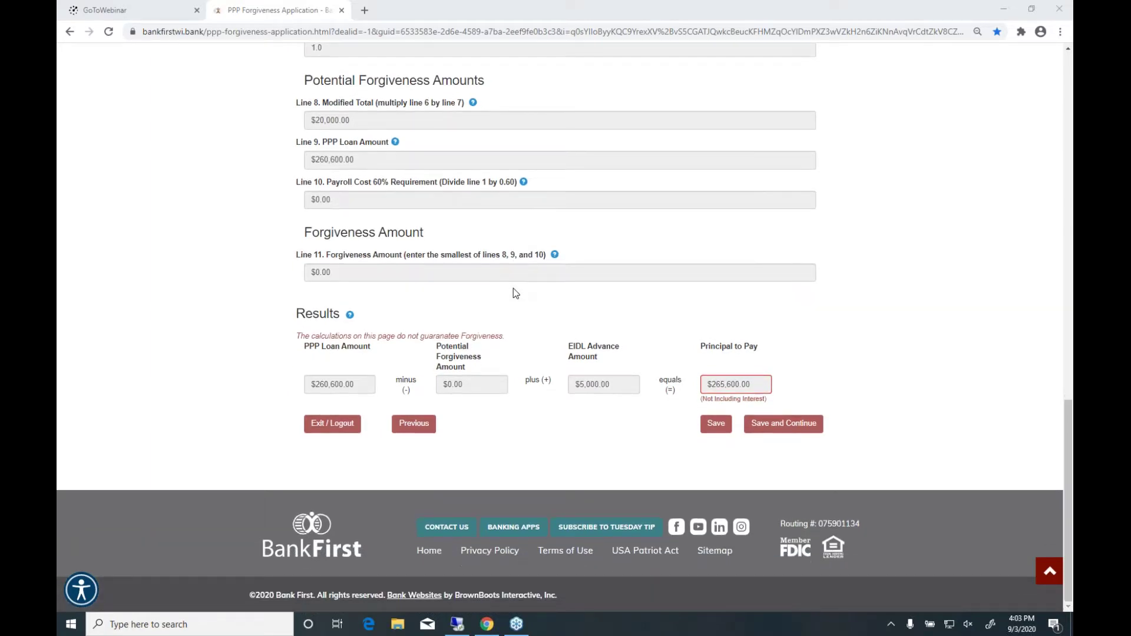
Step: Reread the Forgiveness page's instructions, covered period details and the Payroll and Nonpayroll Costs section
scroll(514, 289, "up", 15)
scroll(514, 292, "up", 2)
scroll(514, 293, "down", 2)
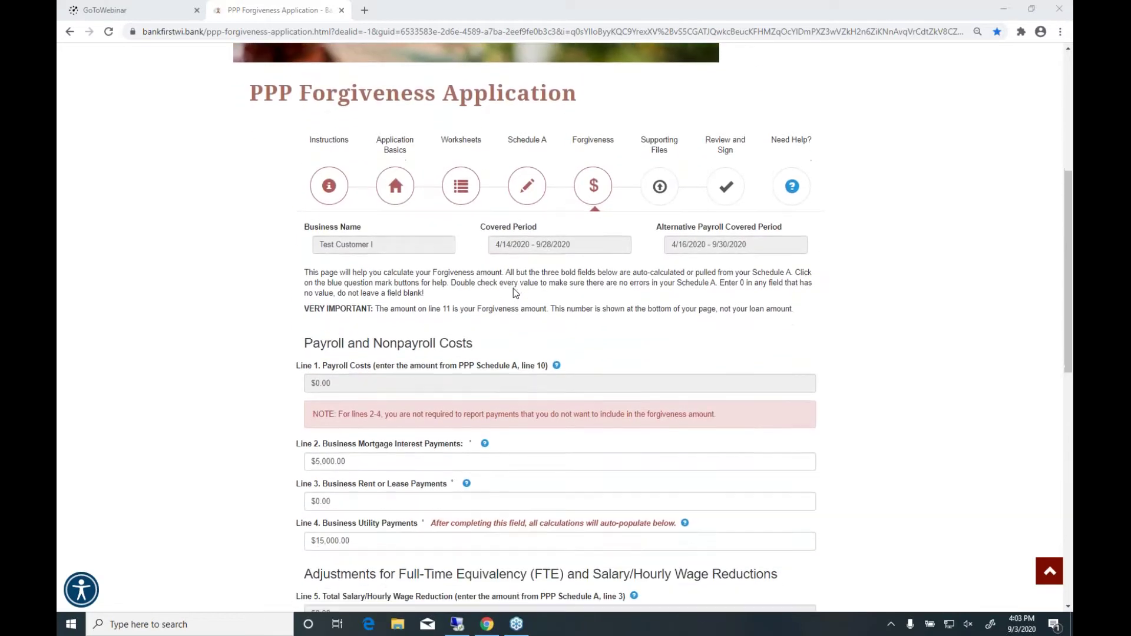
scroll(516, 292, "up", 2)
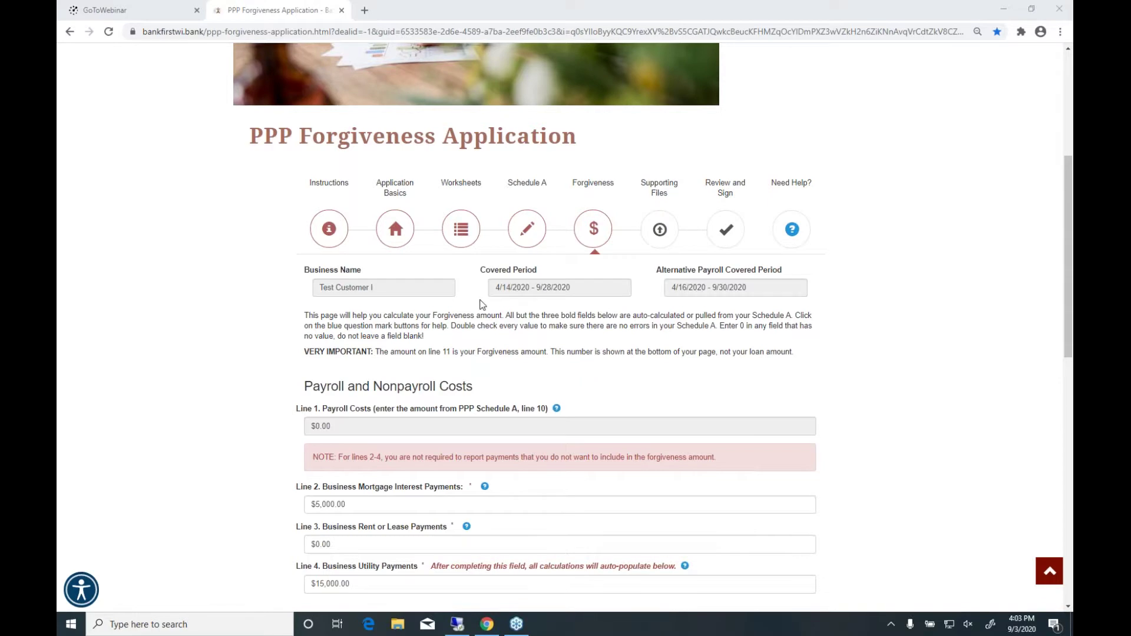
scroll(482, 304, "down", 2)
scroll(482, 303, "down", 1)
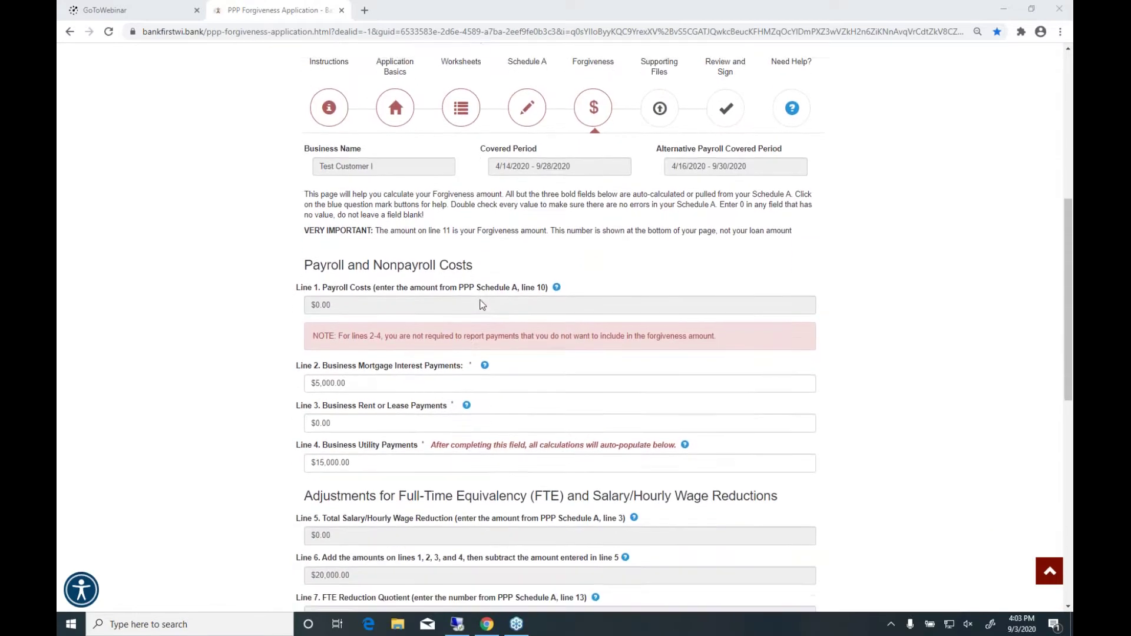
scroll(481, 303, "up", 3)
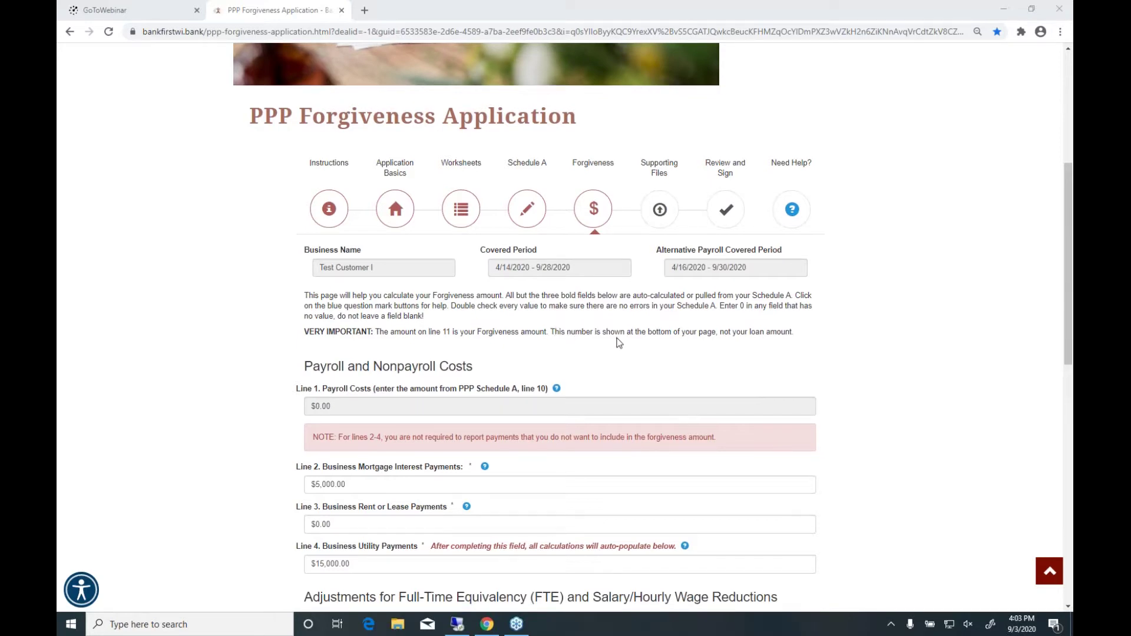
Step: Save and continue from the Forgiveness page to the Supporting Files page
scroll(618, 343, "down", 3)
scroll(618, 343, "down", 8)
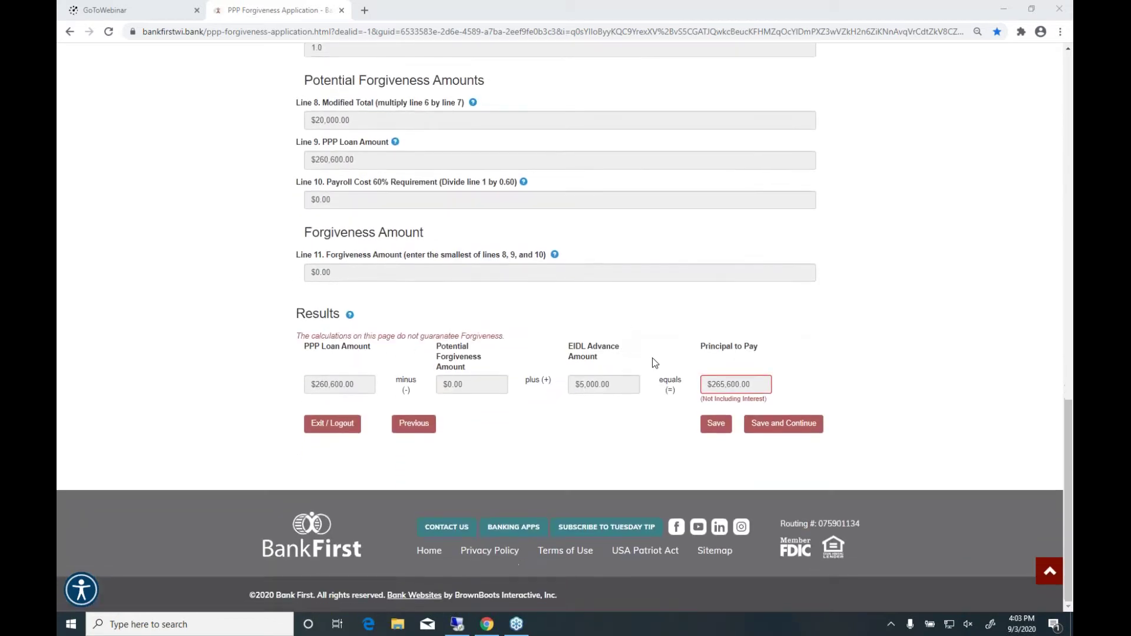
left_click(784, 425)
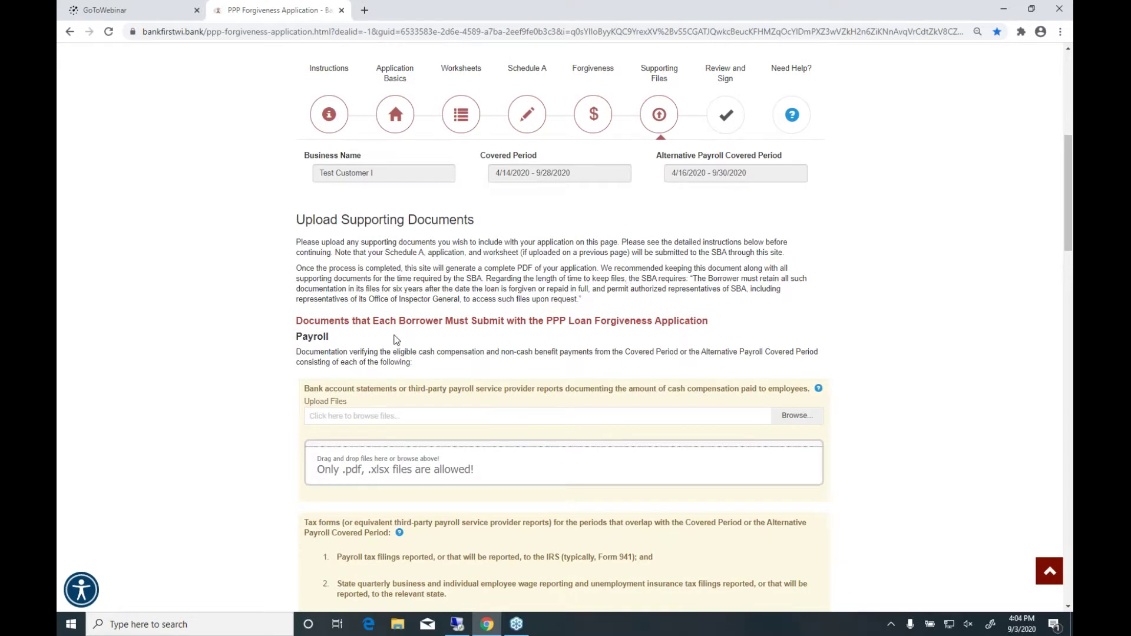
Step: Examine the Supporting Files instructions and the upload sections for payroll, tax form, benefit, FTE and nonpayroll documentation
scroll(300, 338, "down", 1)
scroll(299, 338, "down", 2)
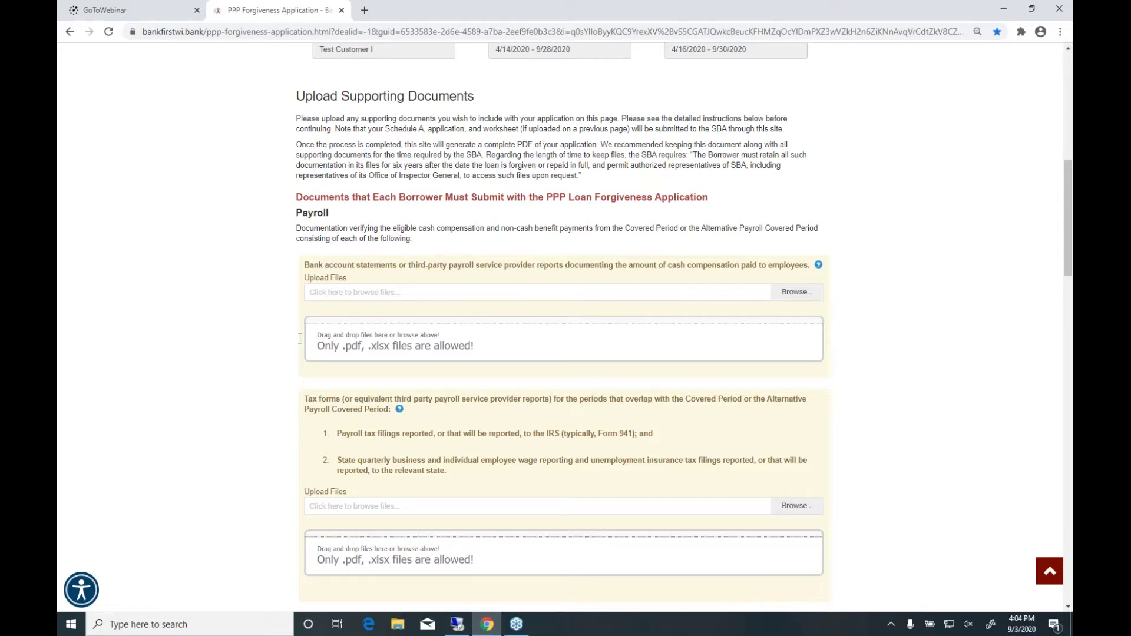
scroll(300, 338, "down", 10)
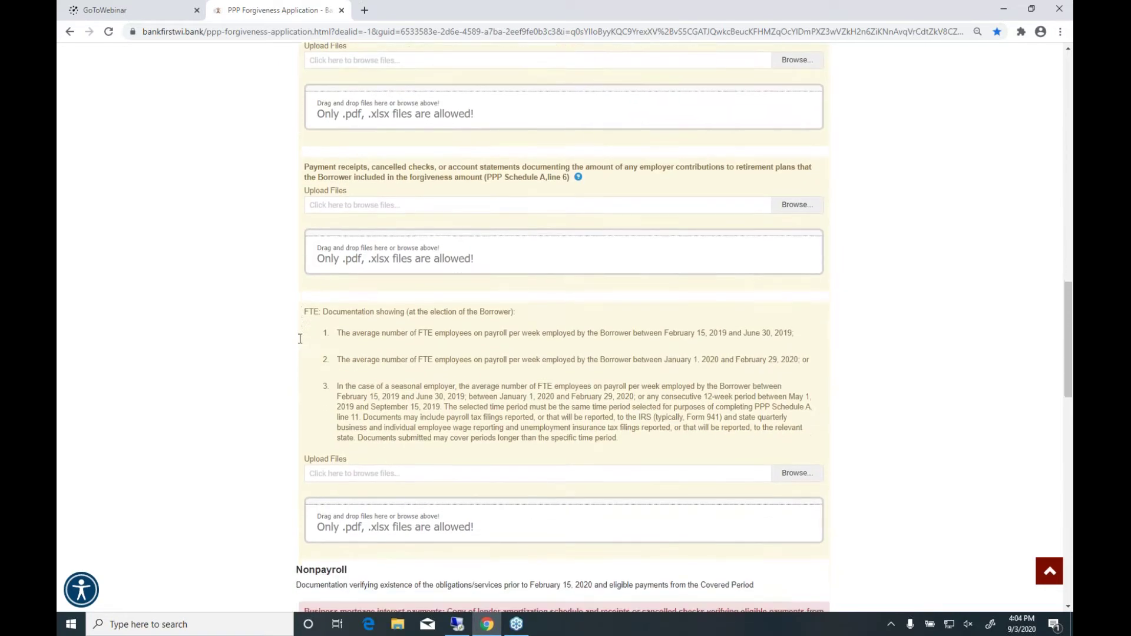
scroll(299, 339, "down", 4)
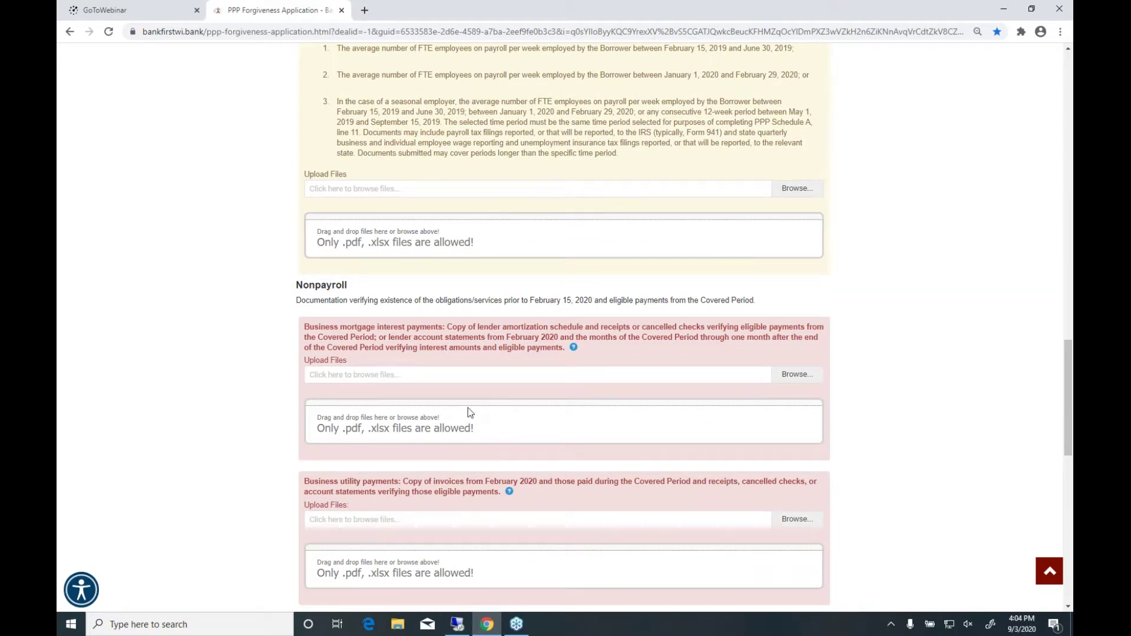
scroll(468, 408, "up", 1)
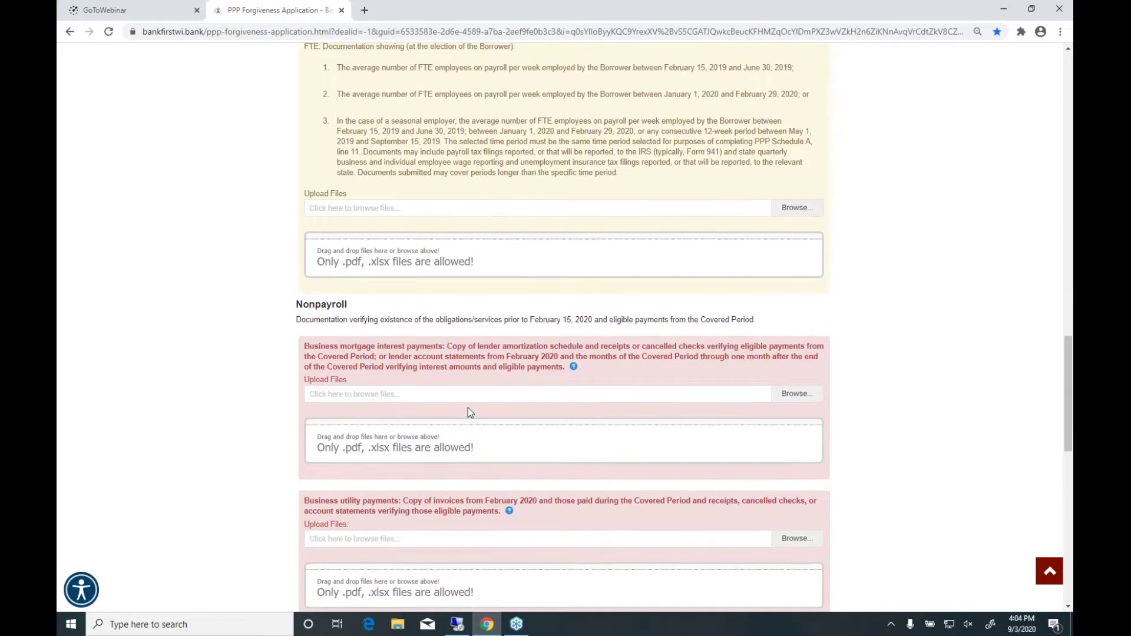
scroll(468, 413, "up", 3)
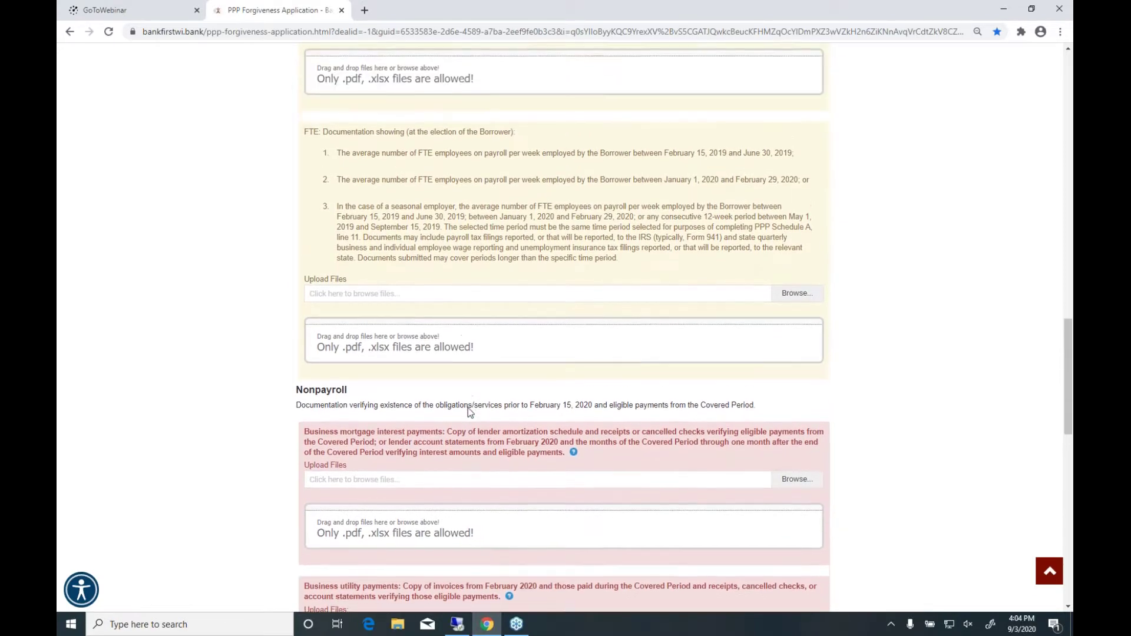
scroll(468, 408, "up", 3)
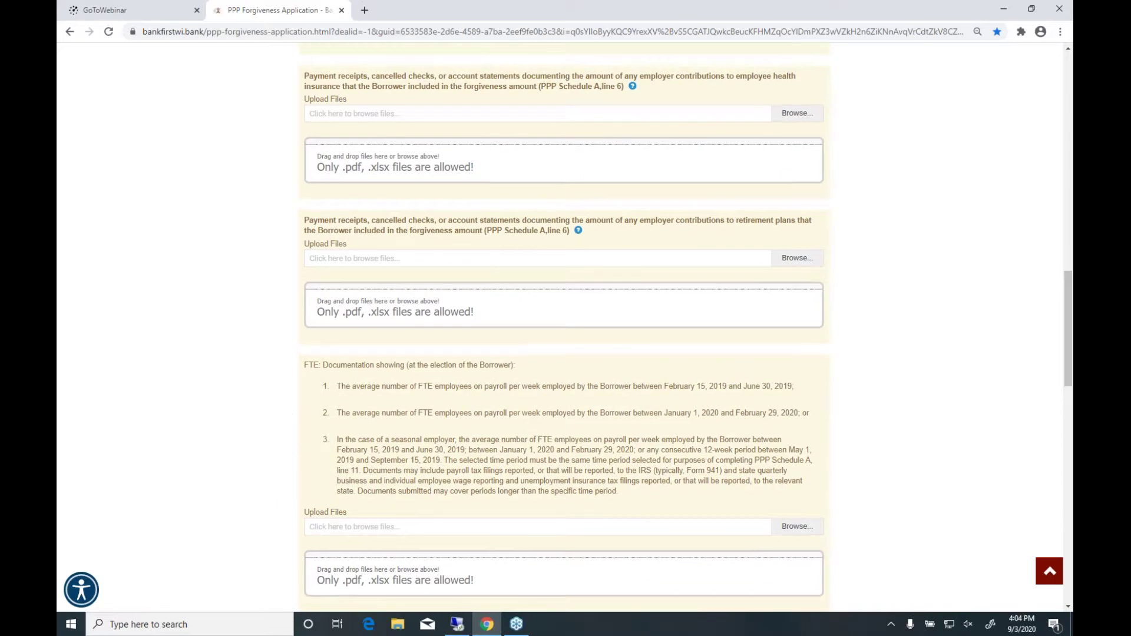
scroll(480, 393, "up", 3)
scroll(525, 205, "up", 3)
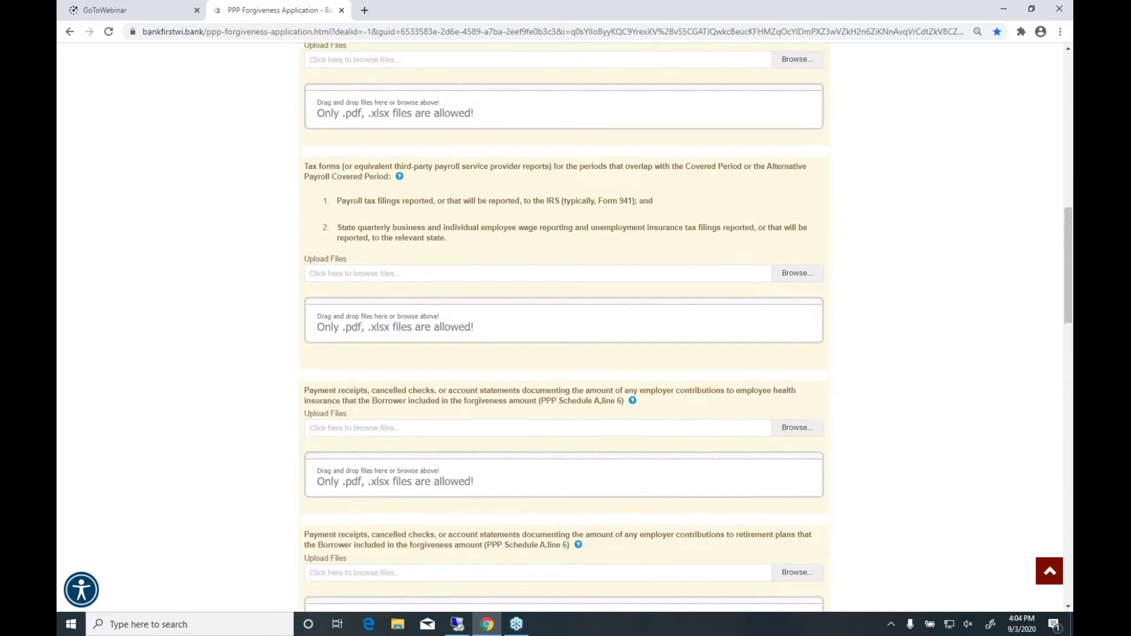
scroll(432, 200, "up", 2)
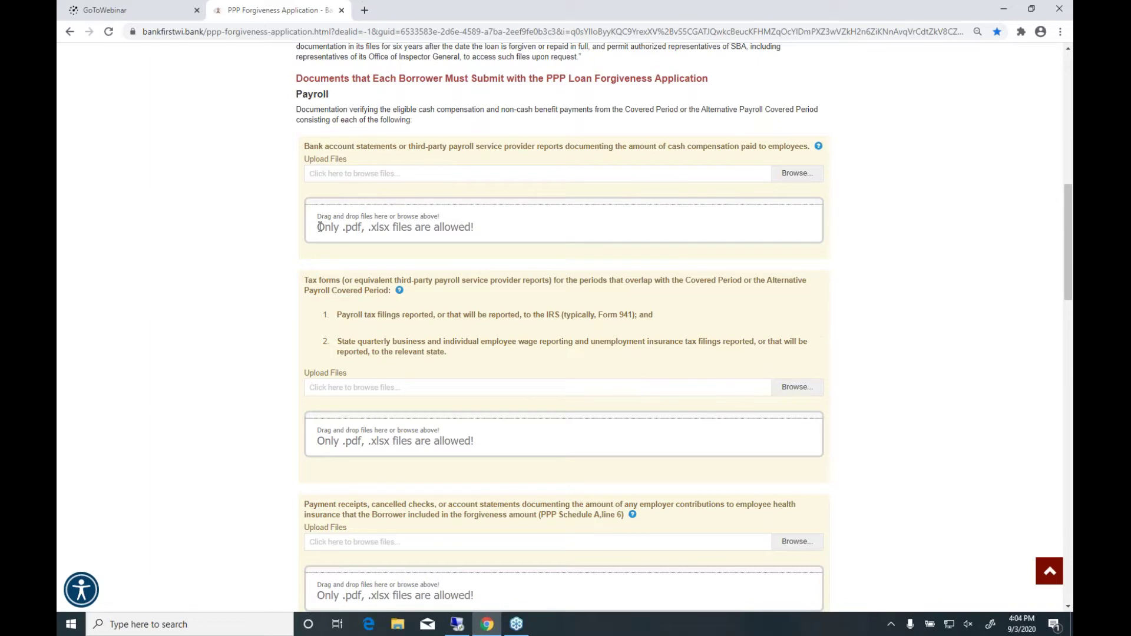
scroll(320, 227, "up", 3)
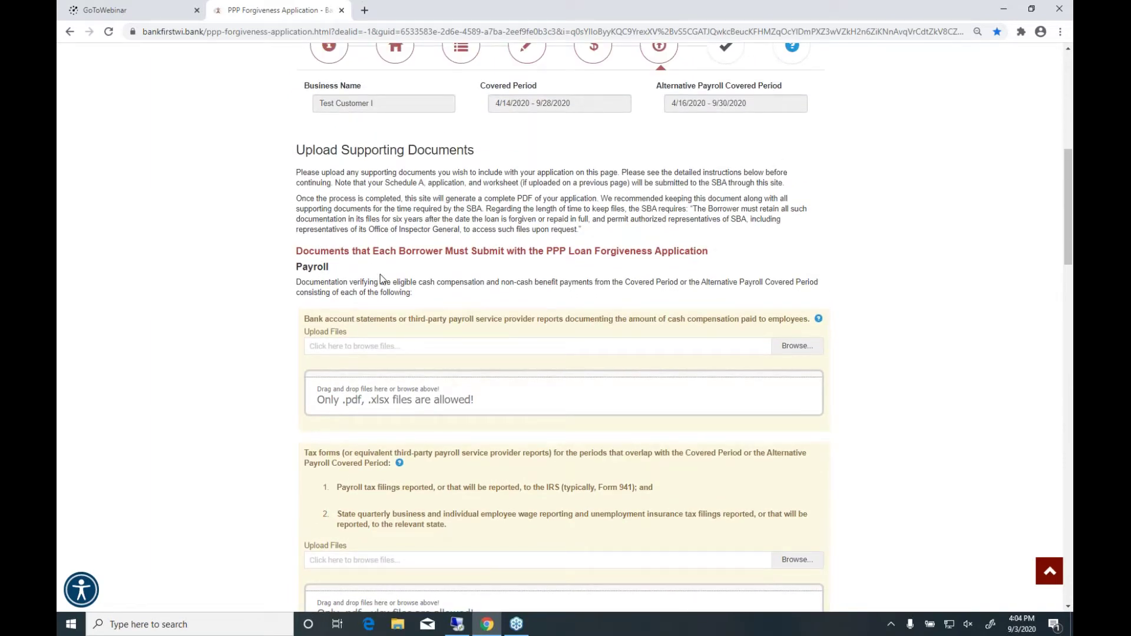
scroll(380, 277, "down", 2)
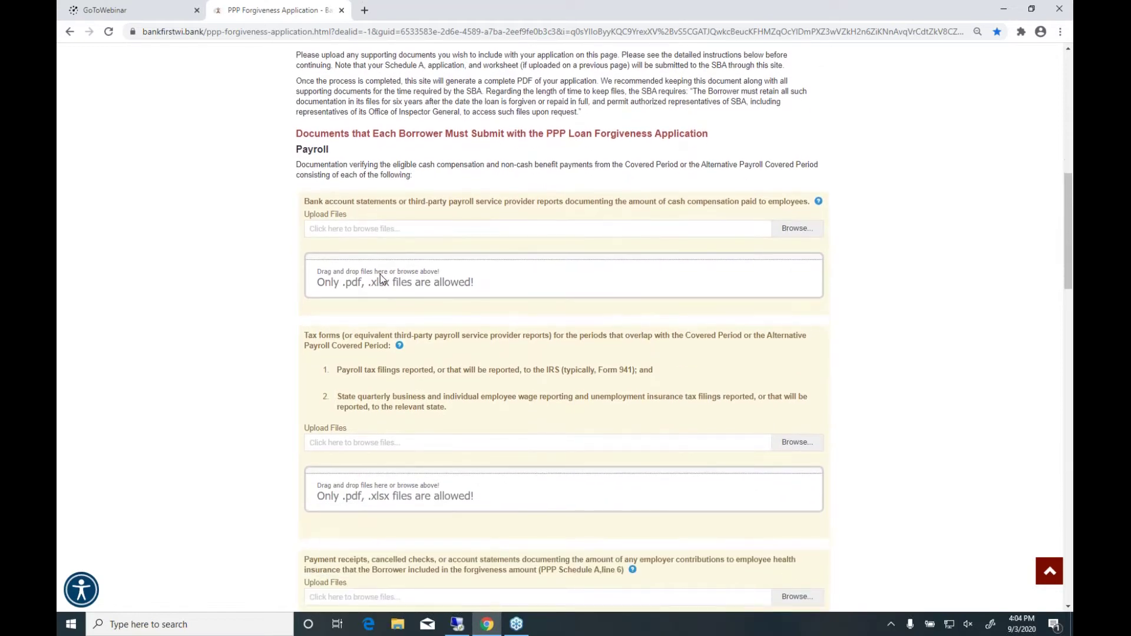
Step: Read through the payroll, FTE, nonpayroll and other supporting file sections down to the two record-retention agreement terms
scroll(380, 275, "down", 1)
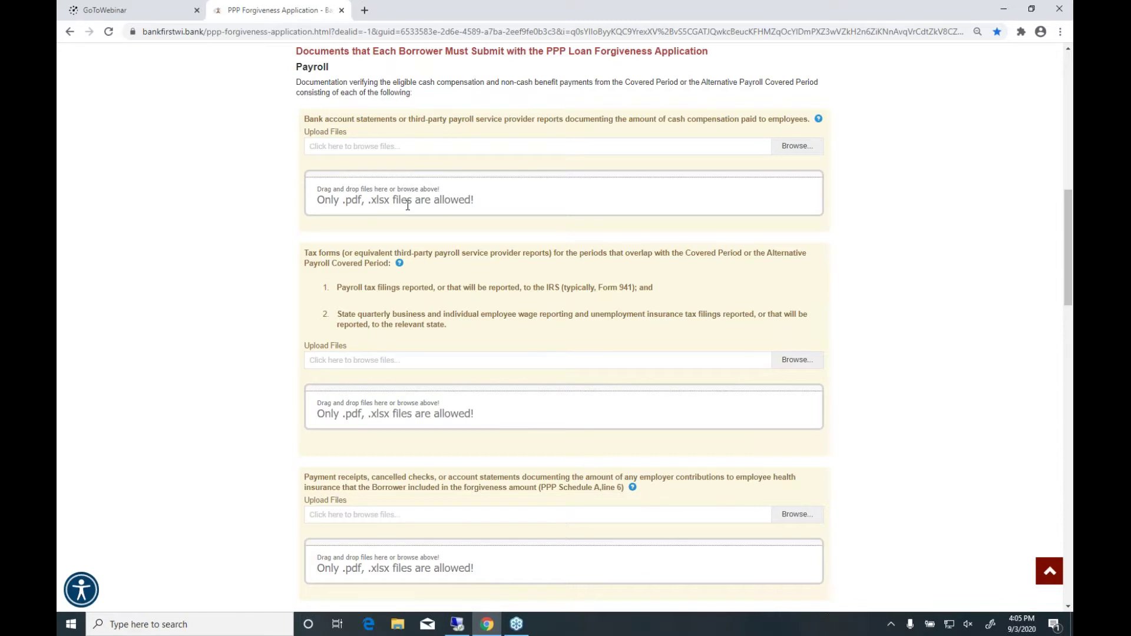
scroll(408, 205, "down", 8)
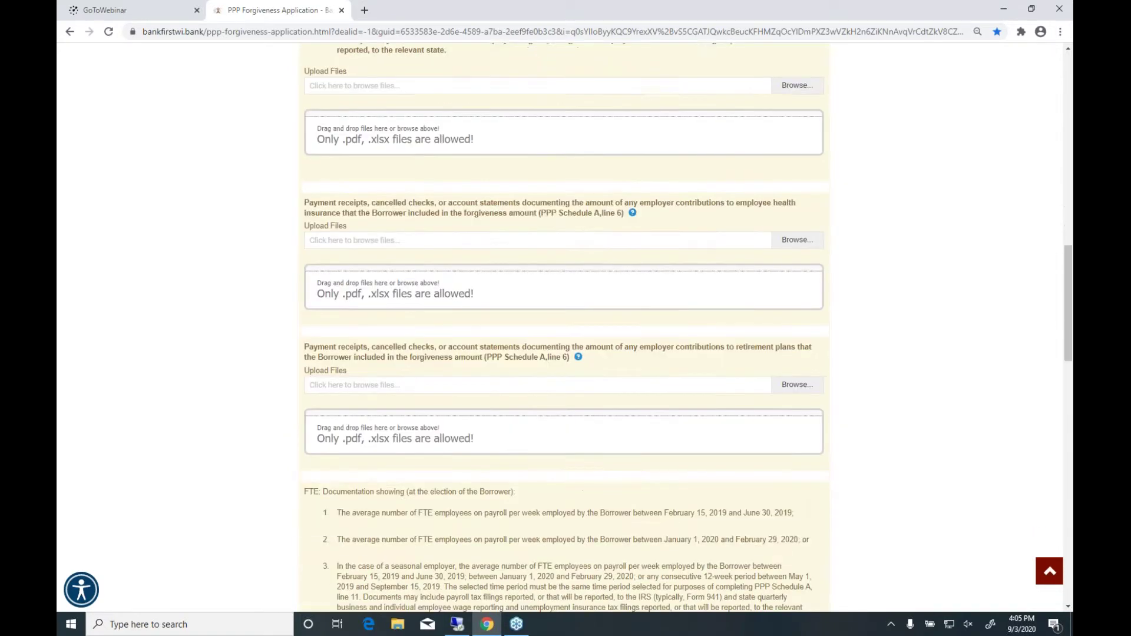
scroll(439, 285, "down", 10)
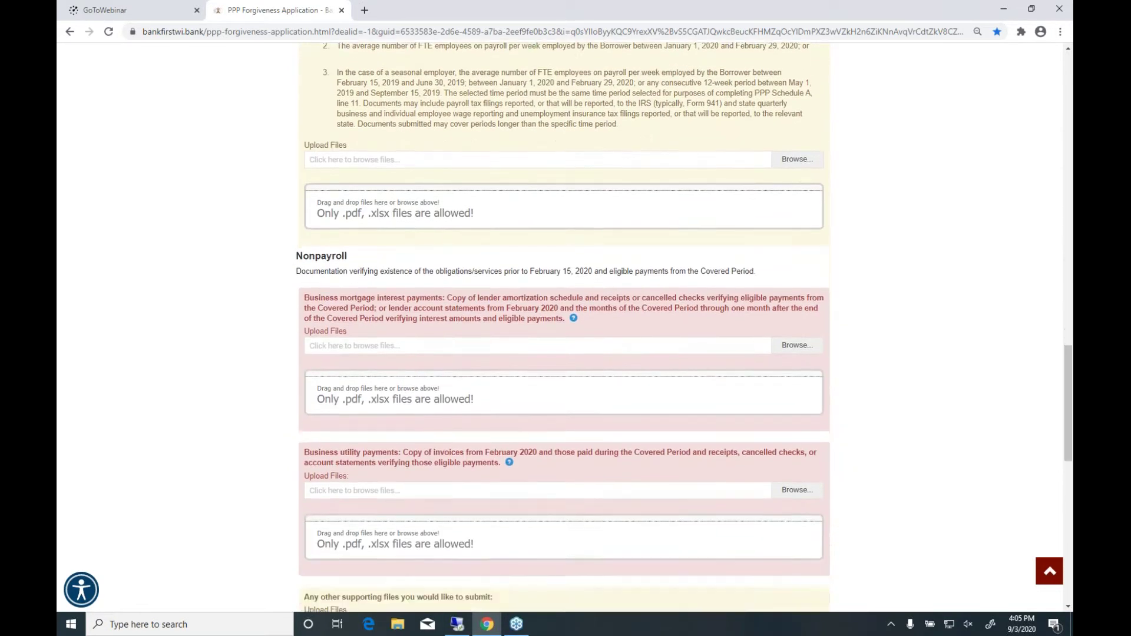
scroll(415, 389, "down", 2)
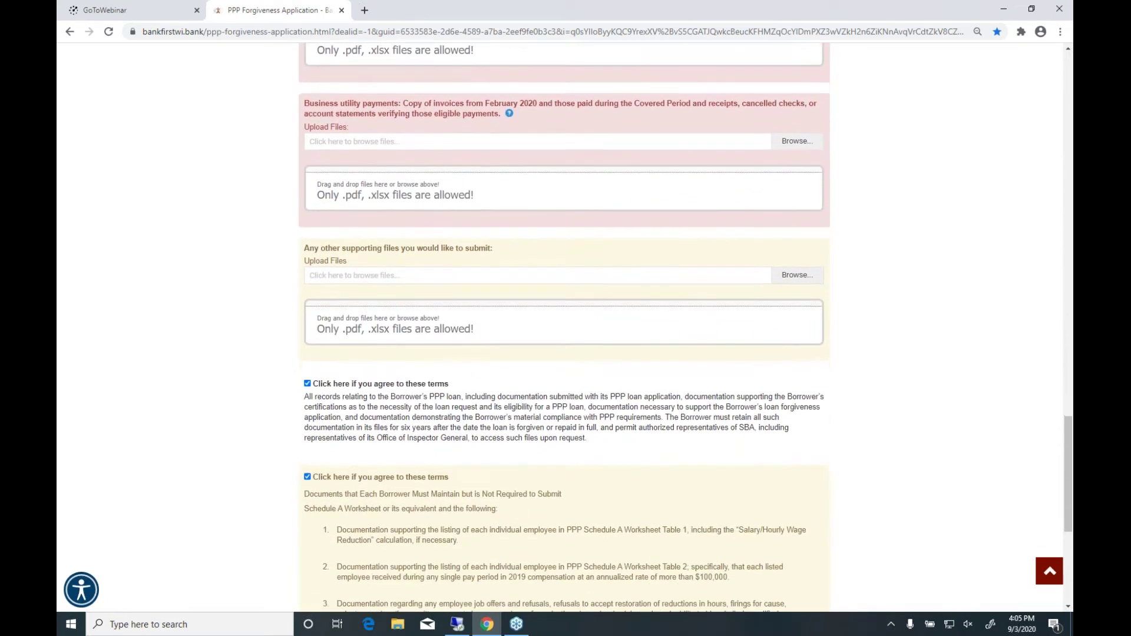
scroll(315, 418, "down", 3)
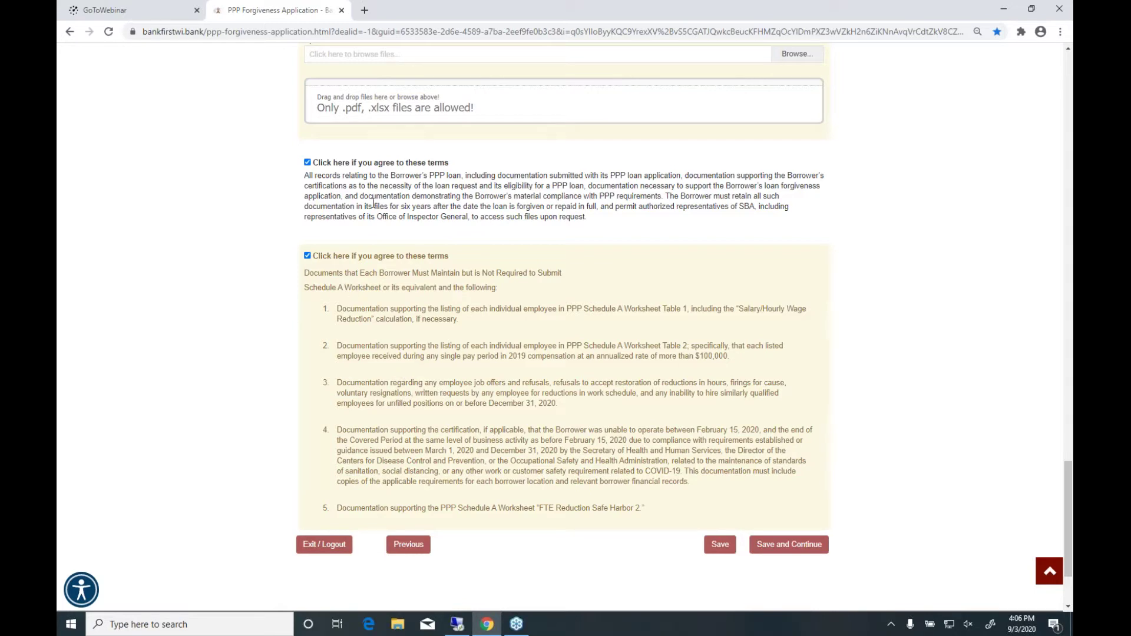
scroll(433, 217, "down", 1)
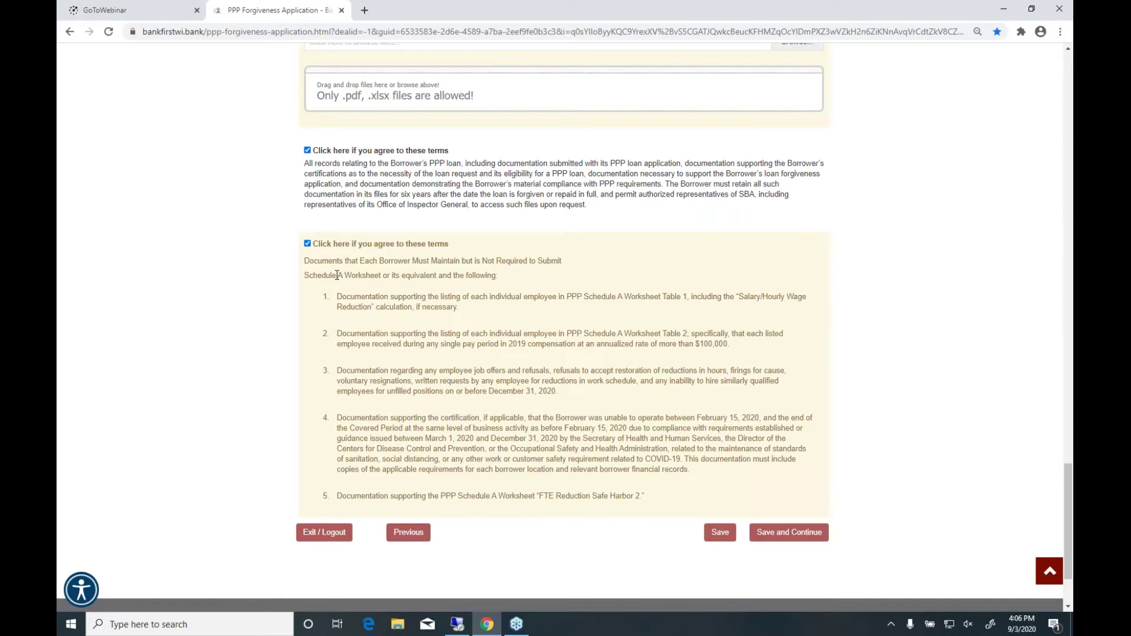
scroll(396, 323, "down", 2)
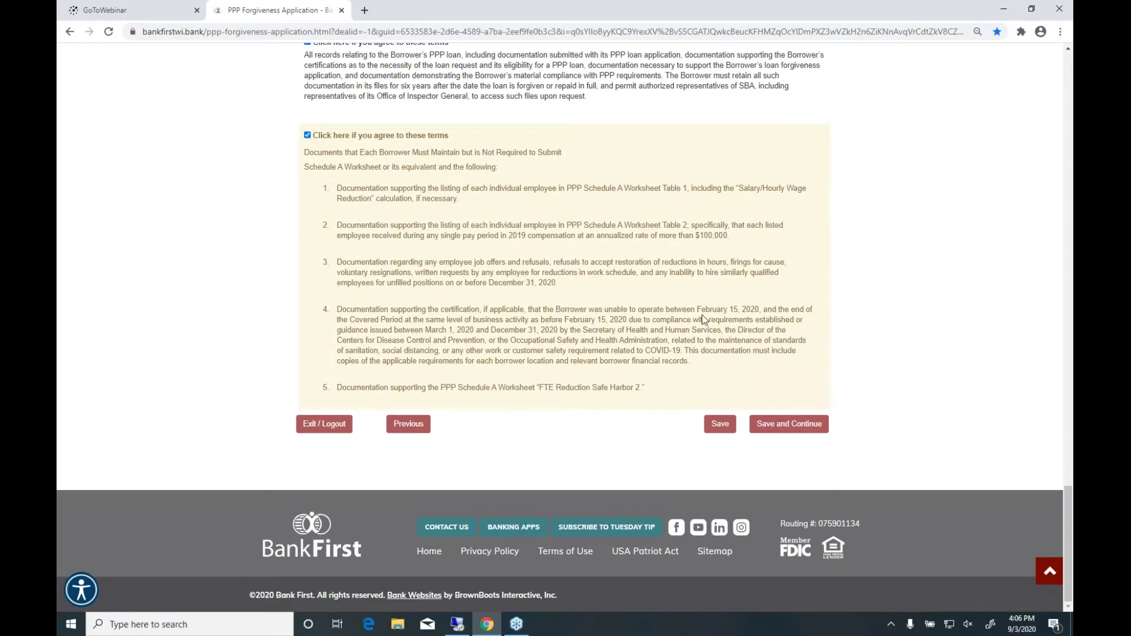
Step: Recheck the nonpayroll, FTE, retirement, health insurance and tax form upload sections on the Supporting Files page
scroll(704, 319, "up", 6)
scroll(705, 320, "up", 9)
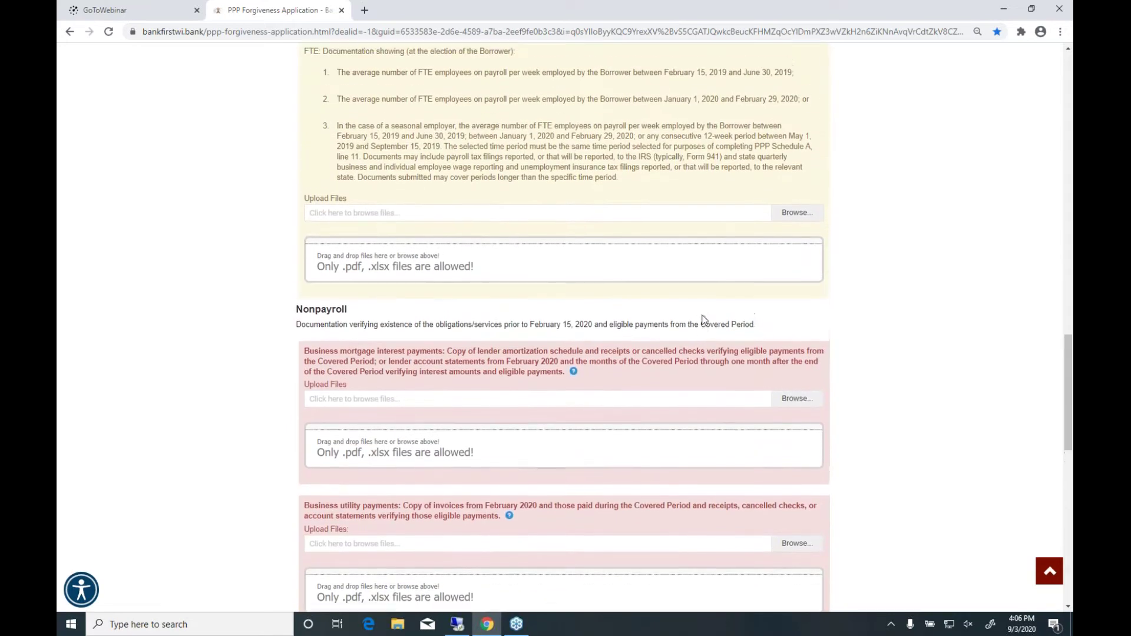
scroll(585, 320, "down", 11)
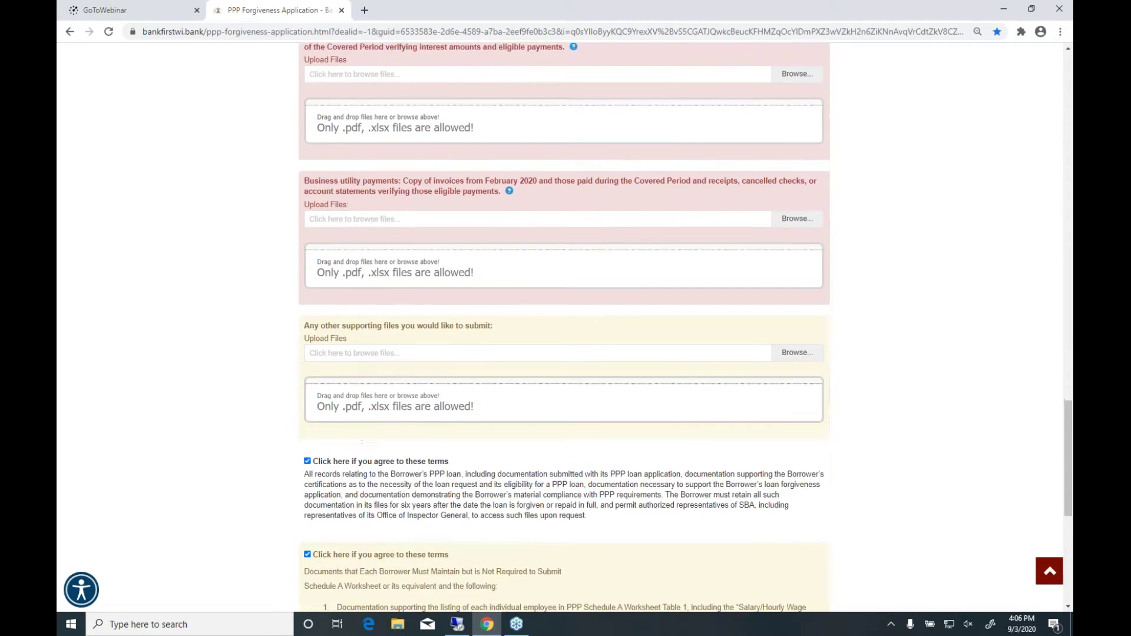
scroll(585, 320, "up", 12)
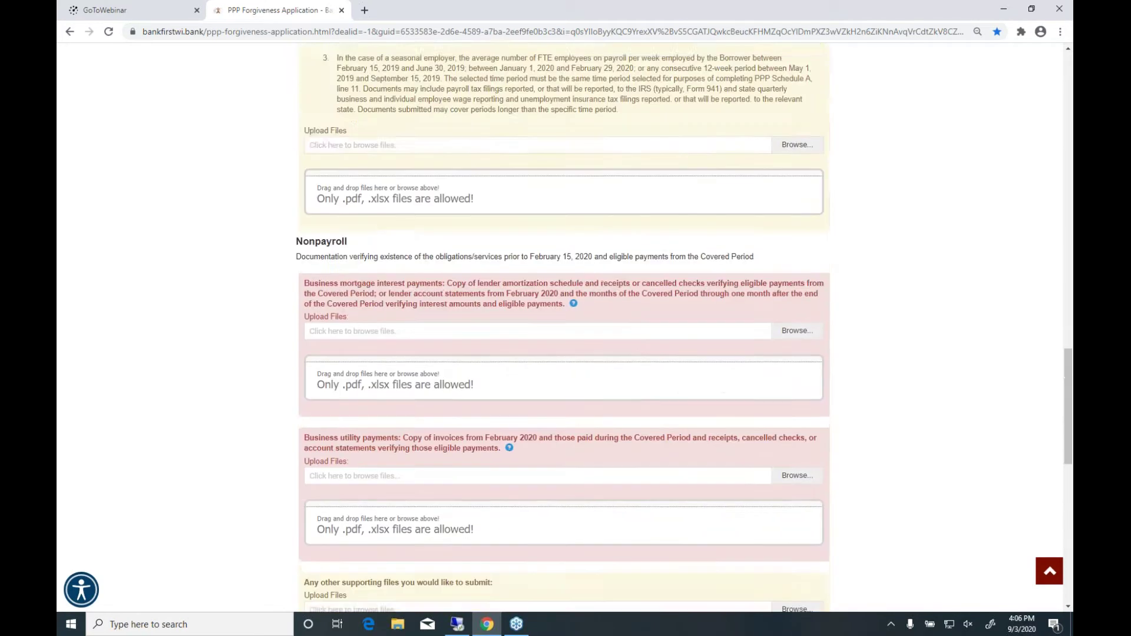
scroll(424, 525, "up", 10)
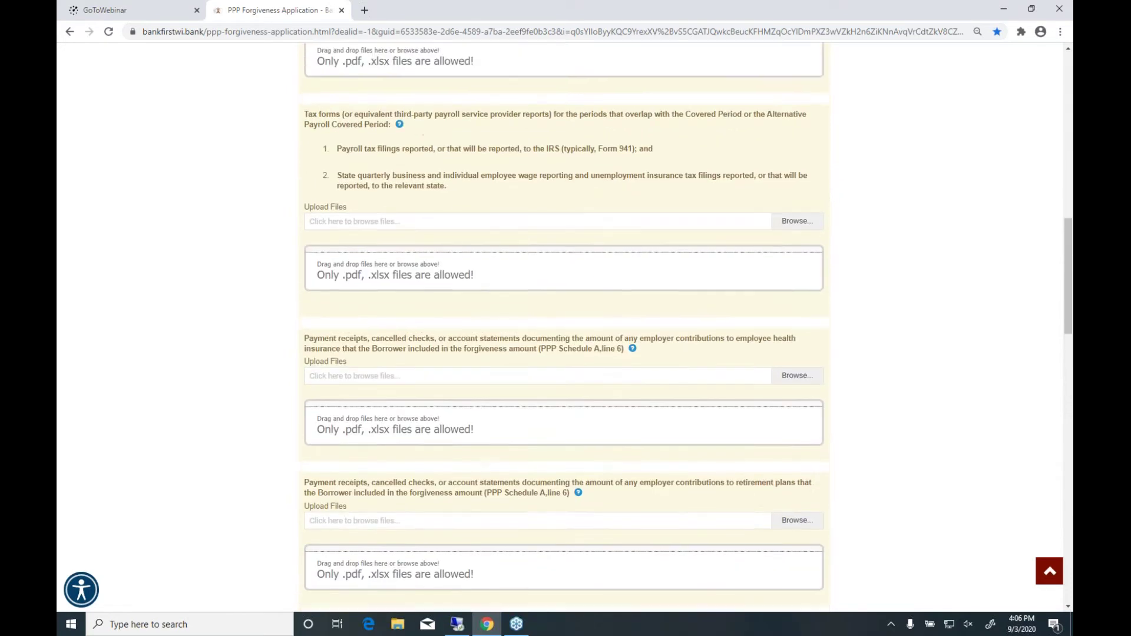
scroll(754, 94, "up", 1)
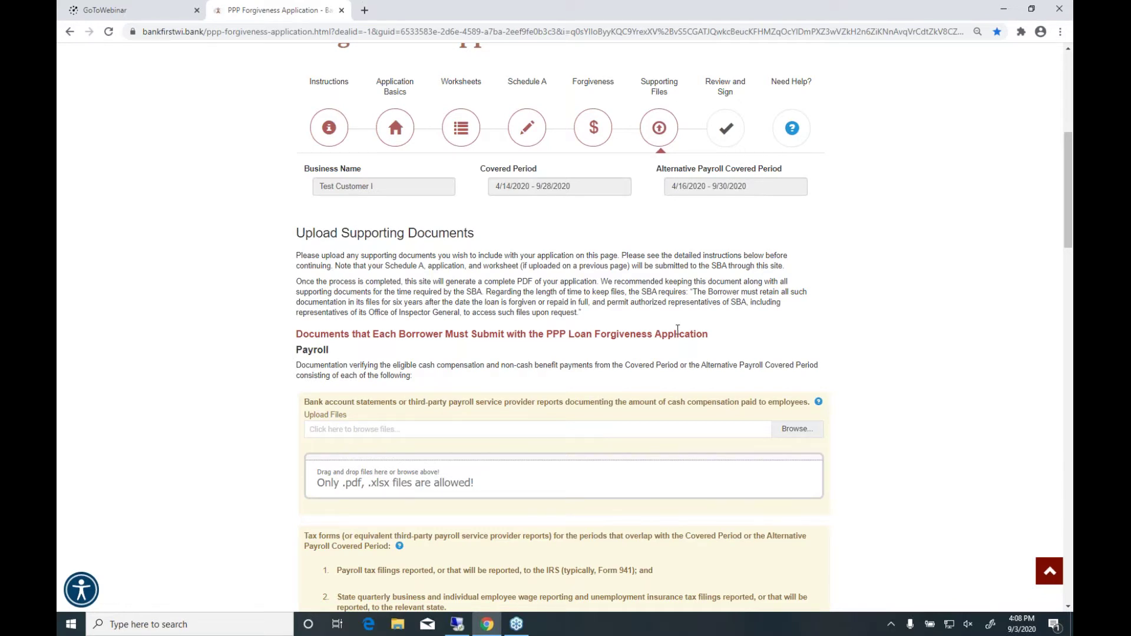
Step: Reread the agreement terms and the list of documents each borrower must maintain but need not submit
scroll(678, 330, "down", 15)
scroll(678, 329, "down", 15)
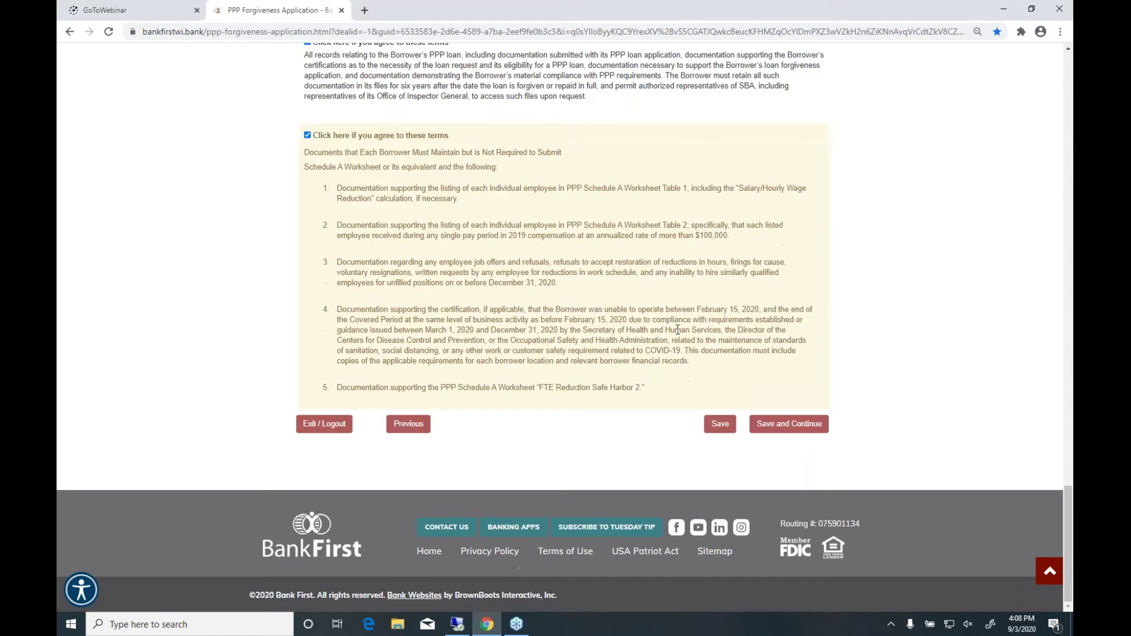
scroll(678, 329, "up", 7)
scroll(677, 330, "down", 5)
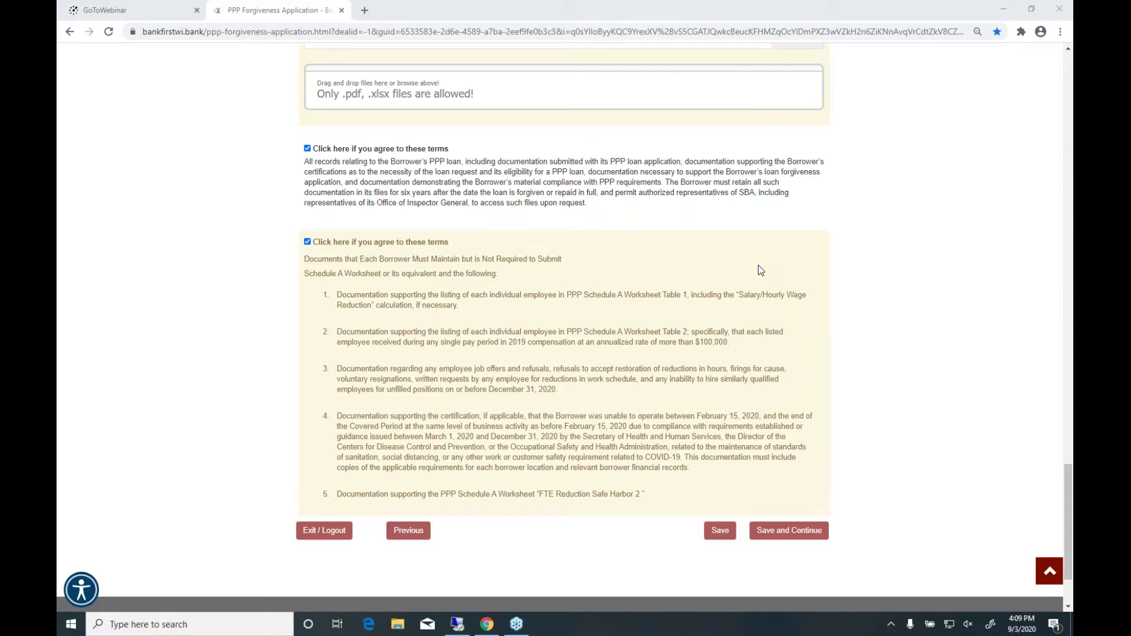
Step: Go back to the Schedule A page and view its Table 1 and Table 2 totals and non-cash compensation lines
scroll(760, 270, "up", 12)
scroll(758, 268, "up", 12)
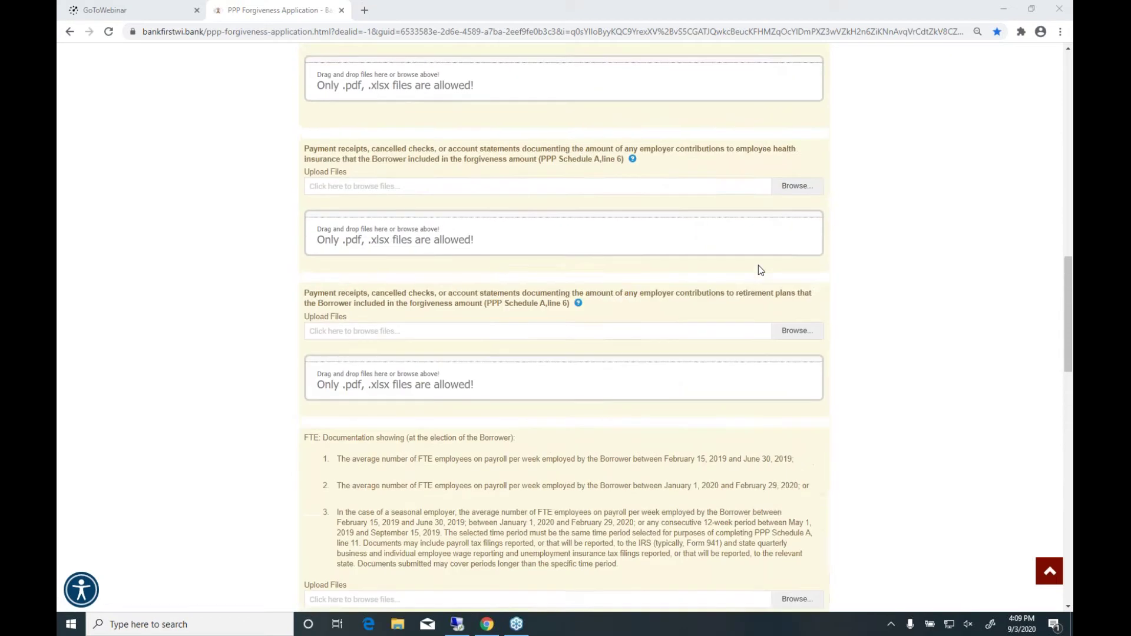
scroll(759, 268, "up", 4)
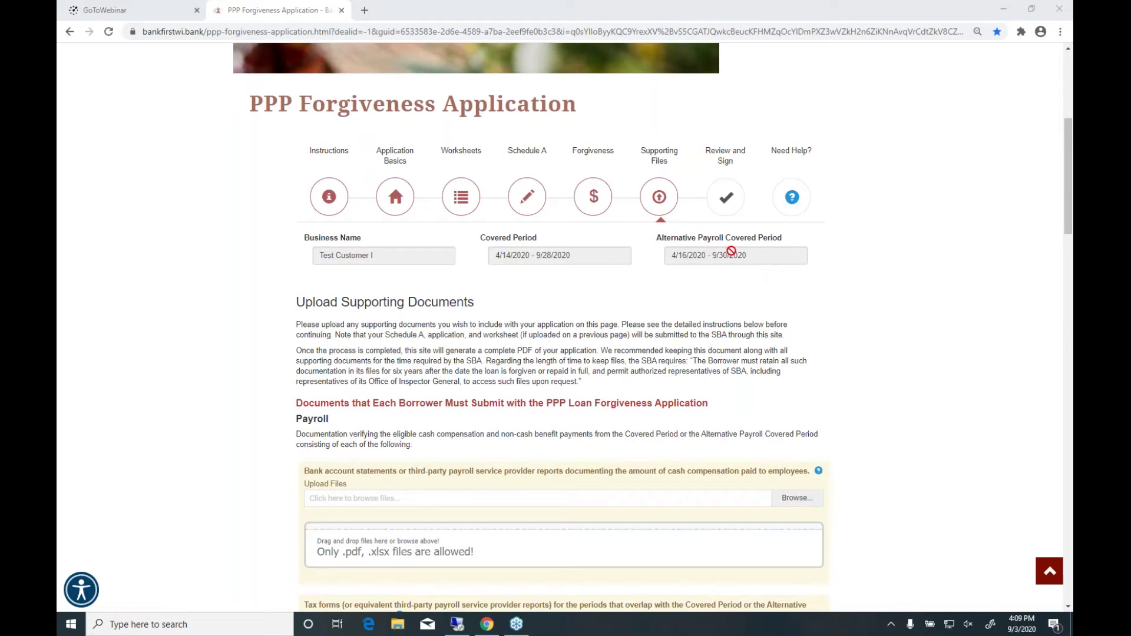
left_click(527, 198)
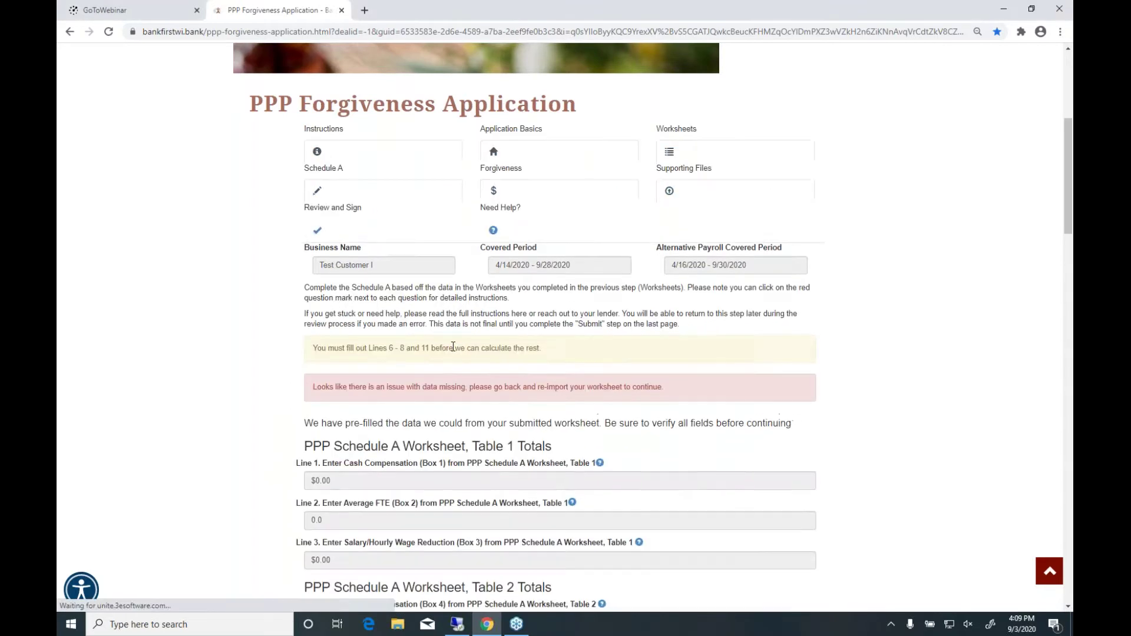
scroll(453, 347, "down", 5)
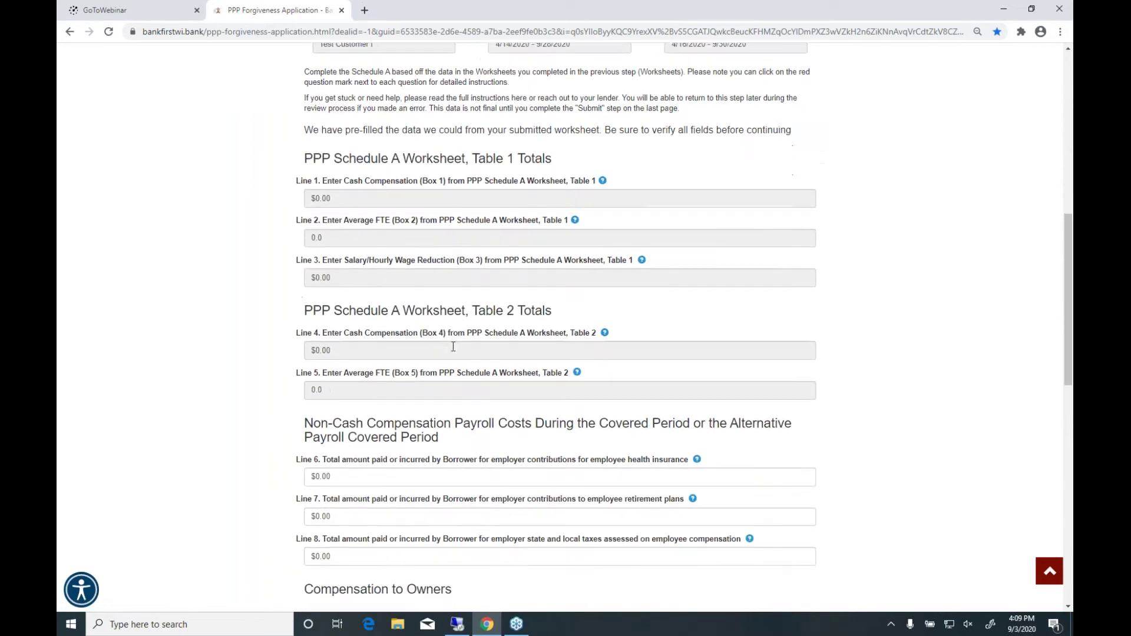
scroll(453, 346, "up", 6)
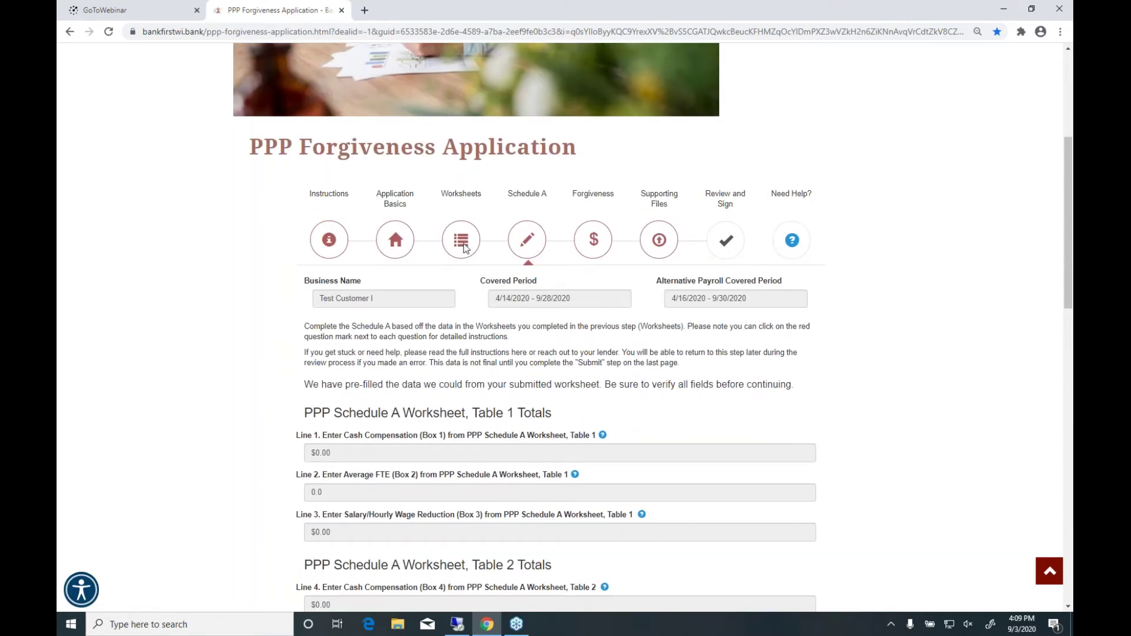
Step: Open the Worksheets page and examine the Schedule A Worksheet methods, simplified FTE option, and owner and employee compensation tables
left_click(463, 245)
scroll(475, 362, "down", 4)
scroll(476, 367, "down", 2)
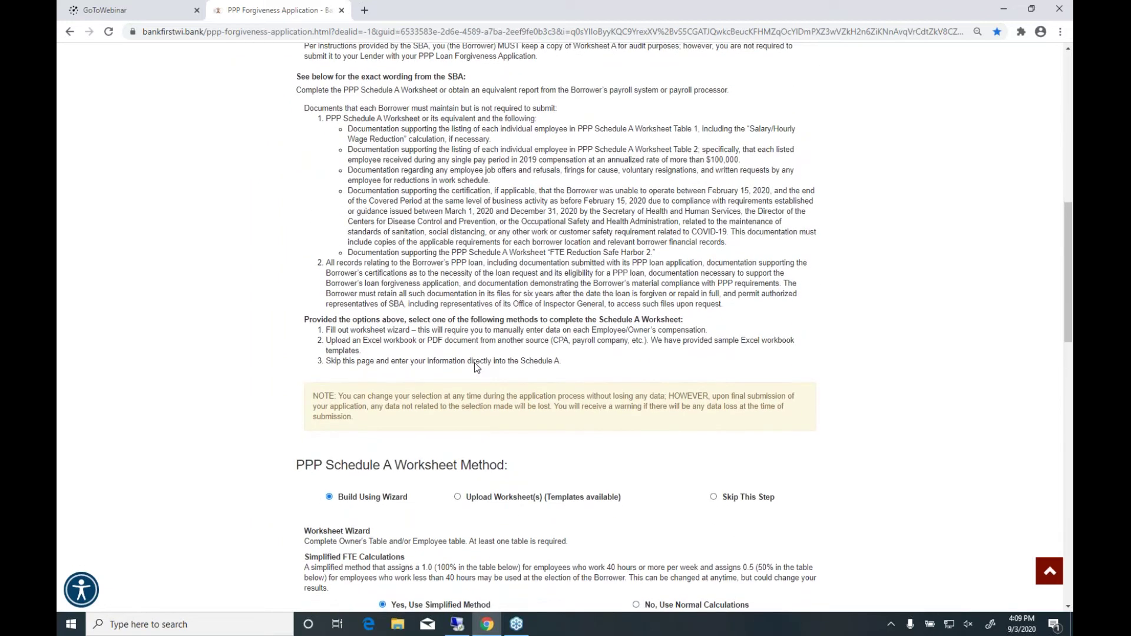
scroll(475, 363, "up", 1)
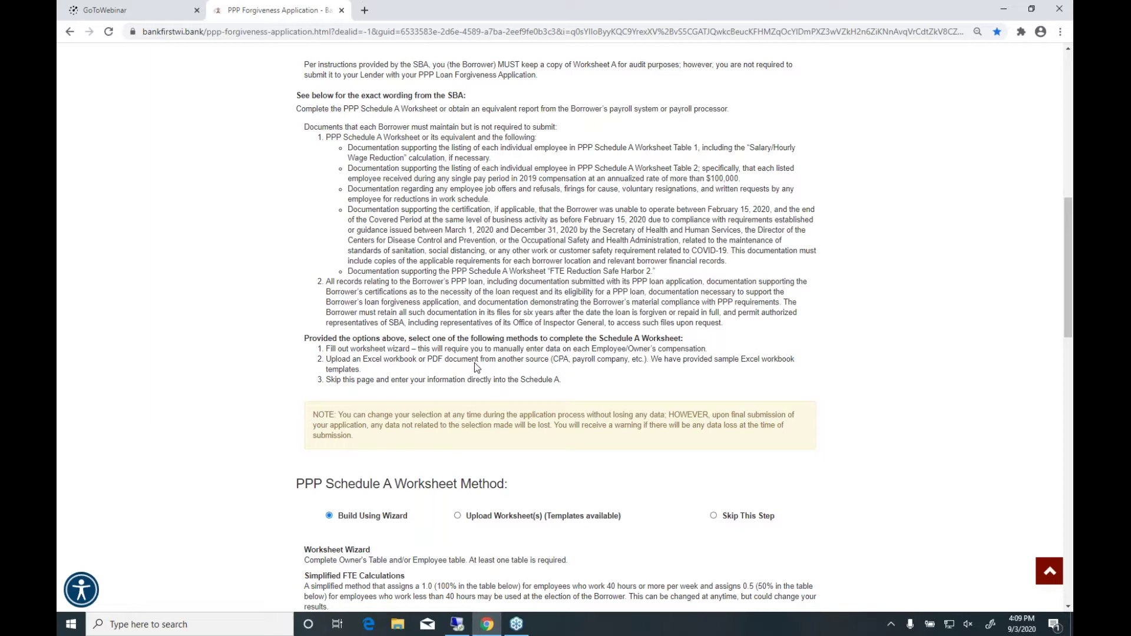
scroll(477, 366, "down", 5)
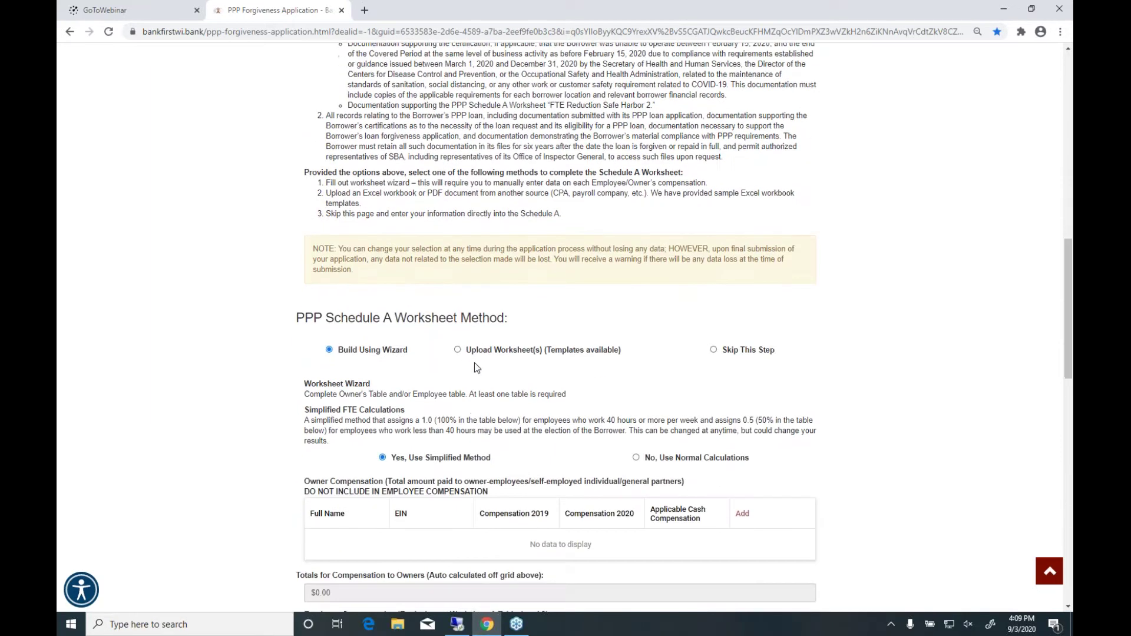
scroll(476, 367, "down", 2)
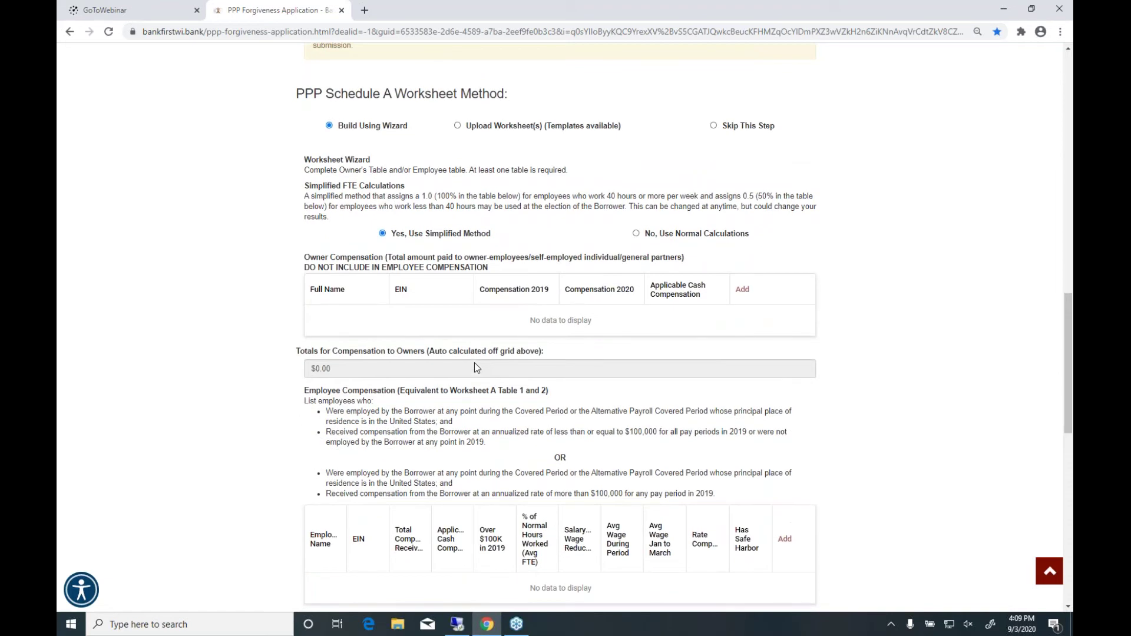
scroll(476, 368, "down", 3)
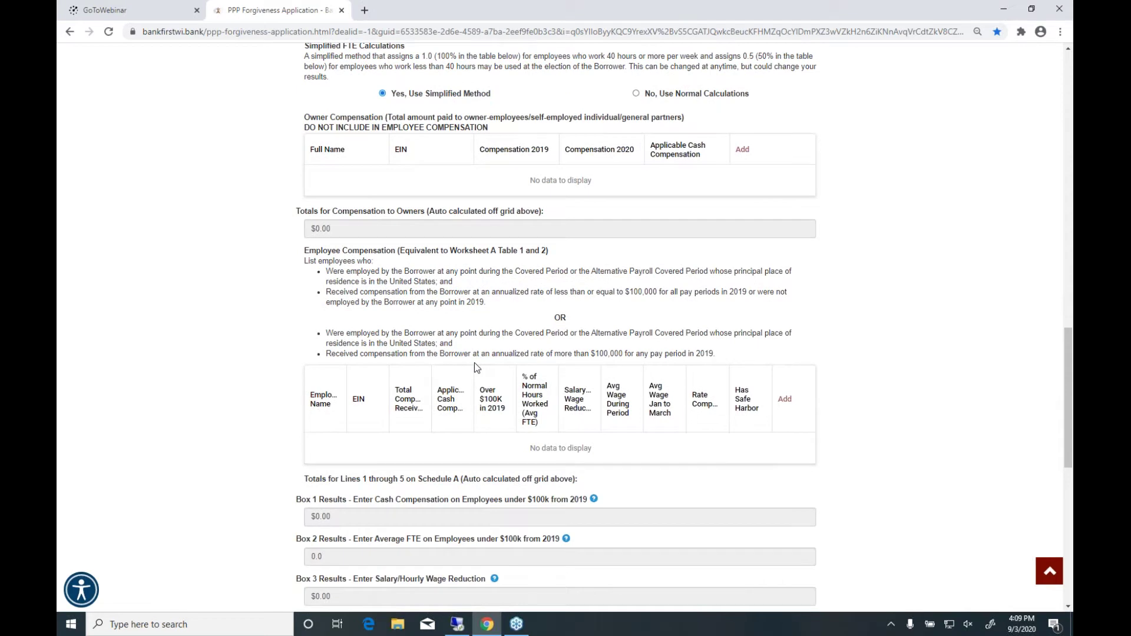
Step: Reread the Schedule A Worksheet instructions with the SBA wording on documents the borrower must maintain
scroll(476, 366, "up", 4)
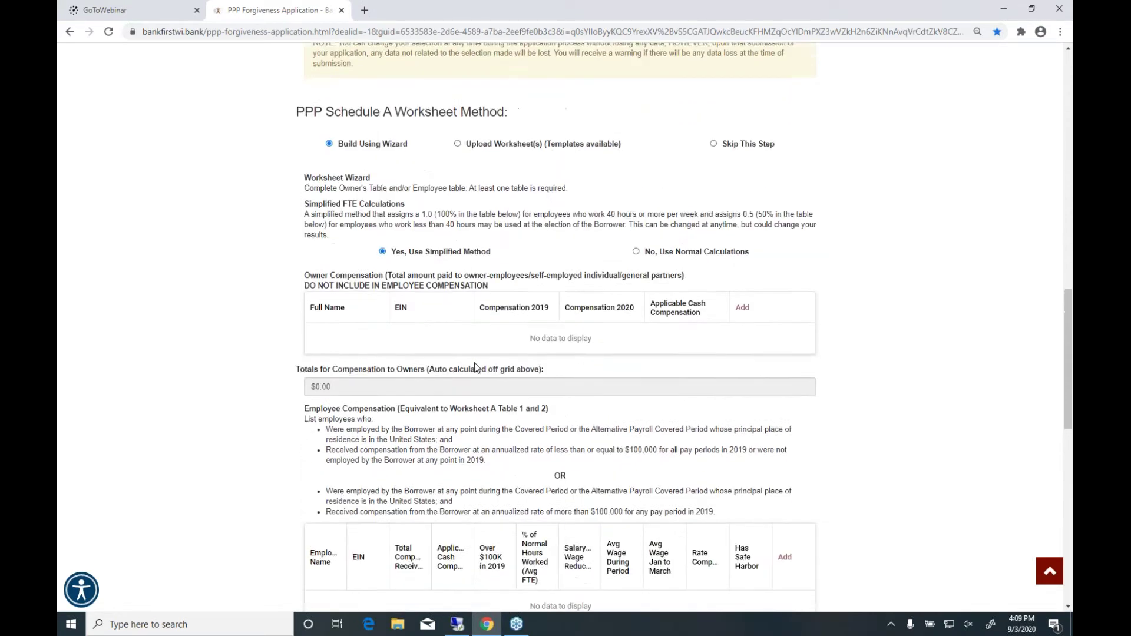
scroll(476, 366, "up", 5)
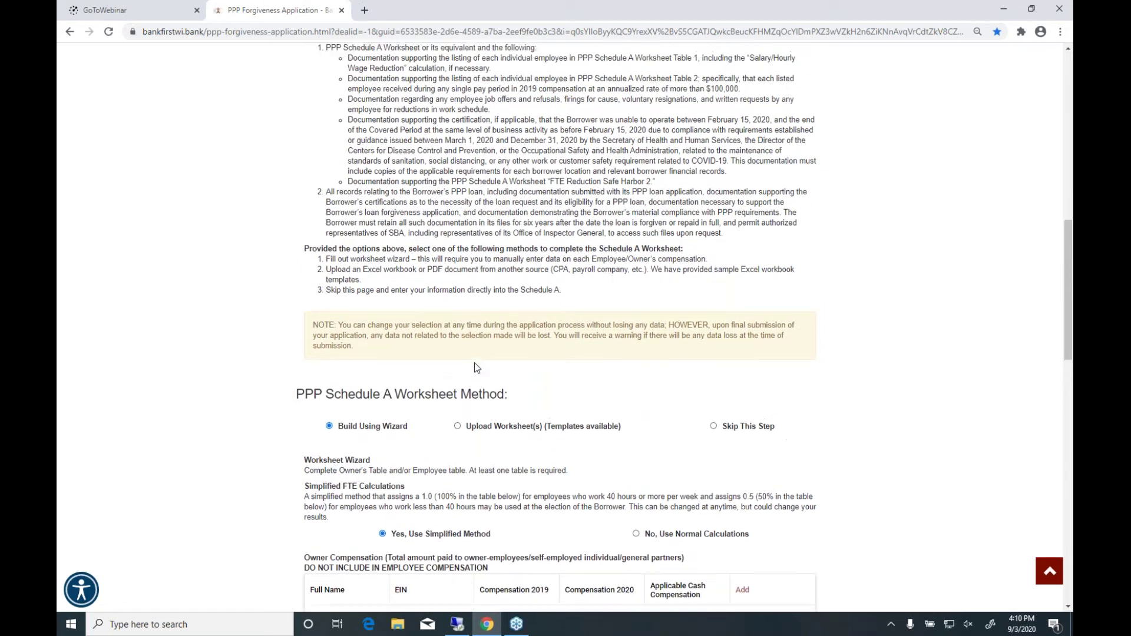
scroll(475, 362, "up", 1)
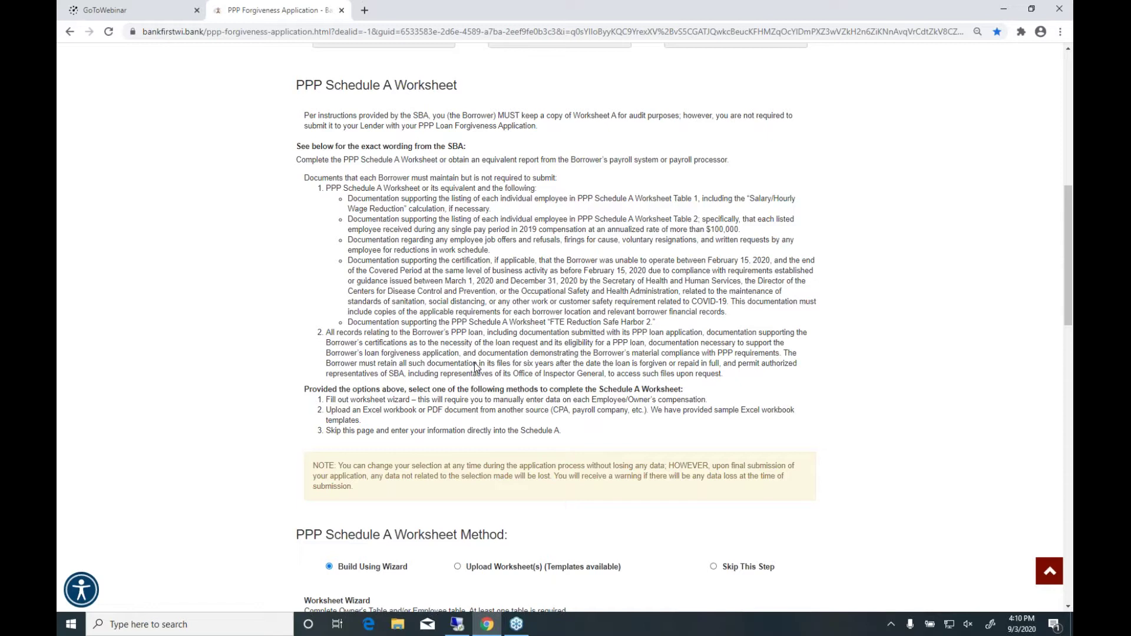
scroll(476, 366, "up", 3)
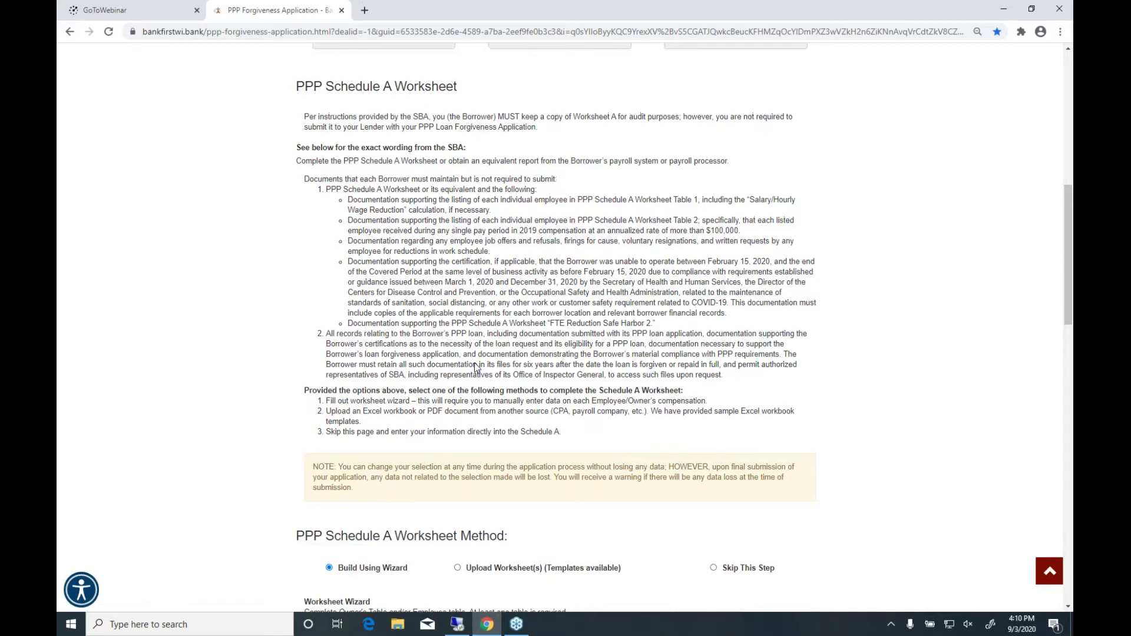
scroll(476, 367, "up", 1)
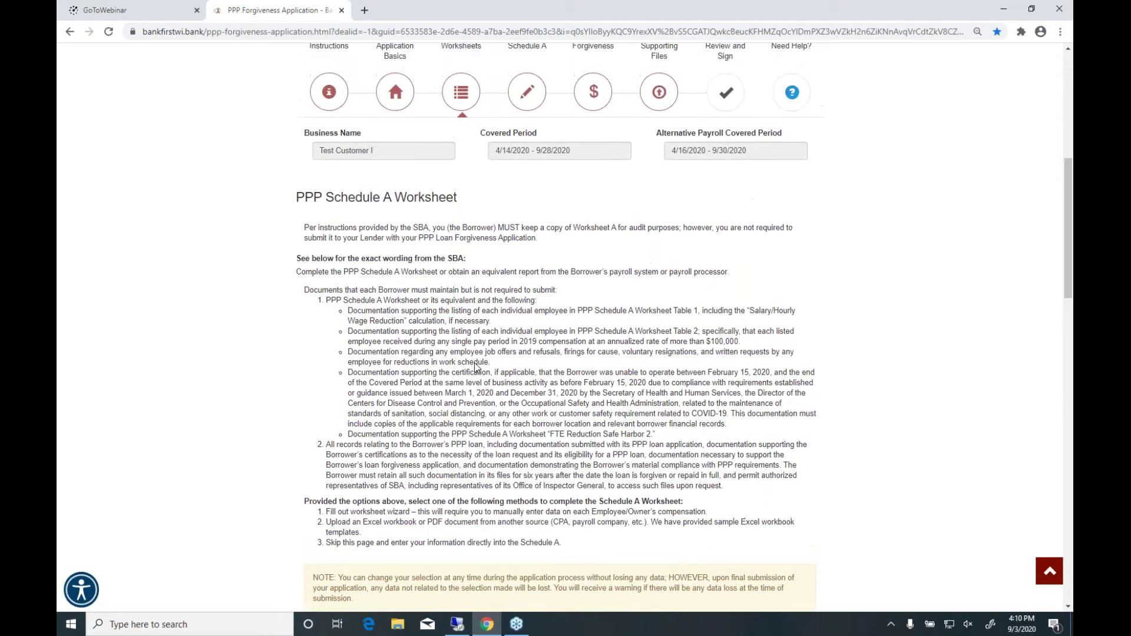
Step: Return to the Supporting Files page and read the Upload Supporting Documents instructions
left_click(660, 94)
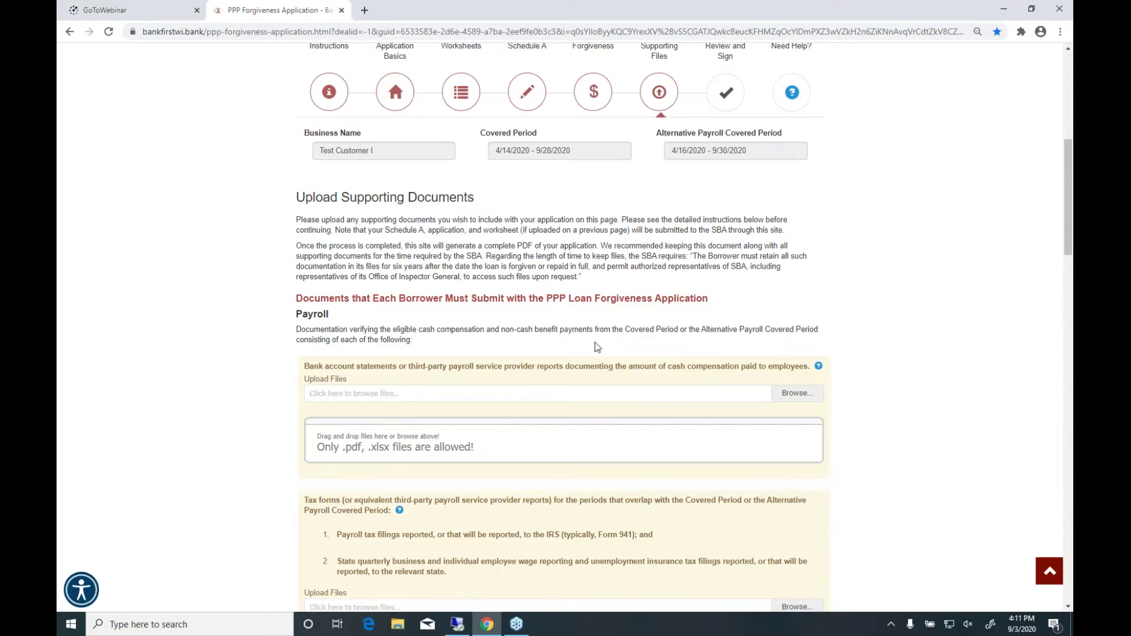
scroll(597, 347, "down", 2)
scroll(597, 347, "up", 4)
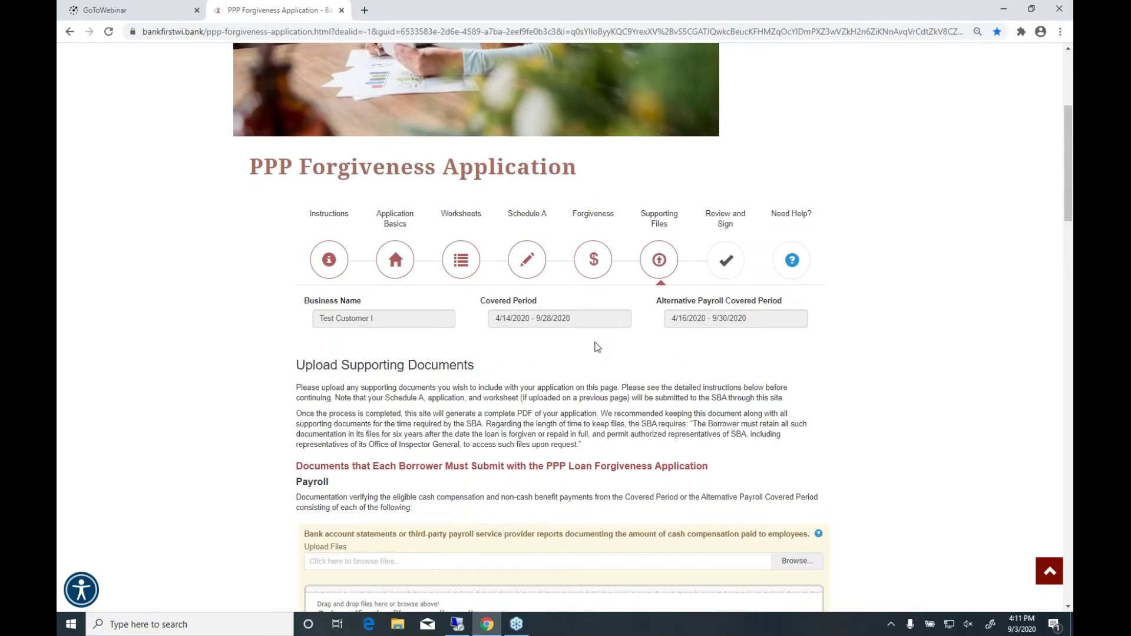
scroll(597, 347, "down", 1)
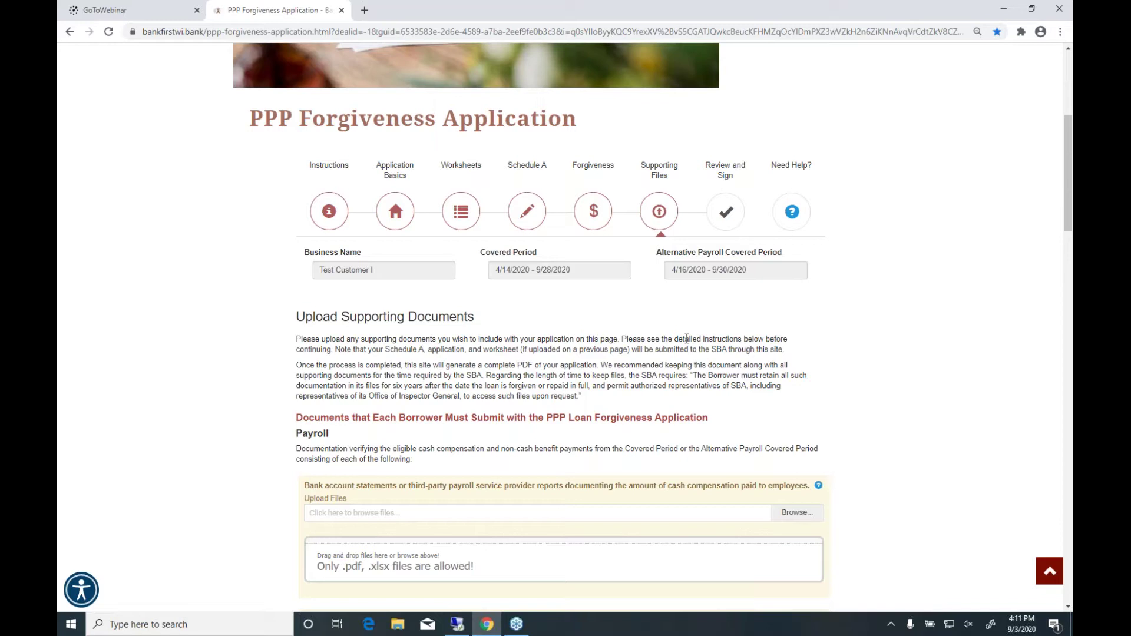
Step: Examine the upload sections from payroll statements and tax forms through FTE documentation to the Nonpayroll mortgage interest section
scroll(377, 426, "down", 4)
scroll(328, 311, "down", 4)
scroll(358, 115, "up", 2)
scroll(358, 119, "up", 1)
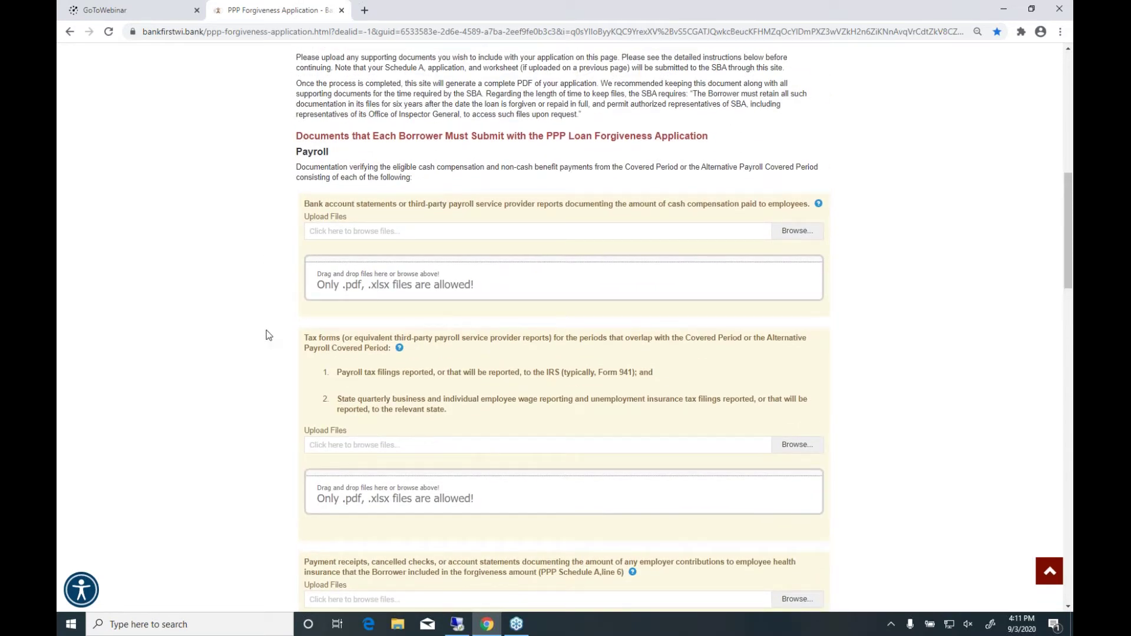
scroll(388, 387, "down", 4)
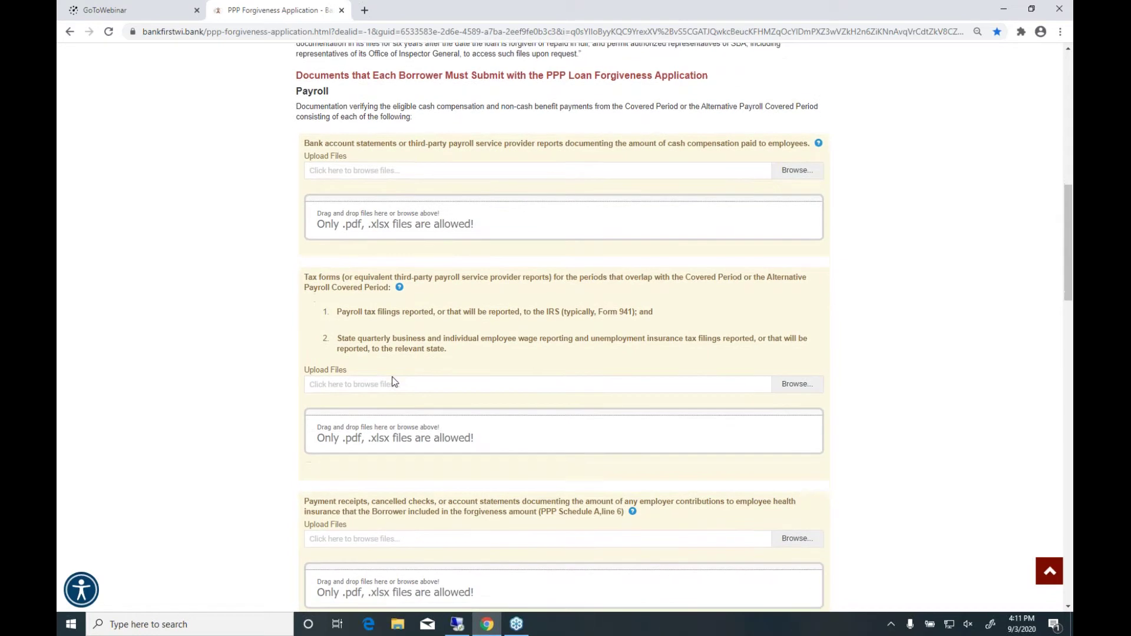
scroll(404, 359, "down", 7)
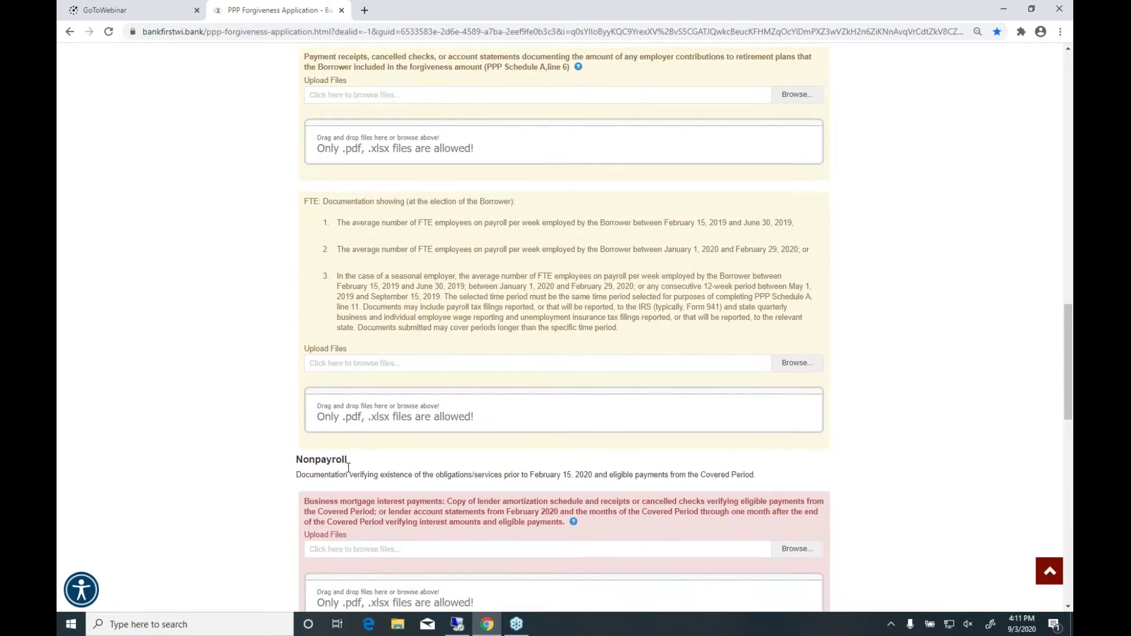
Step: Examine the Nonpayroll mortgage interest, utility and other supporting file uploads, and review the FTE and Payroll document sections again
scroll(380, 489, "down", 3)
scroll(383, 479, "down", 4)
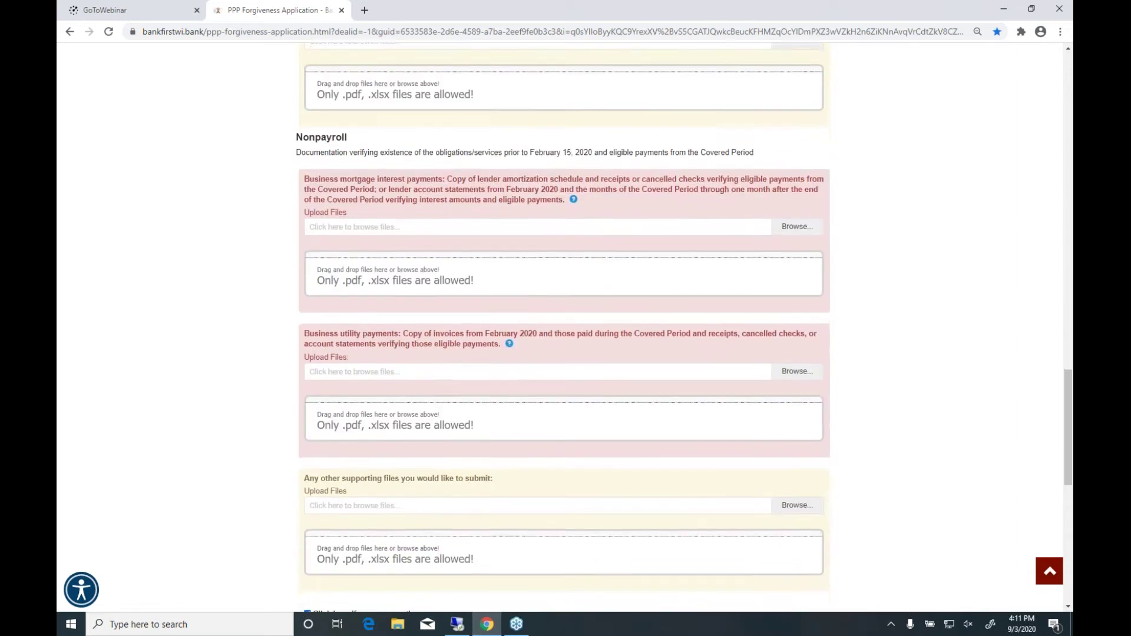
scroll(448, 436, "down", 1)
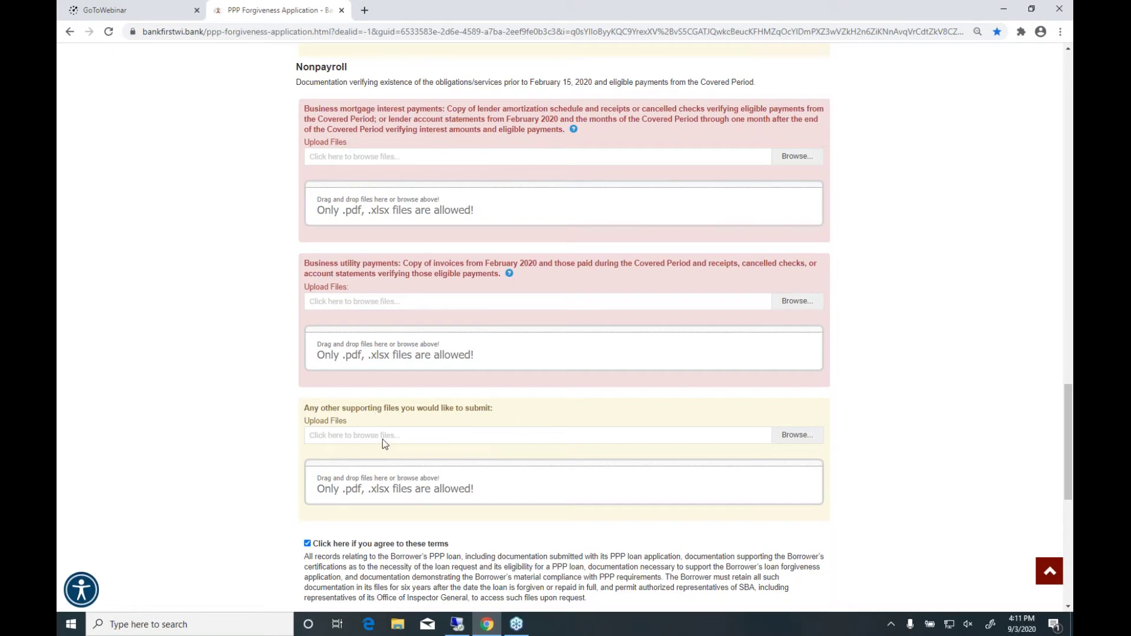
scroll(523, 421, "up", 4)
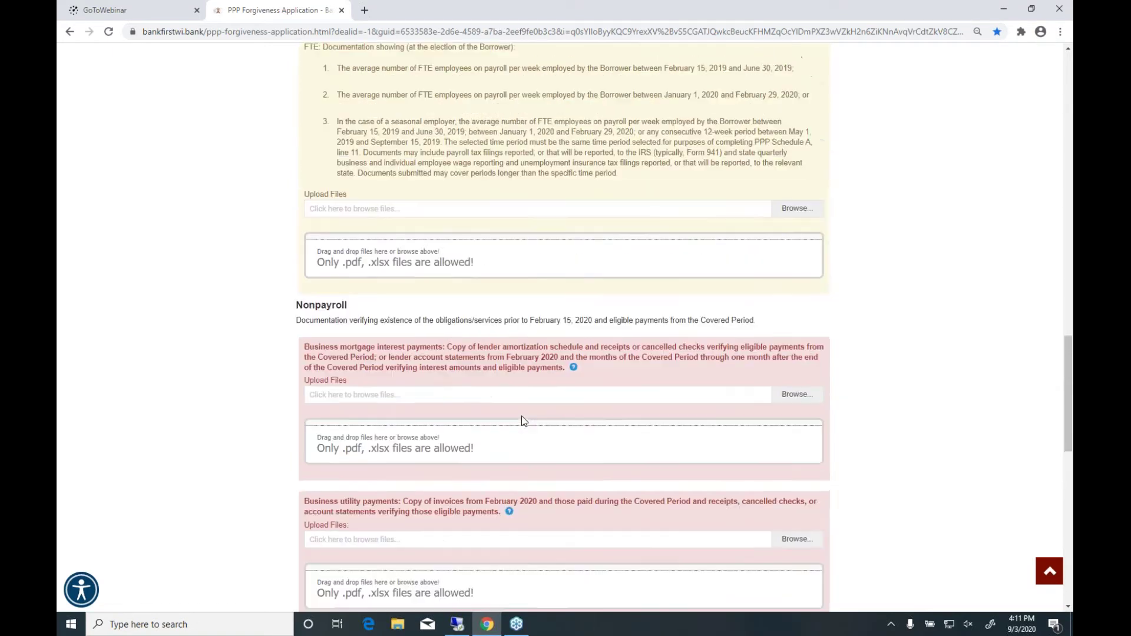
scroll(522, 421, "up", 4)
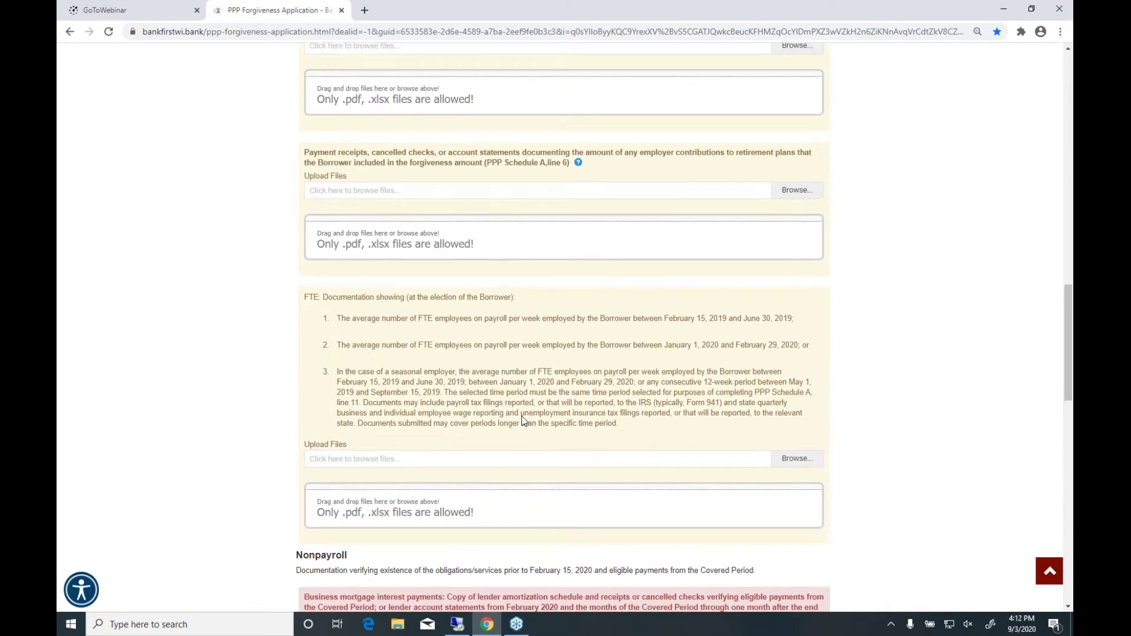
scroll(522, 421, "up", 6)
scroll(523, 421, "up", 2)
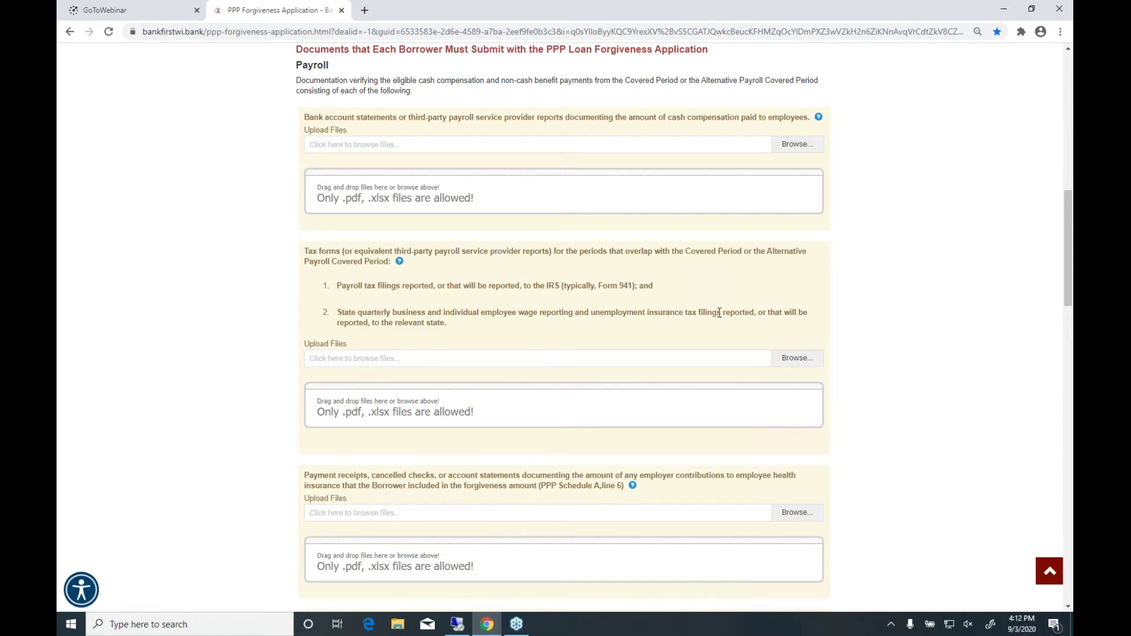
scroll(719, 312, "up", 6)
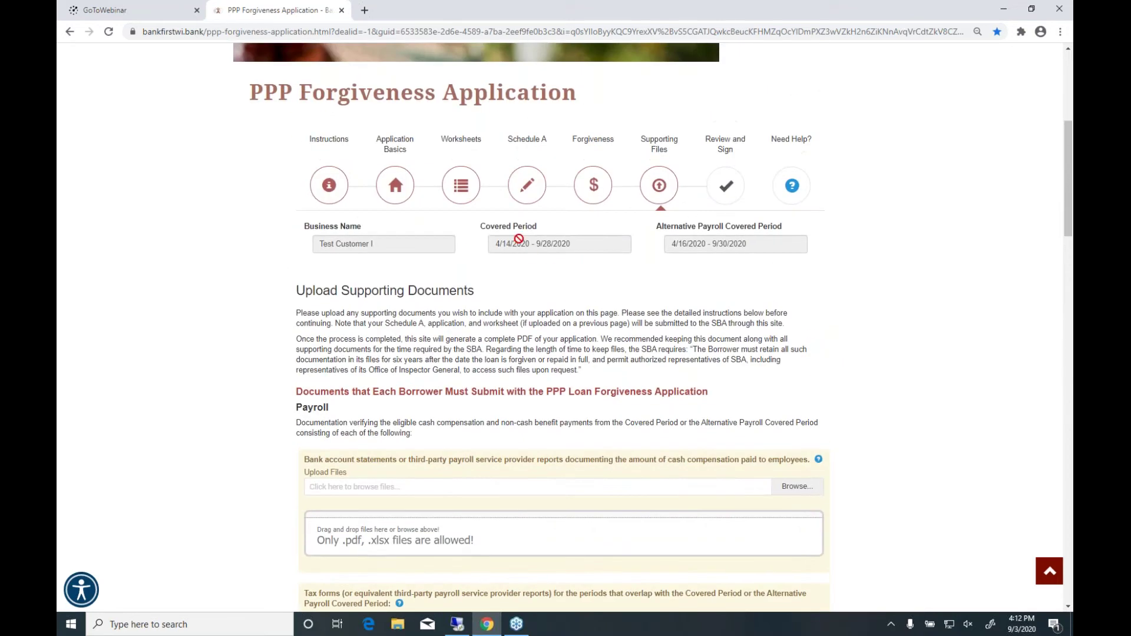
Step: Open Application Basics and examine the customer and loan information, covered periods, EZ eligibility answers and borrower demographic table
left_click(394, 189)
scroll(464, 323, "down", 6)
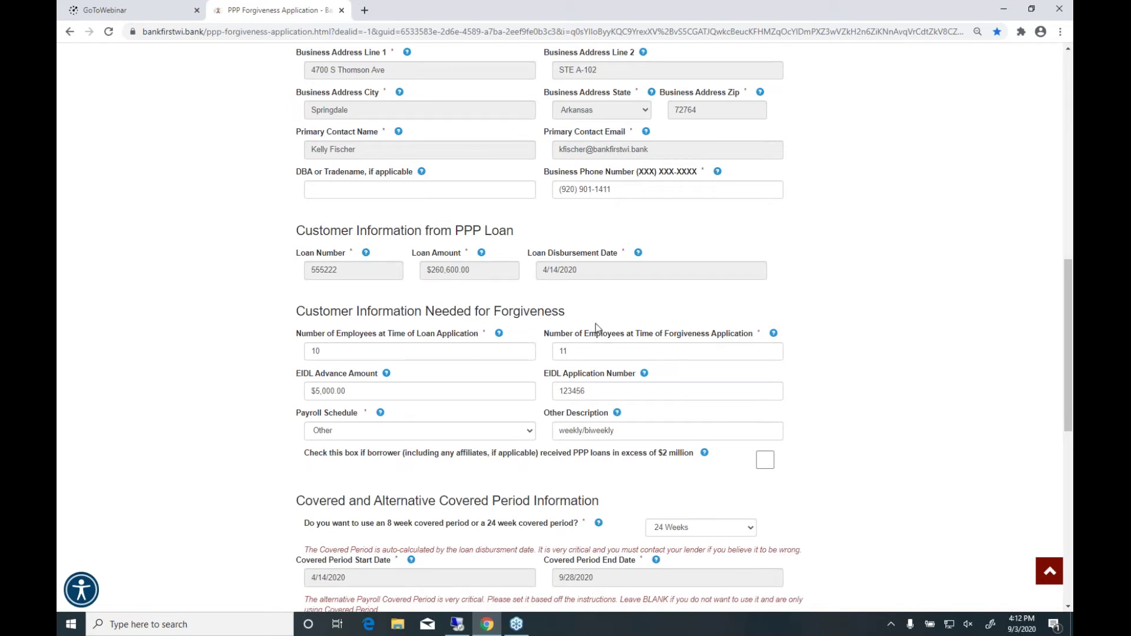
scroll(595, 326, "down", 4)
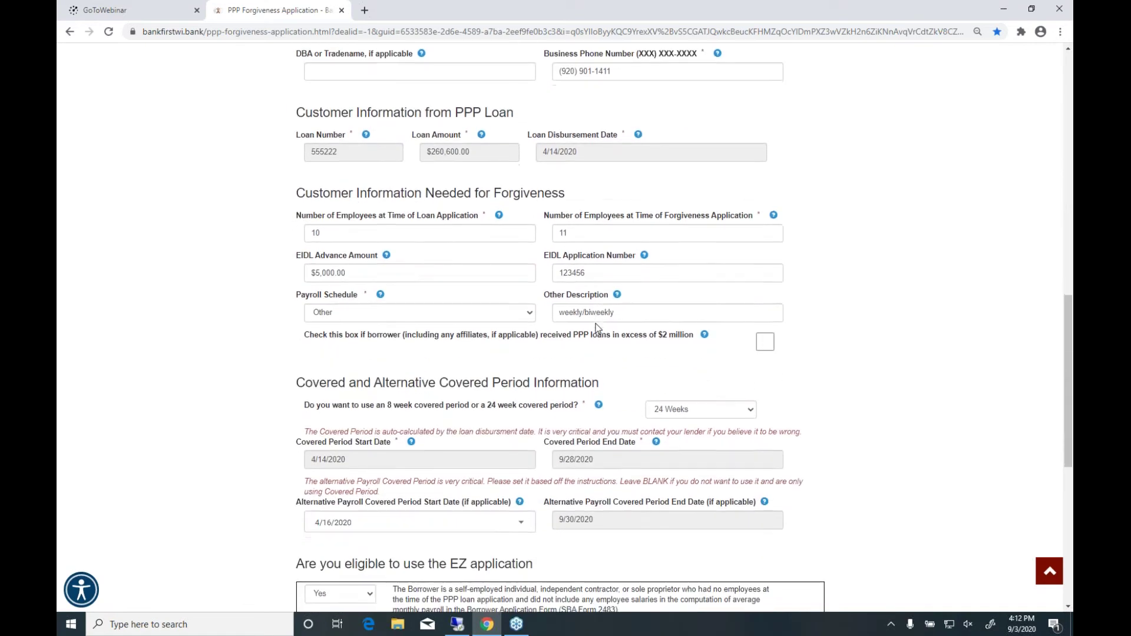
scroll(596, 324, "down", 3)
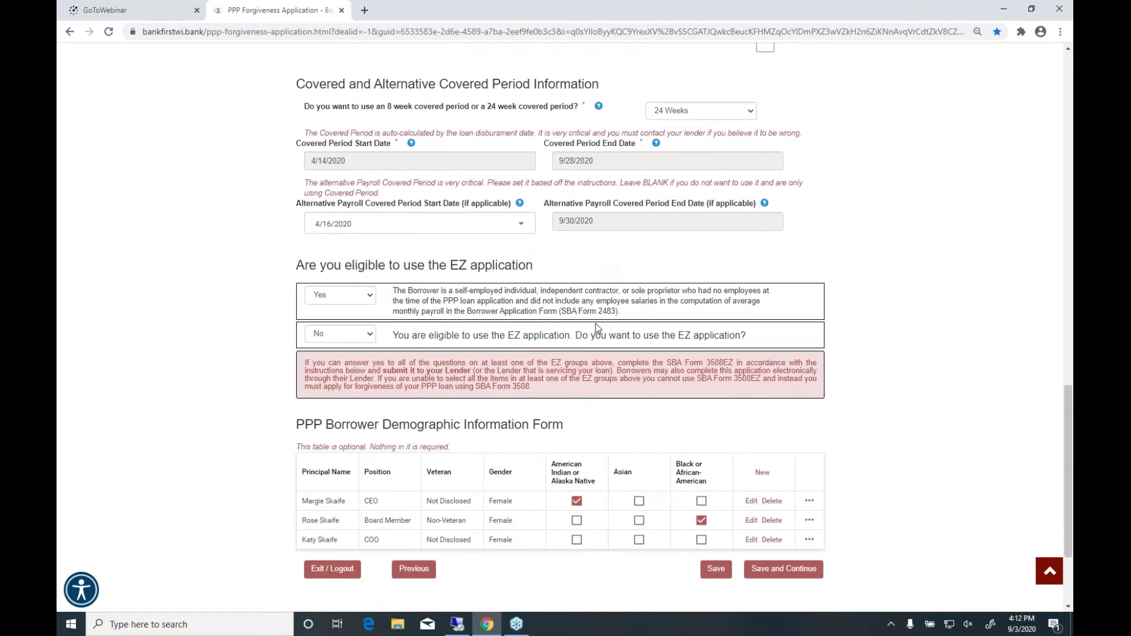
scroll(596, 327, "up", 5)
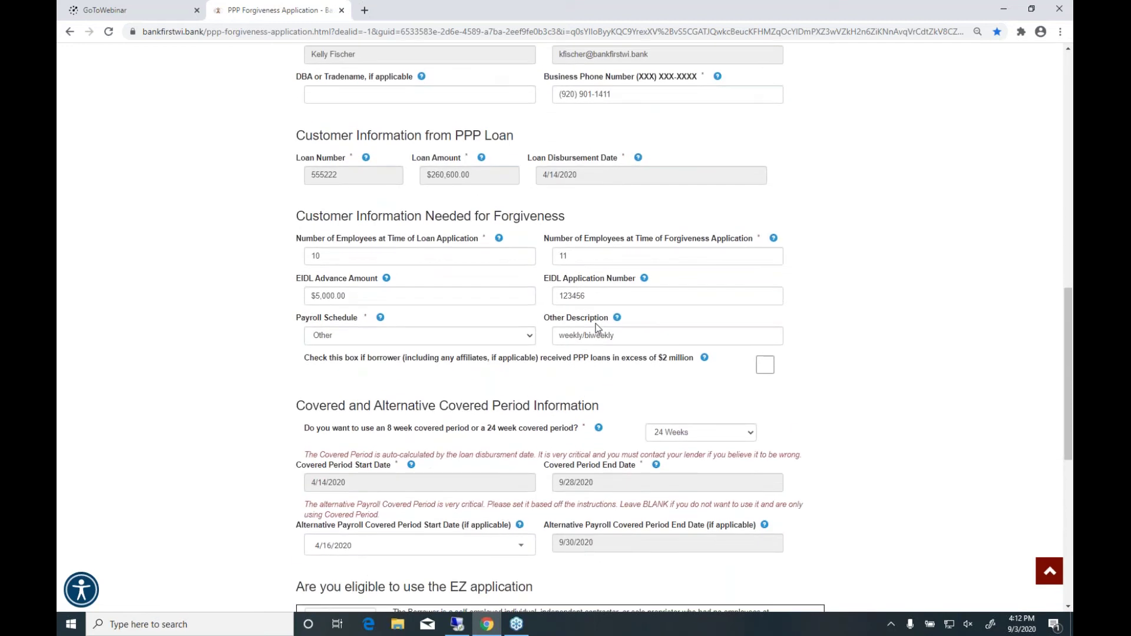
scroll(596, 324, "up", 6)
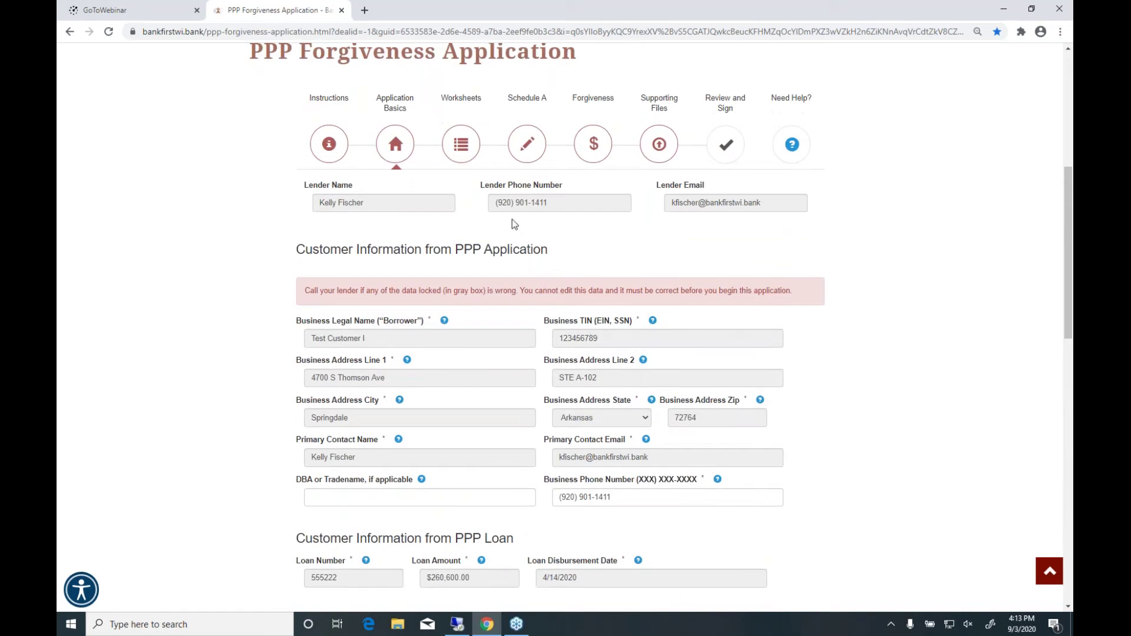
Step: Return to the Worksheets page and examine the Schedule A Worksheet methods and the owner and employee compensation tables
left_click(463, 146)
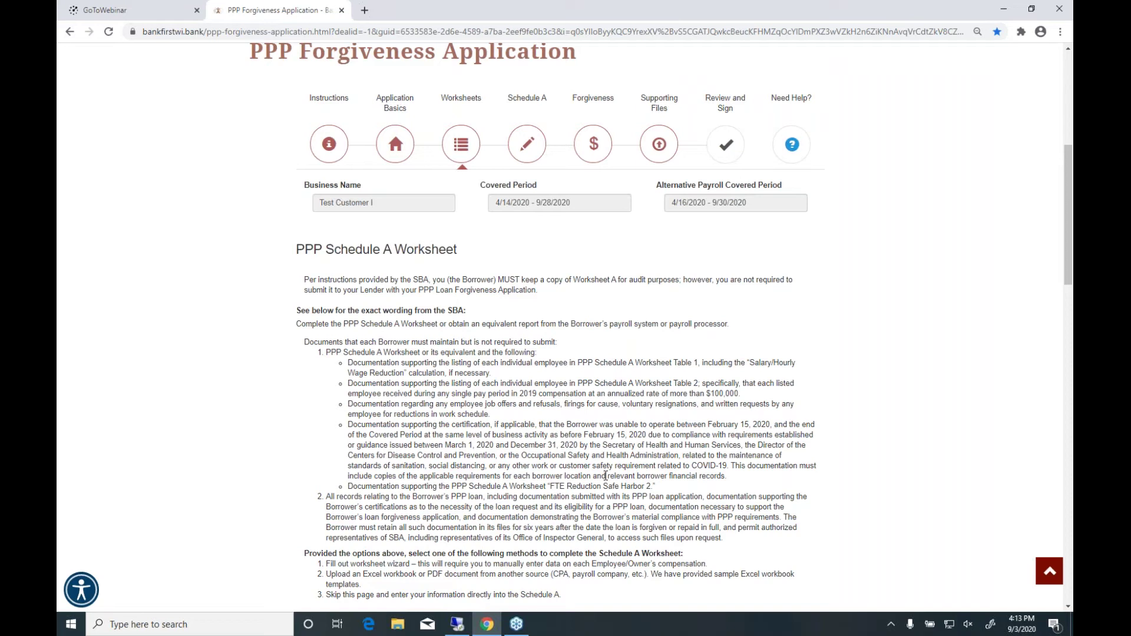
scroll(537, 435, "down", 4)
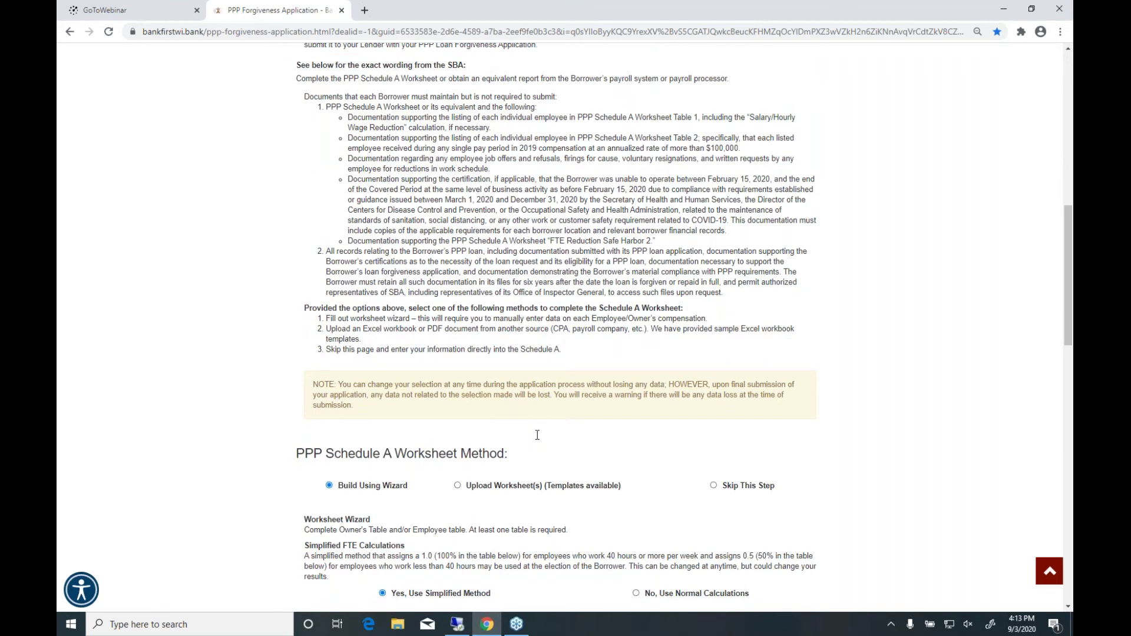
scroll(537, 434, "down", 3)
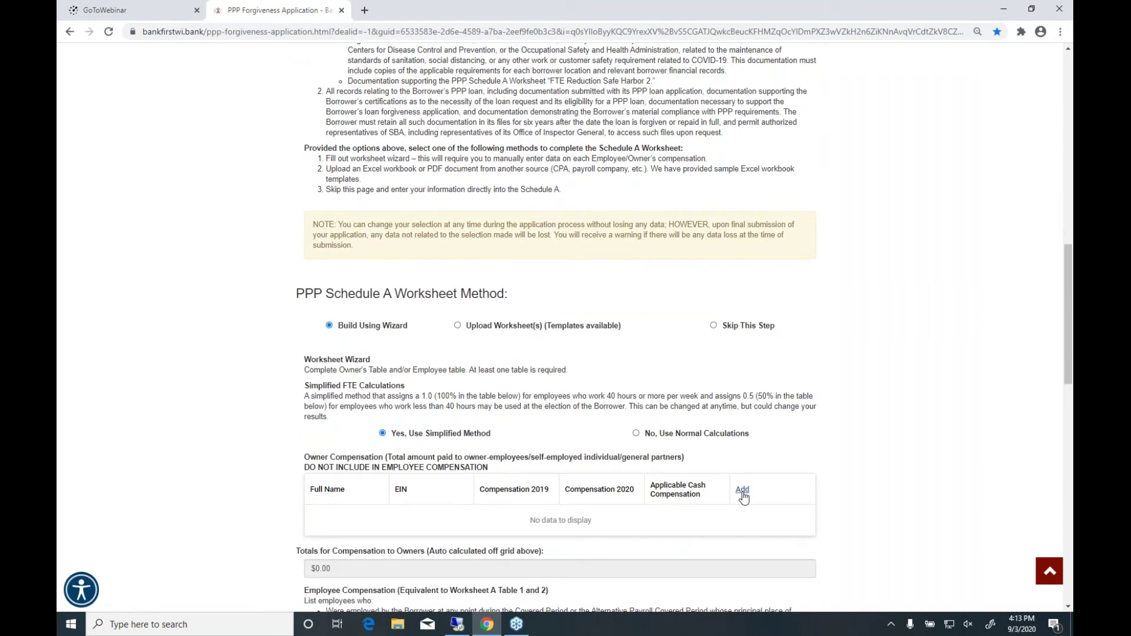
scroll(743, 498, "down", 2)
scroll(560, 328, "down", 1)
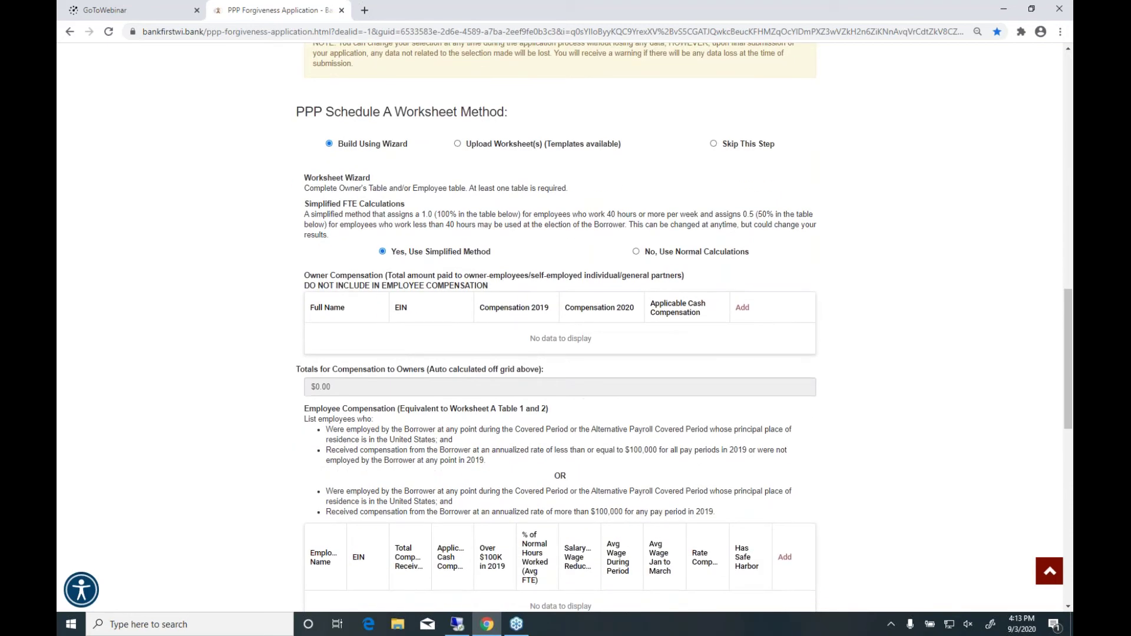
scroll(753, 525, "down", 1)
Step: Open a blank Employee Compensation entry, read the help on 2020 cash compensation and total hours worked, and close it unfilled
left_click(783, 494)
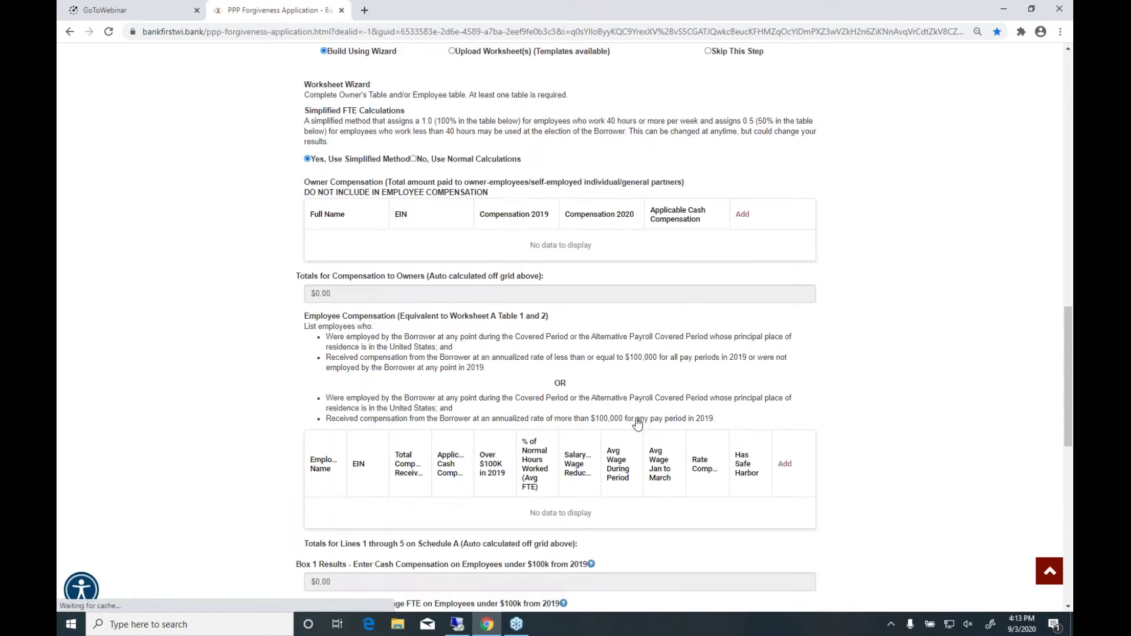
scroll(560, 324, "up", 2)
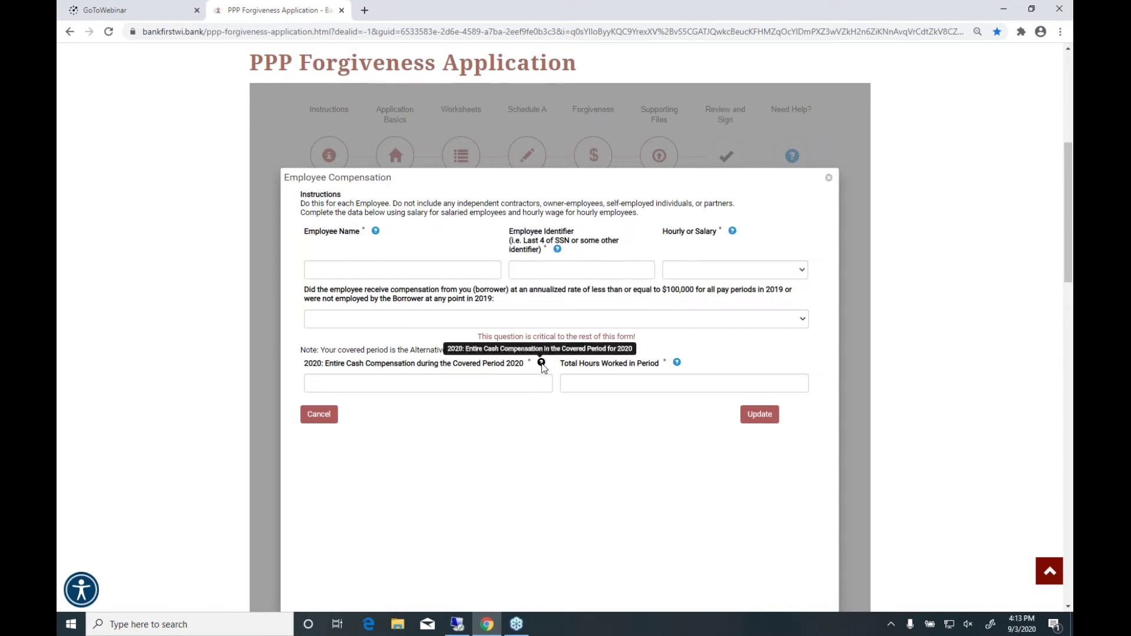
mouse_move(677, 363)
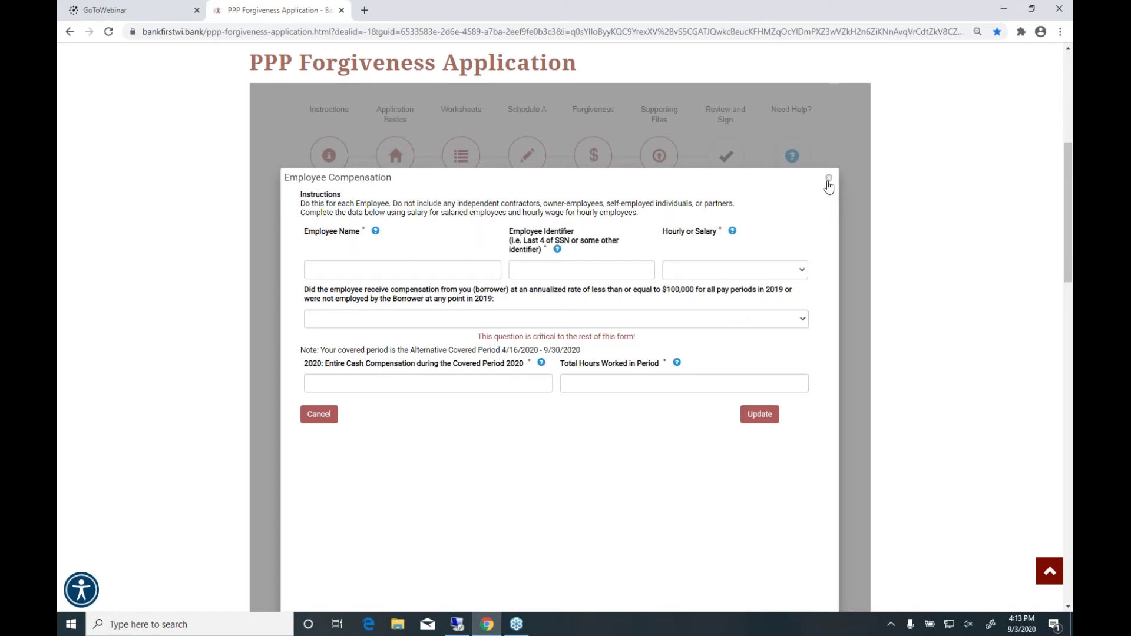
left_click(829, 178)
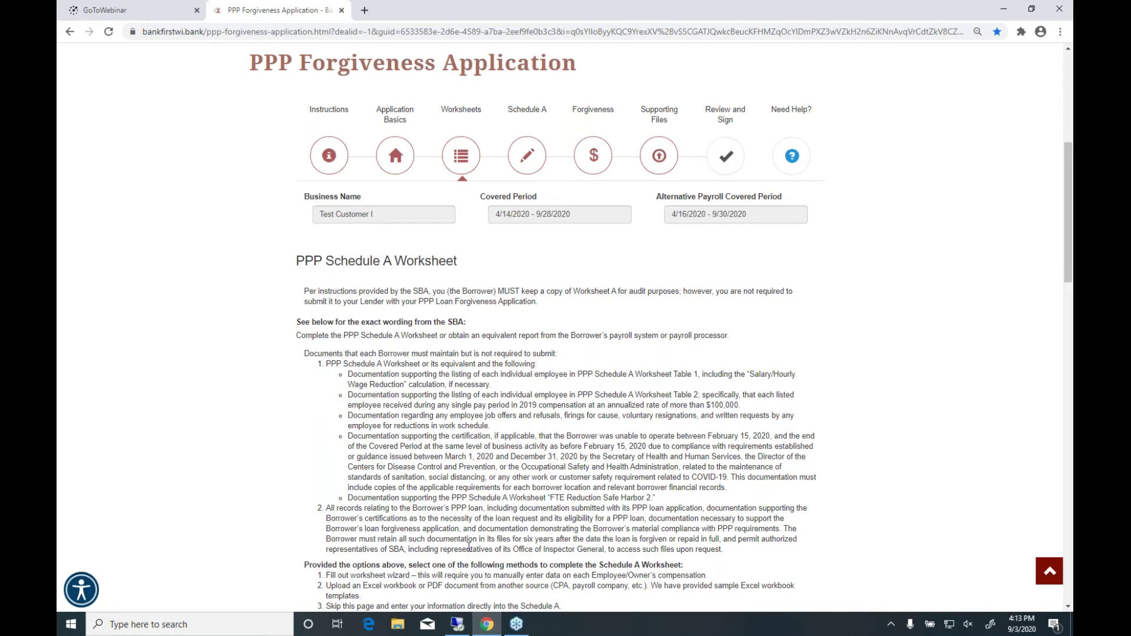
Step: Examine the worksheet's auto-calculated Box 1 to 5 results, the Box 5 help and the FTE Reduction Exceptions fields
scroll(470, 546, "down", 1)
scroll(469, 547, "down", 3)
scroll(469, 546, "down", 4)
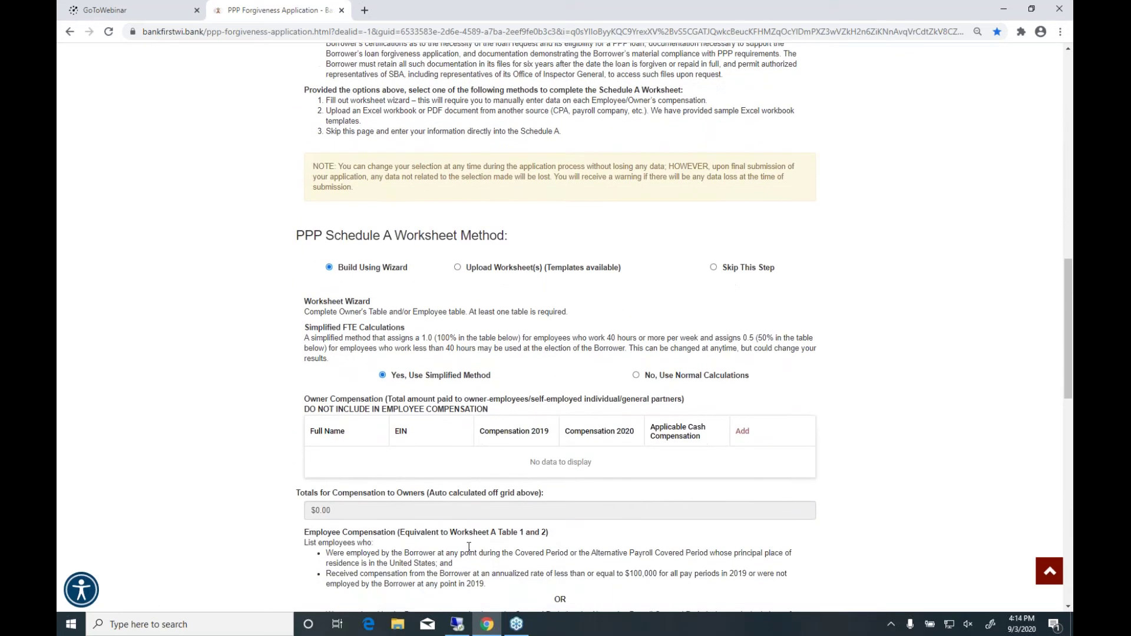
scroll(469, 547, "down", 1)
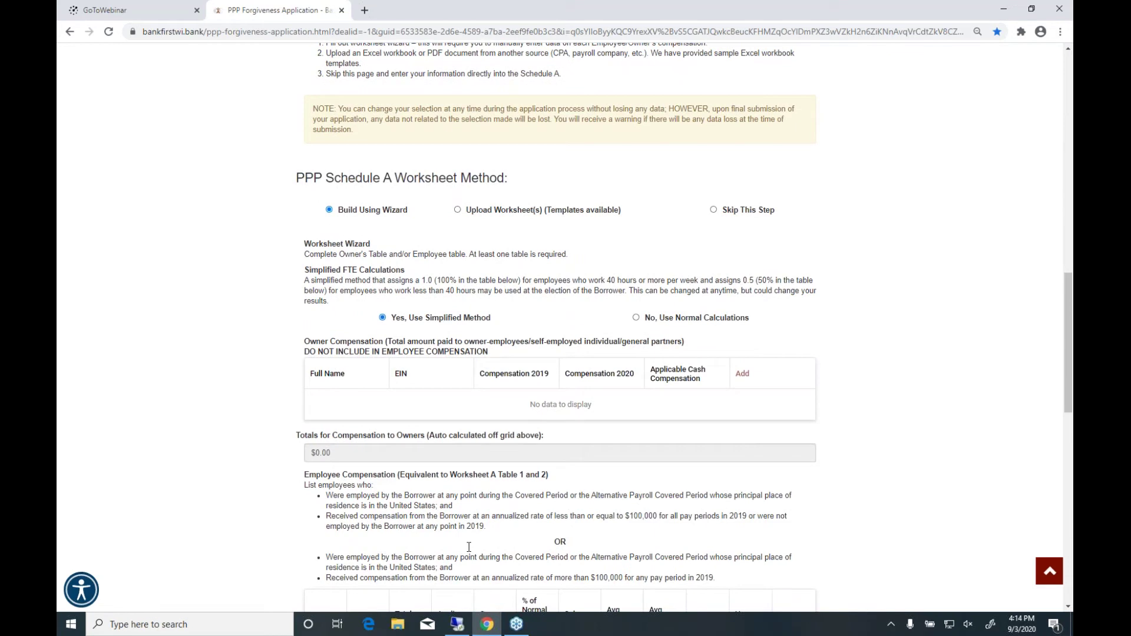
scroll(469, 546, "down", 4)
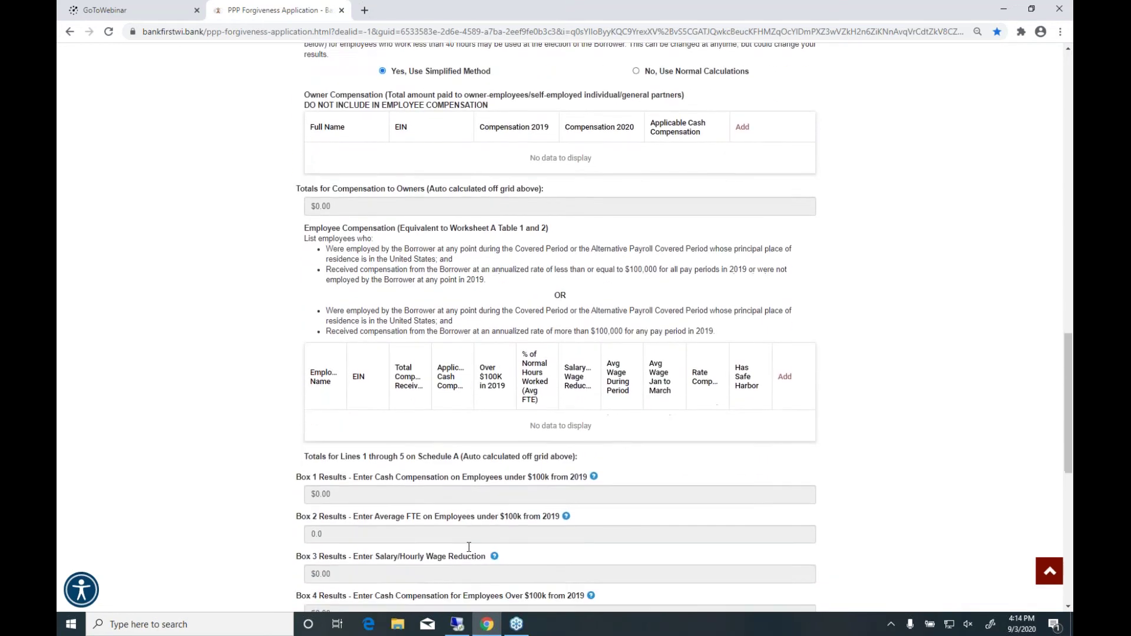
scroll(469, 546, "down", 1)
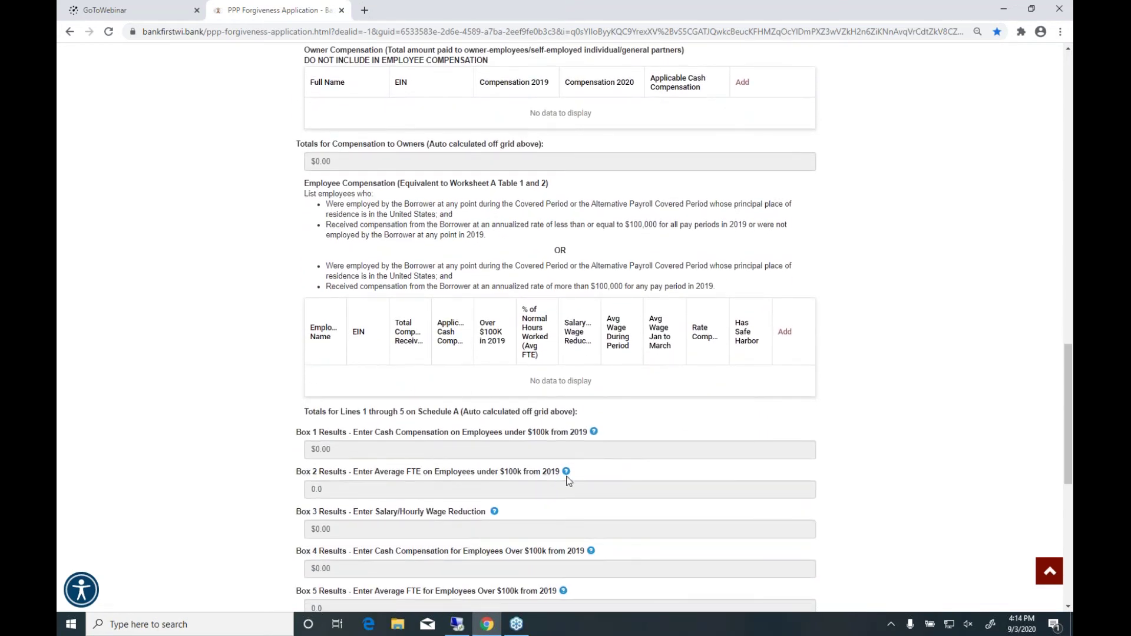
scroll(524, 495, "down", 1)
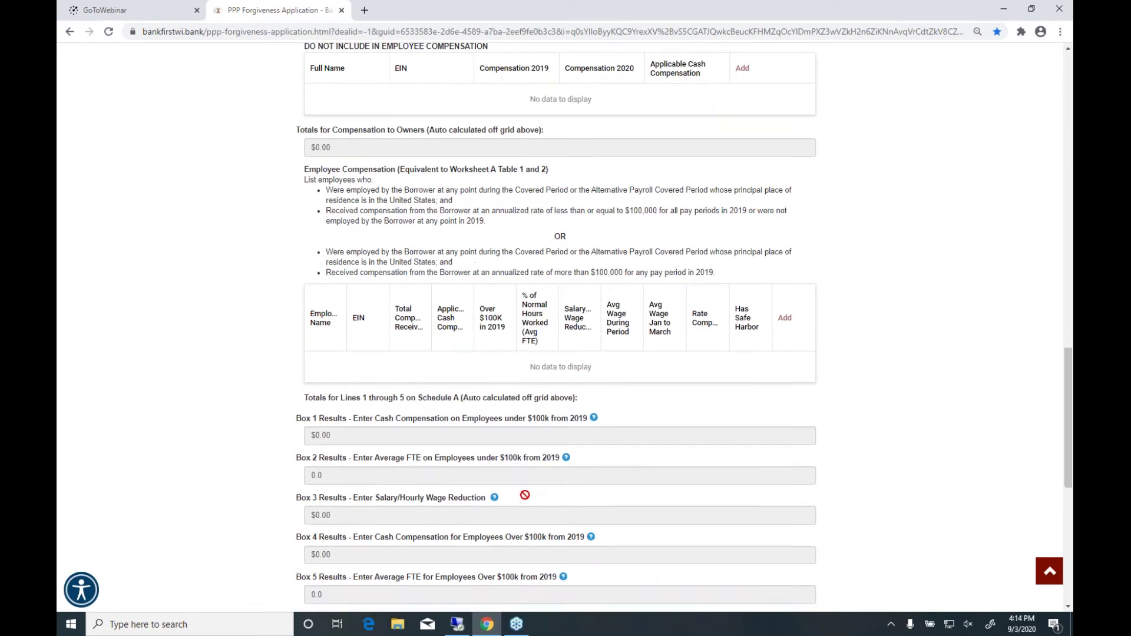
mouse_move(563, 526)
scroll(560, 527, "down", 3)
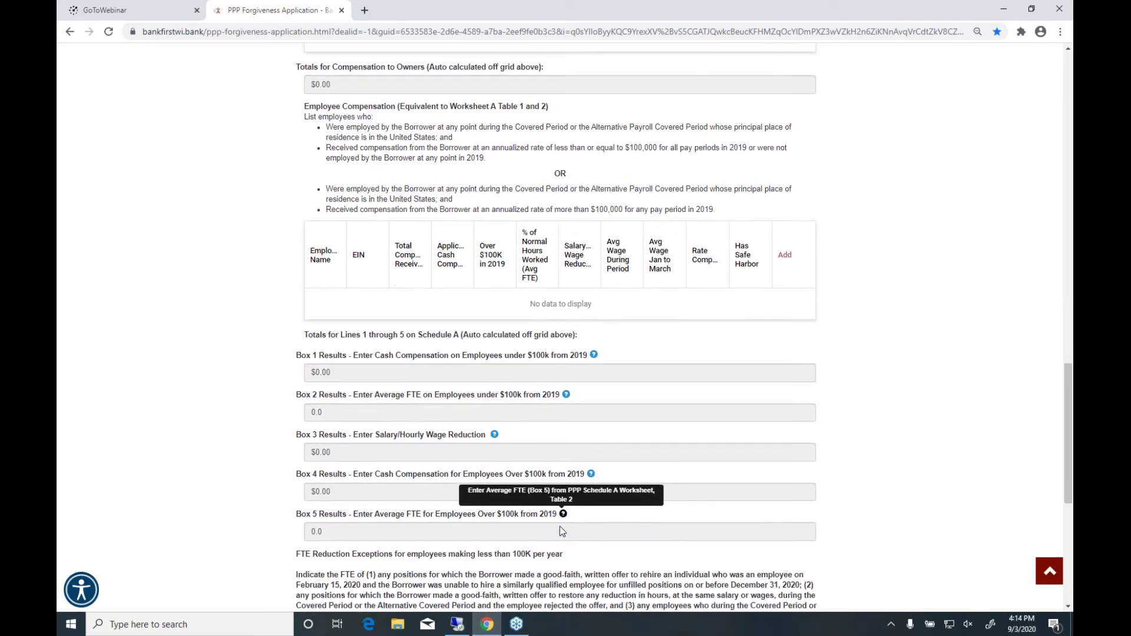
scroll(561, 527, "down", 2)
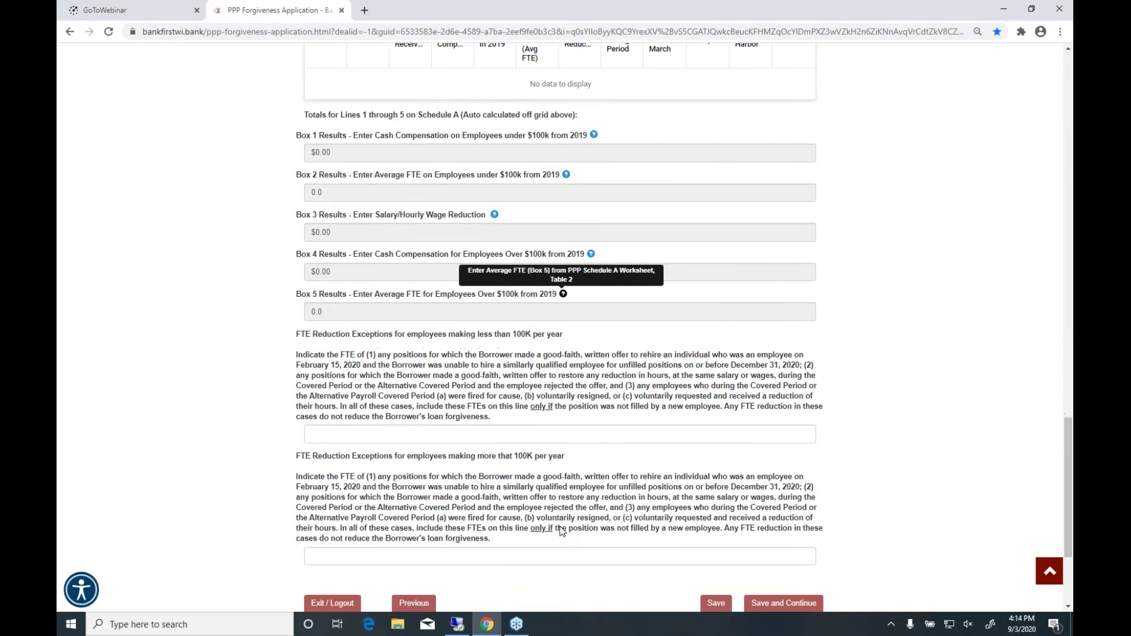
scroll(559, 526, "up", 5)
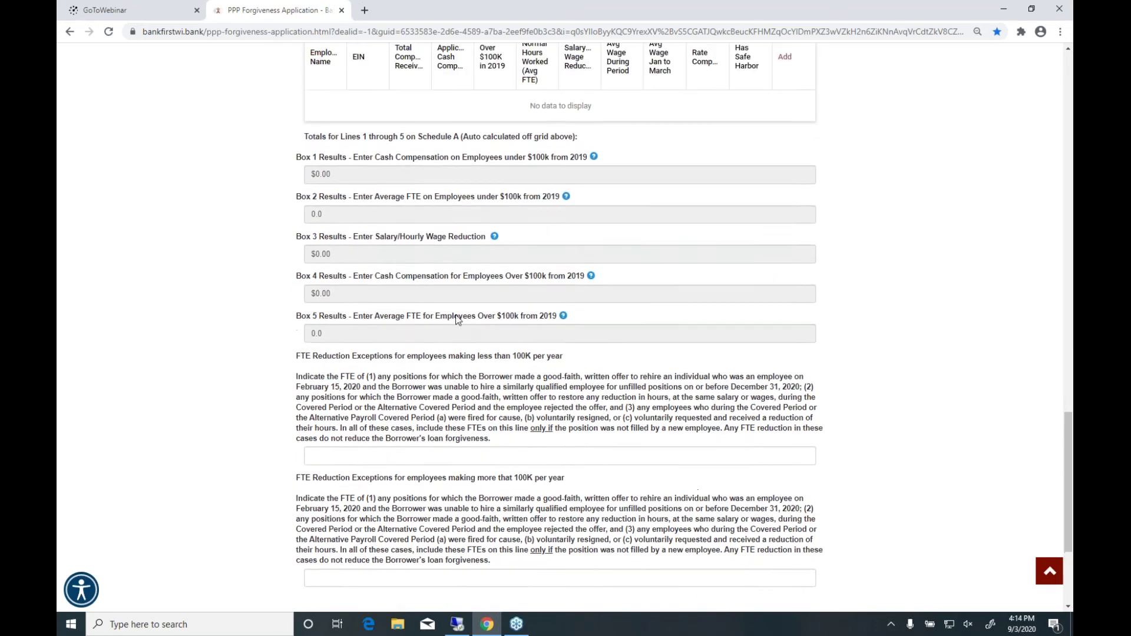
left_click(365, 10)
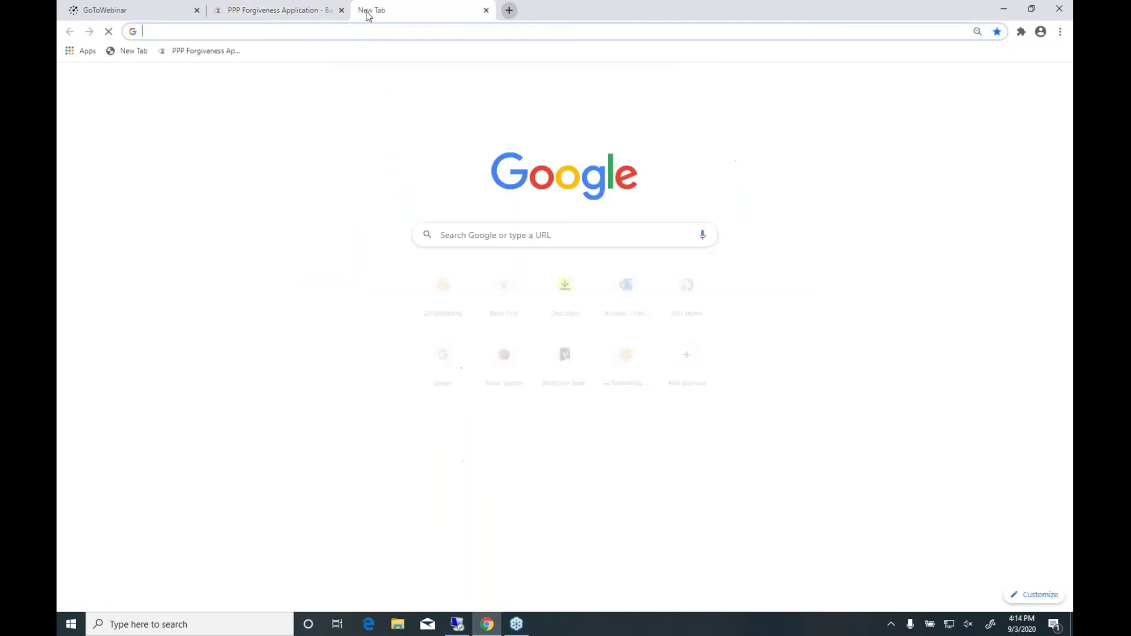
type("www.ba")
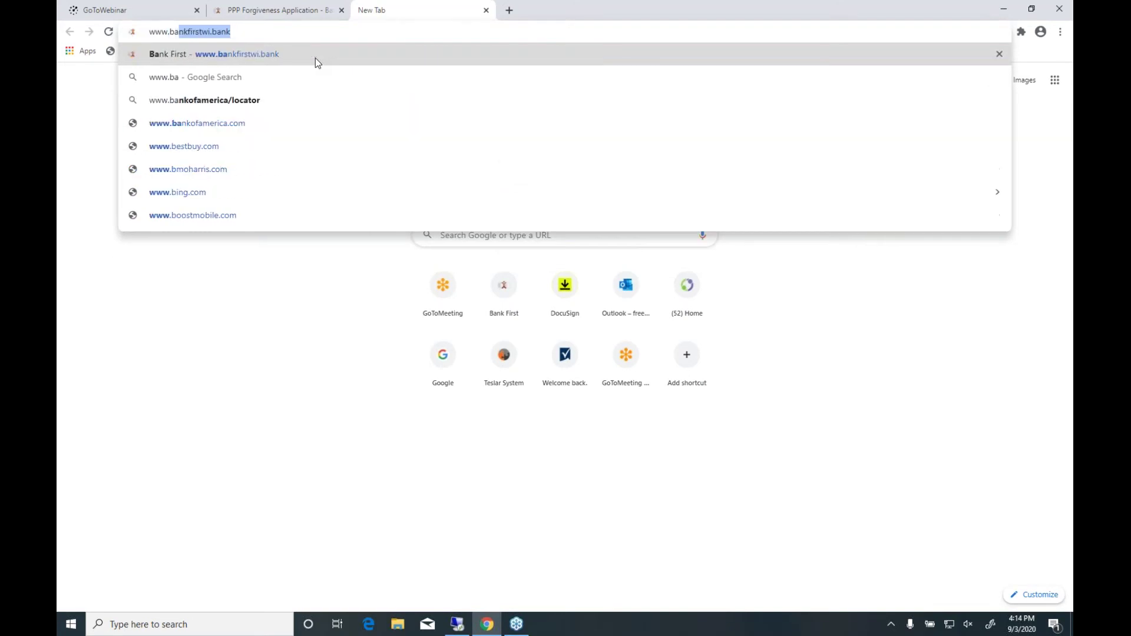
type("nkfirstwi.bank")
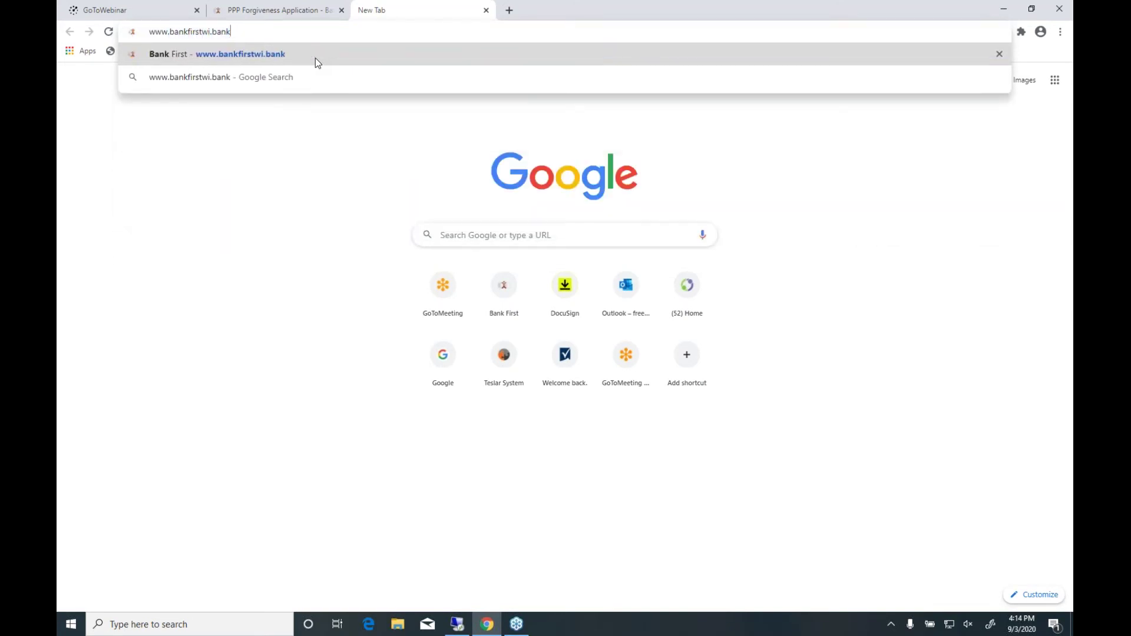
key("Return")
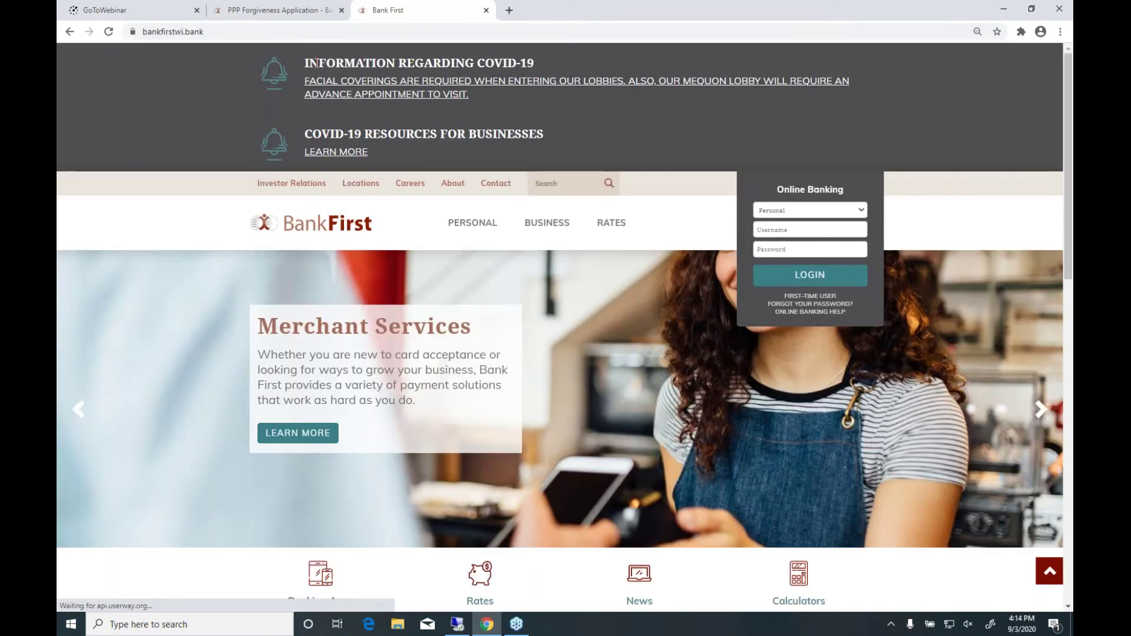
left_click(322, 155)
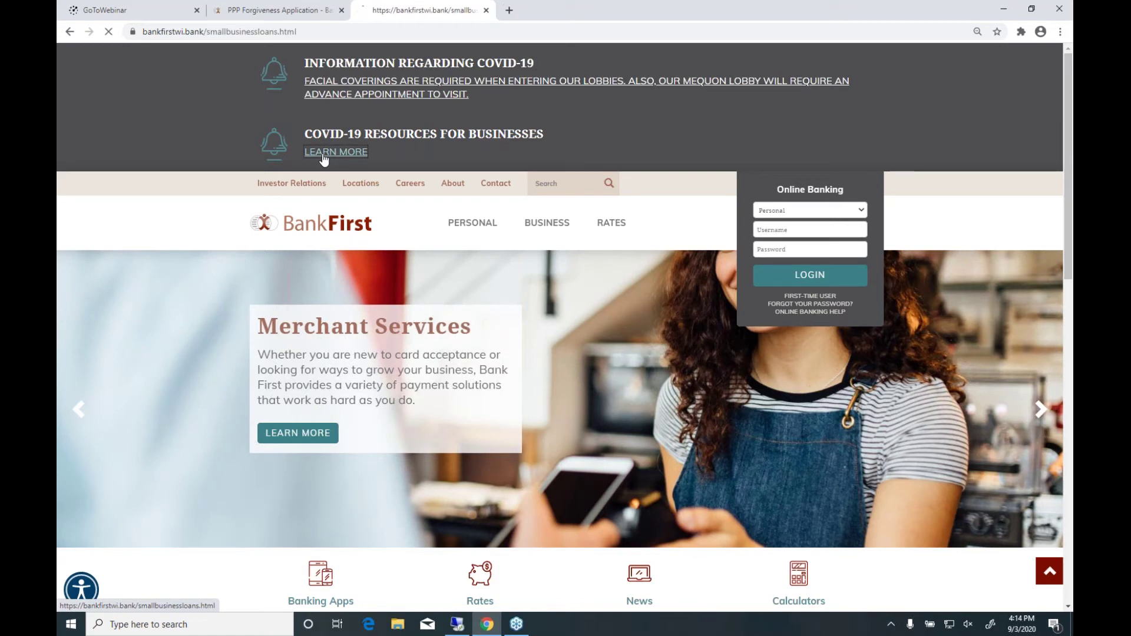
Step: Open the Full Forgiveness Application PDF from the PPP Loan Forgiveness resources and view its calculation form
scroll(472, 360, "down", 7)
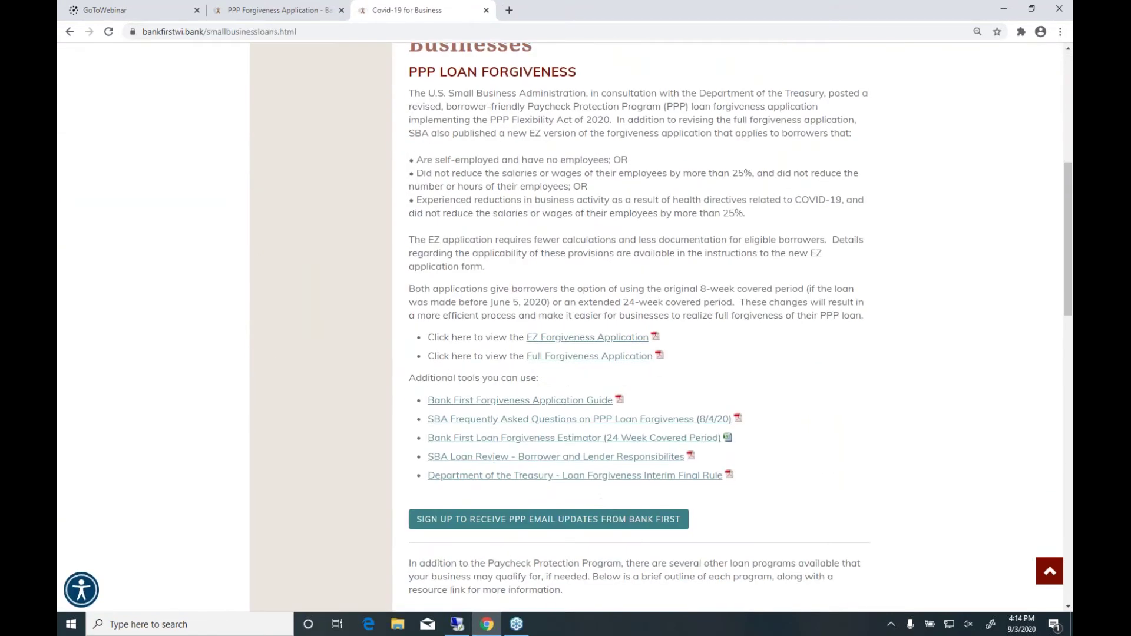
left_click(562, 358)
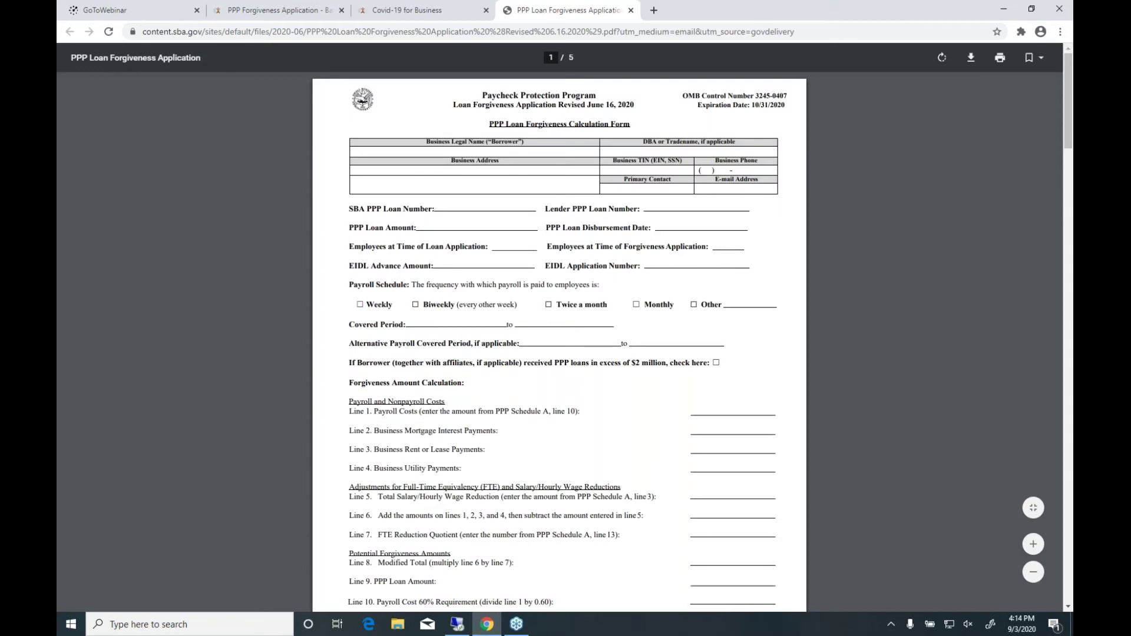
scroll(560, 330, "down", 6)
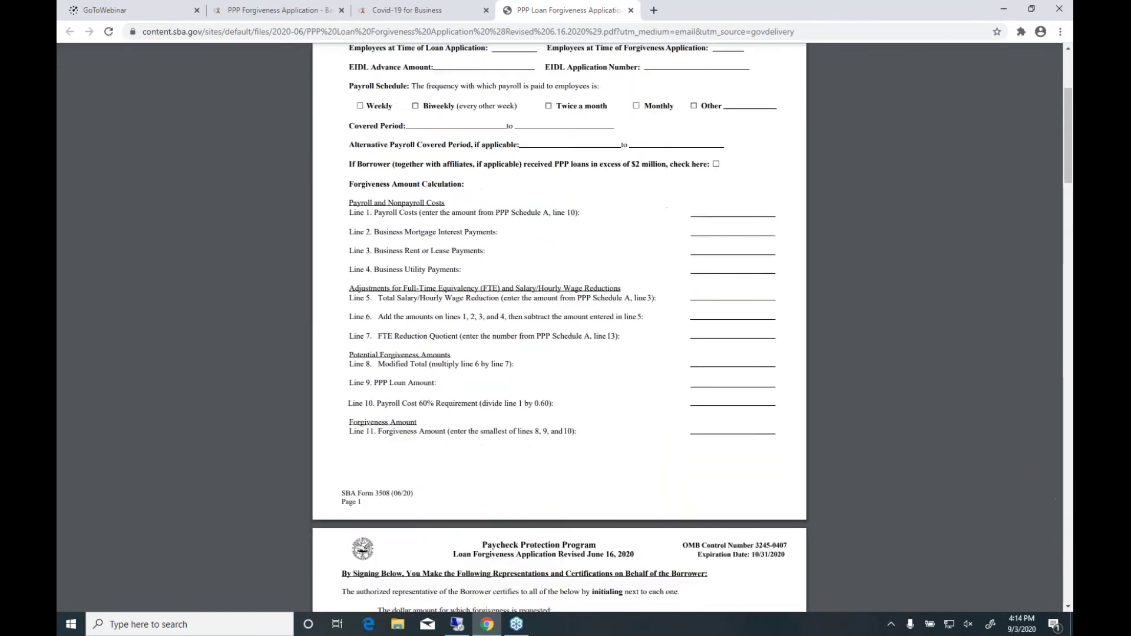
Step: Review the PDF's borrower certifications, the Schedule A payroll and FTE reduction lines, and the start of the Schedule A Worksheet
scroll(560, 329, "down", 2)
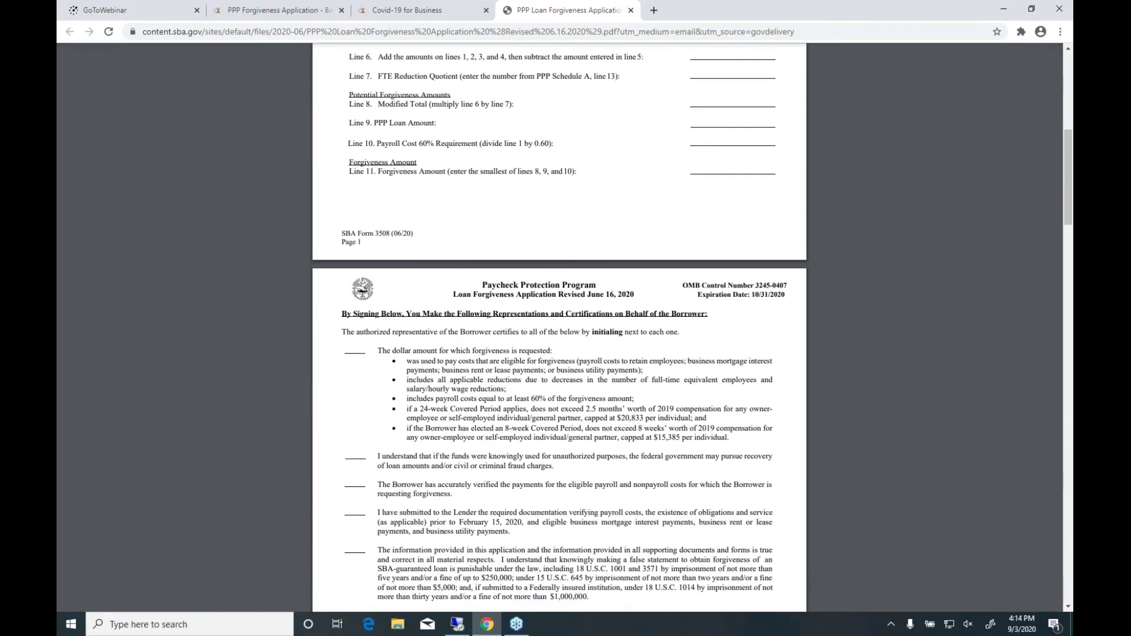
scroll(560, 329, "down", 3)
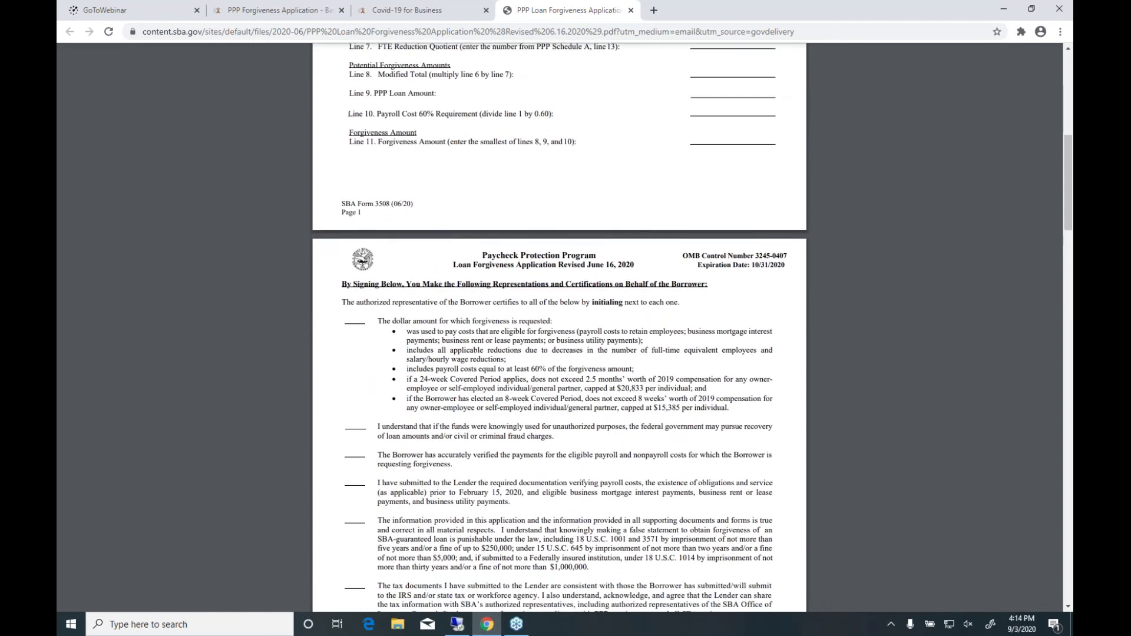
scroll(500, 303, "down", 9)
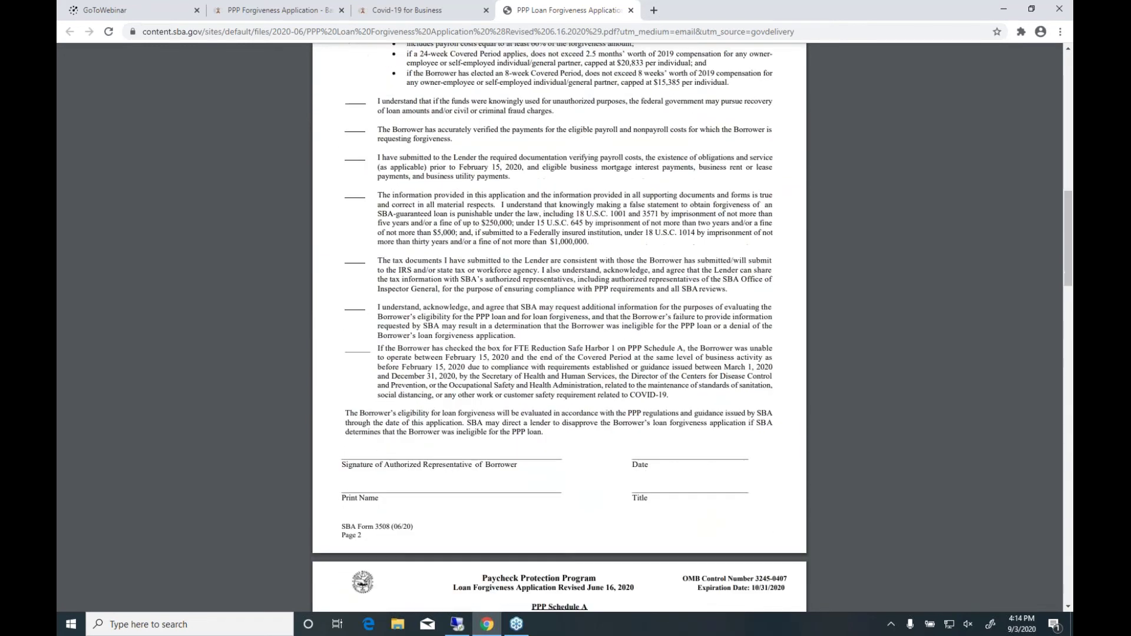
scroll(501, 302, "down", 6)
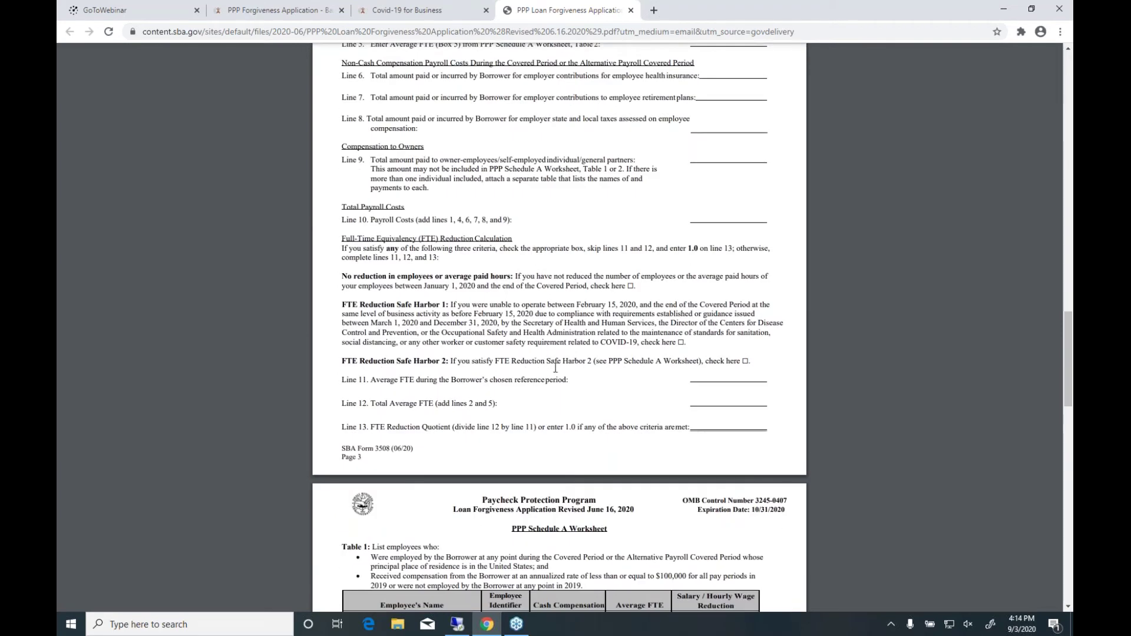
scroll(555, 367, "down", 4)
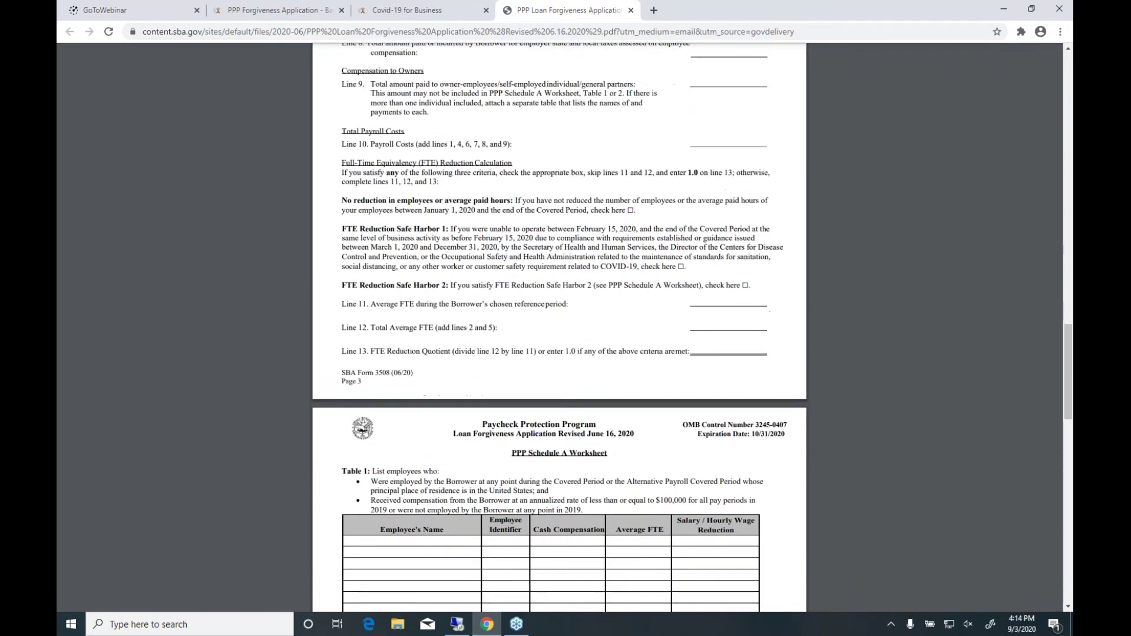
Step: Return to the online PPP forgiveness application and examine its Schedule A Worksheet method, the compensation tables and the Box 1 to 5 results
left_click(271, 11)
scroll(551, 364, "up", 2)
scroll(550, 364, "up", 10)
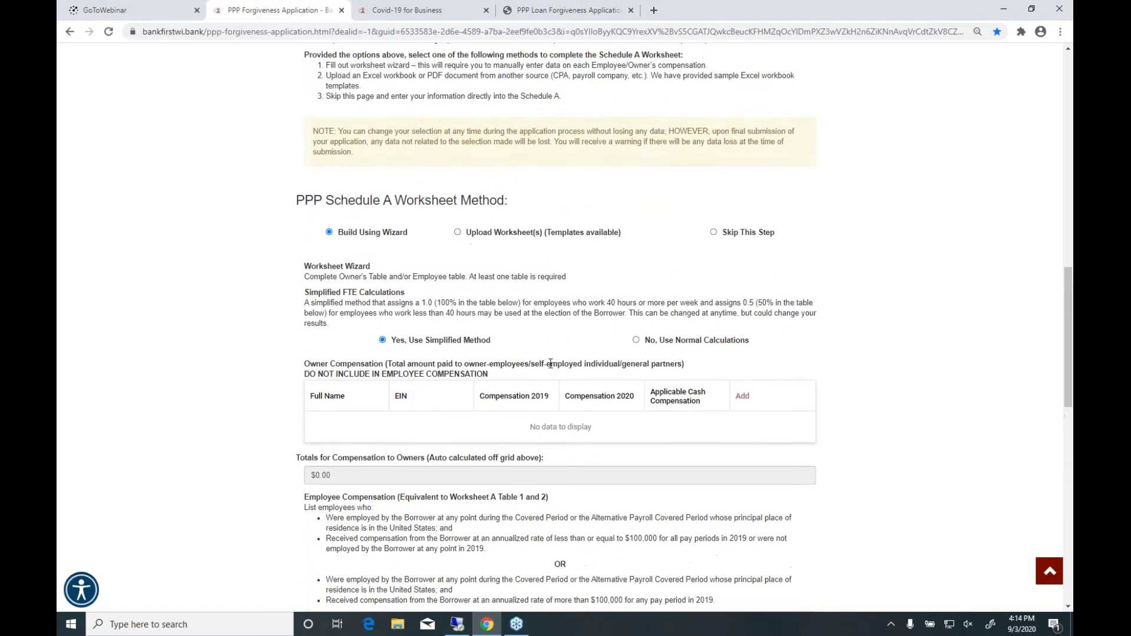
scroll(548, 377, "down", 3)
scroll(543, 384, "down", 4)
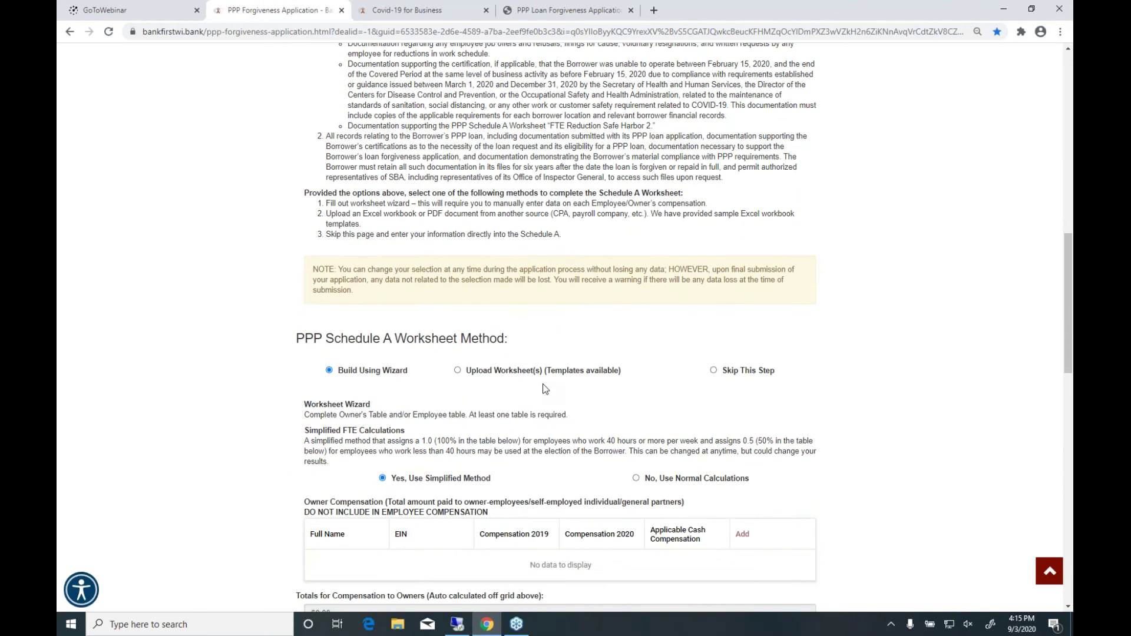
scroll(542, 384, "down", 8)
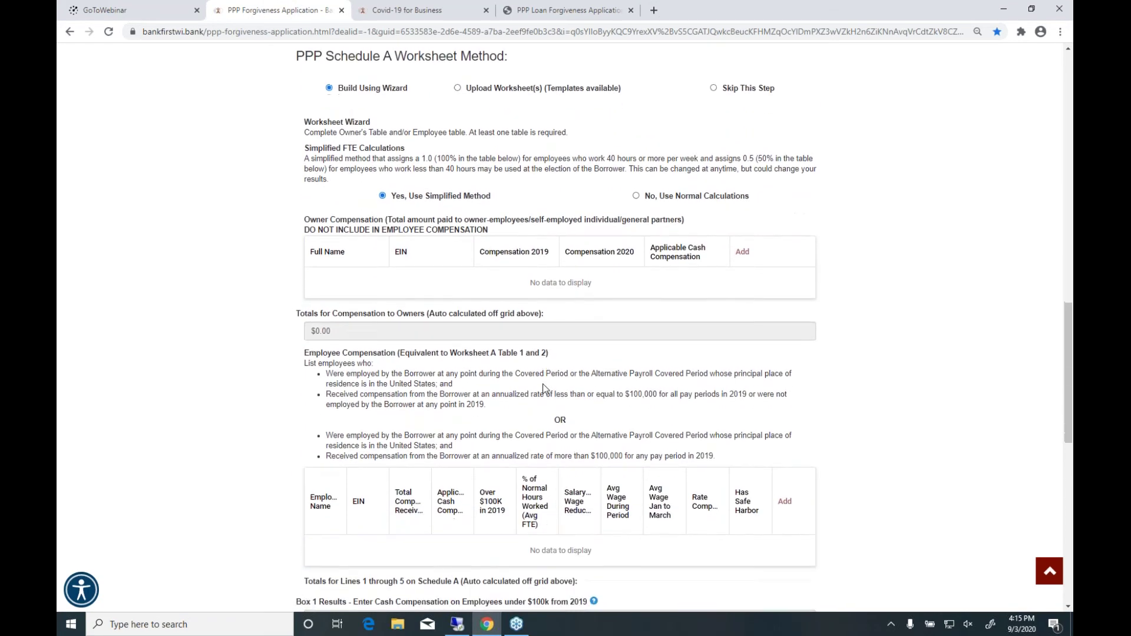
scroll(543, 384, "down", 1)
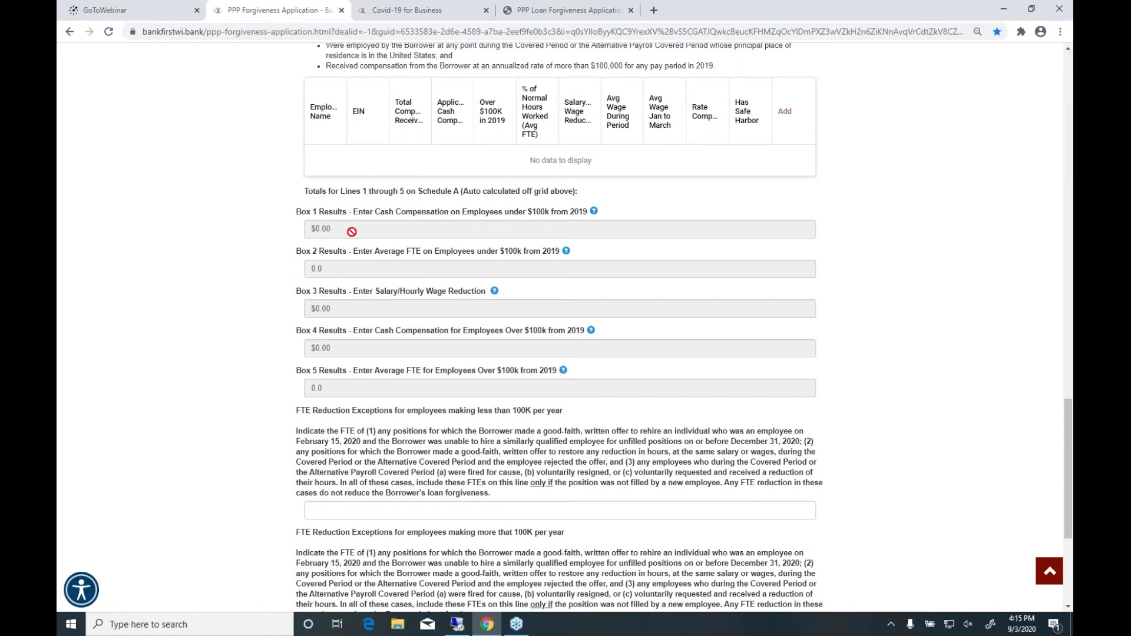
scroll(434, 236, "up", 2)
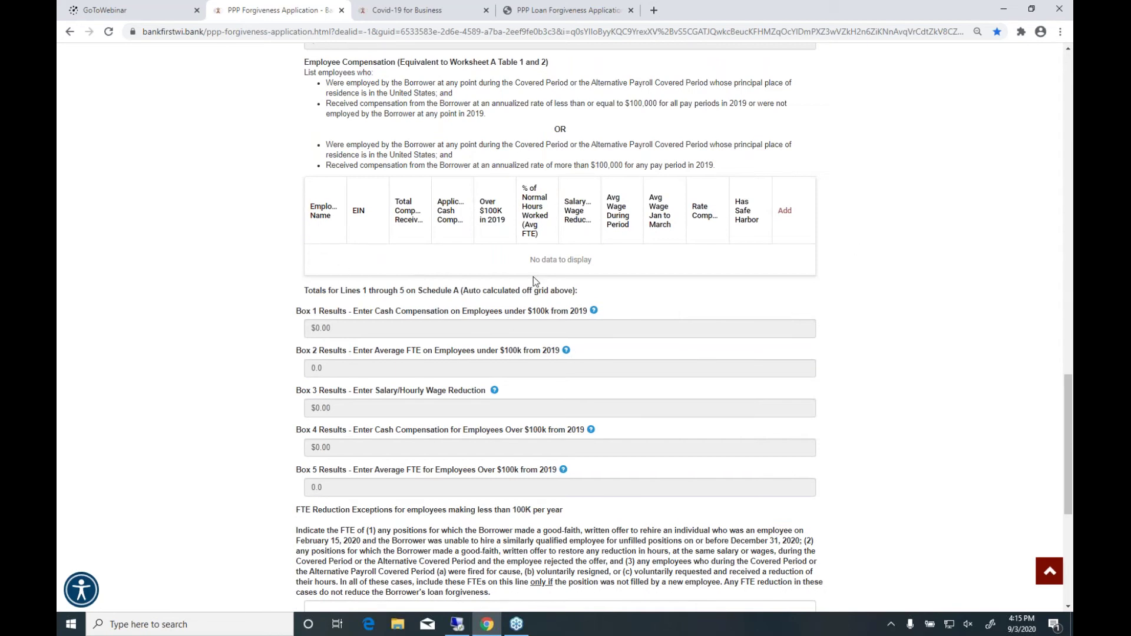
Step: Open a new Employee Compensation entry to view its fields, close it unfilled, and return to the worksheet method and compensation tables
left_click(786, 210)
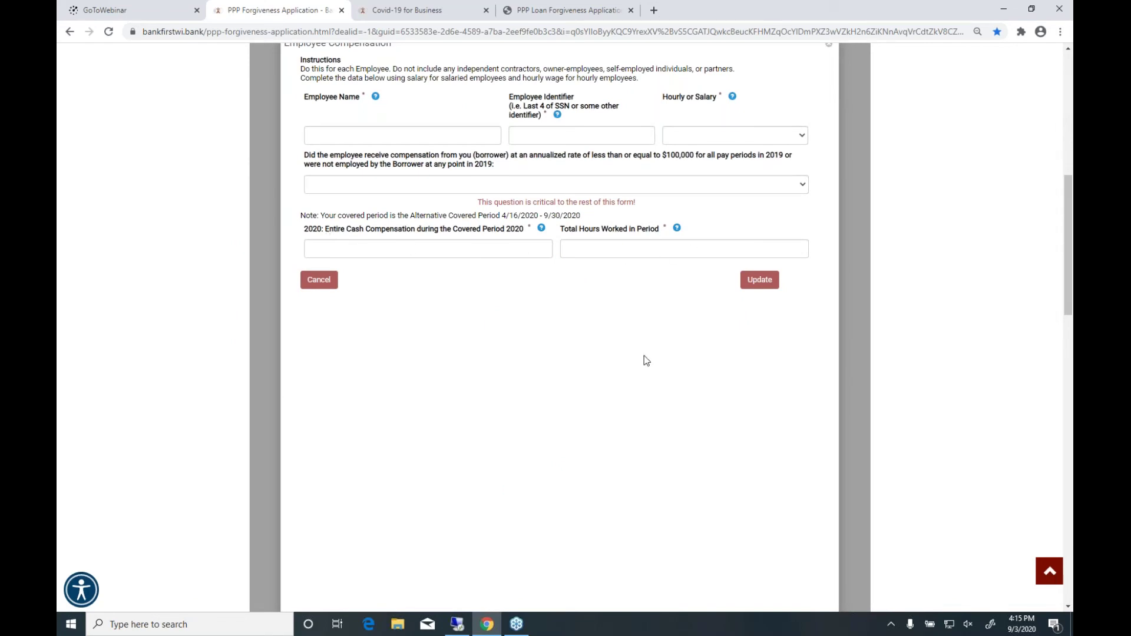
scroll(646, 360, "up", 1)
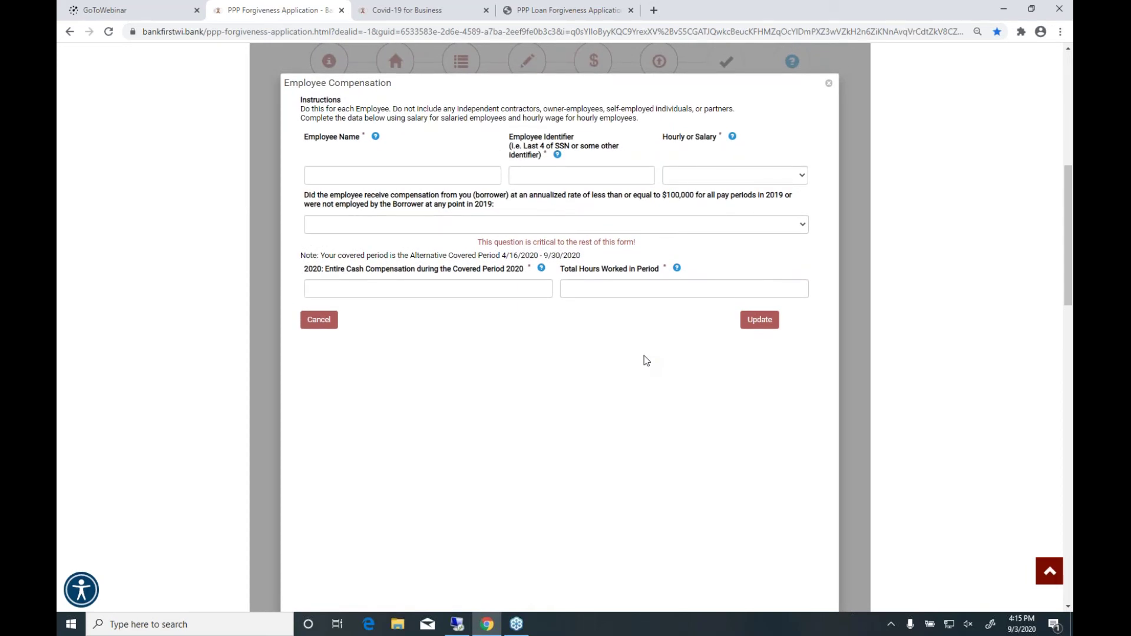
left_click(828, 85)
scroll(545, 317, "down", 6)
scroll(546, 318, "down", 3)
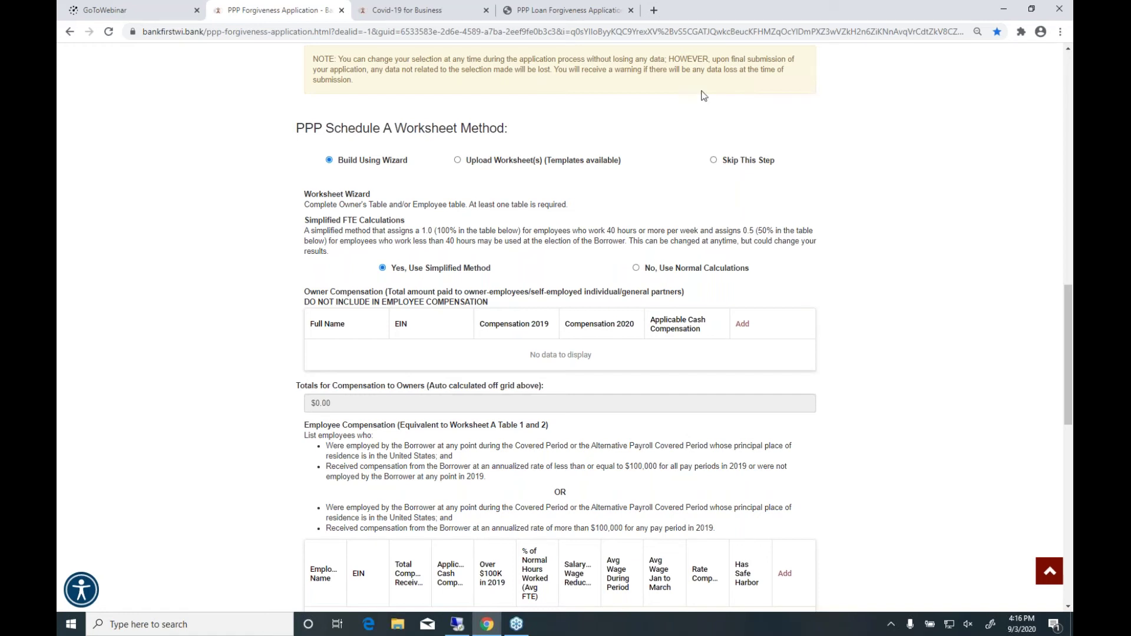
Step: Switch to the Covid-19 for Business page, go to the Bank First home page, and reopen the COVID-19 resources for businesses from there
left_click(408, 14)
scroll(514, 247, "up", 1)
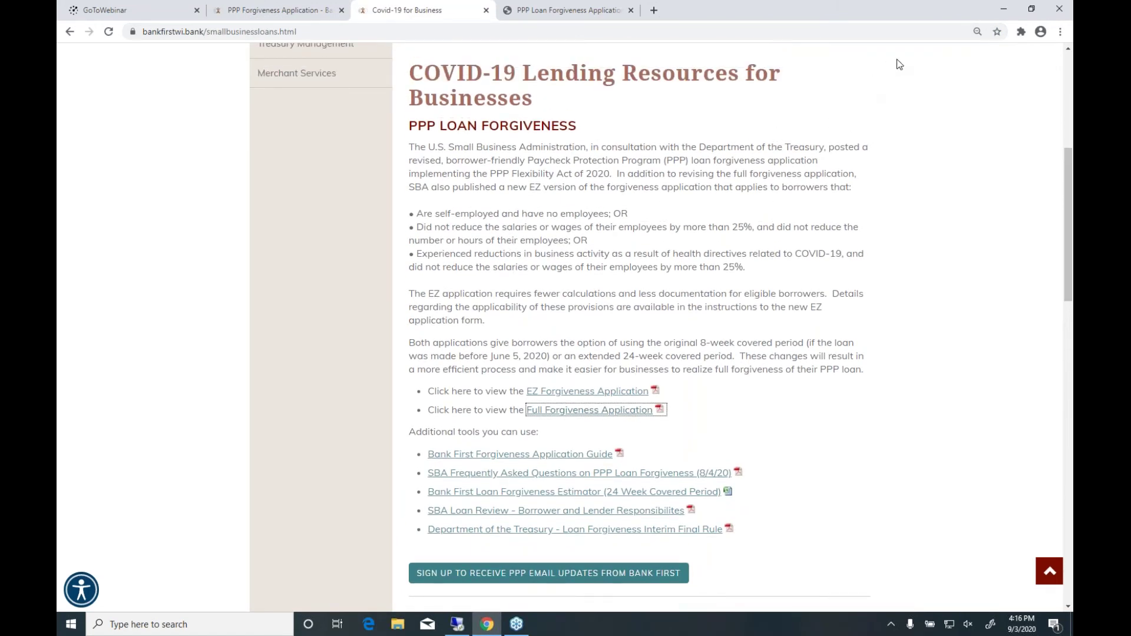
scroll(542, 215, "up", 6)
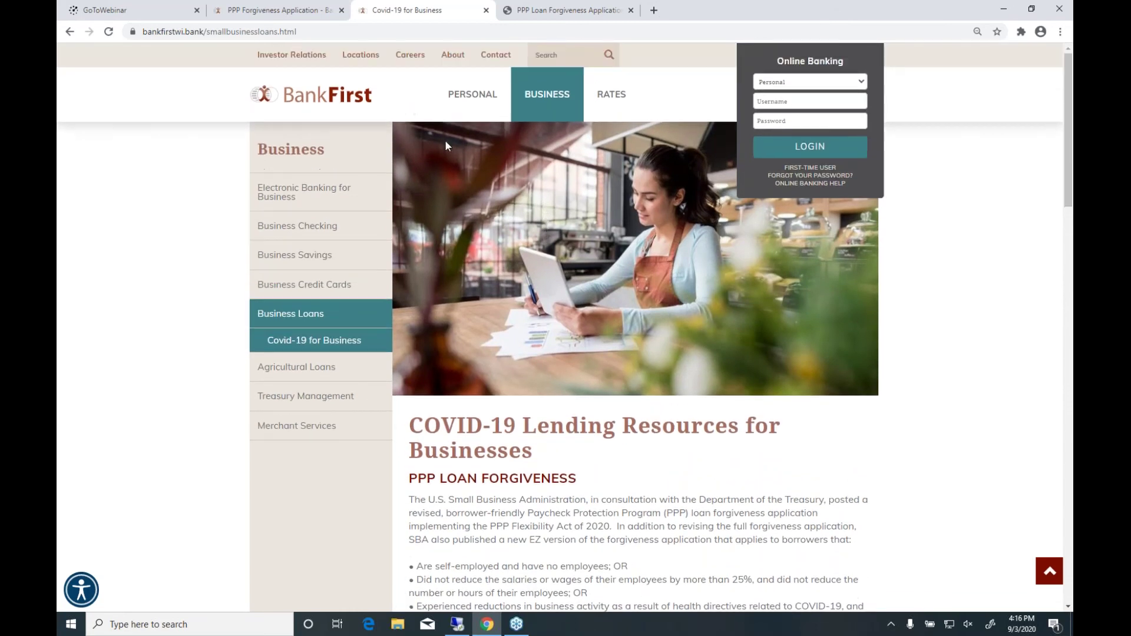
left_click(280, 90)
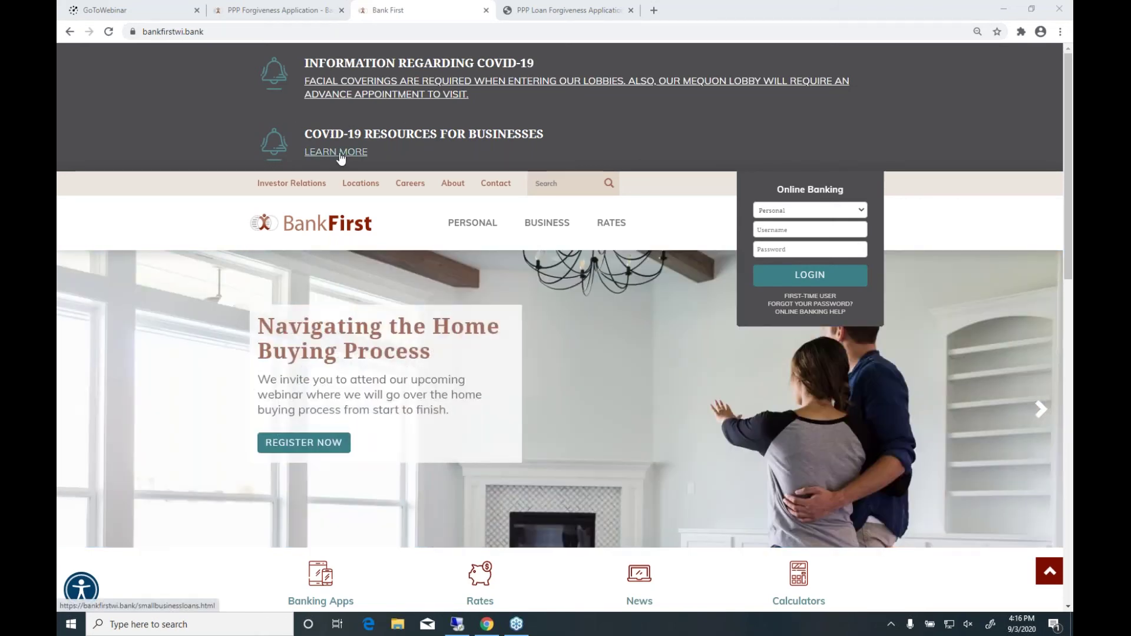
left_click(340, 153)
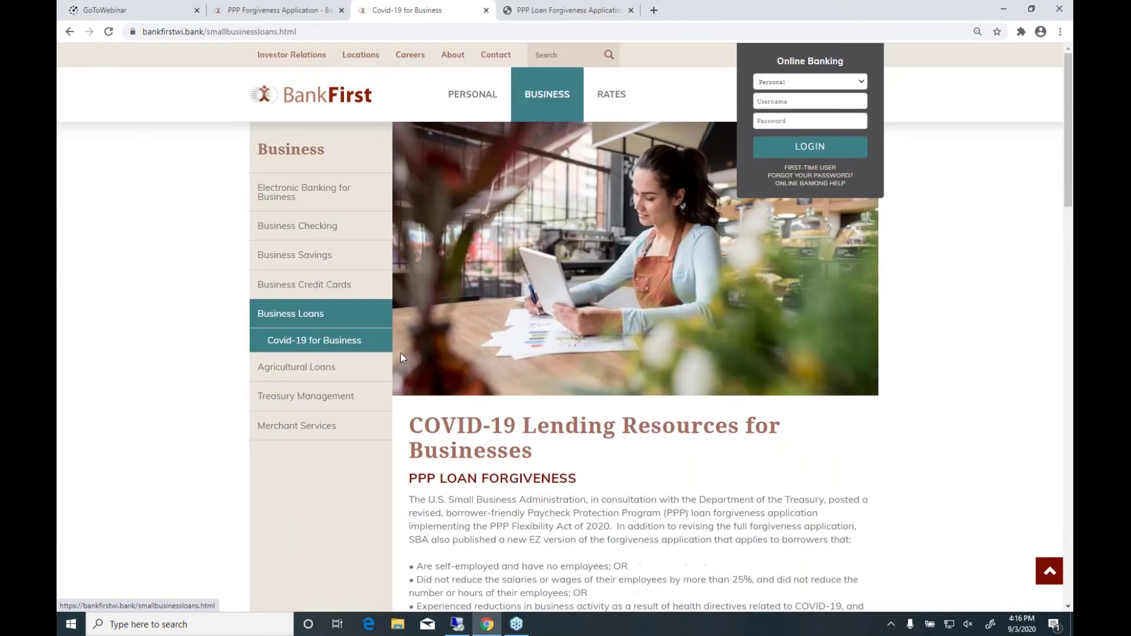
Step: Review the PPP Loan Forgiveness section, including the EZ and Full Forgiveness Application links and the additional tools list
scroll(401, 352, "down", 2)
scroll(441, 230, "down", 2)
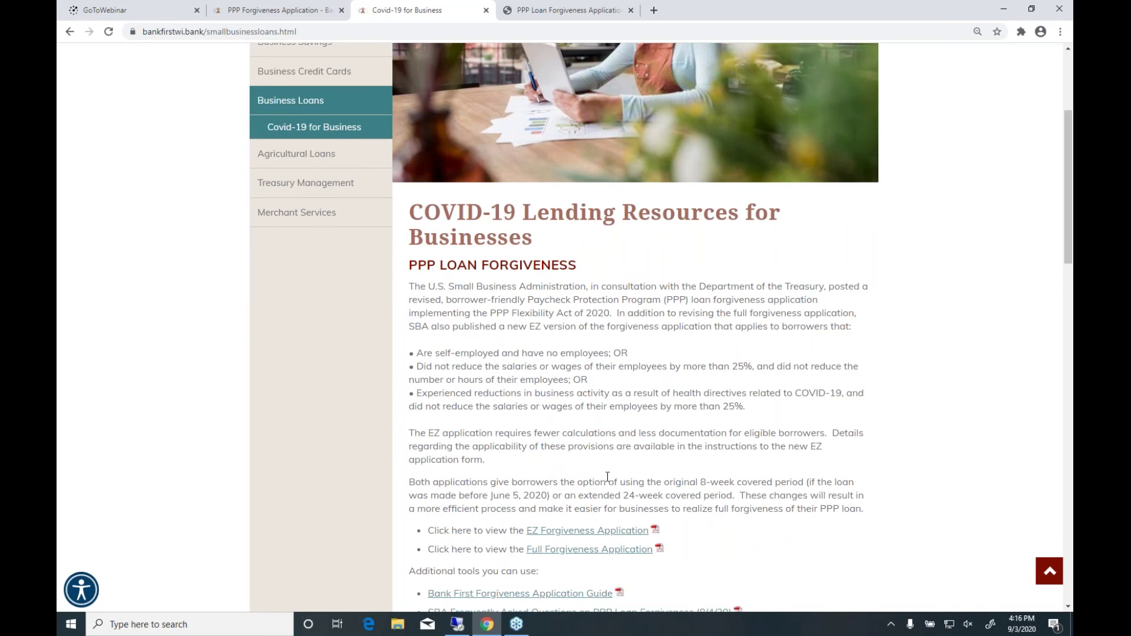
scroll(515, 419, "down", 3)
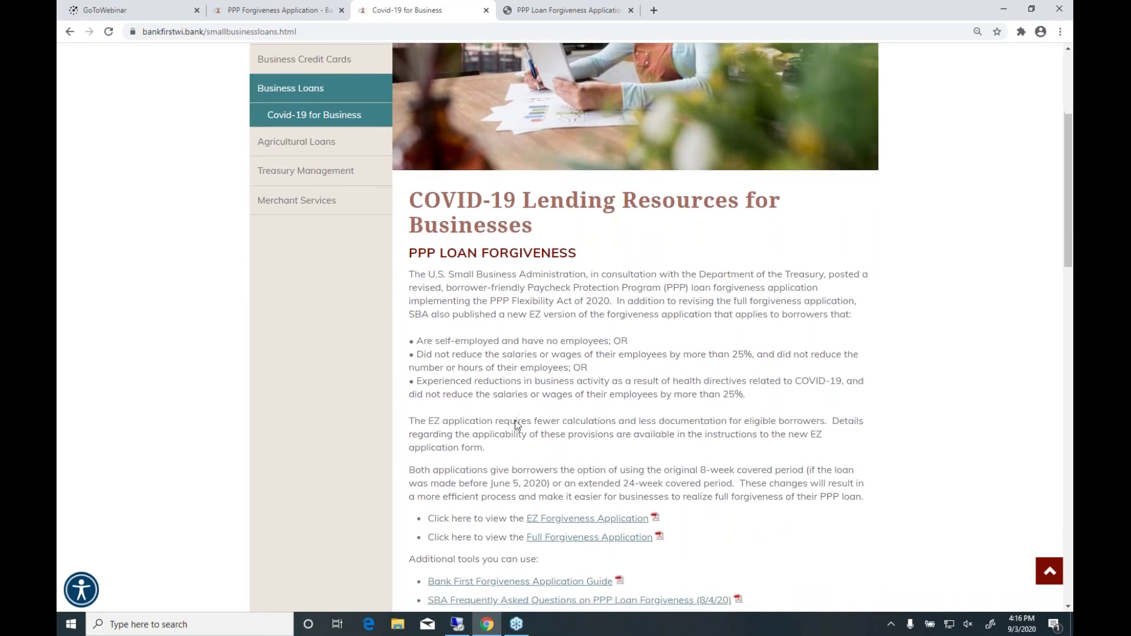
scroll(573, 437, "down", 1)
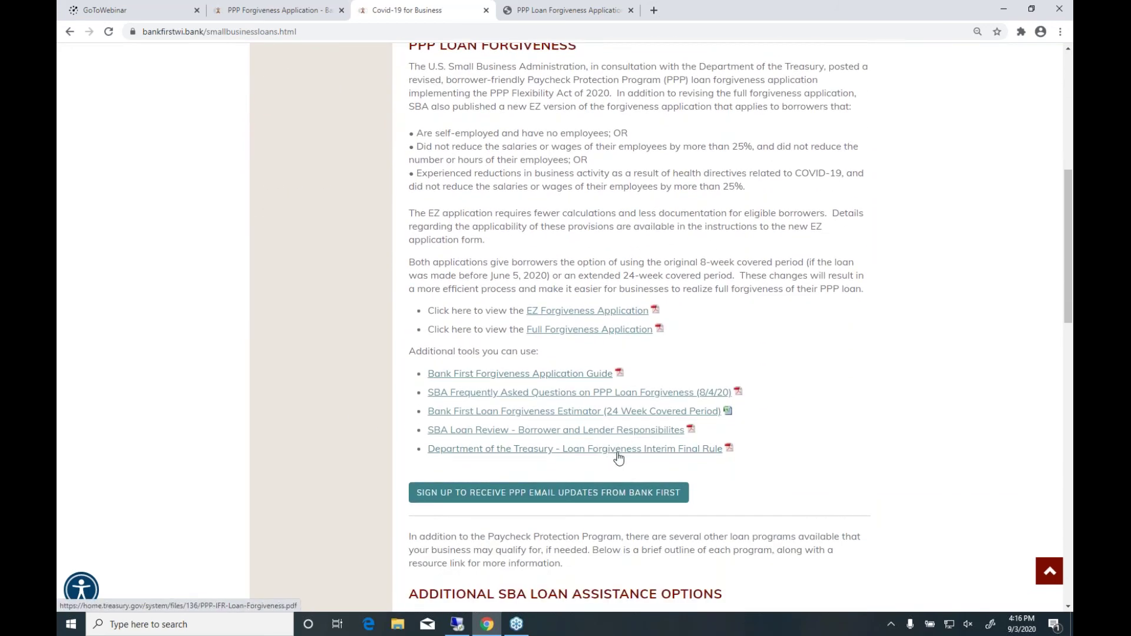